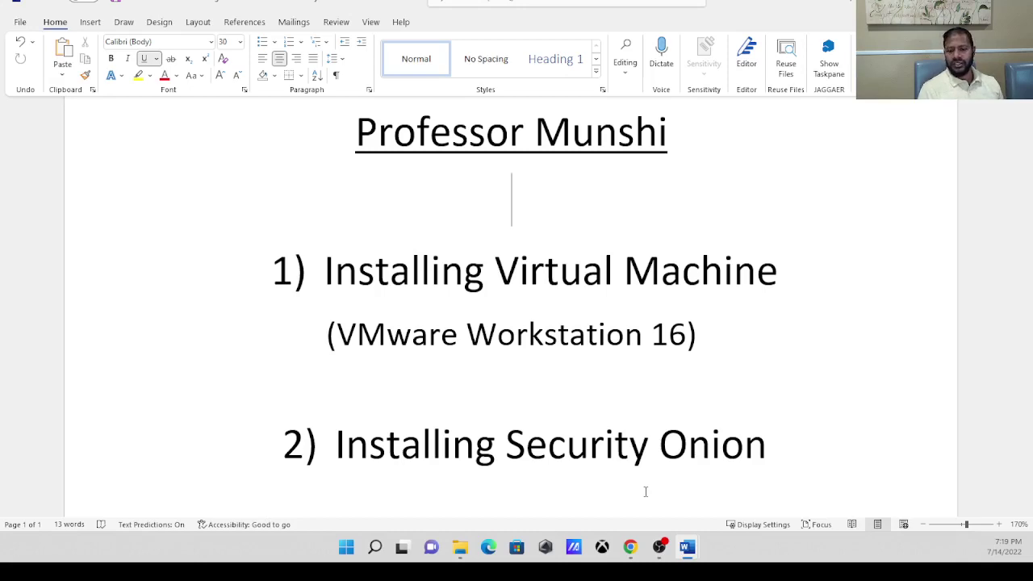
In the Lab_Mod_04 document, highlight the VMware Workstation 16.X Player and Security Onion 2.3.70 requirements.
{"action": "mouse_move", "coordinate": [690, 550]}
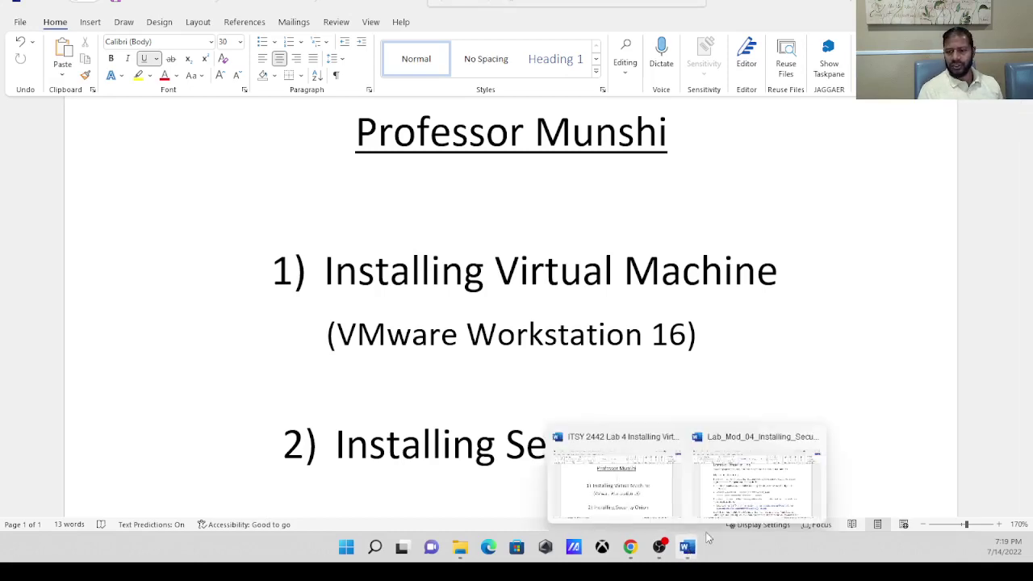
{"action": "left_click", "coordinate": [754, 502]}
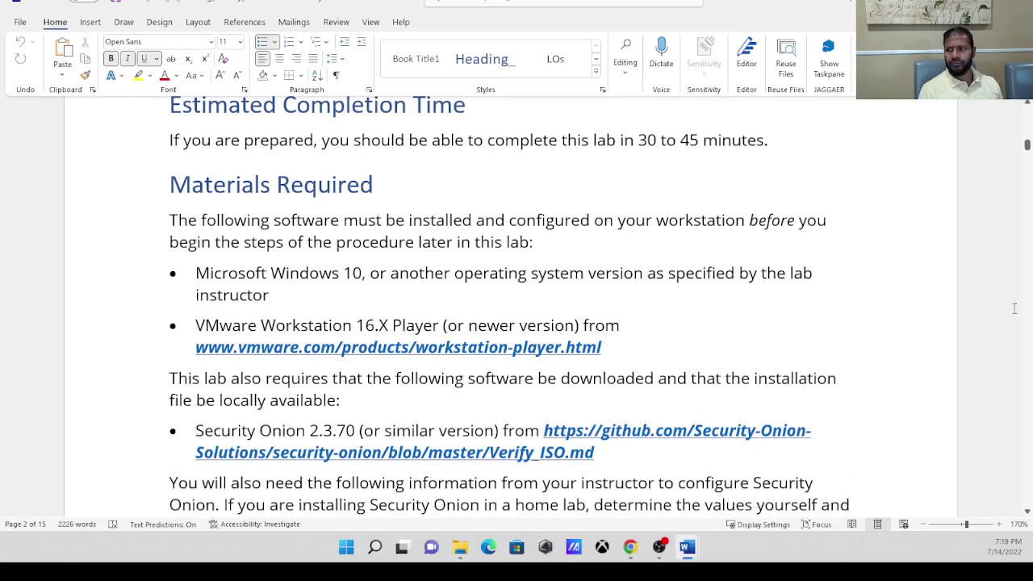
{"action": "mouse_move", "coordinate": [1027, 145]}
{"action": "left_mouse_down"}
{"action": "mouse_move", "coordinate": [1028, 115]}
{"action": "mouse_move", "coordinate": [1028, 146]}
{"action": "left_mouse_up"}
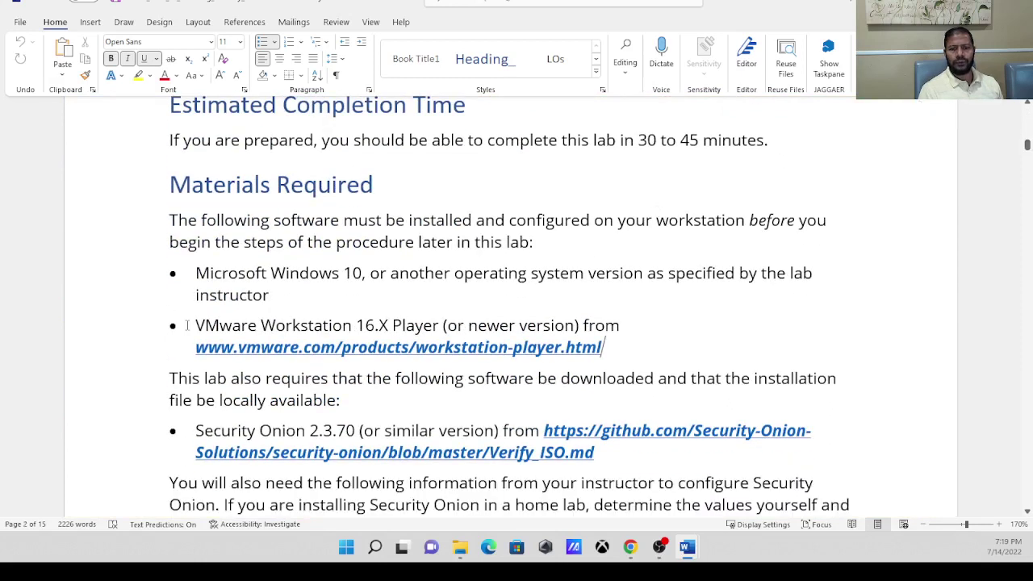
{"action": "left_click_drag", "start_coordinate": [196, 325], "coordinate": [606, 331]}
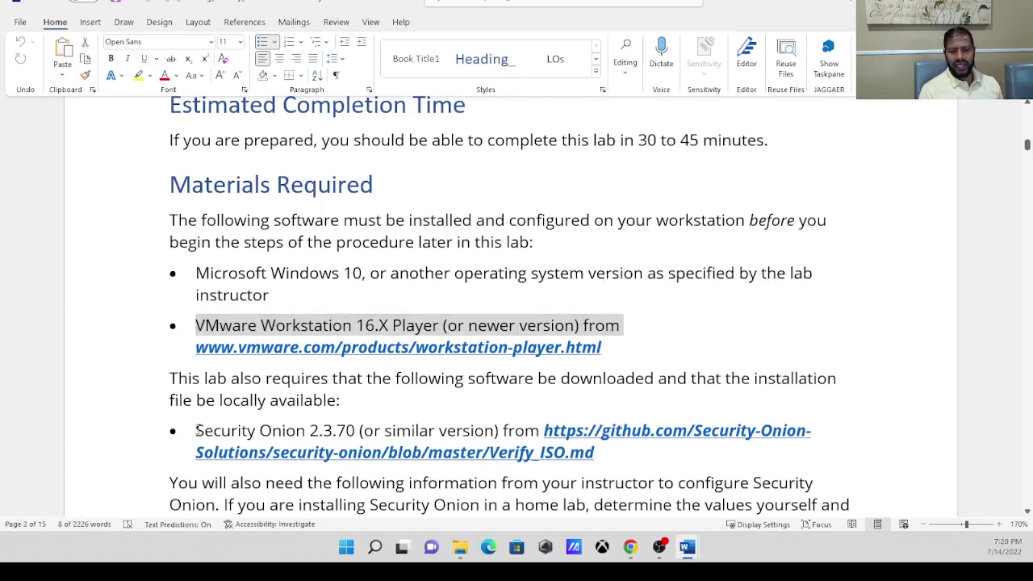
{"action": "left_click_drag", "start_coordinate": [198, 430], "coordinate": [513, 427]}
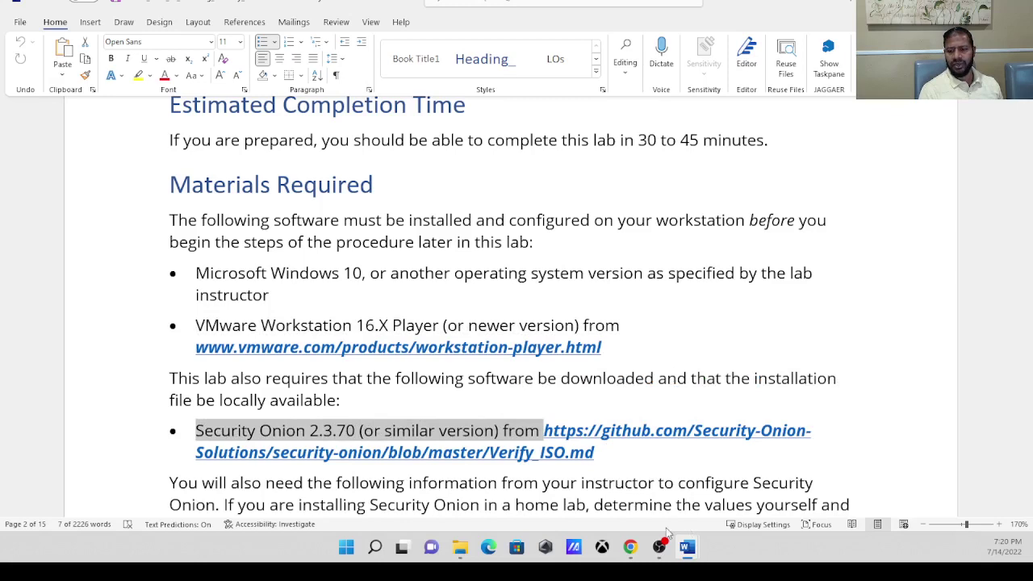
{"action": "mouse_move", "coordinate": [628, 550]}
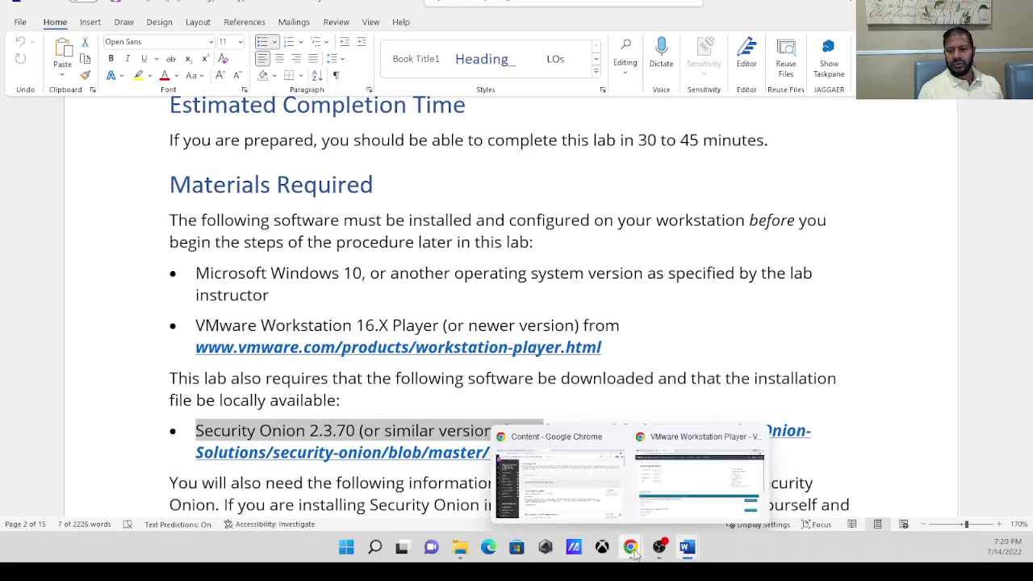
{"action": "left_click", "coordinate": [634, 552]}
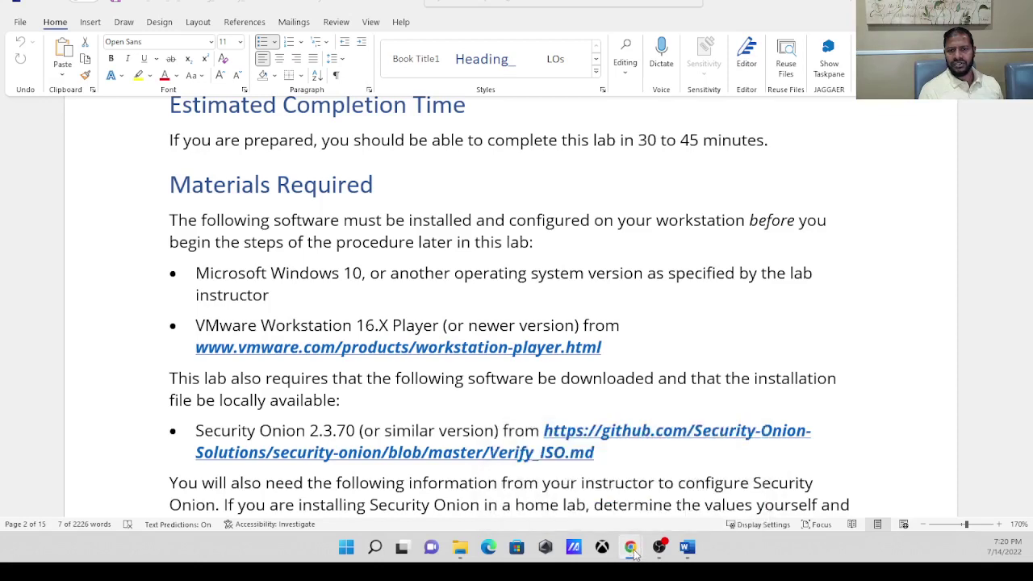
Return Chrome to Google and rerun the 'vmware workstation player' search.
{"action": "mouse_move", "coordinate": [635, 552]}
{"action": "left_click", "coordinate": [698, 484]}
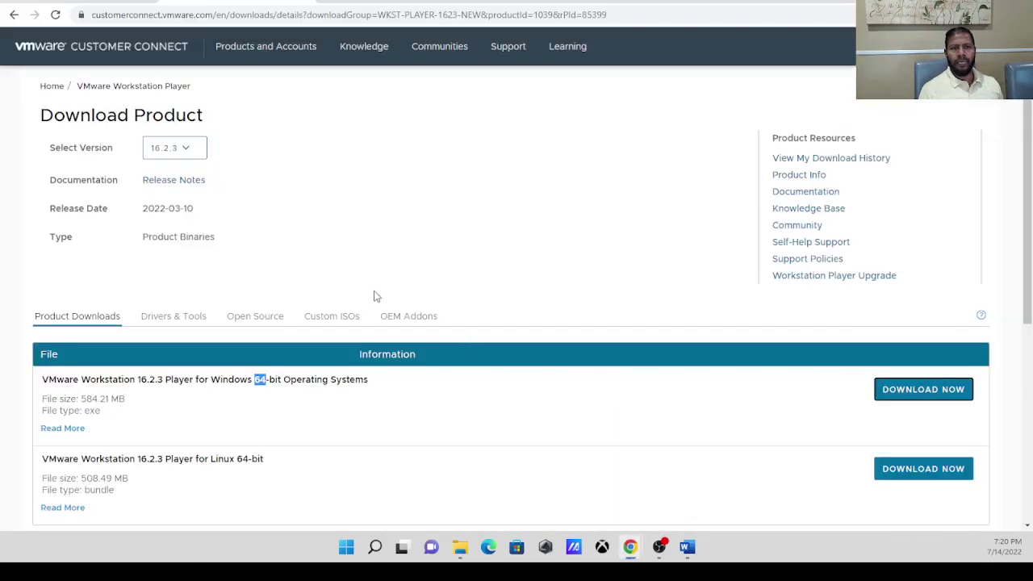
{"action": "left_click", "coordinate": [126, 2]}
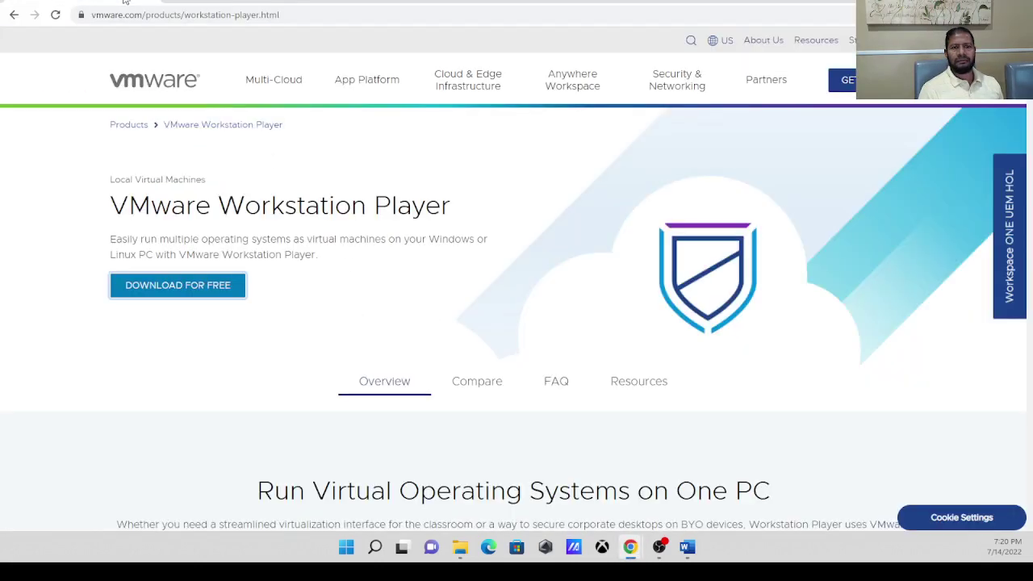
{"action": "left_click", "coordinate": [11, 16]}
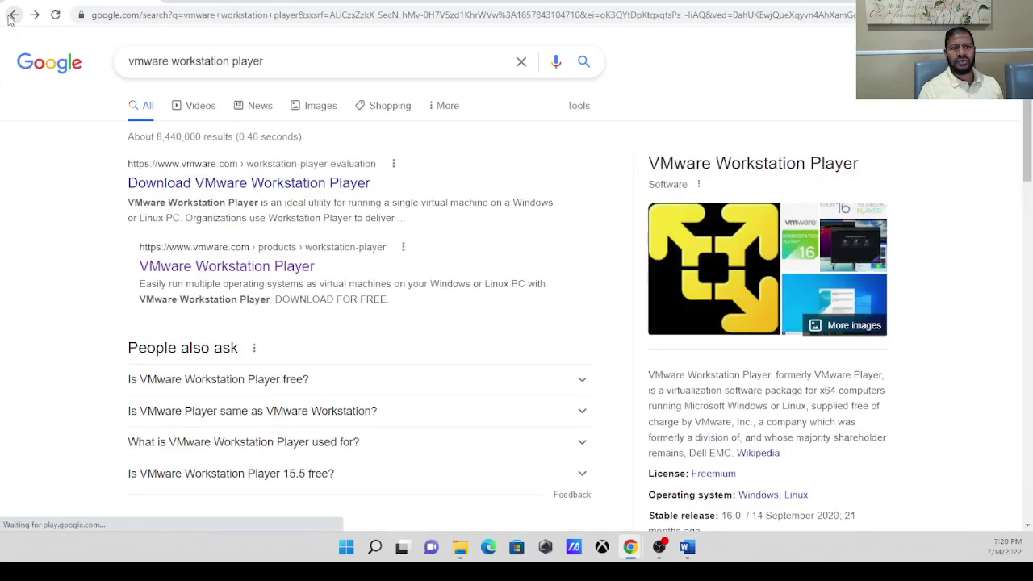
{"action": "left_click", "coordinate": [284, 62]}
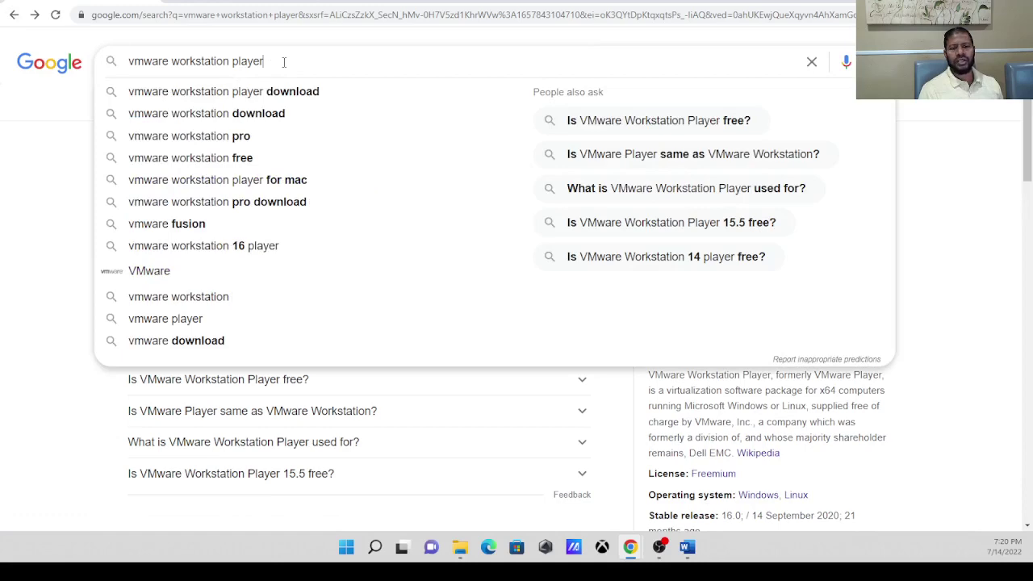
{"action": "key", "text": "Return"}
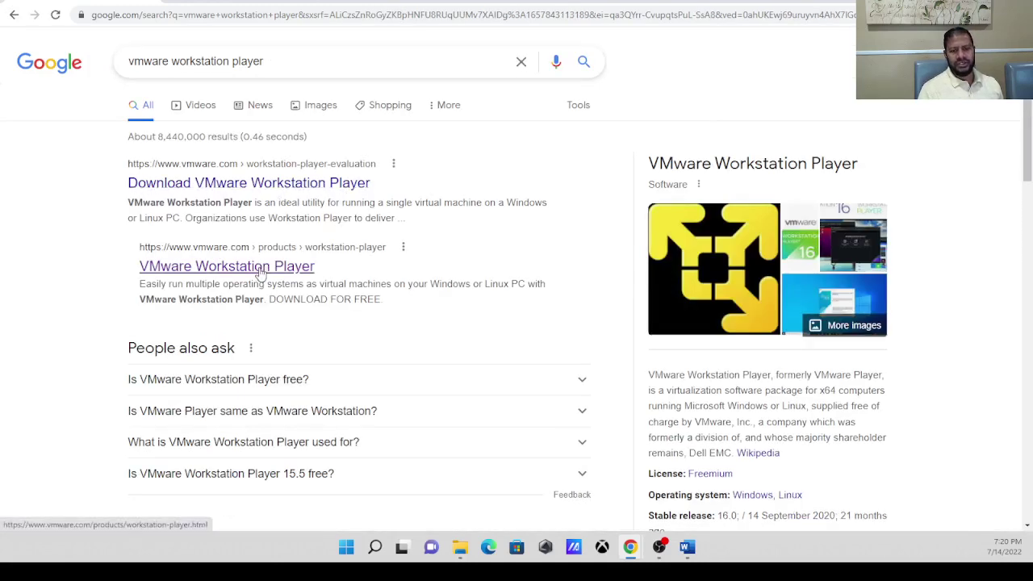
From the official VMware result, reach the Workstation Player 16.2.3 download page.
{"action": "left_click", "coordinate": [260, 272]}
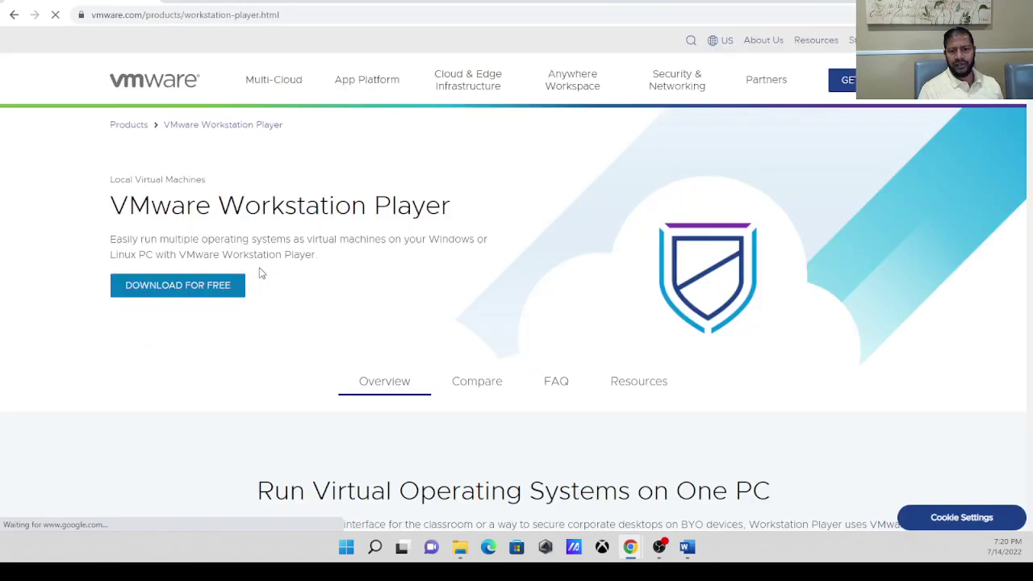
{"action": "left_click", "coordinate": [207, 291]}
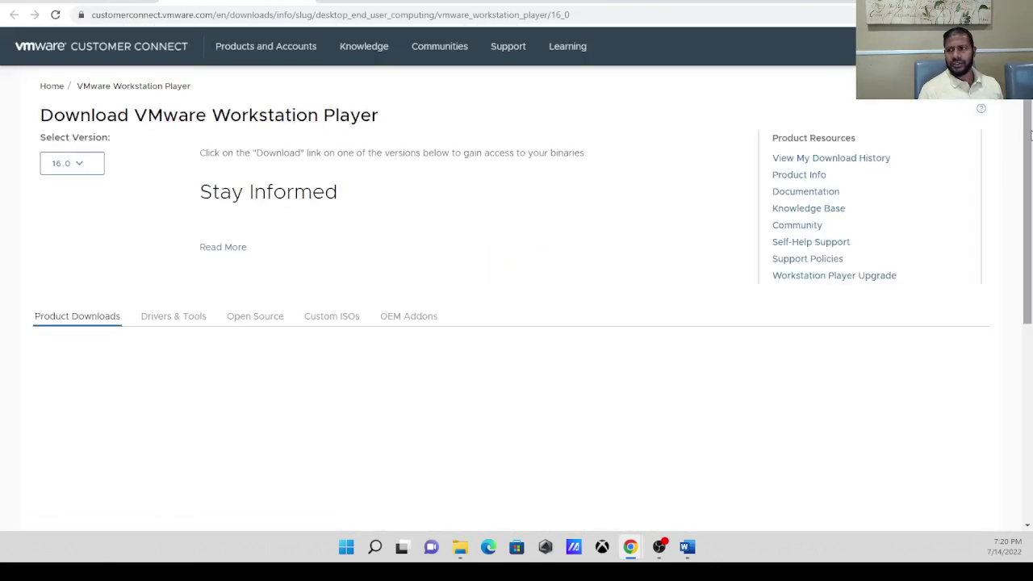
{"action": "scroll", "coordinate": [1030, 137], "scroll_direction": "down", "scroll_amount": 2}
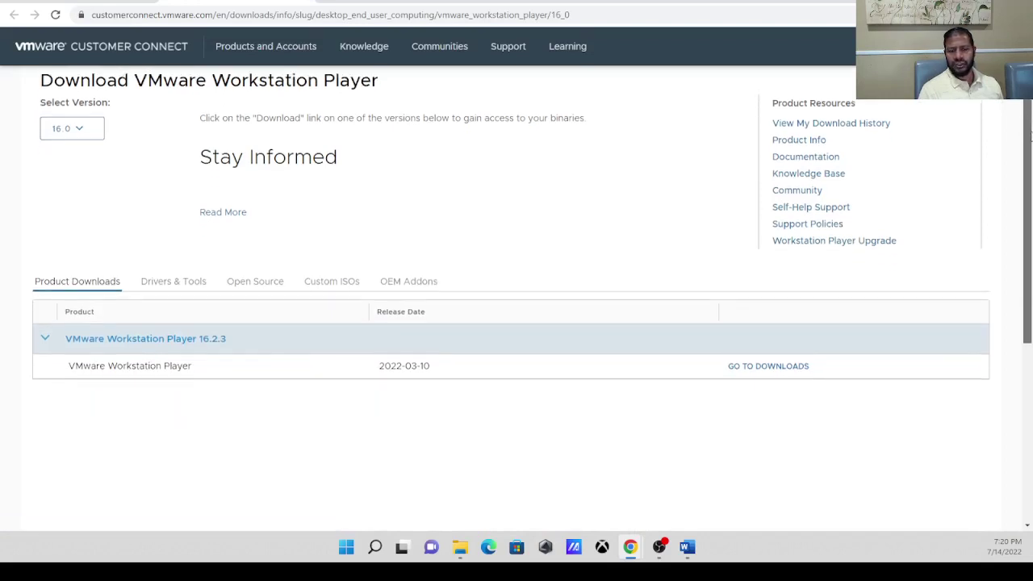
{"action": "scroll", "coordinate": [1031, 137], "scroll_direction": "down", "scroll_amount": 2}
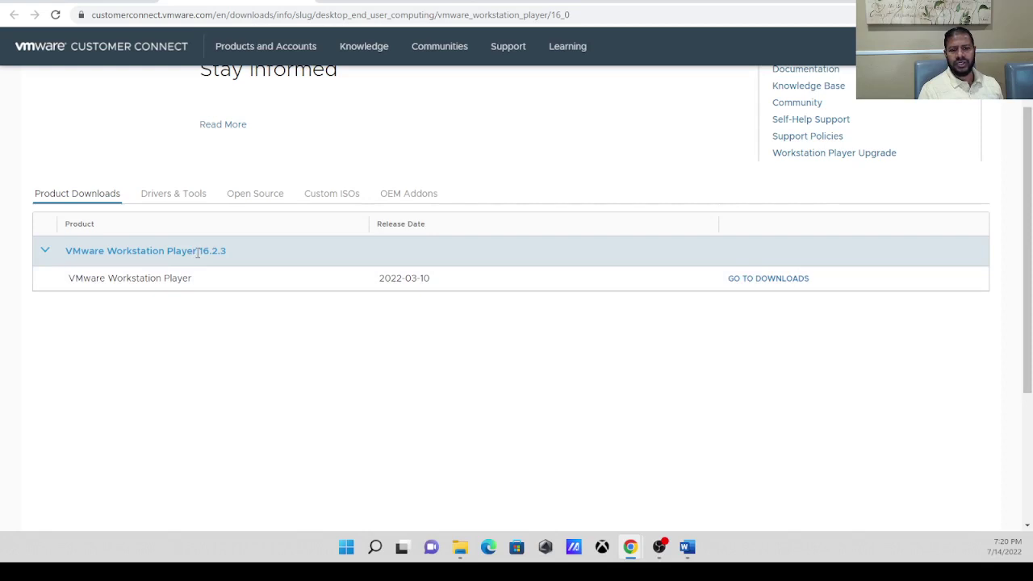
{"action": "left_click_drag", "start_coordinate": [198, 253], "coordinate": [231, 253]}
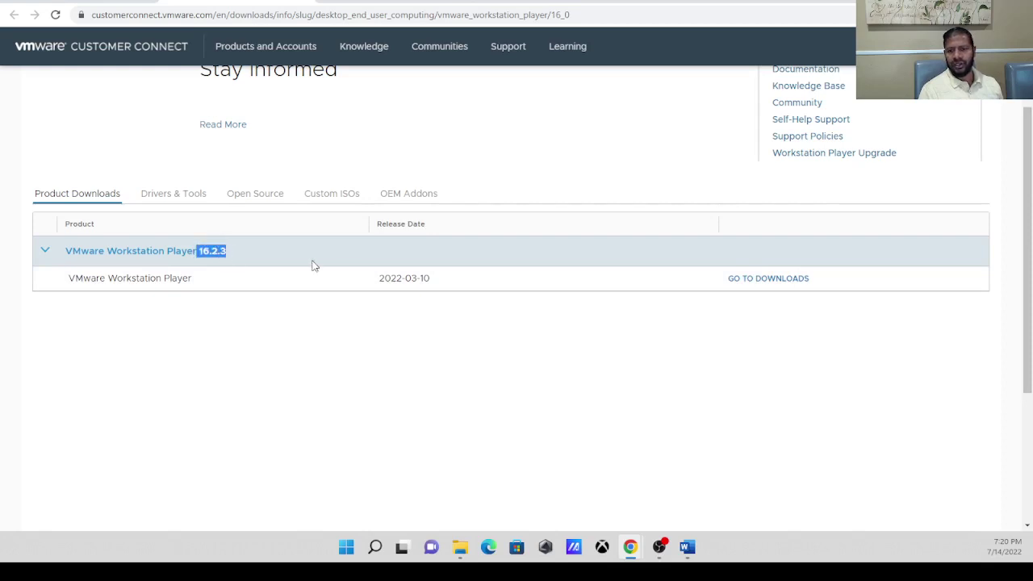
{"action": "left_click", "coordinate": [759, 281]}
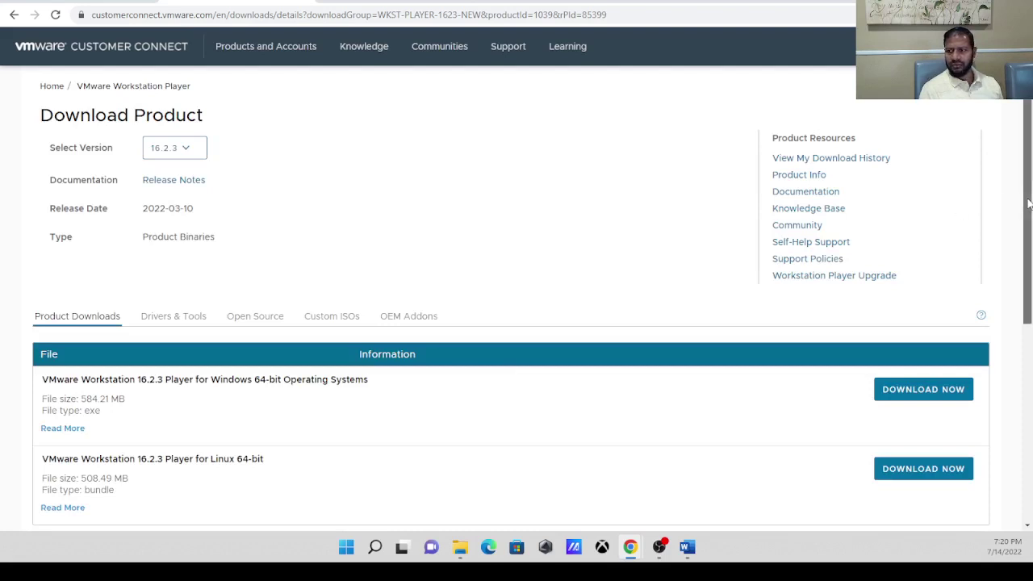
Highlight the Windows and Linux 64-bit builds, start the Windows download, then cancel the save.
{"action": "scroll", "coordinate": [1029, 204], "scroll_direction": "down", "scroll_amount": 1}
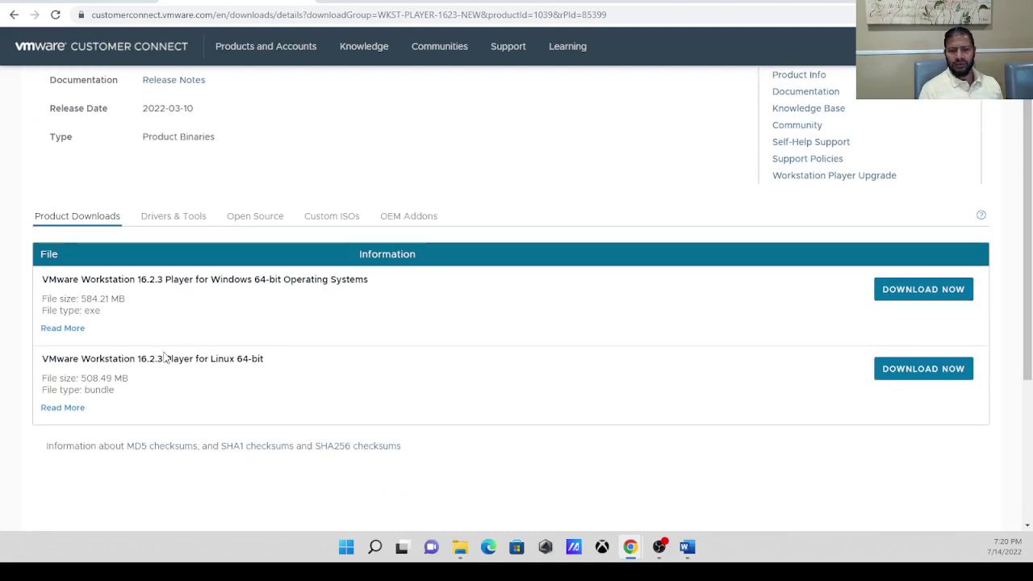
{"action": "left_click_drag", "start_coordinate": [212, 278], "coordinate": [313, 284]}
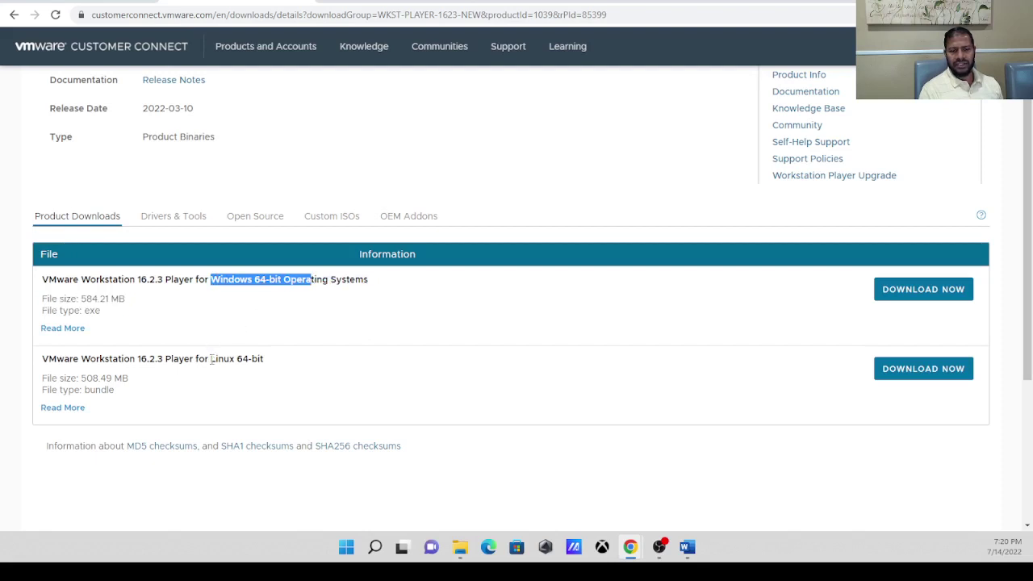
{"action": "left_click_drag", "start_coordinate": [211, 358], "coordinate": [282, 355]}
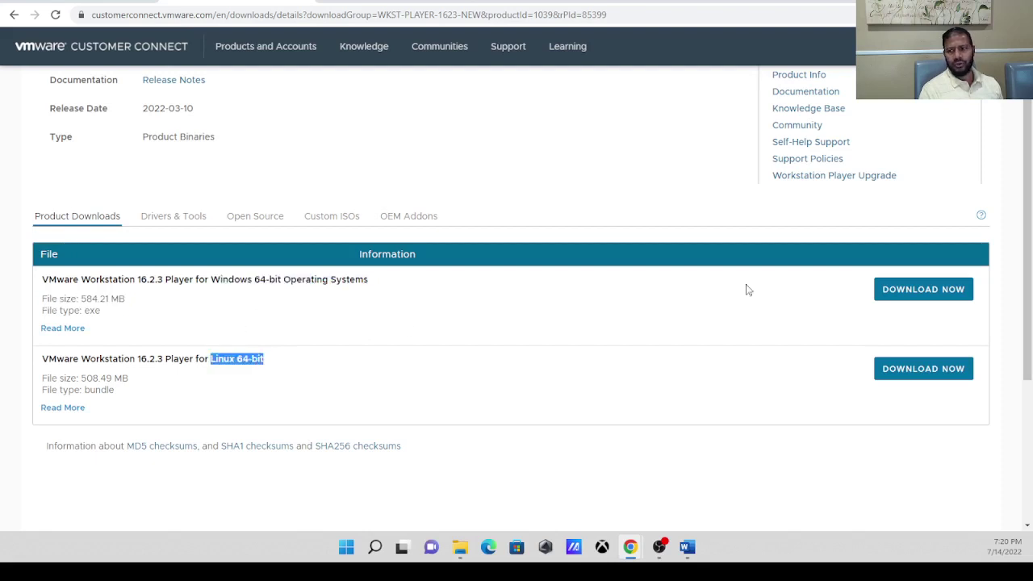
{"action": "left_click", "coordinate": [910, 297]}
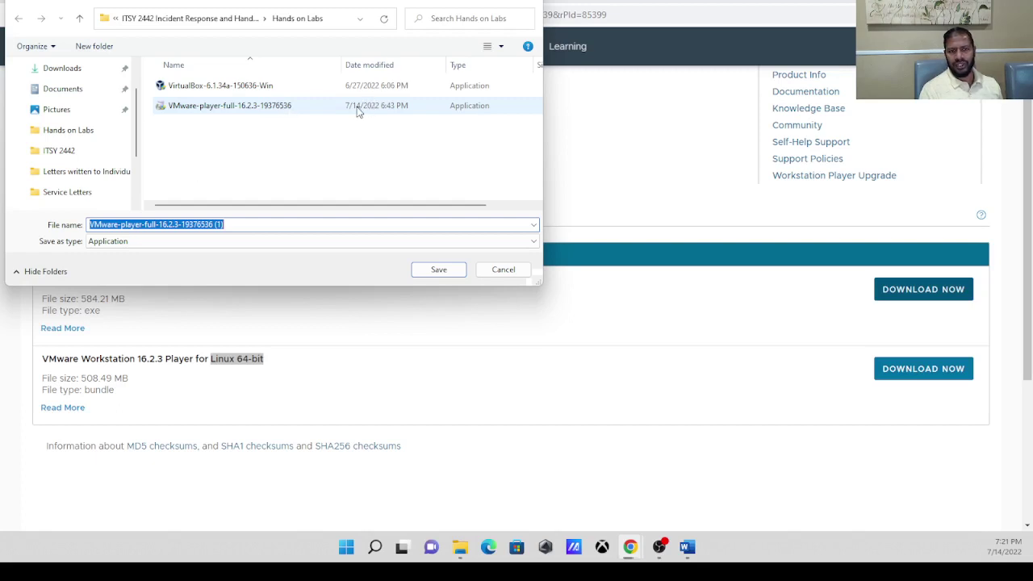
{"action": "left_click", "coordinate": [501, 271]}
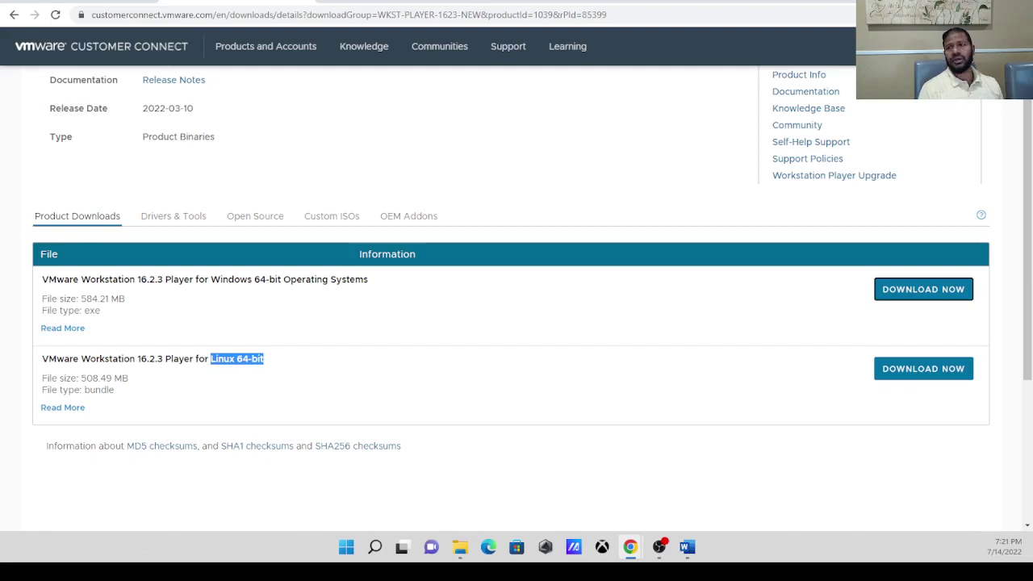
Open the Hands on Labs folder and launch the VMware-player-full-16.2.3-19376536 installer.
{"action": "key", "text": "alt+Tab"}
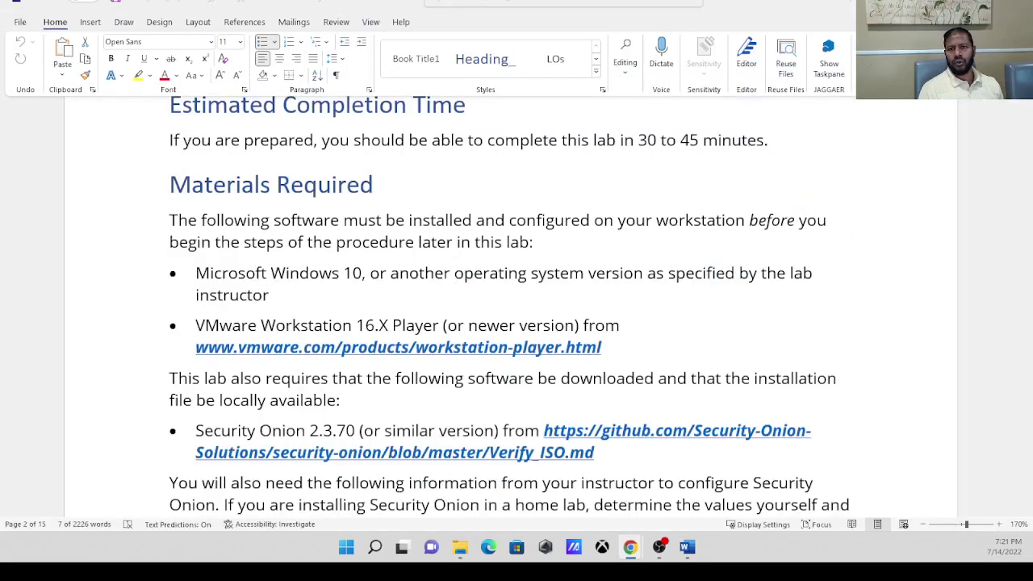
{"action": "key", "text": "alt+Tab"}
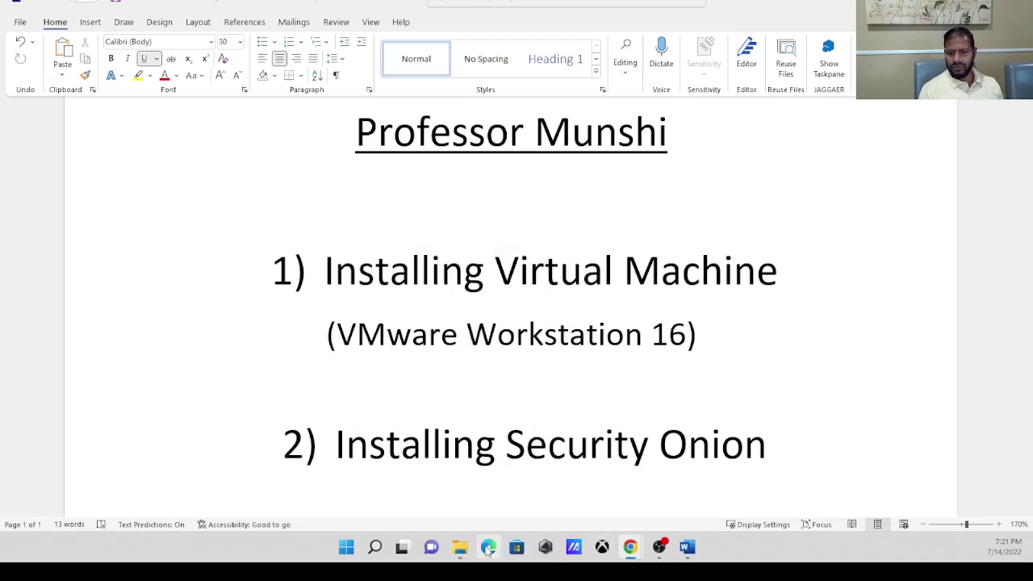
{"action": "mouse_move", "coordinate": [459, 551]}
{"action": "left_click", "coordinate": [519, 485]}
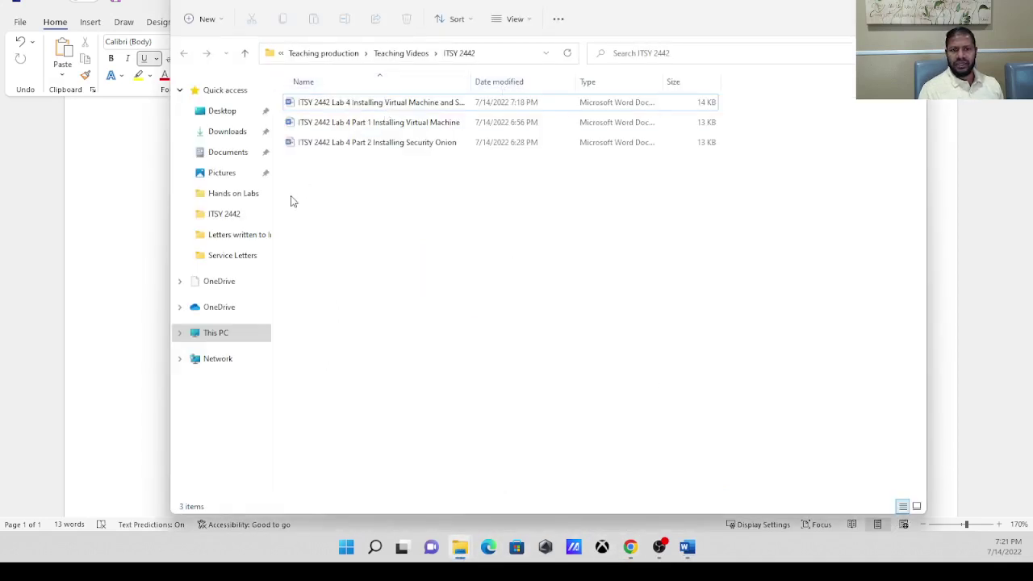
{"action": "right_click", "coordinate": [242, 201]}
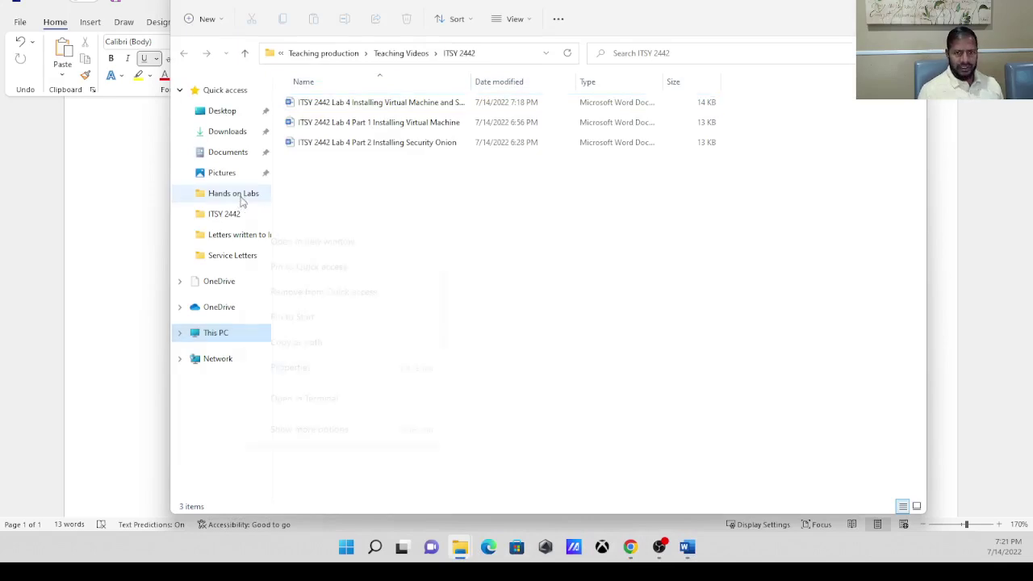
{"action": "left_click", "coordinate": [292, 240]}
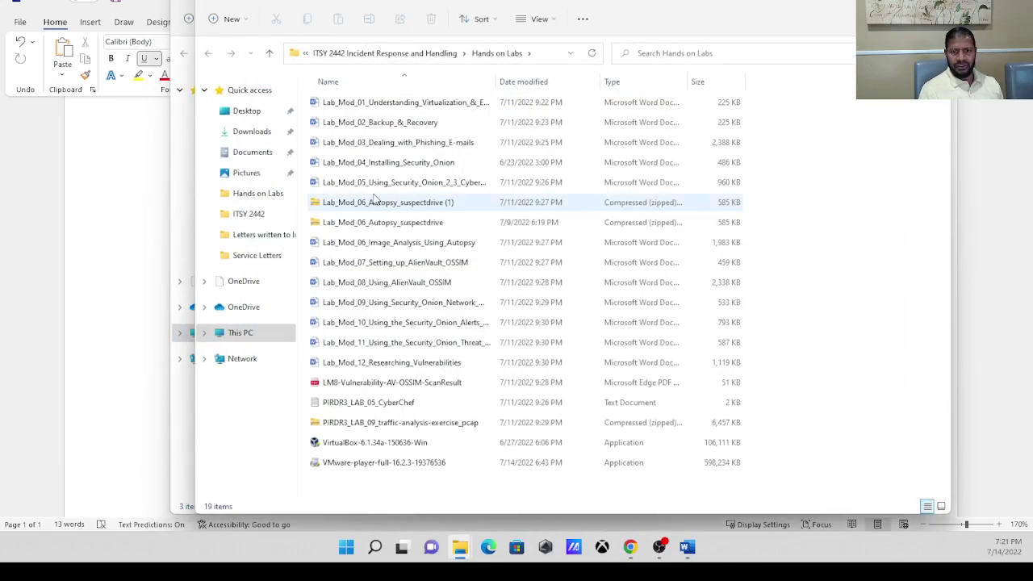
{"action": "double_click", "coordinate": [371, 467]}
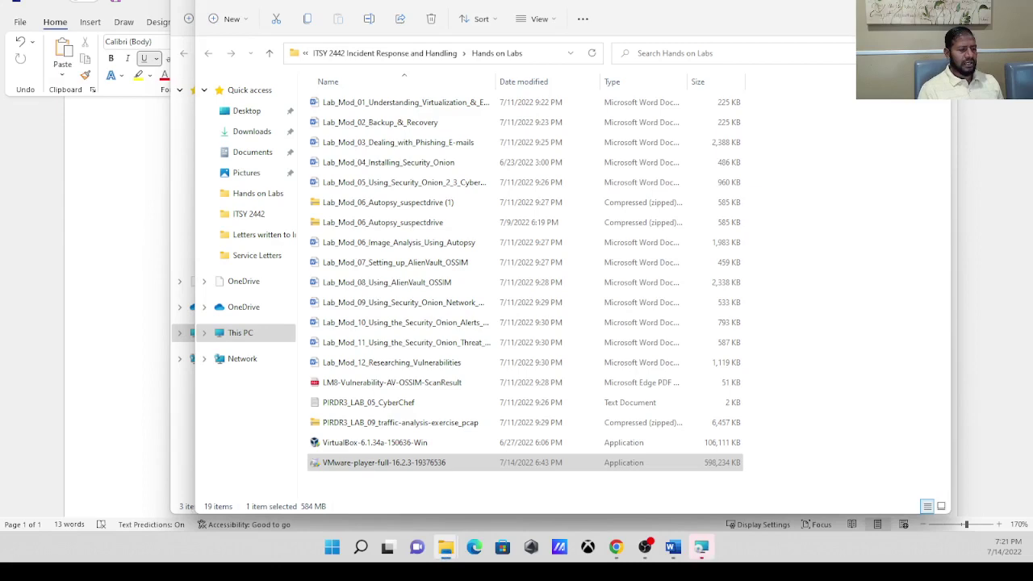
Choose Repair for the existing VMware Workstation 16 Player install and finish once complete.
{"action": "left_click_drag", "start_coordinate": [2, 216], "coordinate": [583, 153]}
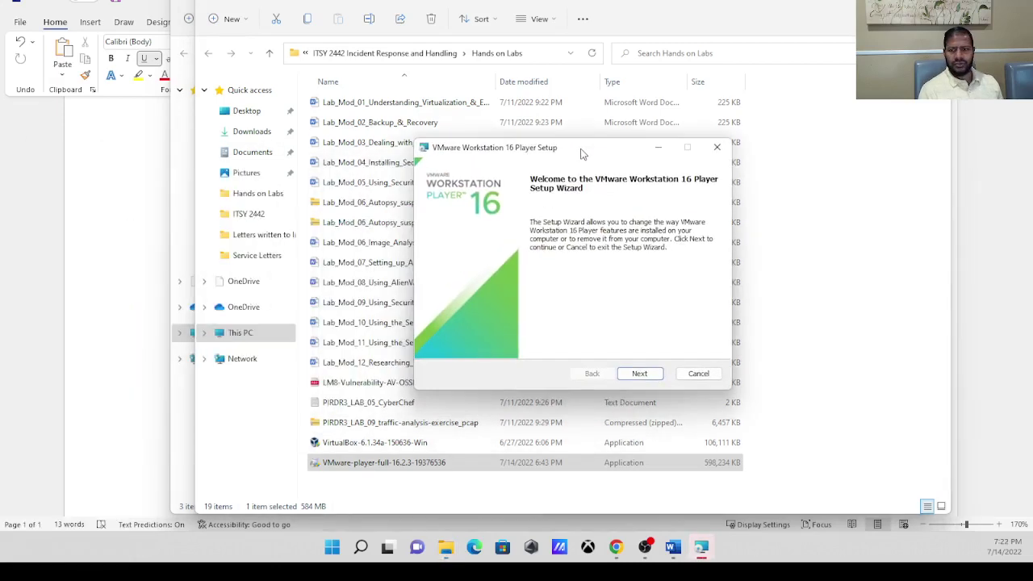
{"action": "left_click", "coordinate": [639, 374]}
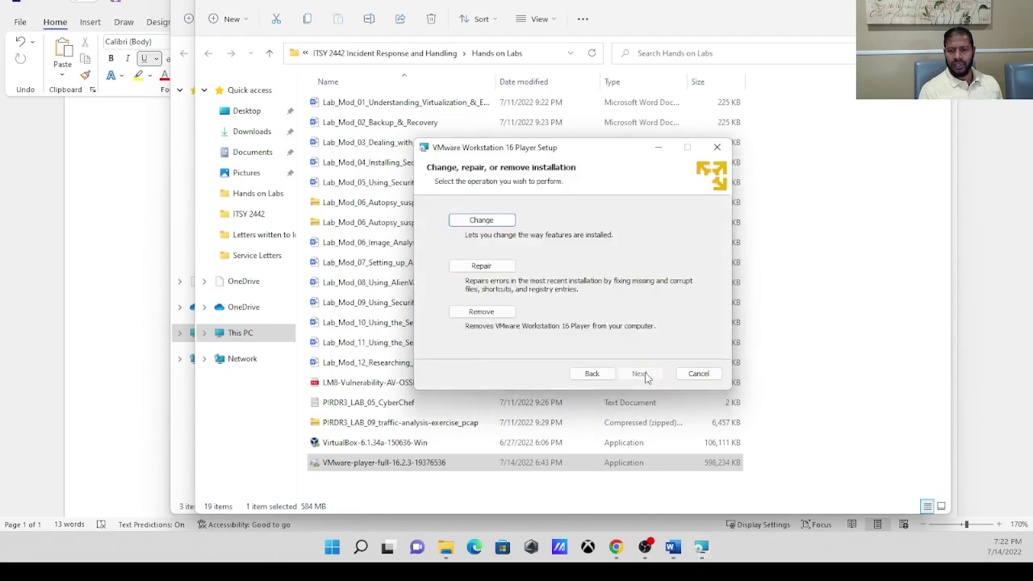
{"action": "left_click", "coordinate": [488, 265]}
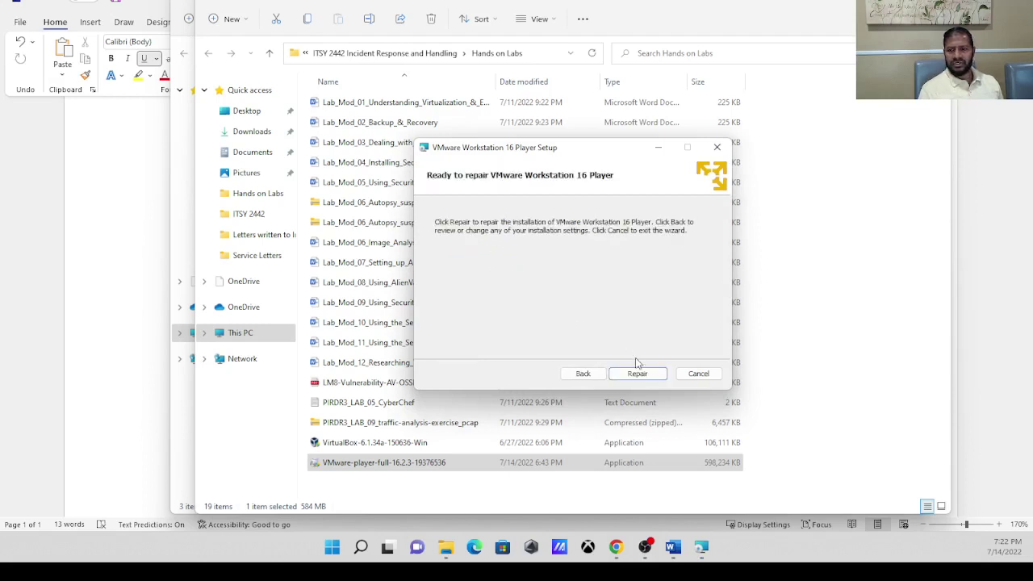
{"action": "left_click", "coordinate": [637, 373]}
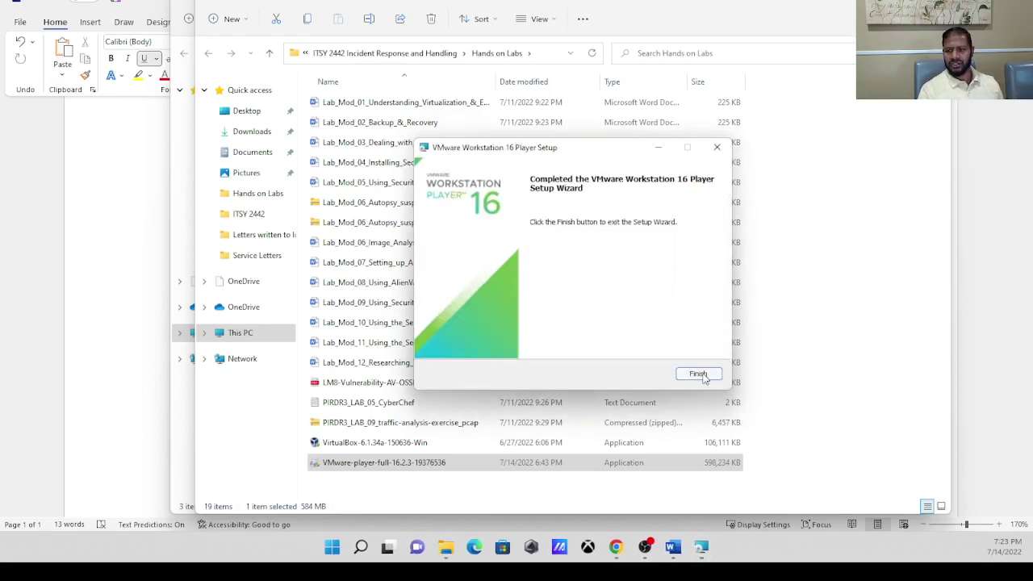
{"action": "left_click", "coordinate": [699, 375]}
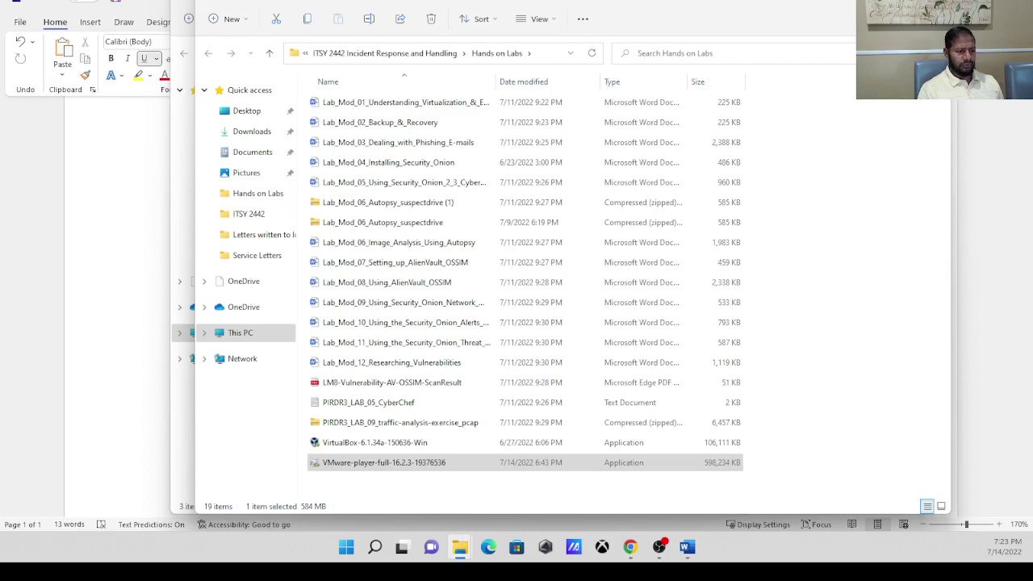
Show the desktop with Win+D and move the VMware Workstation 16 Player shortcut into reach.
{"action": "left_click", "coordinate": [659, 547]}
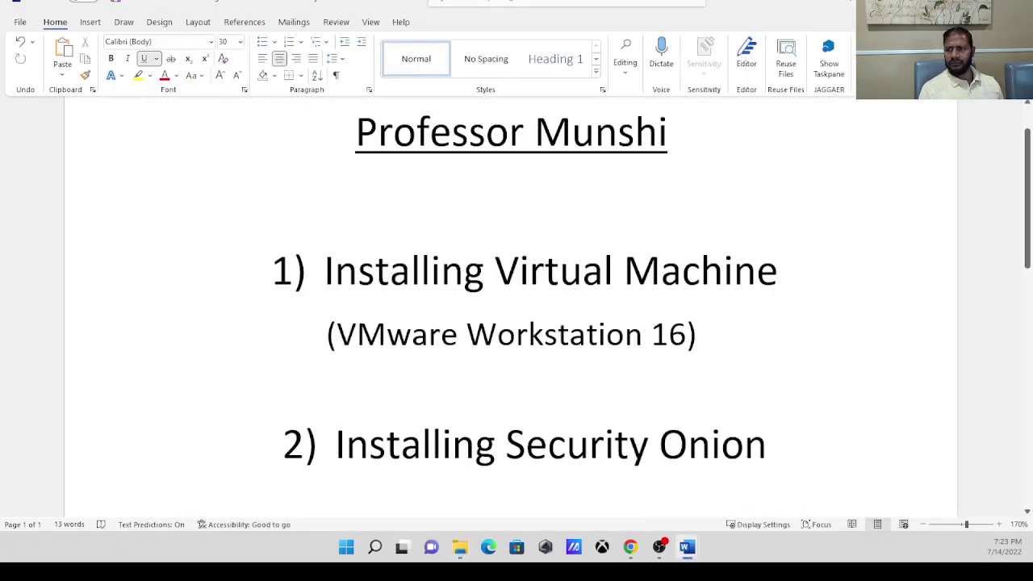
{"action": "key", "text": "super+d"}
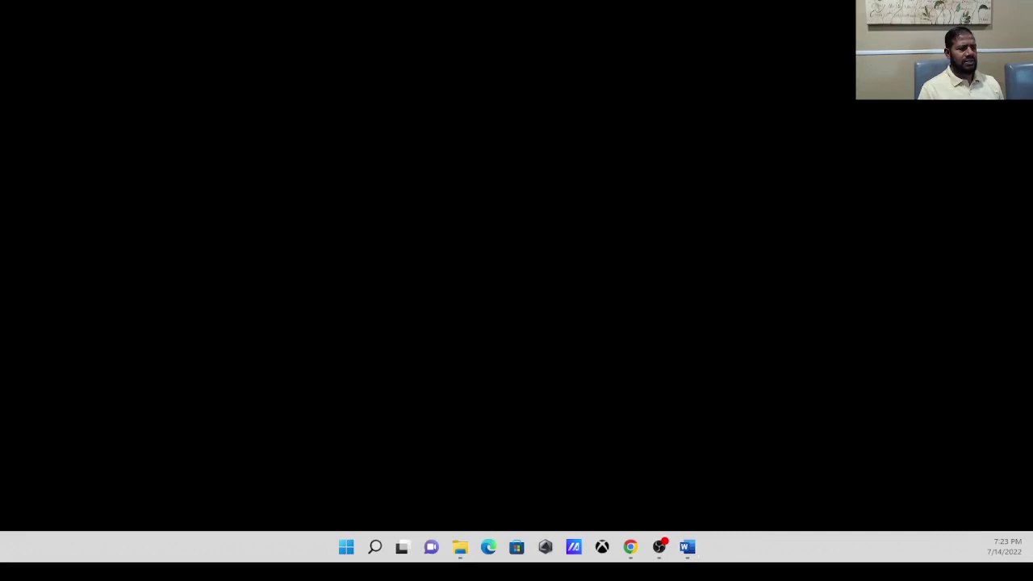
{"action": "left_click_drag", "start_coordinate": [5, 16], "coordinate": [230, 109]}
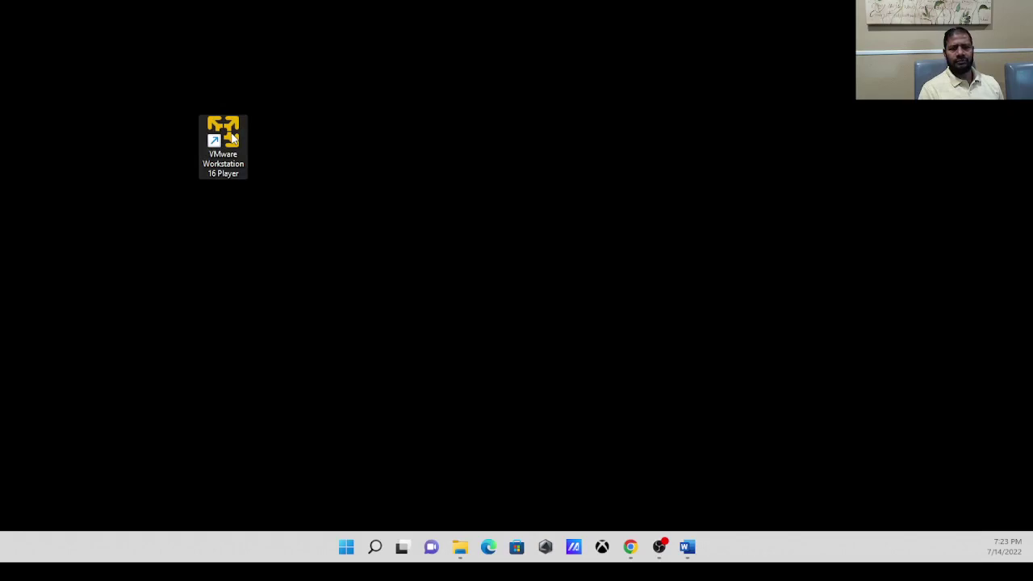
Launch VMware Workstation 16 Player from its shortcut and center the Welcome window.
{"action": "double_click", "coordinate": [231, 139]}
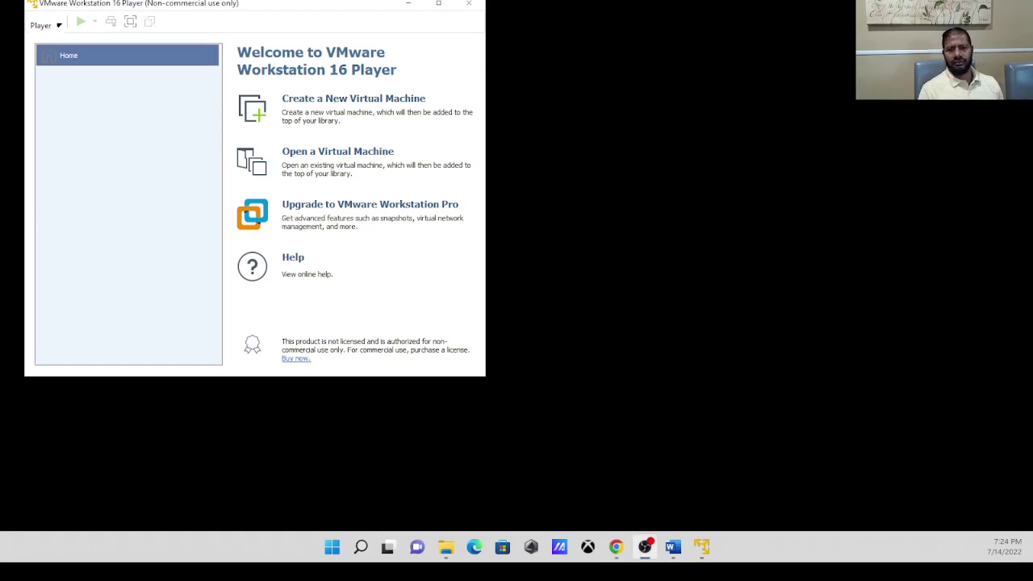
{"action": "left_click_drag", "start_coordinate": [313, 7], "coordinate": [577, 55]}
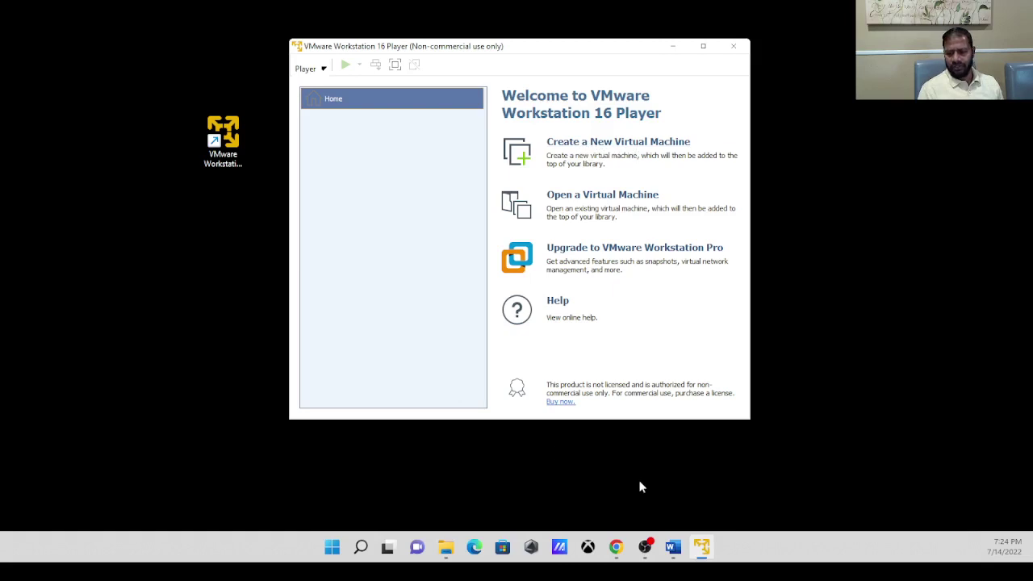
{"action": "mouse_move", "coordinate": [675, 548]}
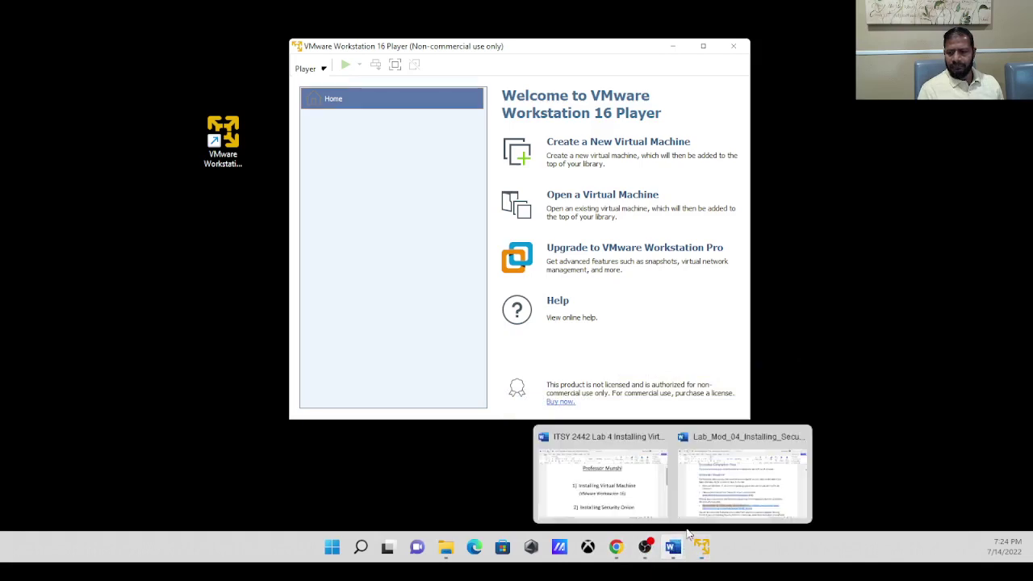
Return to the lab document and select the 'Security Onion 2.3' requirement text.
{"action": "left_click", "coordinate": [738, 502]}
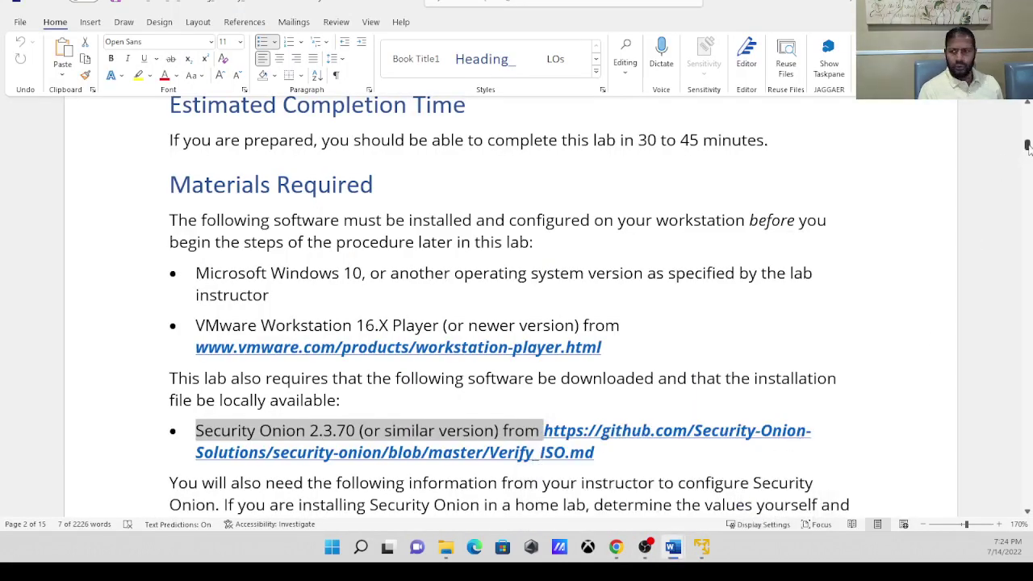
{"action": "left_click_drag", "start_coordinate": [1027, 145], "coordinate": [1027, 154]}
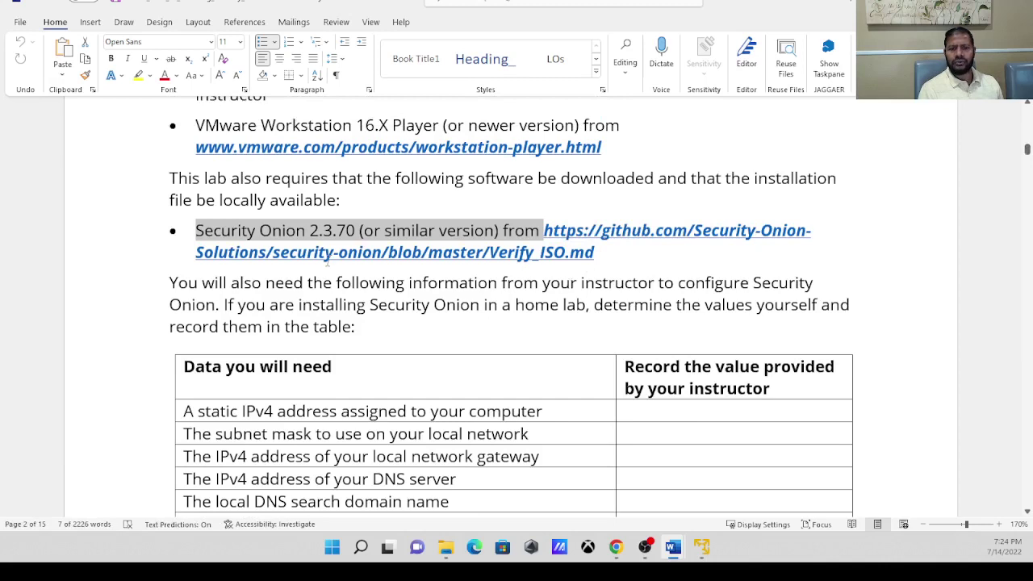
{"action": "left_click", "coordinate": [226, 230]}
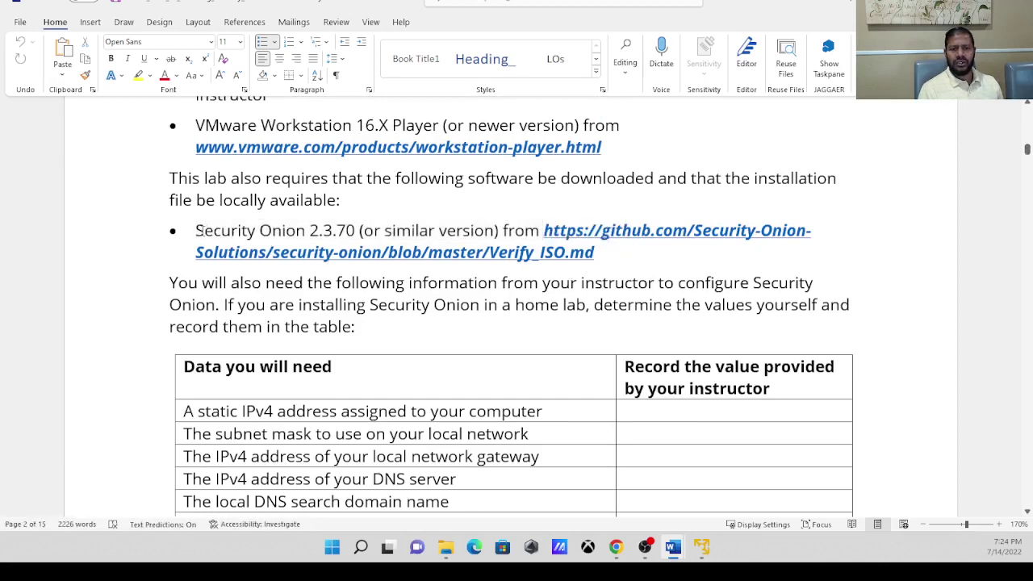
{"action": "left_click_drag", "start_coordinate": [196, 230], "coordinate": [334, 232]}
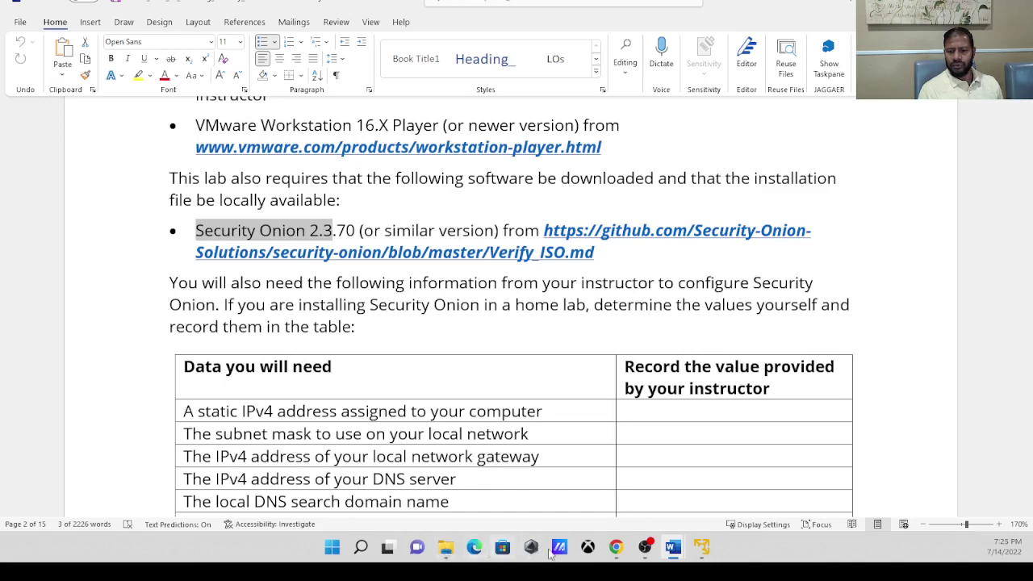
Search Google for 'download security onion' and open the Security Onion Solutions result.
{"action": "mouse_move", "coordinate": [619, 547]}
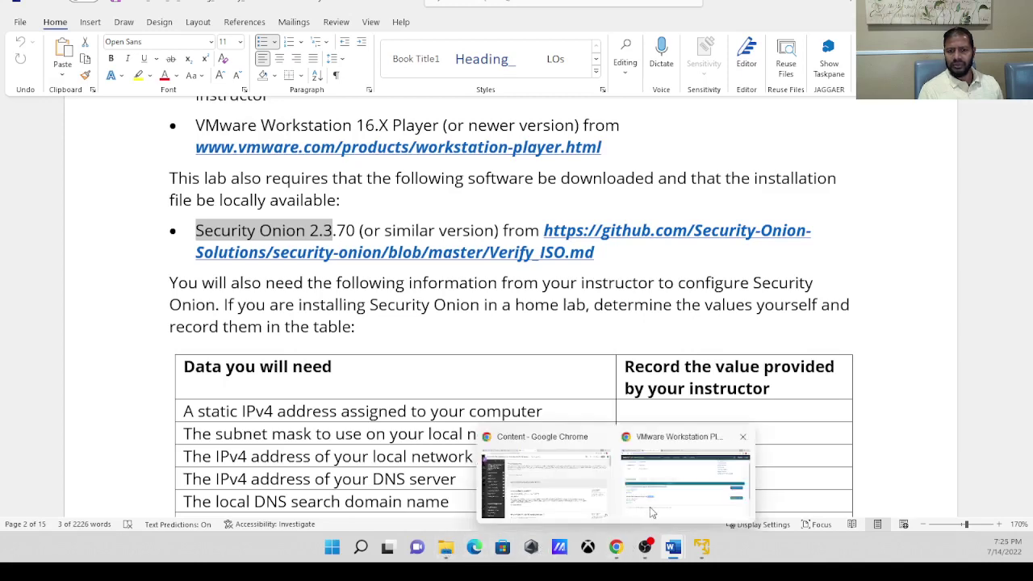
{"action": "left_click", "coordinate": [649, 501]}
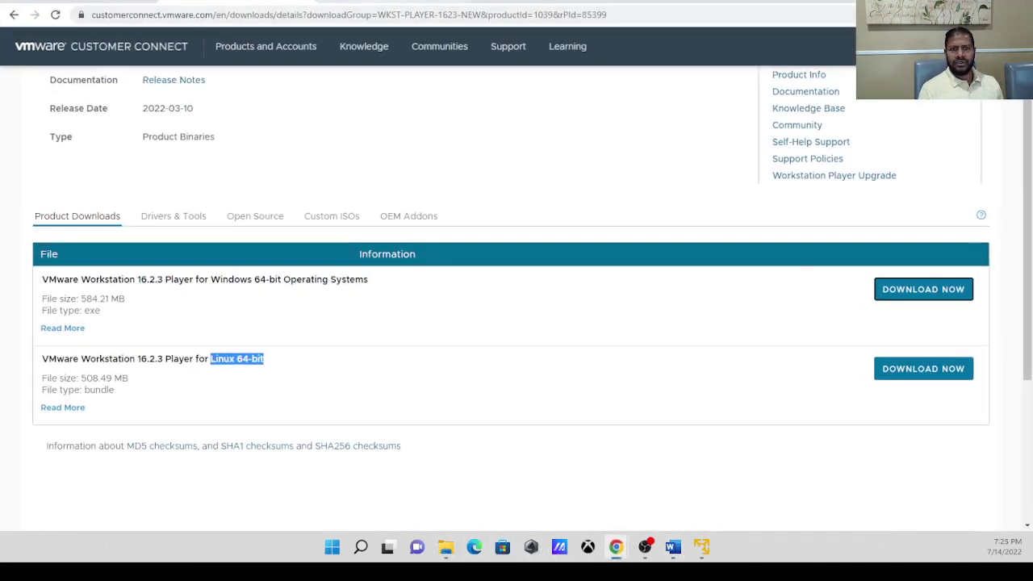
{"action": "scroll", "coordinate": [255, 48], "scroll_direction": "up", "scroll_amount": 1}
{"action": "left_click", "coordinate": [255, 16]}
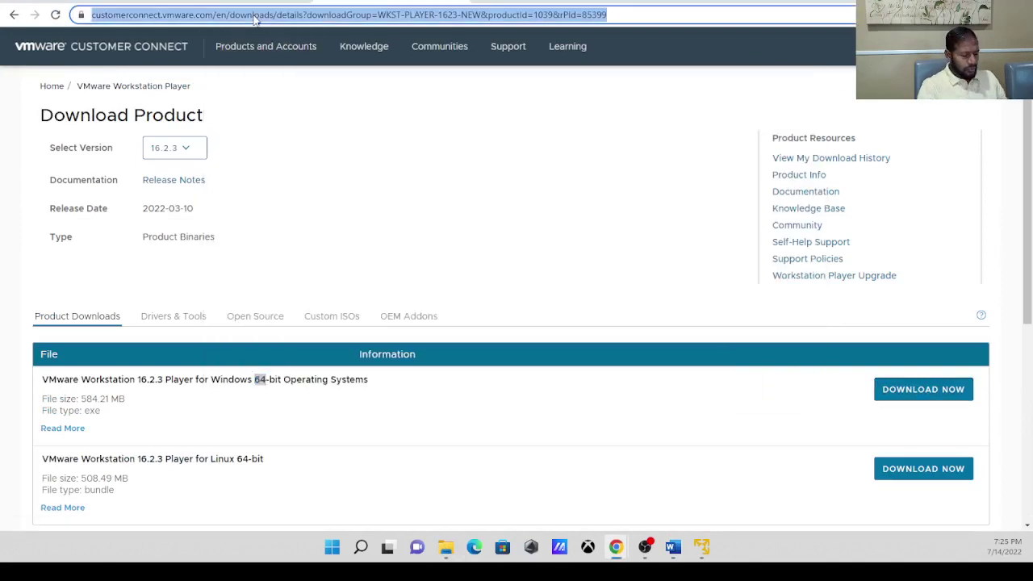
{"action": "type", "text": "google.com"}
{"action": "key", "text": "Return"}
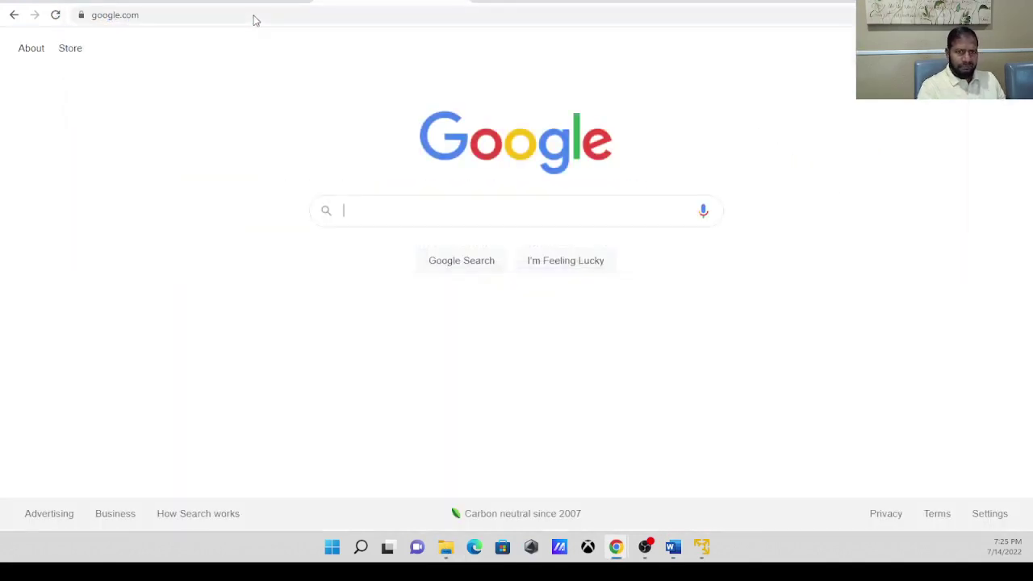
{"action": "type", "text": "dow"}
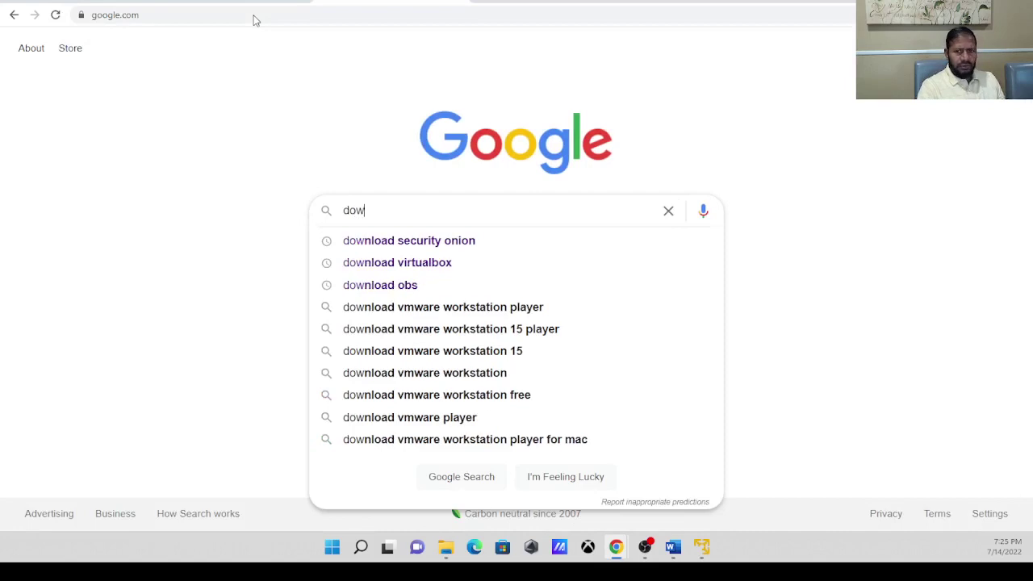
{"action": "left_click", "coordinate": [403, 240]}
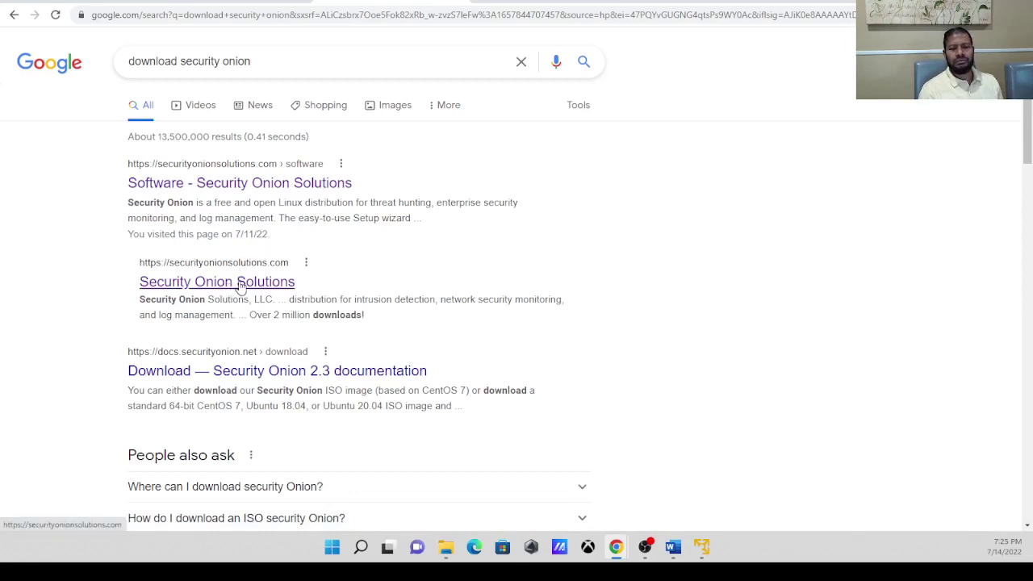
{"action": "left_click", "coordinate": [239, 284]}
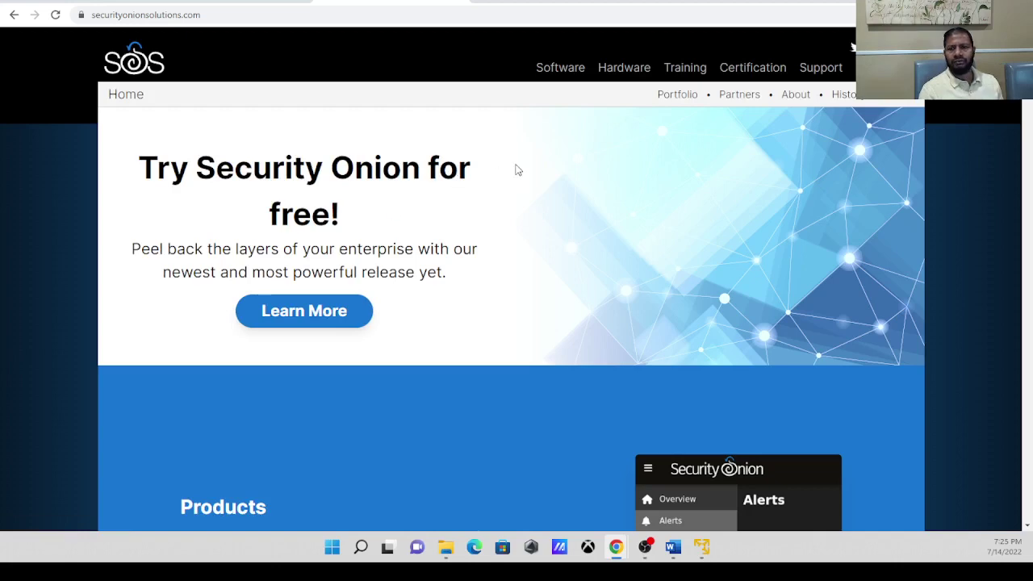
Go to the Software page, highlight version 2.3.130, and follow Download Now to GitHub.
{"action": "left_click", "coordinate": [568, 75]}
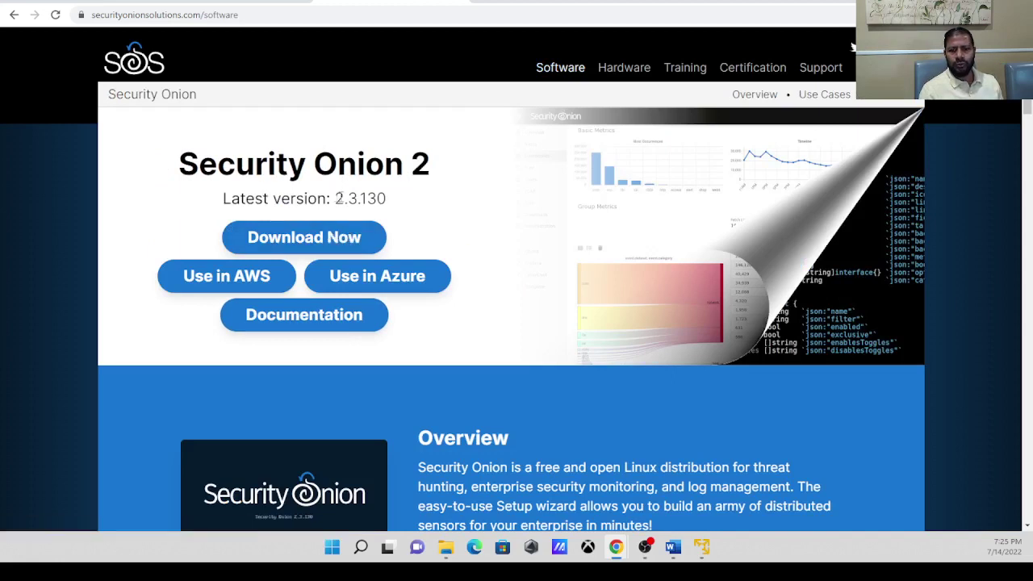
{"action": "left_click_drag", "start_coordinate": [335, 198], "coordinate": [399, 195]}
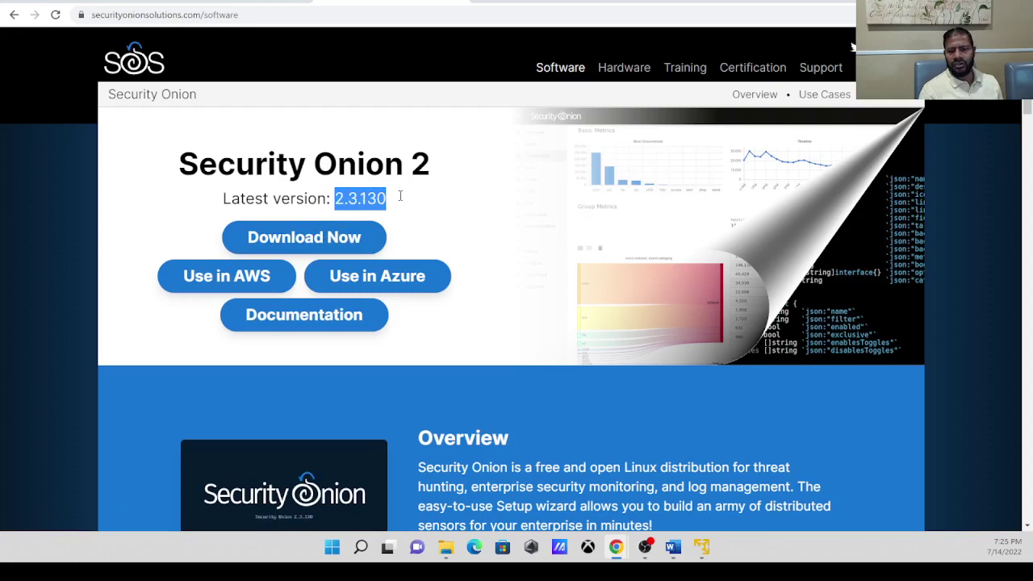
{"action": "left_click", "coordinate": [326, 242]}
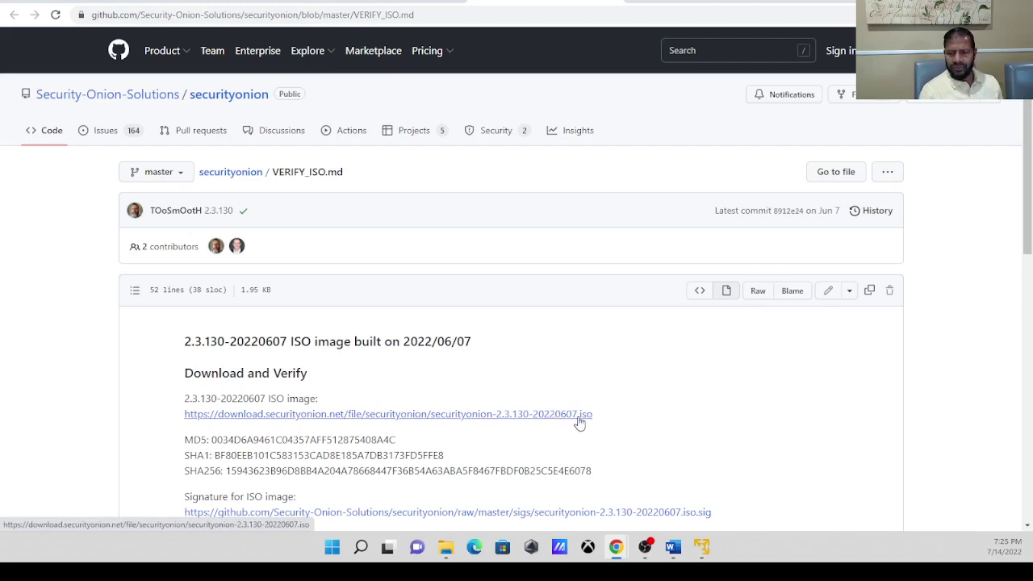
Save the securityonion-2.3.130-20220607 ISO into Hands on Labs and show the download in its folder.
{"action": "left_click", "coordinate": [507, 414]}
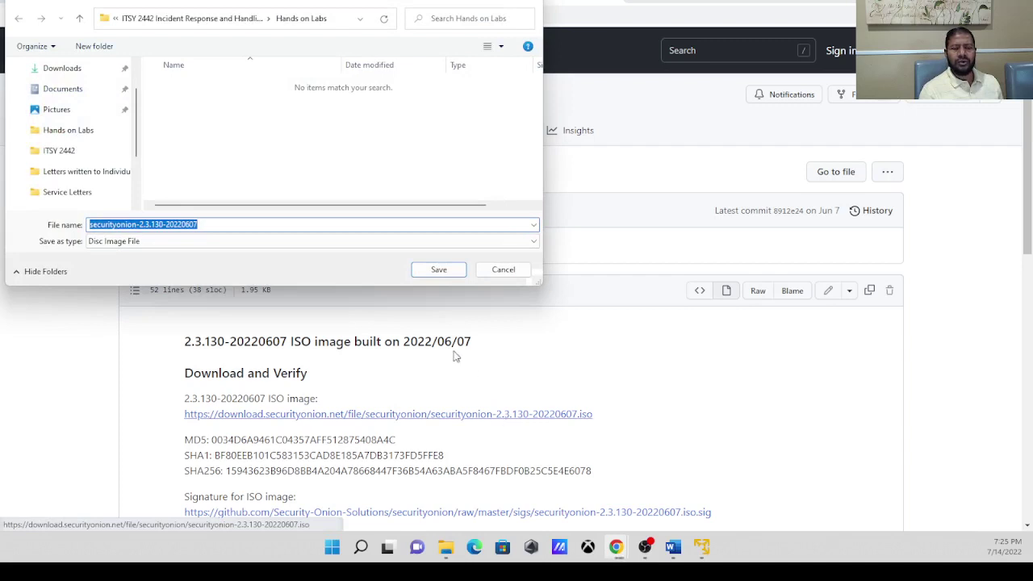
{"action": "left_click", "coordinate": [444, 270]}
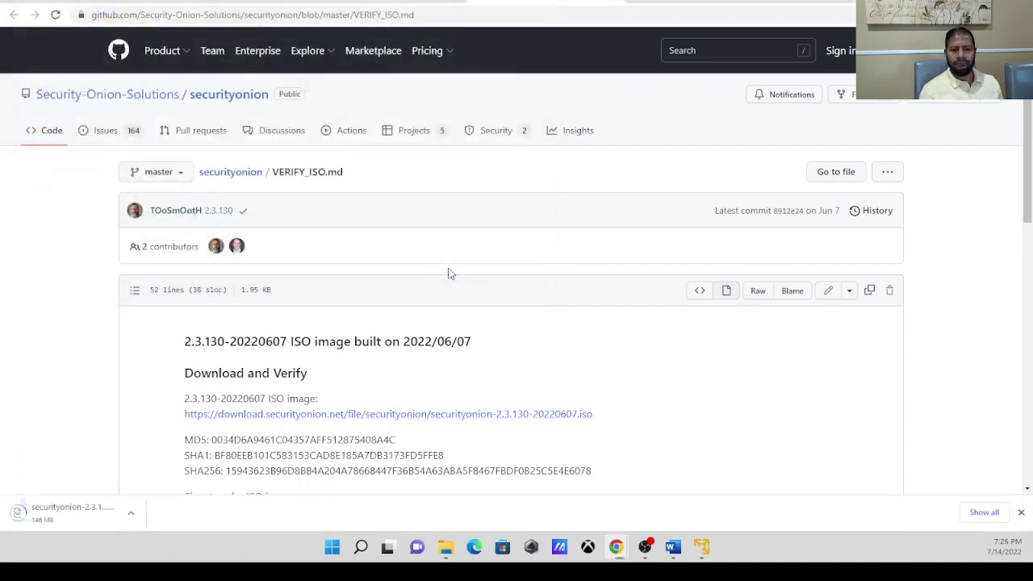
{"action": "left_click", "coordinate": [138, 513]}
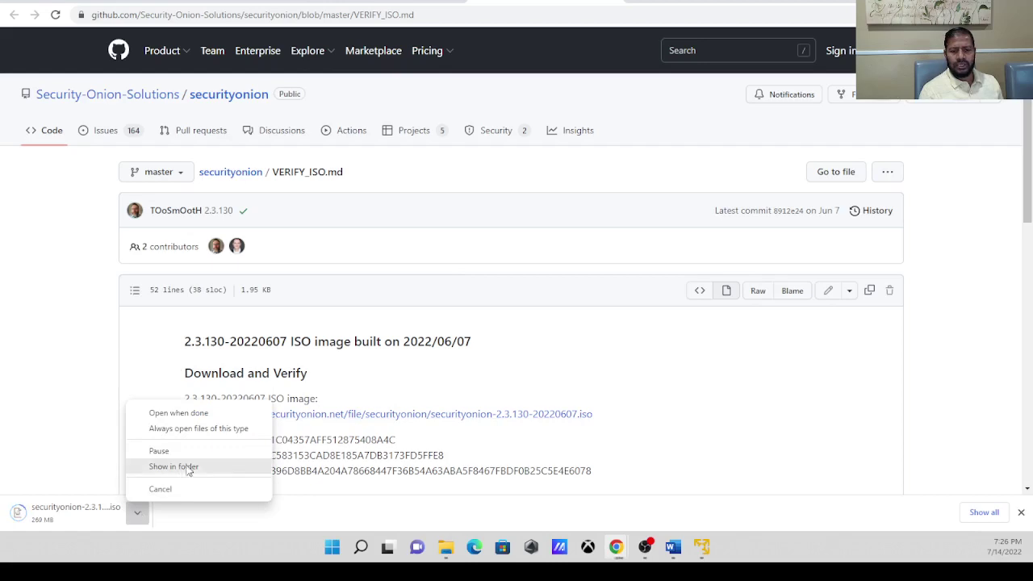
{"action": "left_click", "coordinate": [187, 467]}
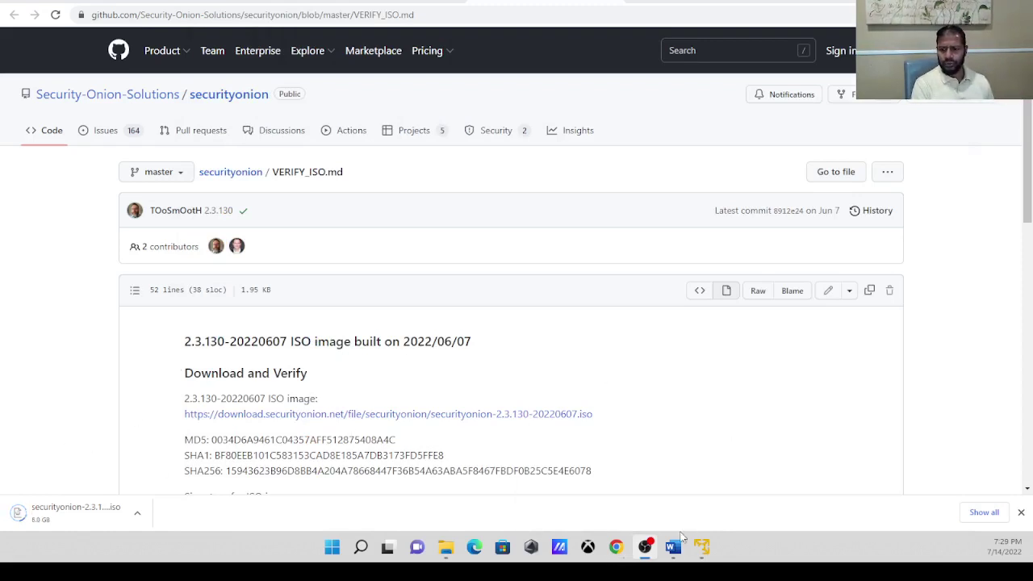
Look over the lab table's rows down to the static IPv4 address, then bring up Windows search.
{"action": "mouse_move", "coordinate": [673, 548]}
{"action": "left_click", "coordinate": [736, 487]}
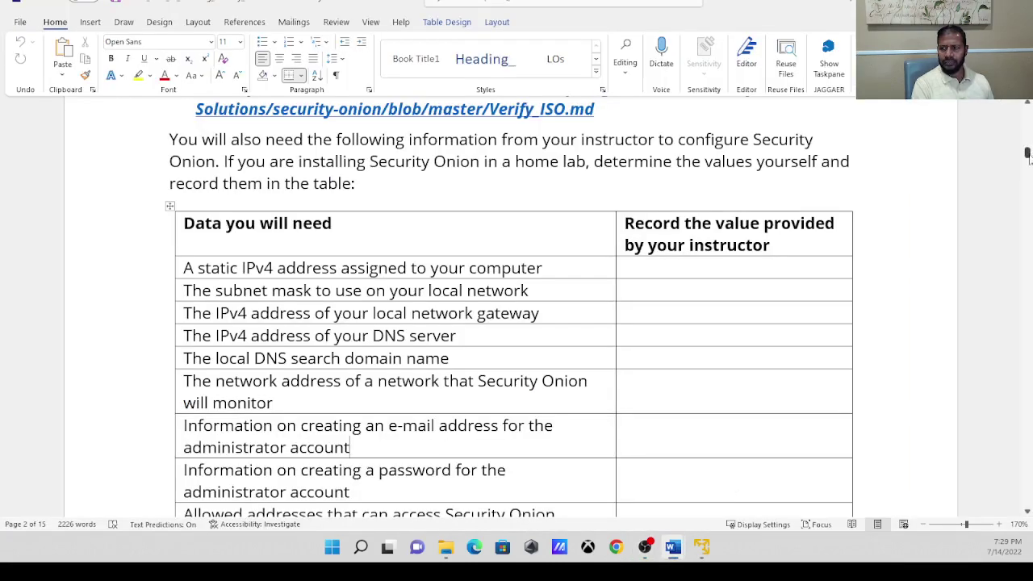
{"action": "left_click_drag", "start_coordinate": [1028, 155], "coordinate": [1028, 158]}
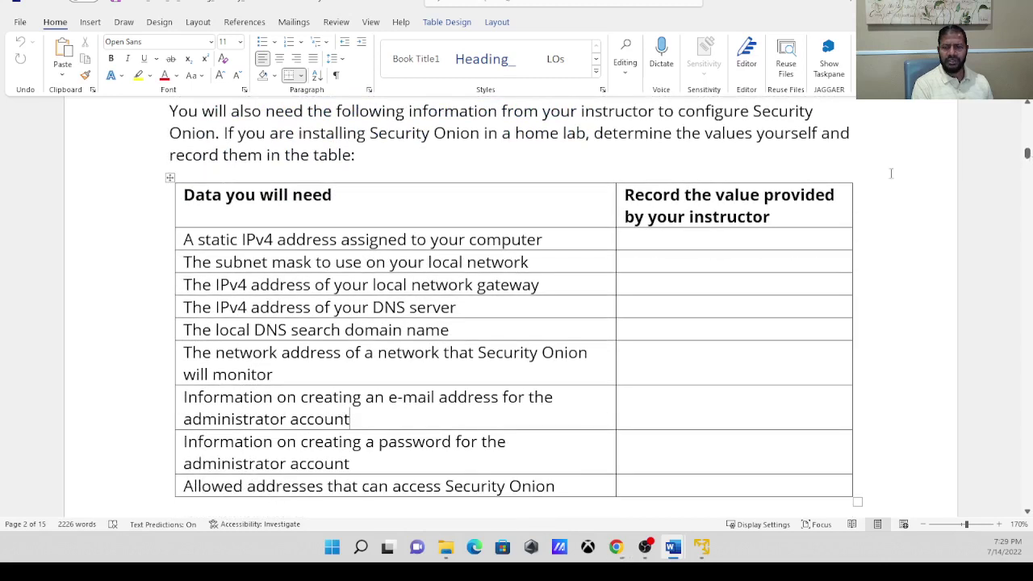
{"action": "left_click", "coordinate": [626, 237]}
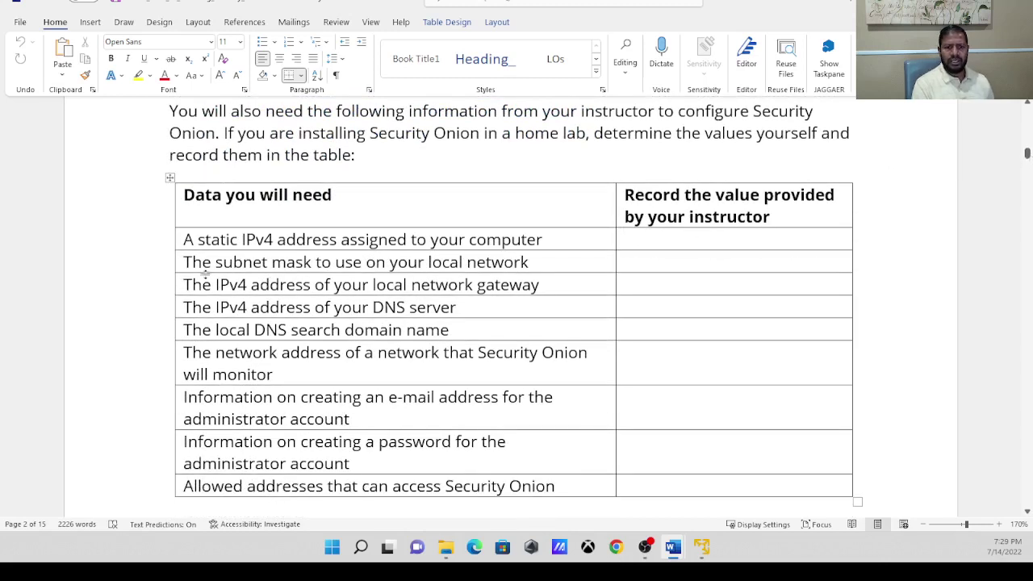
{"action": "double_click", "coordinate": [313, 195]}
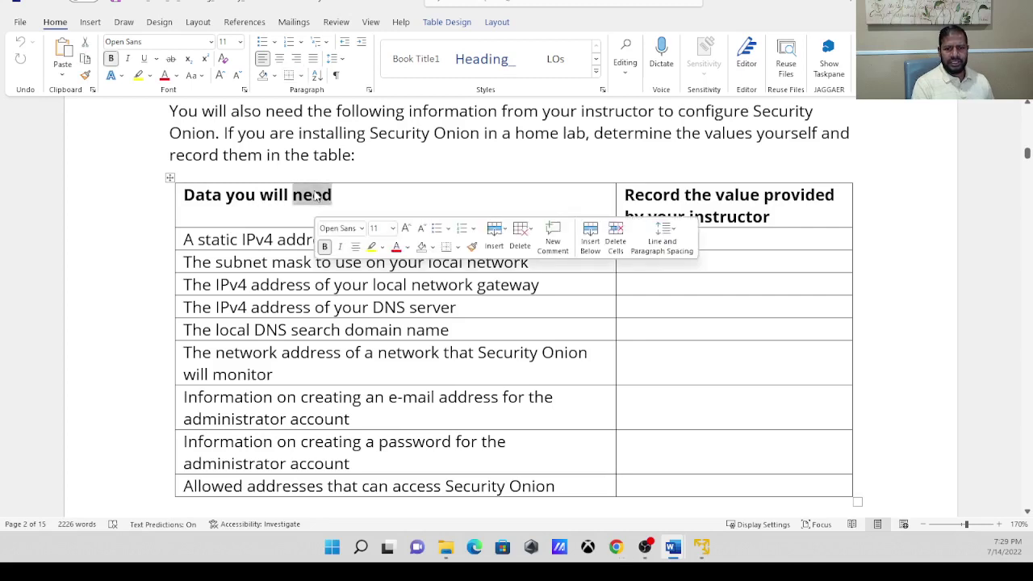
{"action": "left_click", "coordinate": [234, 194]}
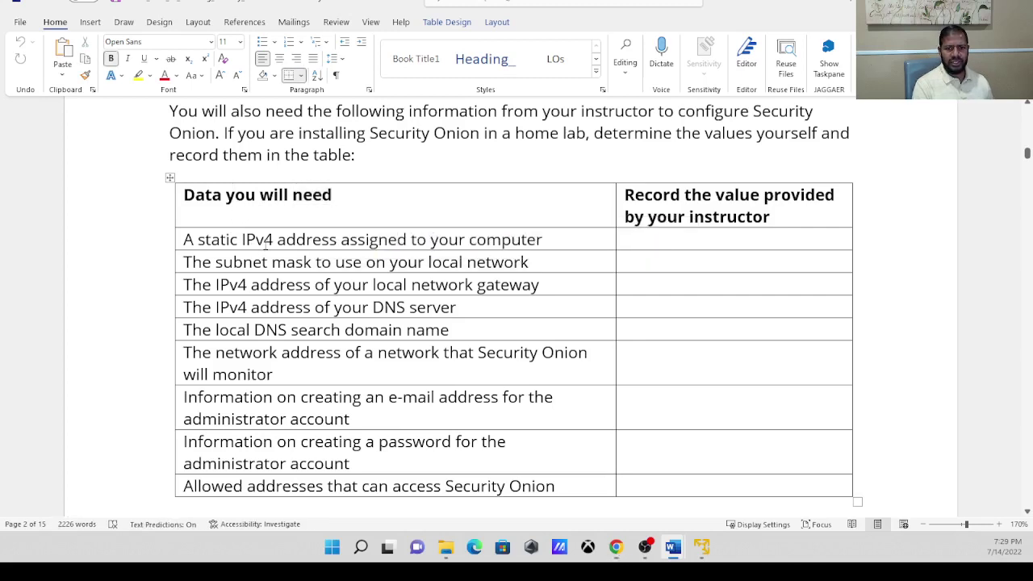
{"action": "left_click", "coordinate": [337, 240]}
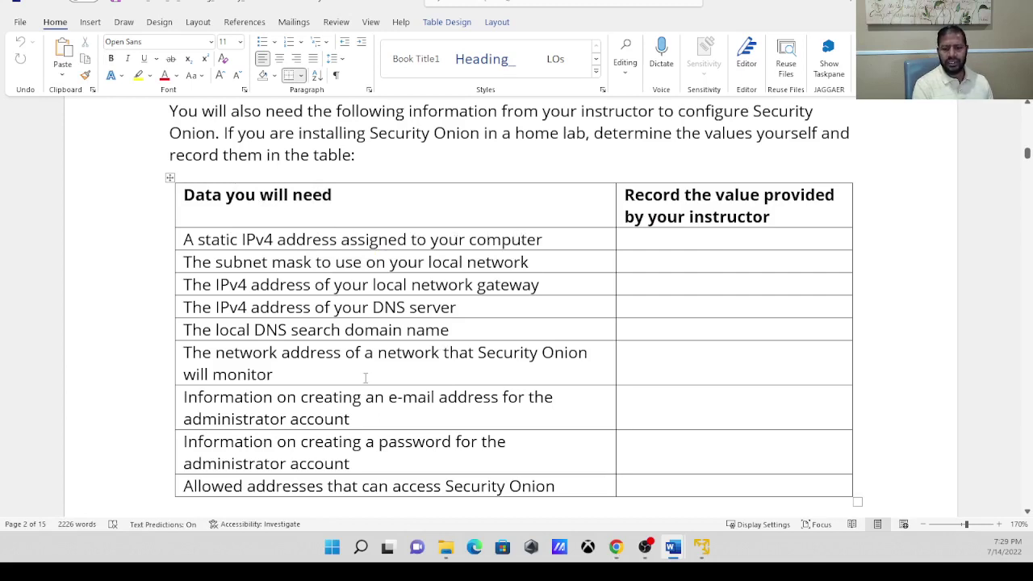
{"action": "left_click", "coordinate": [361, 548]}
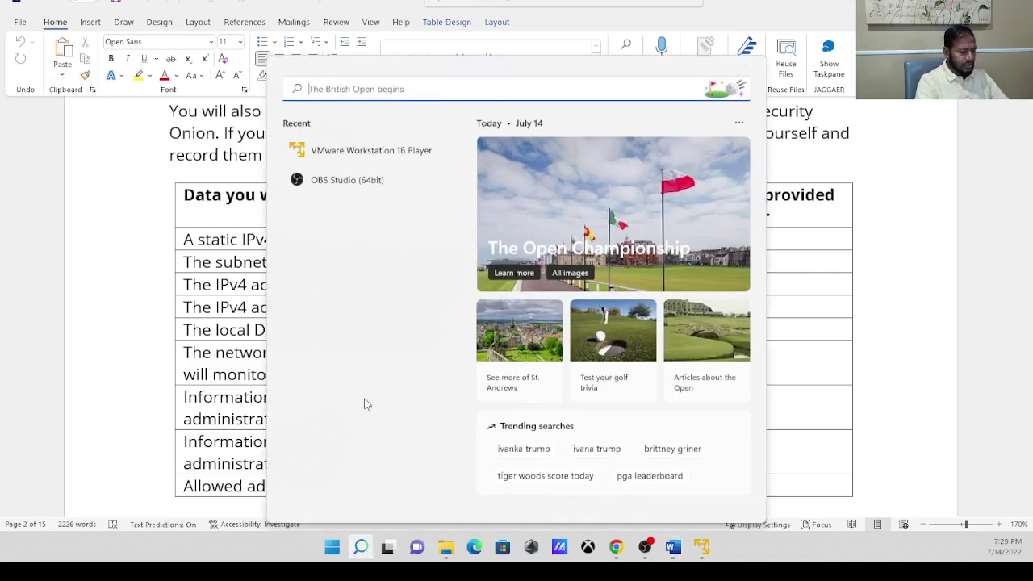
Launch Command Prompt via a cmd search and set its console font size to 20.
{"action": "type", "text": "cmd"}
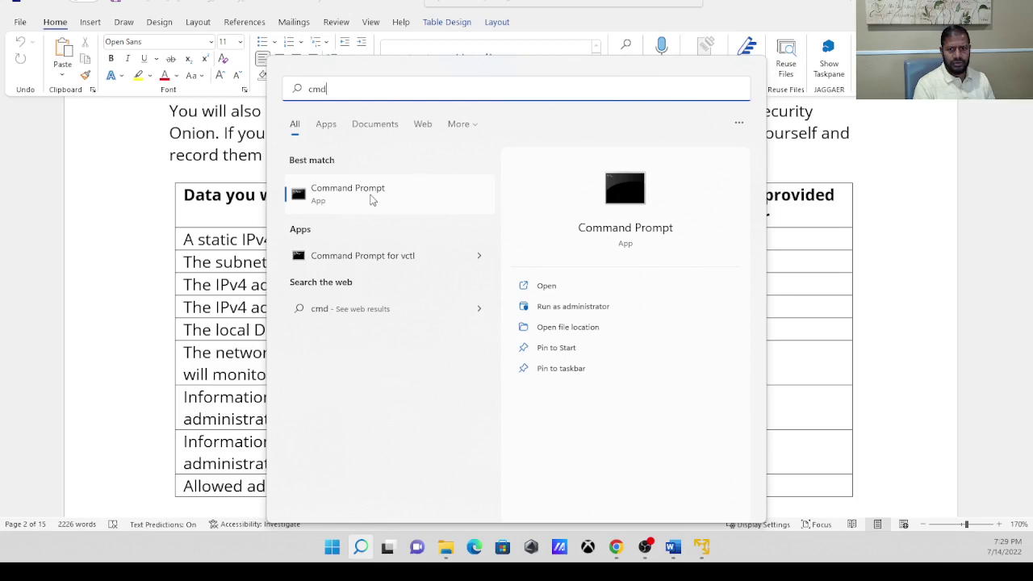
{"action": "left_click", "coordinate": [353, 198]}
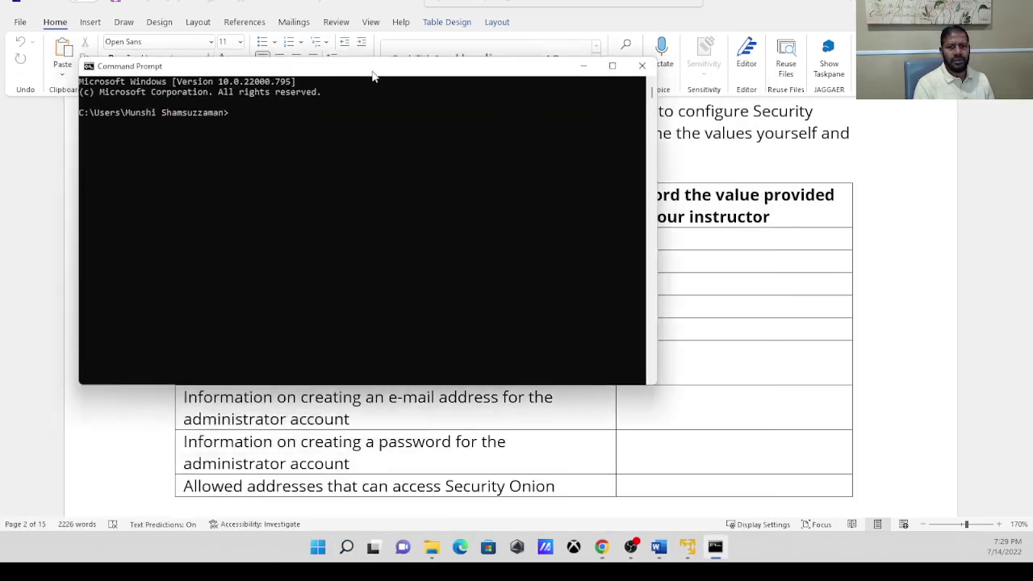
{"action": "left_click_drag", "start_coordinate": [373, 79], "coordinate": [621, 84]}
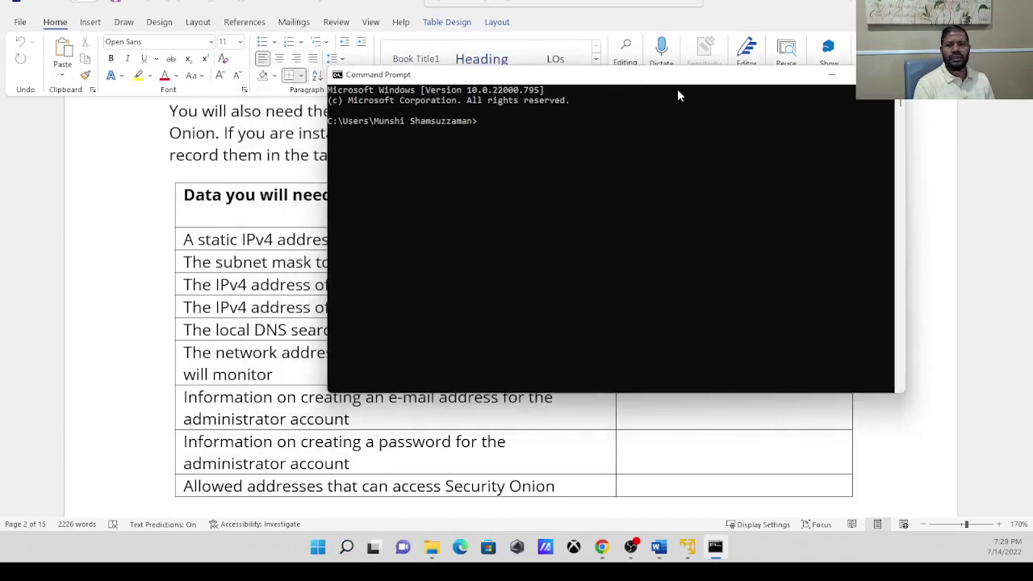
{"action": "left_click", "coordinate": [337, 75]}
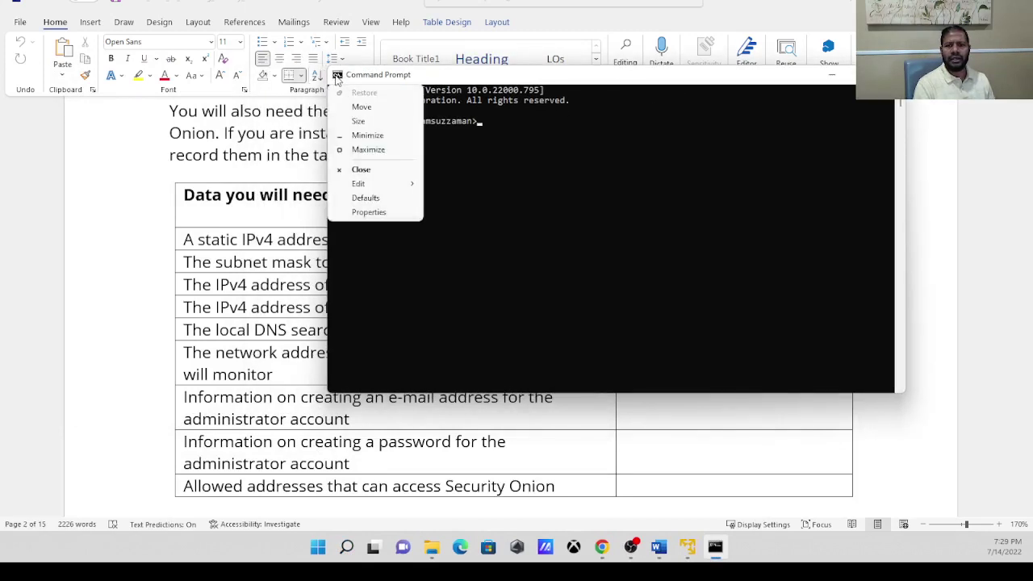
{"action": "left_click", "coordinate": [385, 212]}
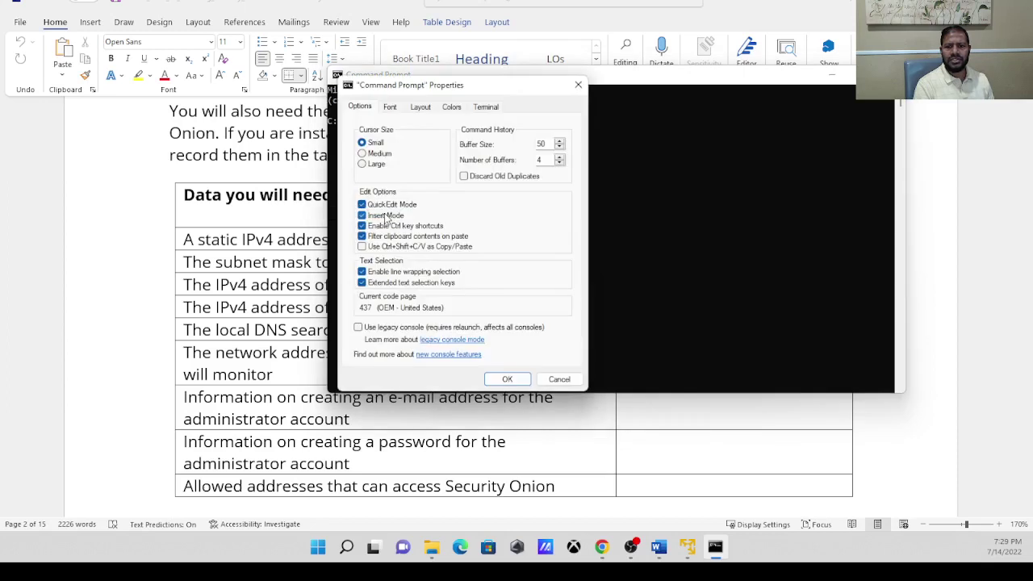
{"action": "left_click", "coordinate": [390, 106]}
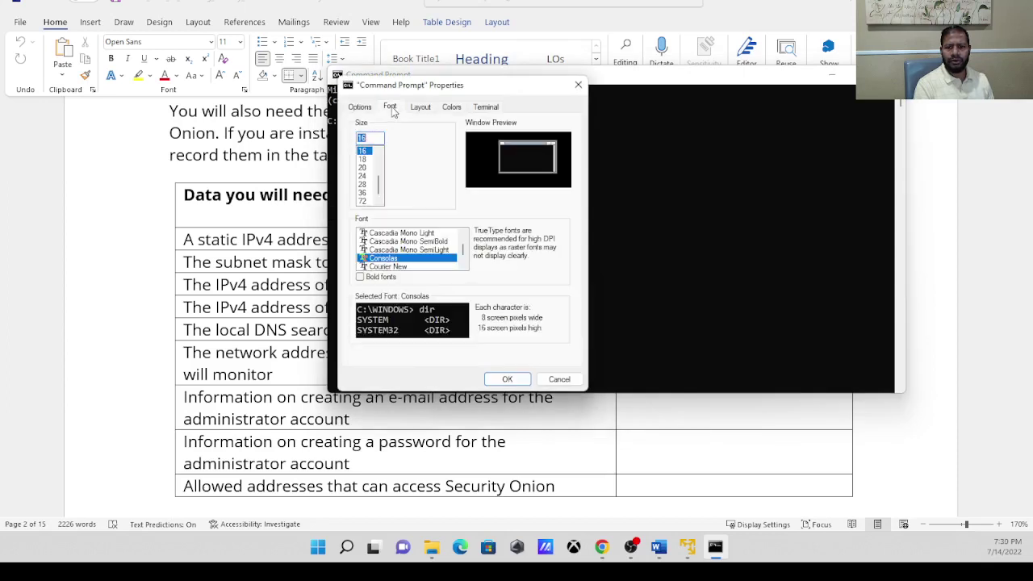
{"action": "left_click", "coordinate": [363, 168]}
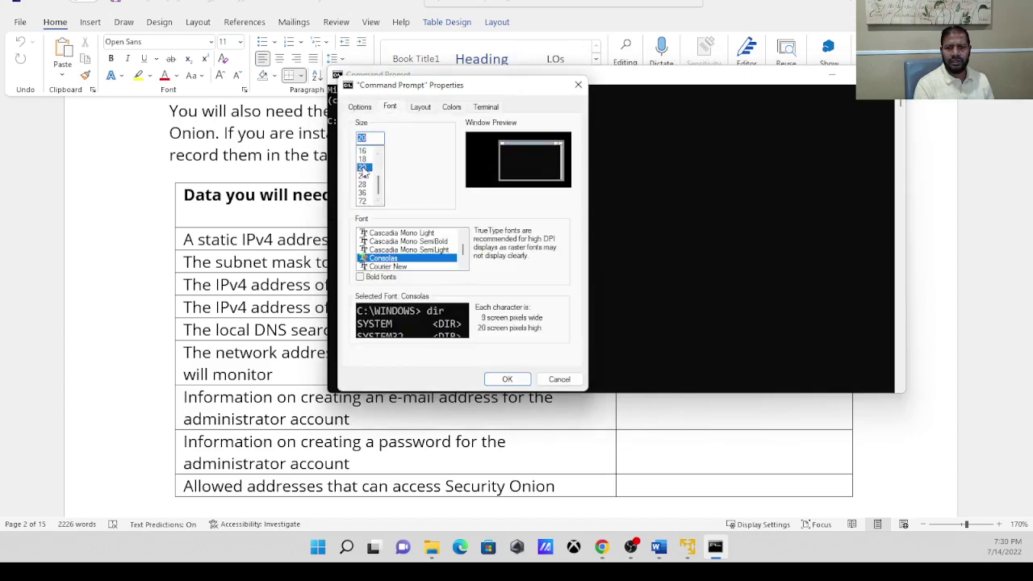
{"action": "left_click", "coordinate": [507, 378]}
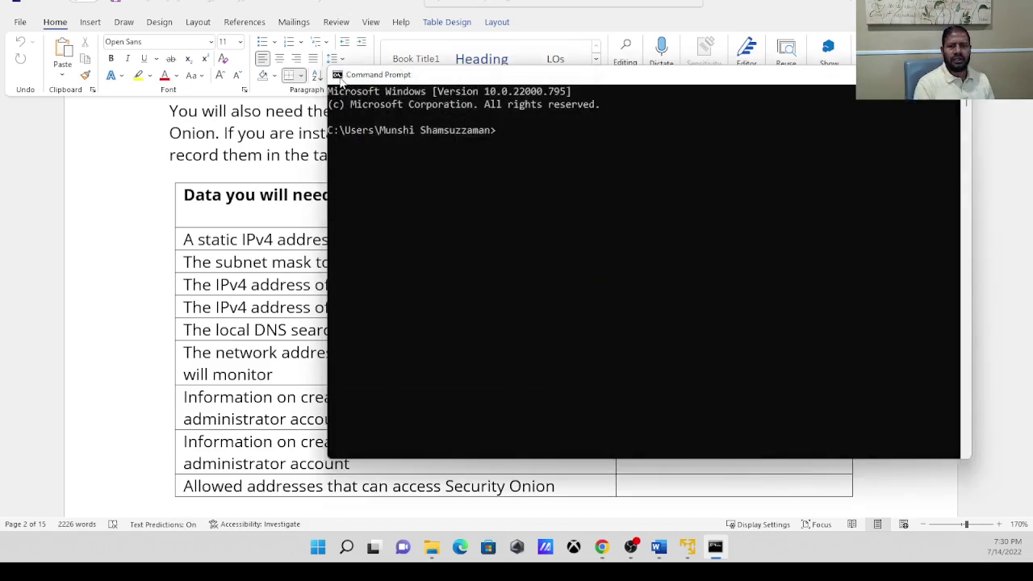
Enlarge the console font further to size 28 and reposition the window up and left.
{"action": "left_click", "coordinate": [337, 75]}
{"action": "left_click", "coordinate": [372, 212]}
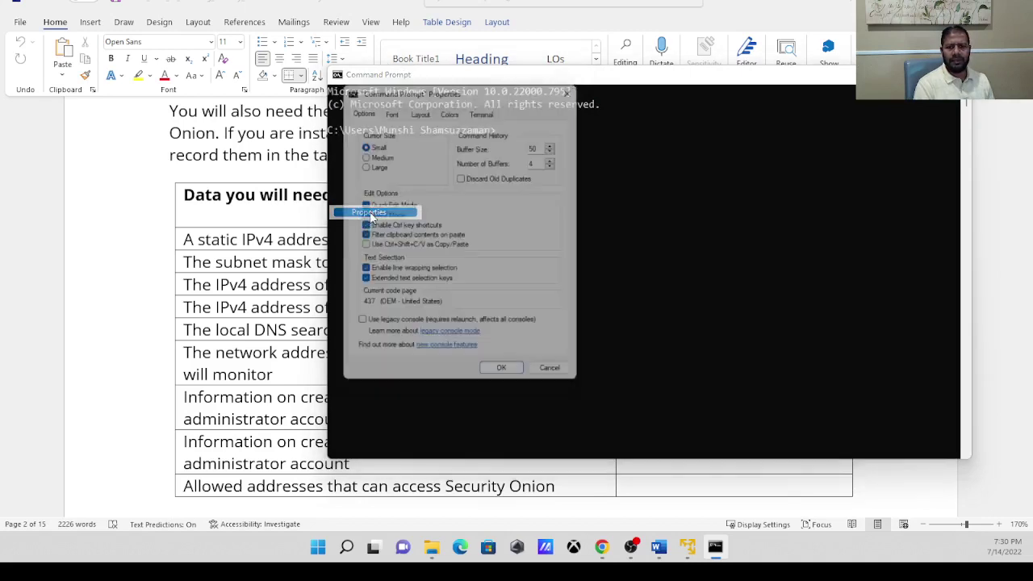
{"action": "left_click", "coordinate": [390, 107]}
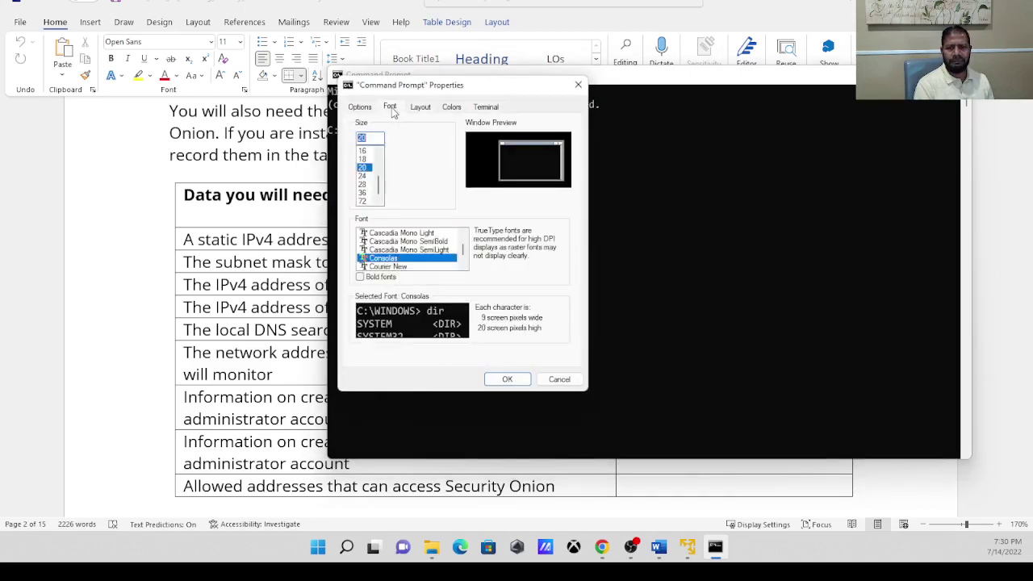
{"action": "left_click", "coordinate": [363, 185]}
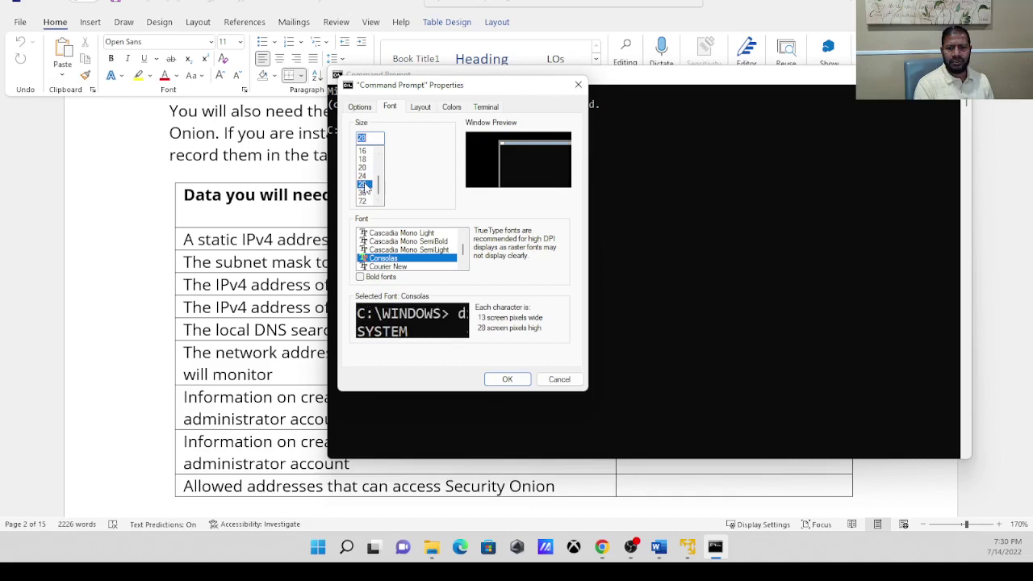
{"action": "left_click", "coordinate": [508, 380]}
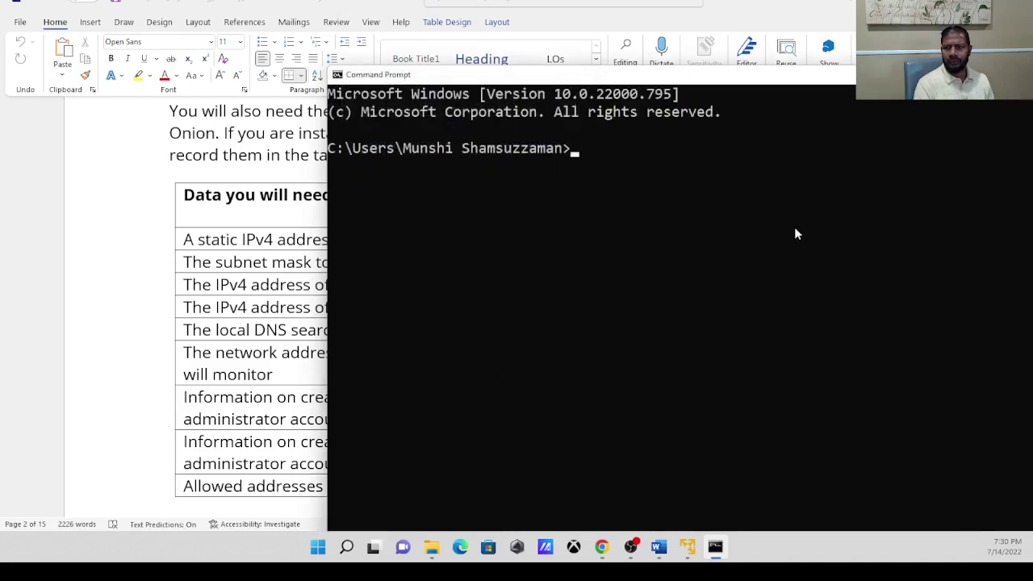
{"action": "left_click_drag", "start_coordinate": [857, 78], "coordinate": [610, 32]}
Run ipconfig /all in a full-screen console and scroll through its output.
{"action": "key", "text": "alt+Return"}
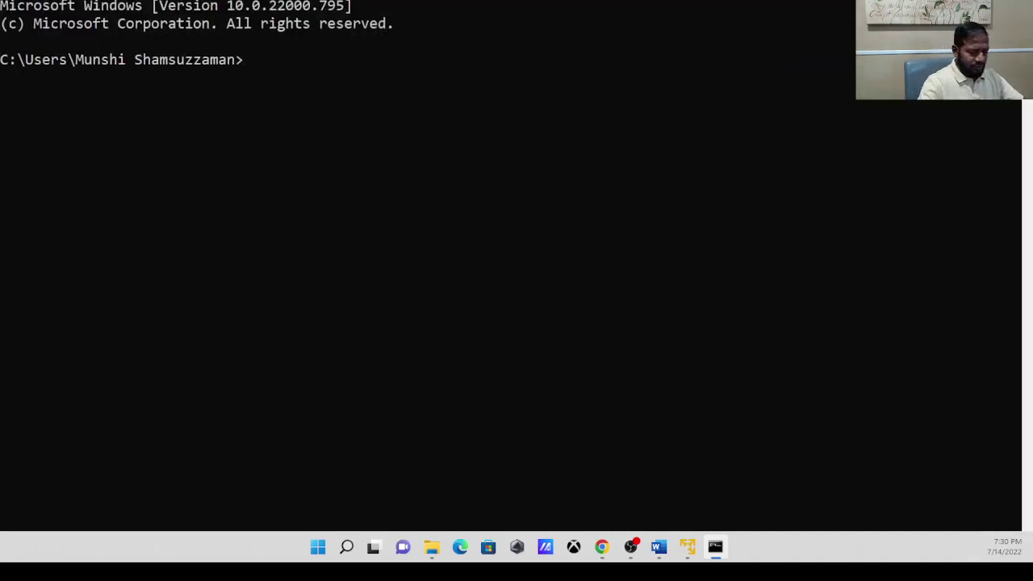
{"action": "type", "text": "ipconfig"}
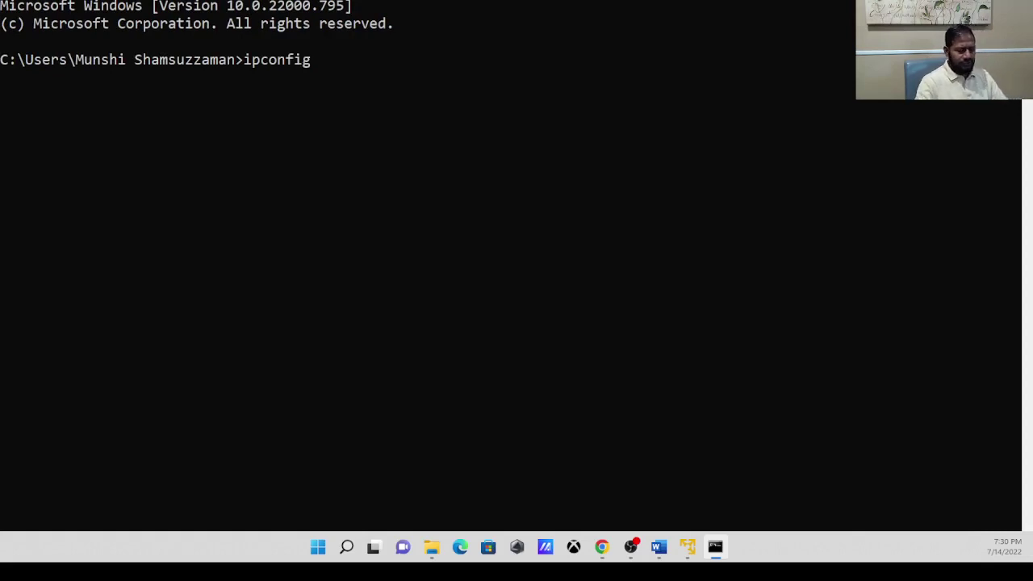
{"action": "type", "text": " /all"}
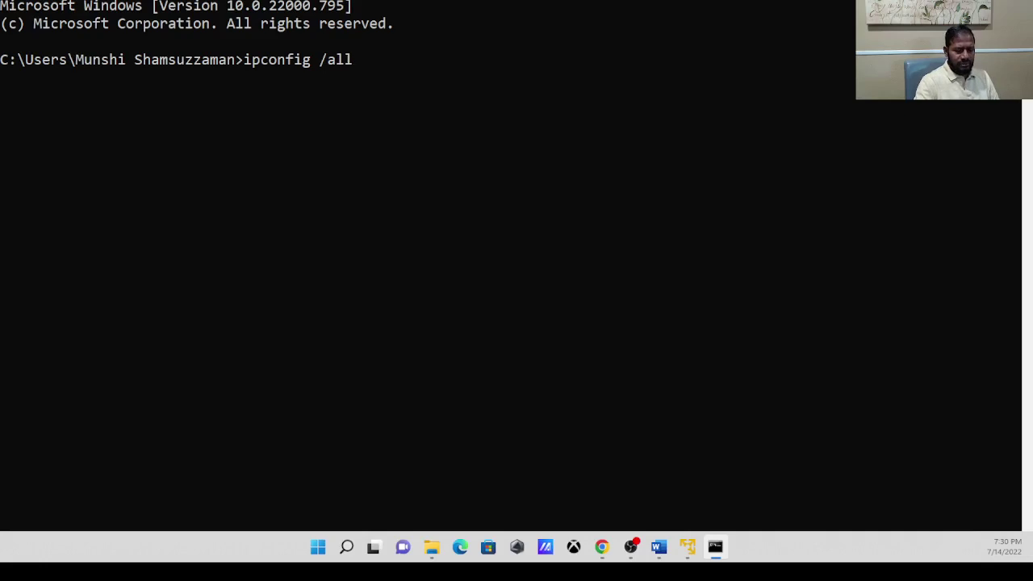
{"action": "key", "text": "Return"}
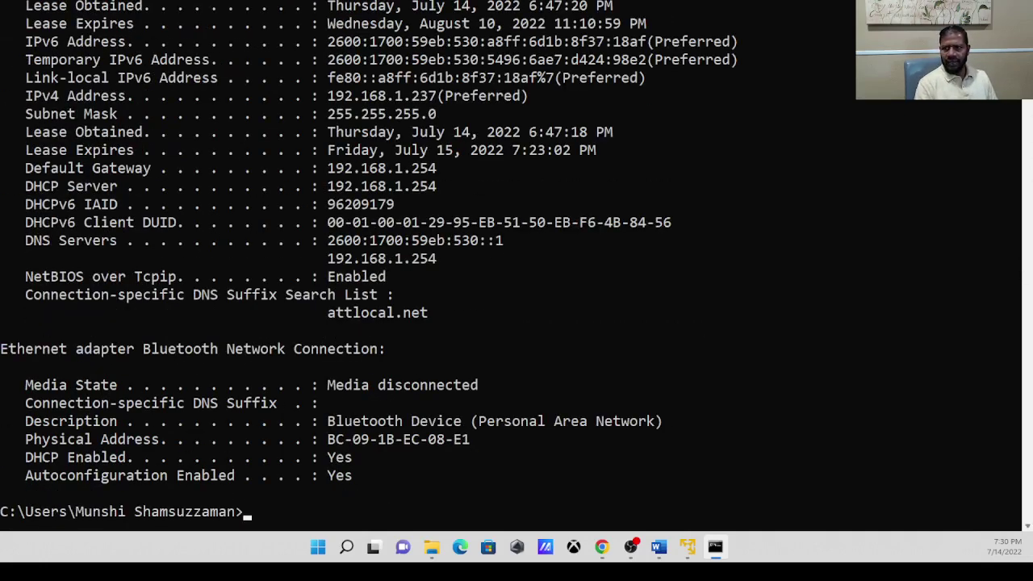
{"action": "scroll", "coordinate": [516, 266], "scroll_direction": "up", "scroll_amount": 20}
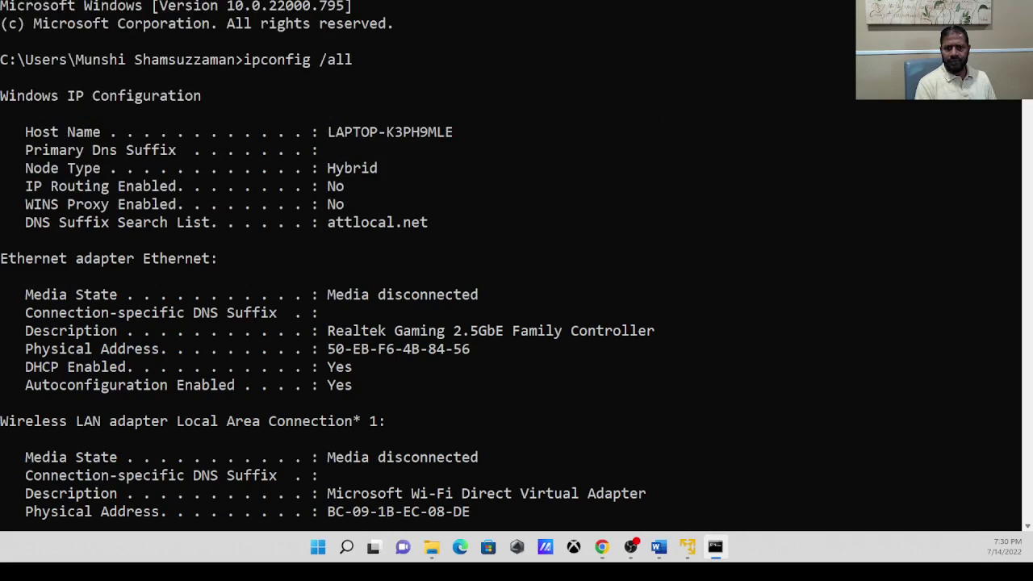
{"action": "scroll", "coordinate": [516, 266], "scroll_direction": "down", "scroll_amount": 12}
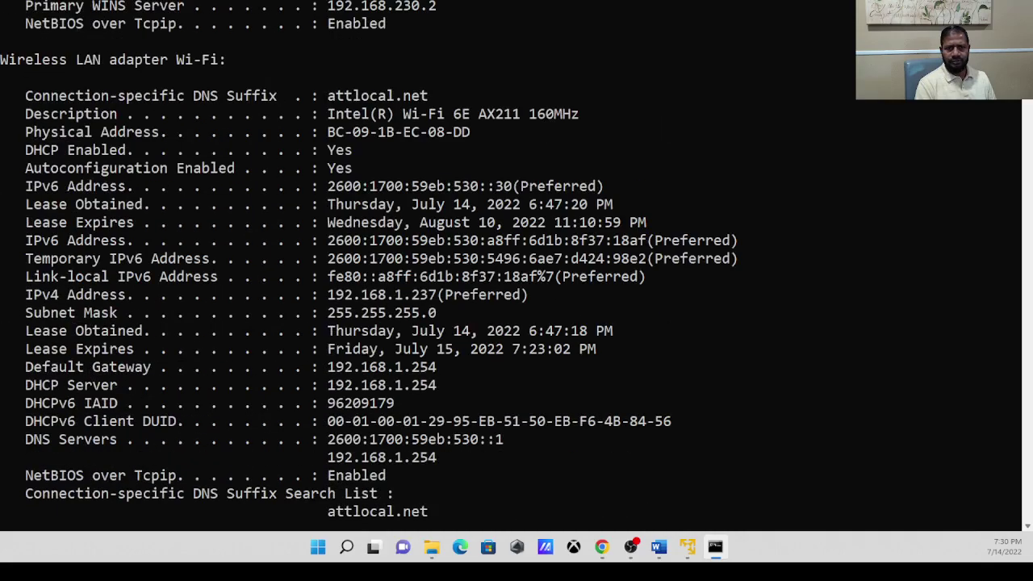
{"action": "scroll", "coordinate": [517, 266], "scroll_direction": "up", "scroll_amount": 12}
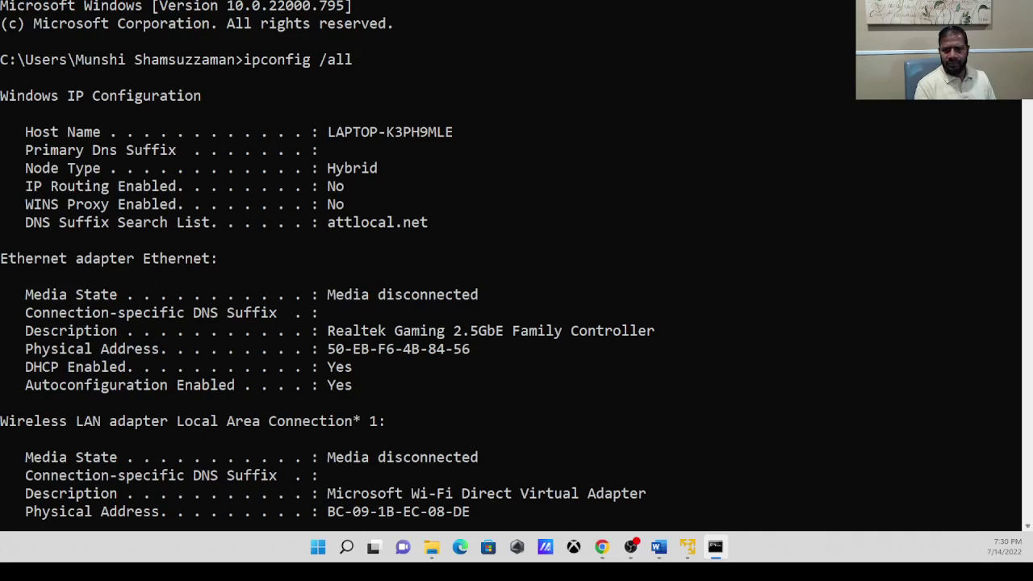
{"action": "scroll", "coordinate": [516, 266], "scroll_direction": "down", "scroll_amount": 15}
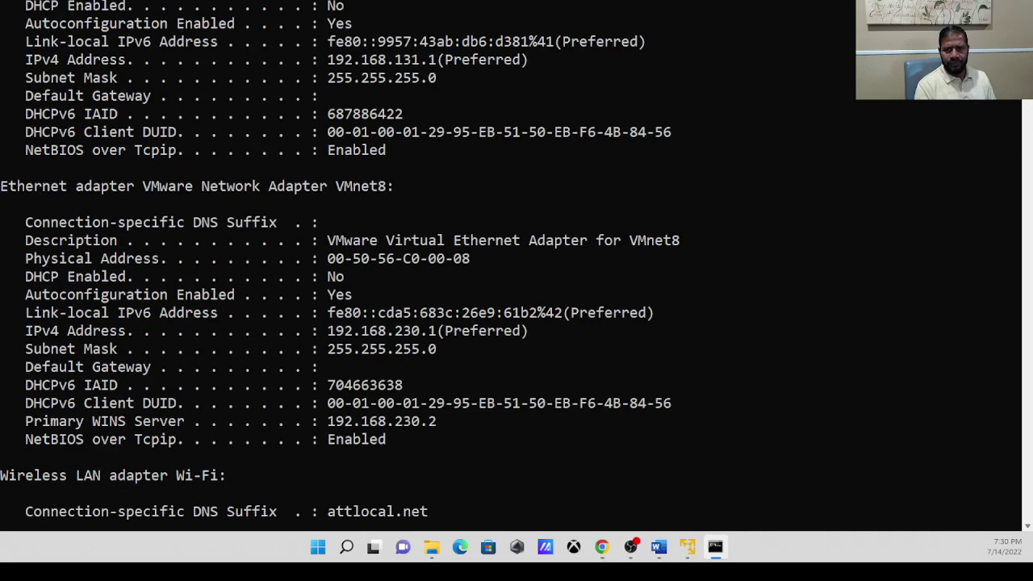
{"action": "scroll", "coordinate": [517, 266], "scroll_direction": "up", "scroll_amount": 8}
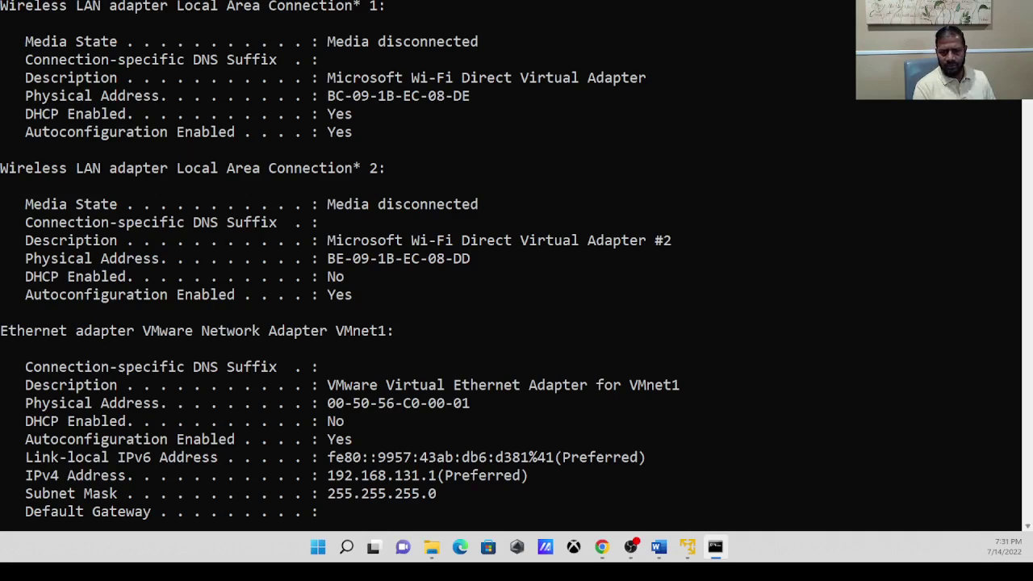
{"action": "scroll", "coordinate": [517, 267], "scroll_direction": "down", "scroll_amount": 8}
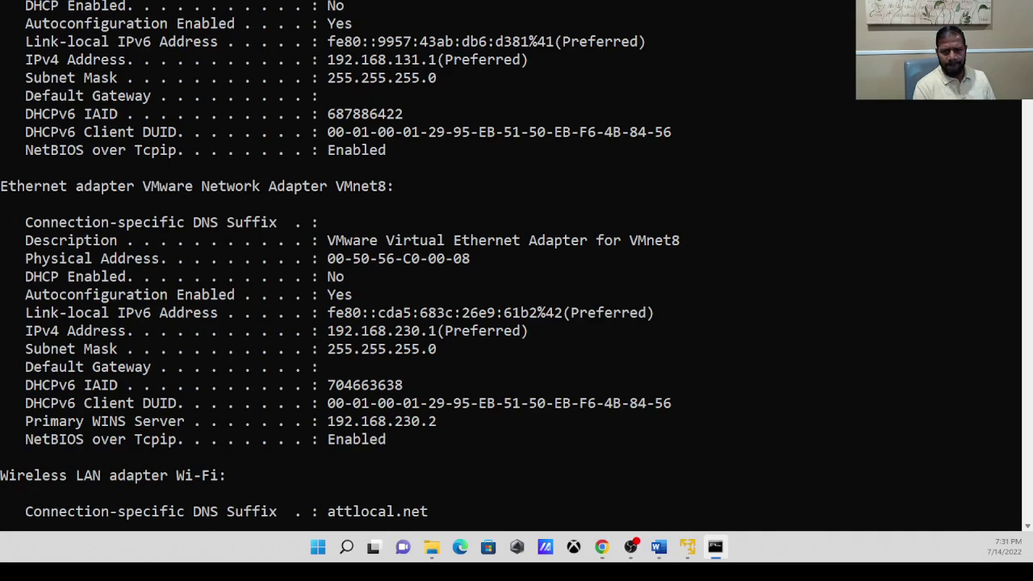
{"action": "scroll", "coordinate": [517, 266], "scroll_direction": "down", "scroll_amount": 4}
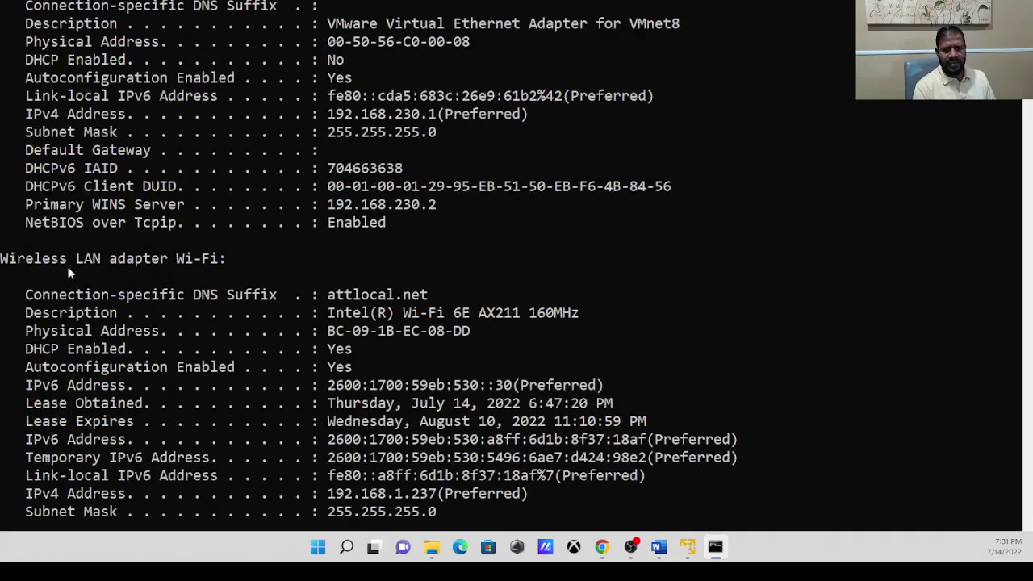
Mark the Wi-Fi gateway 192.168.1.254, subnet mask 255.255.255.0 and IPv4 address 192.168.1.237.
{"action": "left_click_drag", "start_coordinate": [106, 258], "coordinate": [239, 258]}
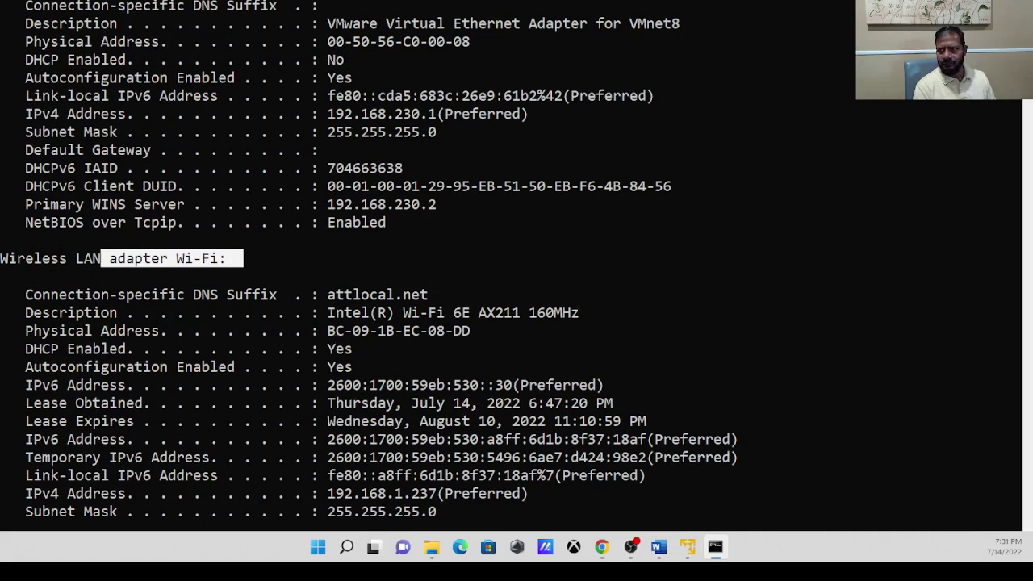
{"action": "scroll", "coordinate": [517, 266], "scroll_direction": "down", "scroll_amount": 4}
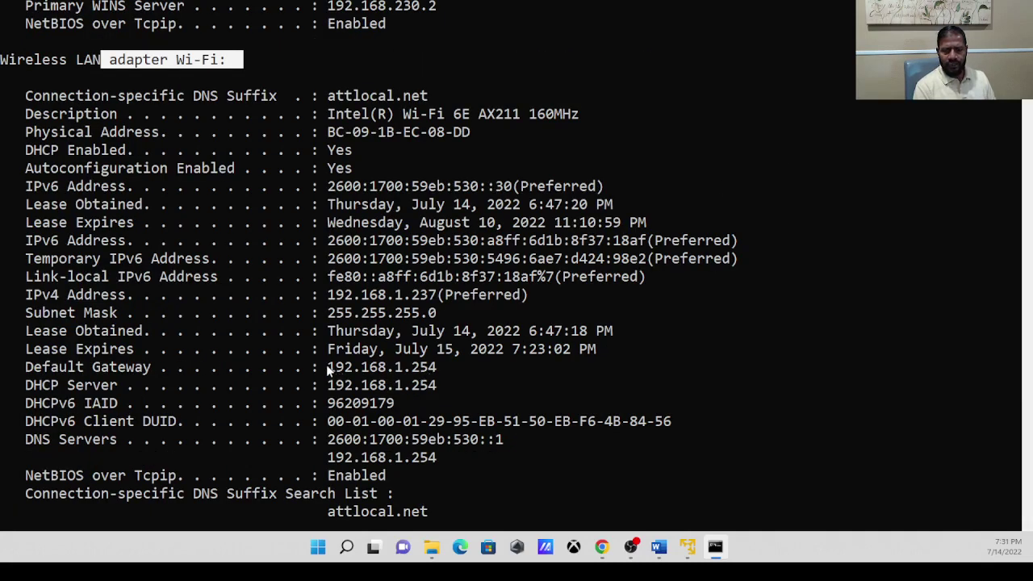
{"action": "left_click_drag", "start_coordinate": [327, 370], "coordinate": [436, 368]}
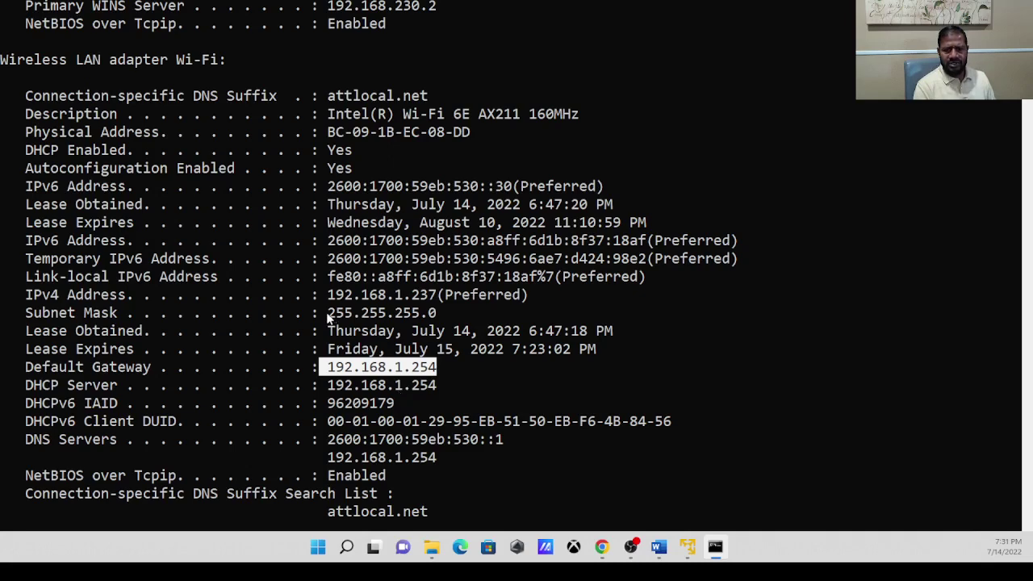
{"action": "left_click_drag", "start_coordinate": [329, 318], "coordinate": [446, 316]}
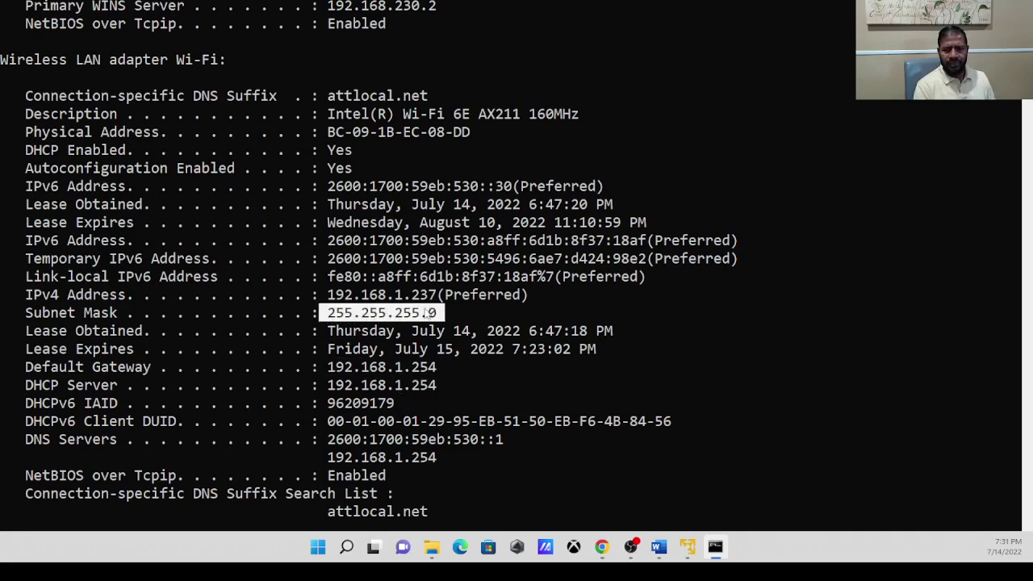
{"action": "left_click_drag", "start_coordinate": [322, 295], "coordinate": [417, 299]}
{"action": "left_click_drag", "start_coordinate": [428, 298], "coordinate": [437, 298]}
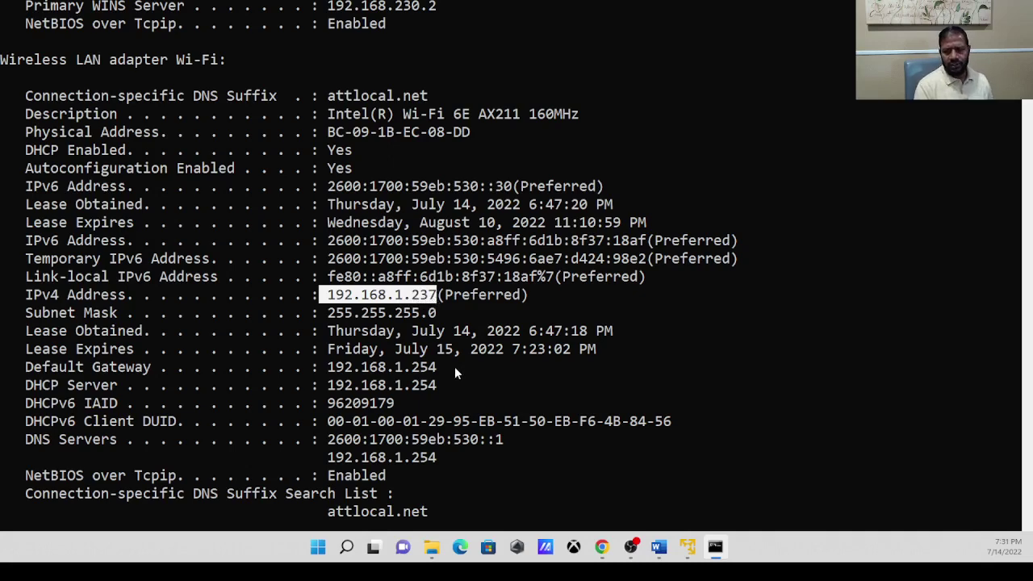
{"action": "mouse_move", "coordinate": [659, 548]}
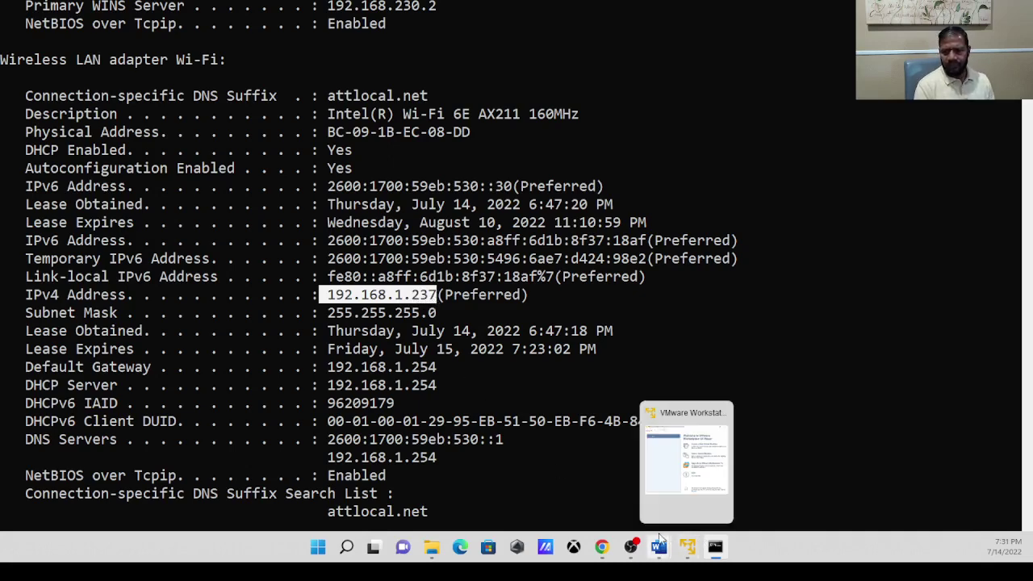
Enter 192.168.1.237 as the static IPv4 address in Word's Security Onion table.
{"action": "left_click", "coordinate": [726, 476]}
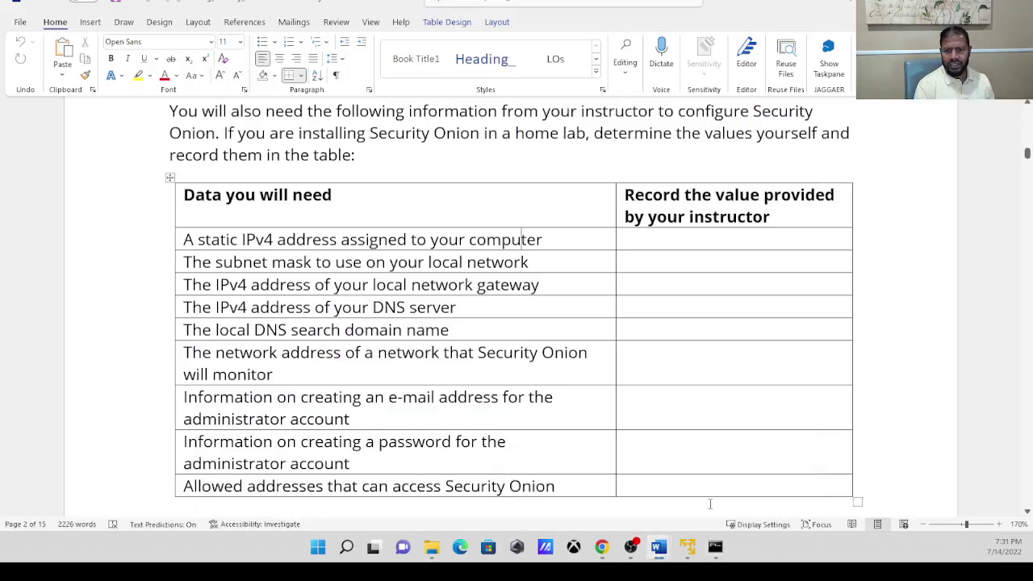
{"action": "left_click", "coordinate": [643, 237]}
{"action": "type", "text": "192."}
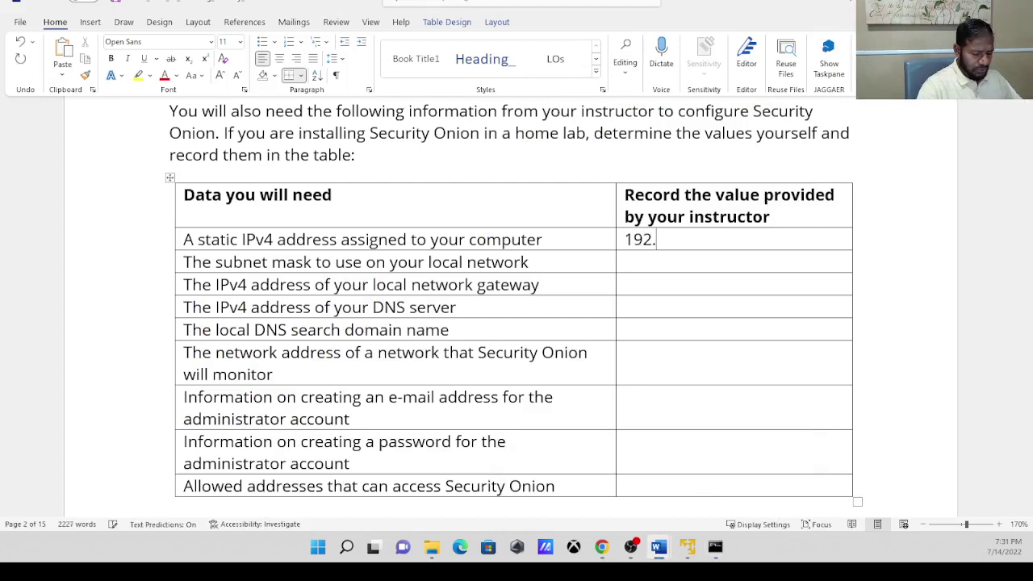
{"action": "type", "text": "168"}
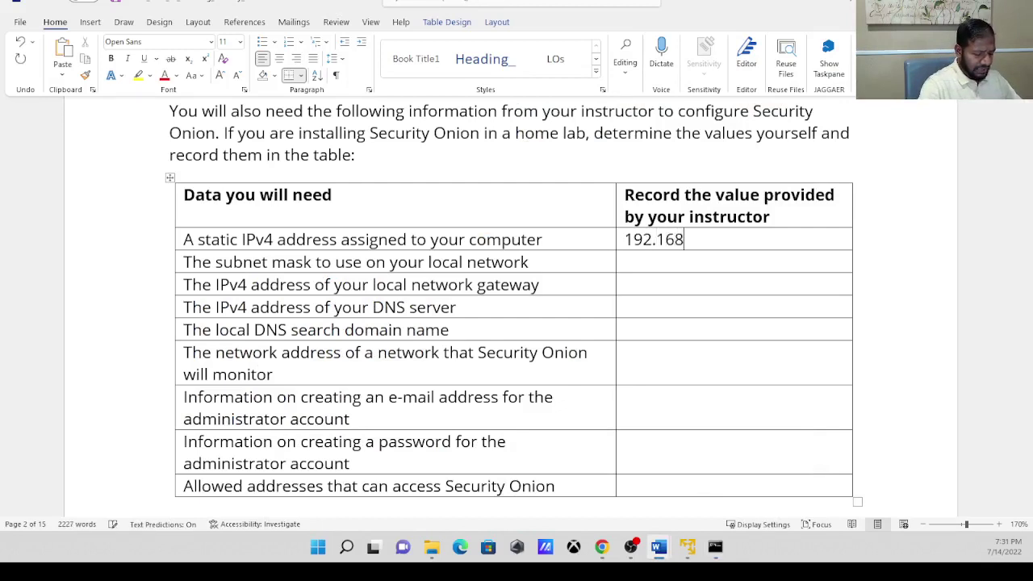
{"action": "type", "text": ".1."}
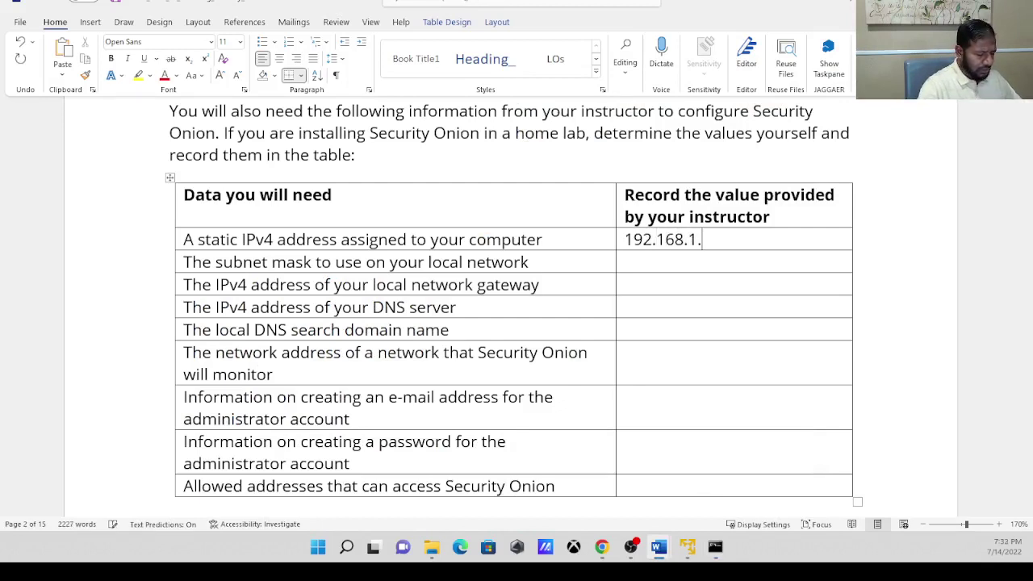
{"action": "type", "text": "237"}
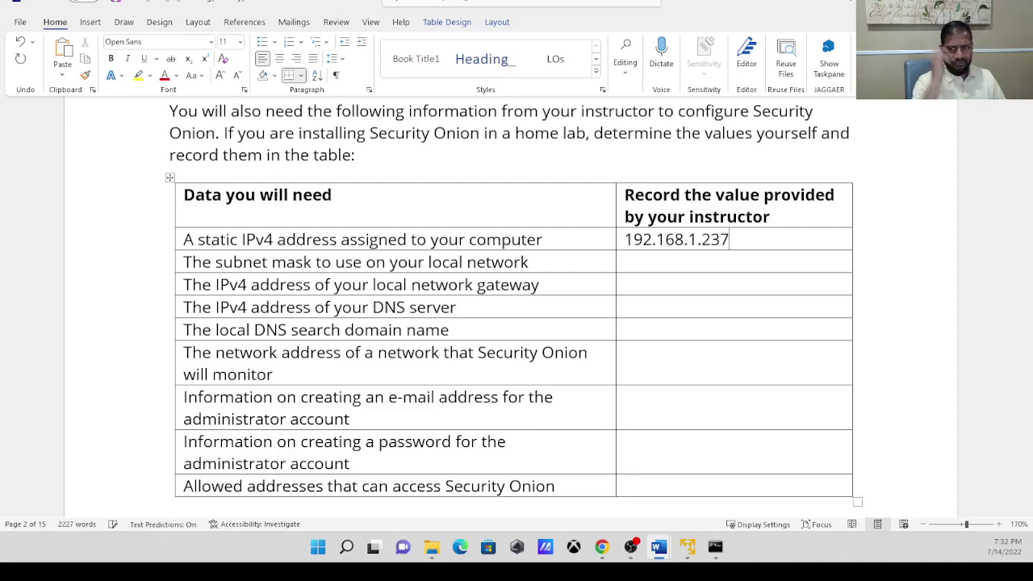
{"action": "left_click", "coordinate": [634, 265]}
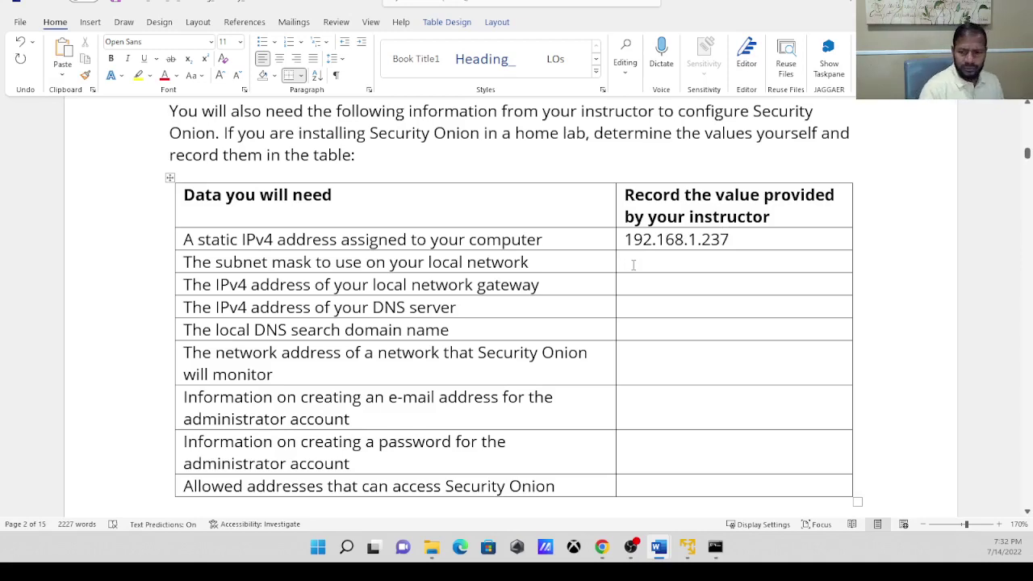
{"action": "left_click", "coordinate": [715, 547]}
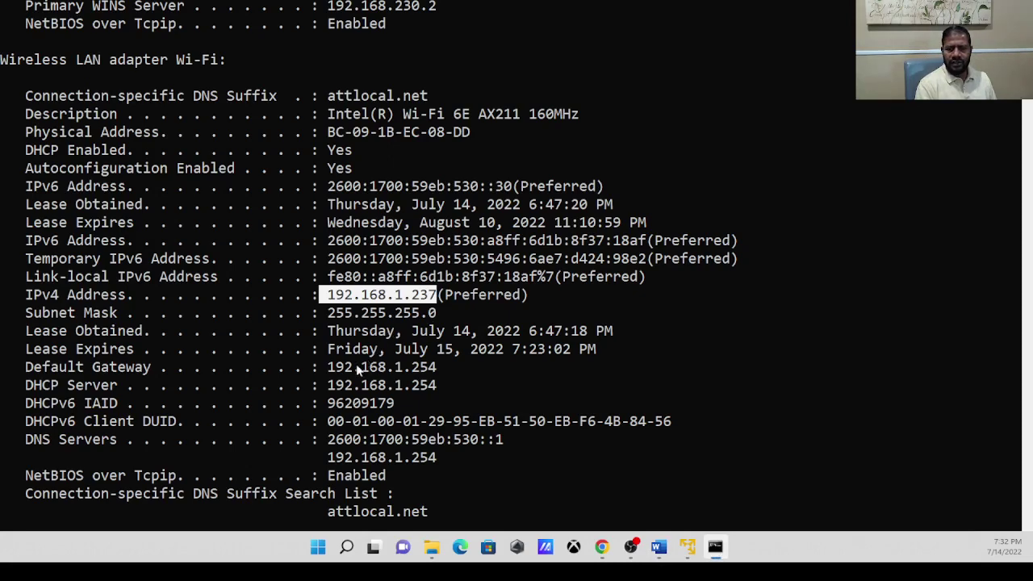
Mark the subnet mask 255.255.255.0 in the console, then return to the Word lab table.
{"action": "left_click", "coordinate": [330, 313]}
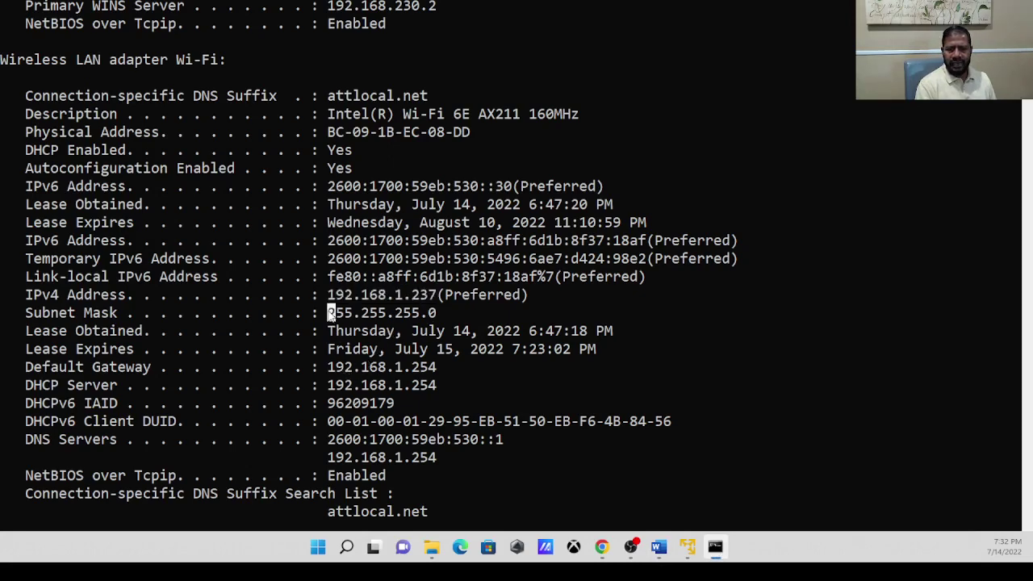
{"action": "left_click_drag", "start_coordinate": [443, 313], "coordinate": [332, 320]}
{"action": "mouse_move", "coordinate": [658, 541]}
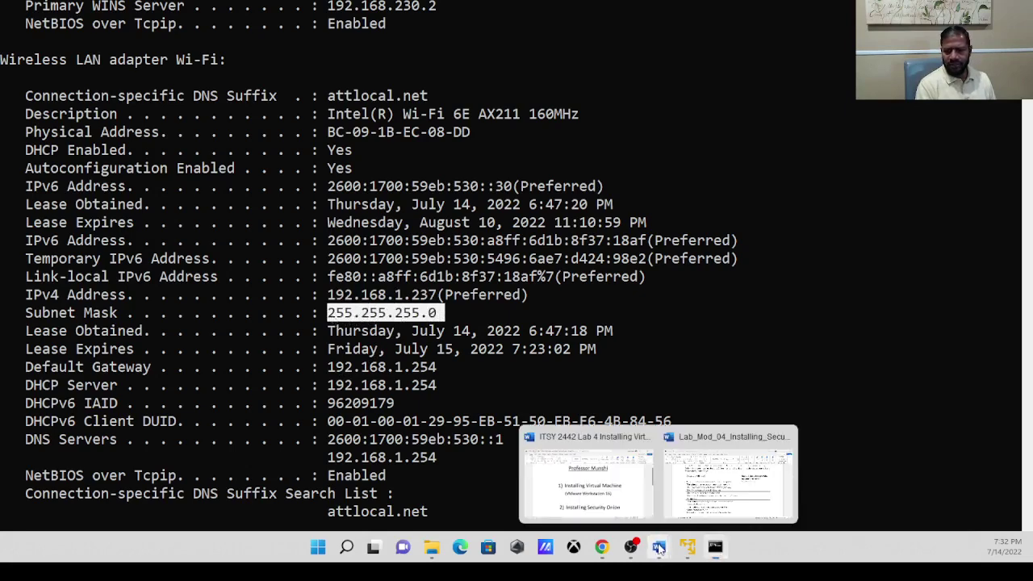
{"action": "left_click", "coordinate": [710, 485]}
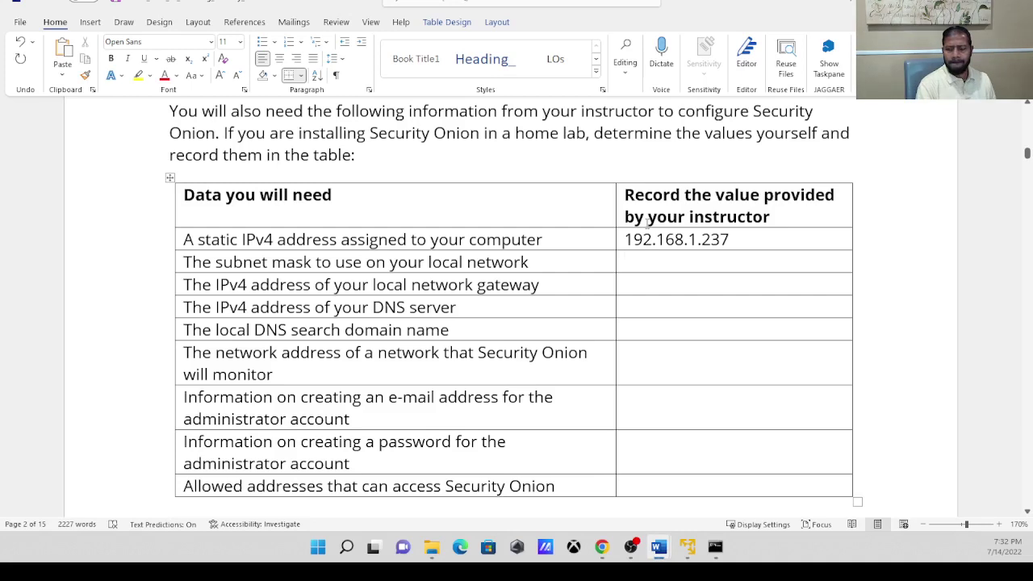
Enter 255.255.255.0 (/24) in the subnet mask cell and move to the empty gateway cell.
{"action": "type", "text": "2"}
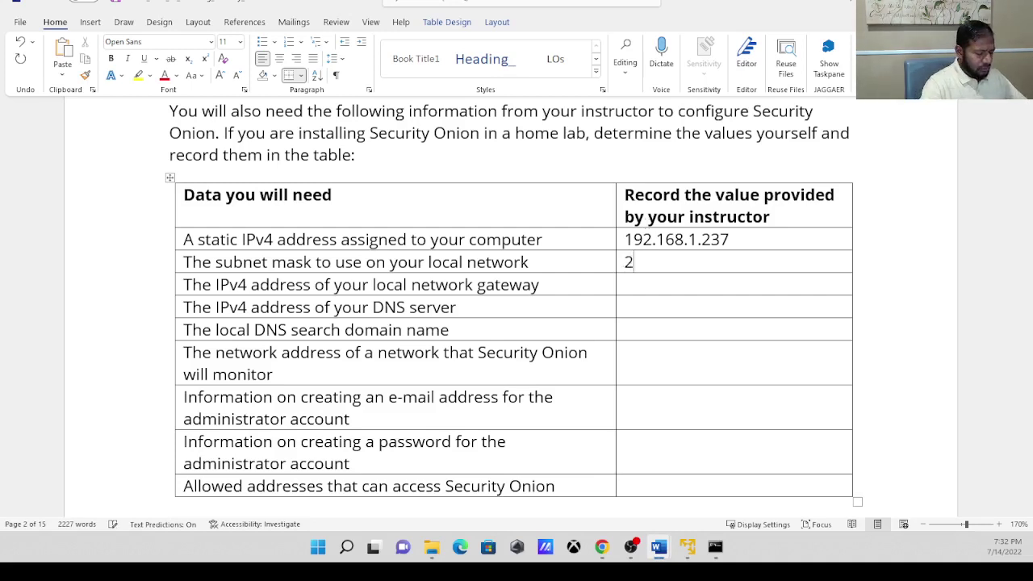
{"action": "type", "text": "55.255.255"}
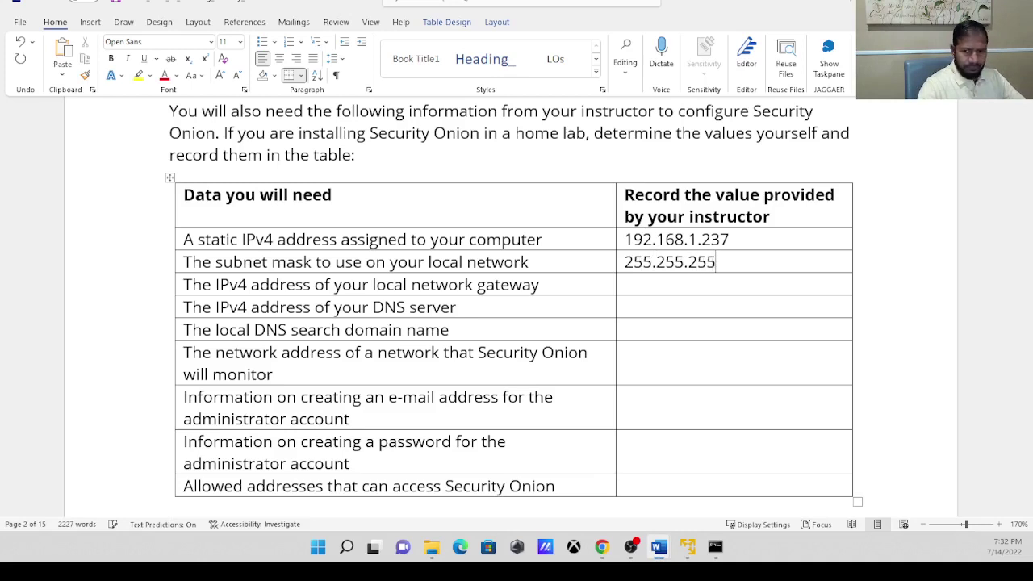
{"action": "type", "text": "."}
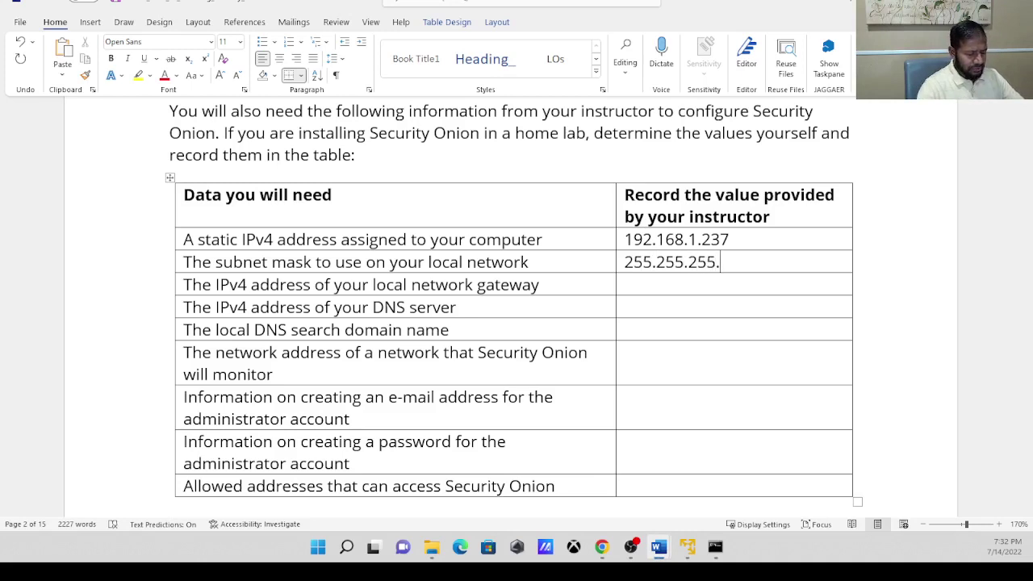
{"action": "type", "text": "0"}
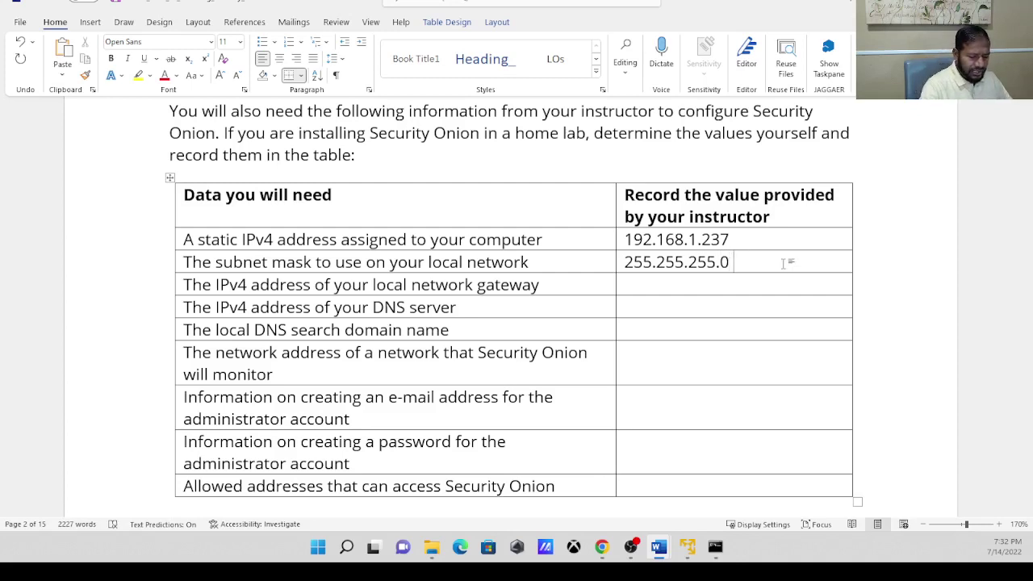
{"action": "type", "text": " (/"}
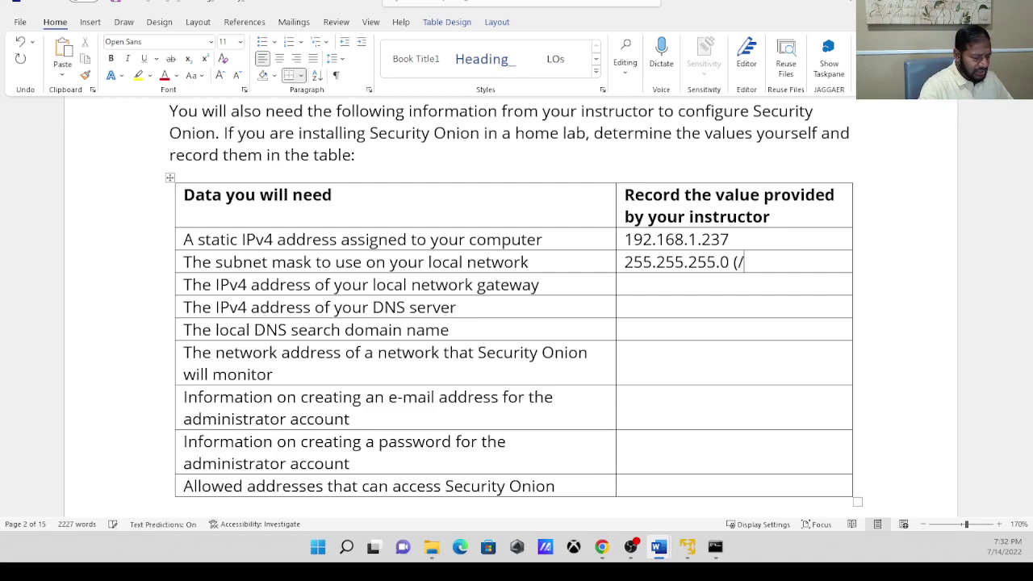
{"action": "type", "text": "24"}
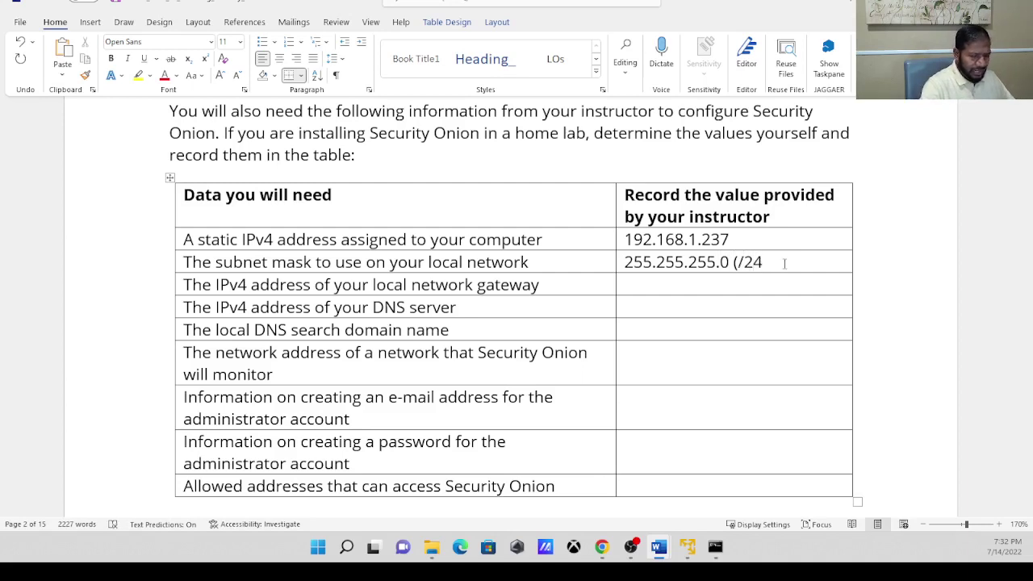
{"action": "type", "text": ")"}
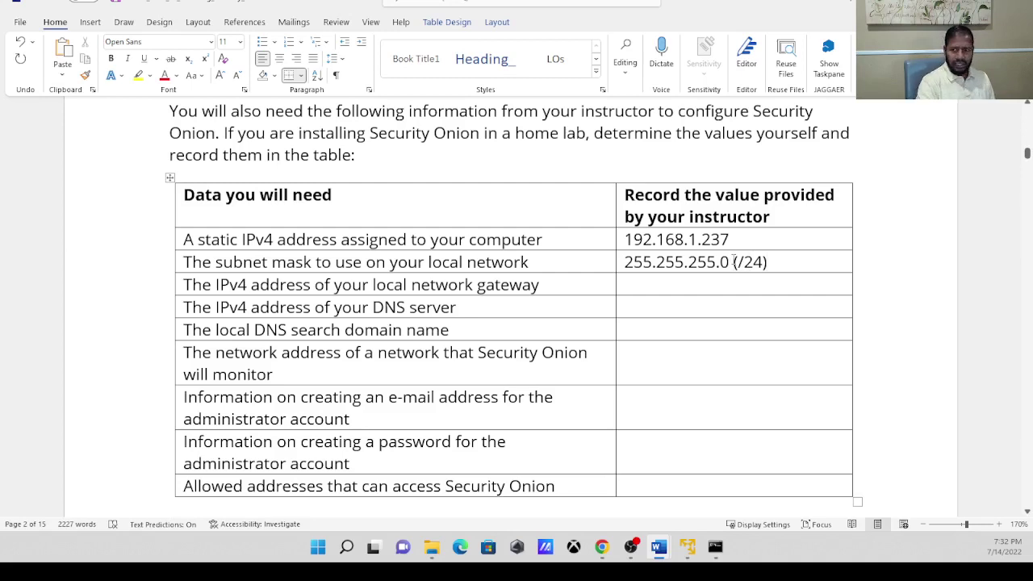
{"action": "left_click", "coordinate": [665, 282]}
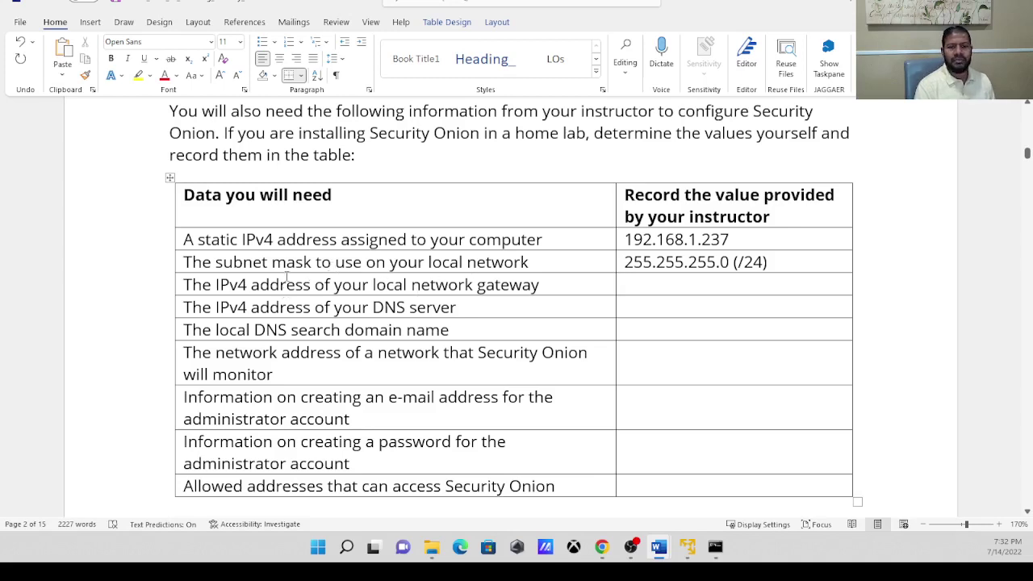
{"action": "left_click_drag", "start_coordinate": [251, 284], "coordinate": [607, 284]}
{"action": "left_click", "coordinate": [637, 289]}
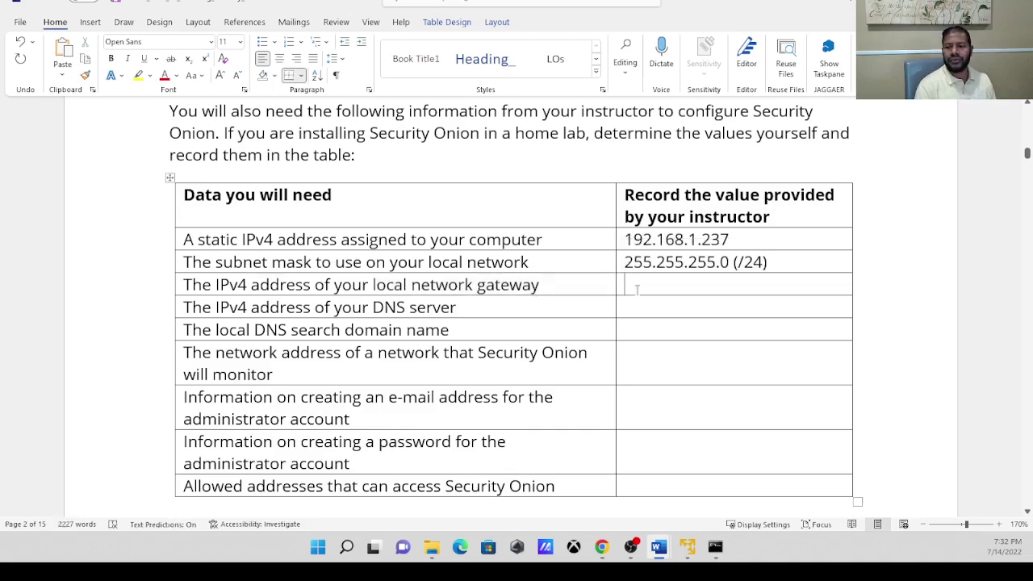
{"action": "left_click", "coordinate": [716, 549]}
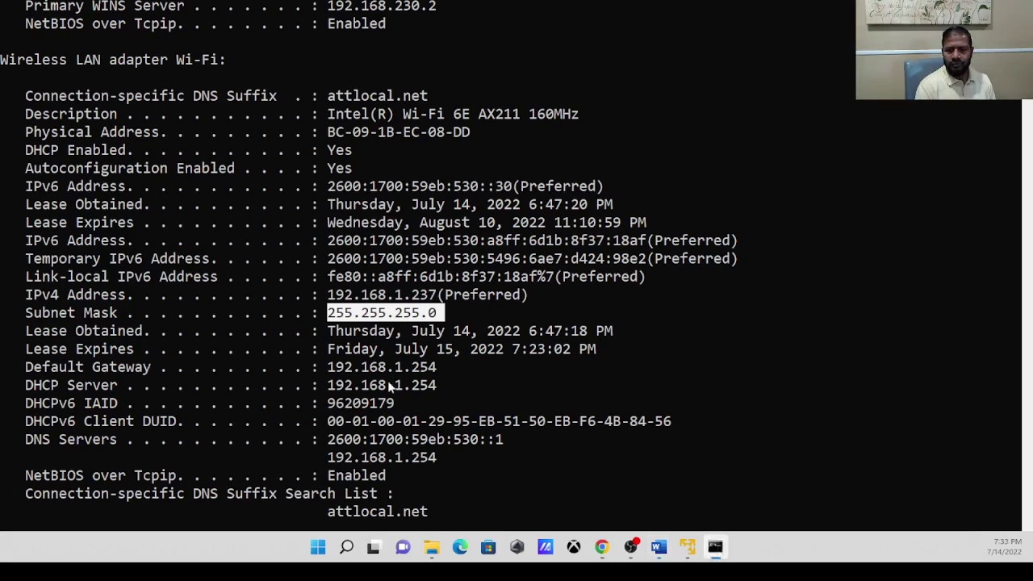
Highlight the default gateway 192.168.1.254 in the Wi-Fi adapter output.
{"action": "left_click_drag", "start_coordinate": [327, 367], "coordinate": [444, 372]}
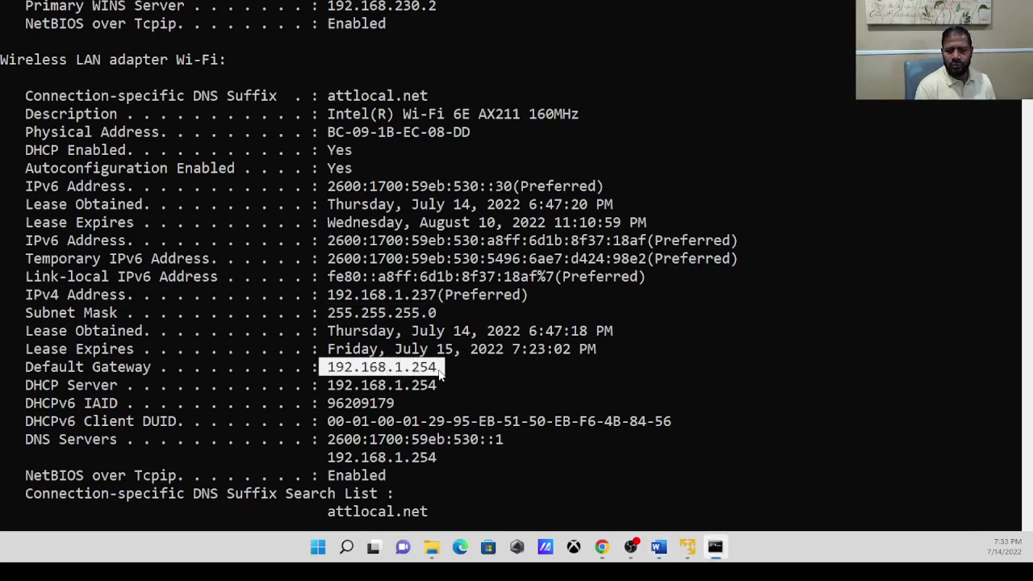
Enter 192.168.1.254 as the network gateway in Word's lab table.
{"action": "mouse_move", "coordinate": [715, 550]}
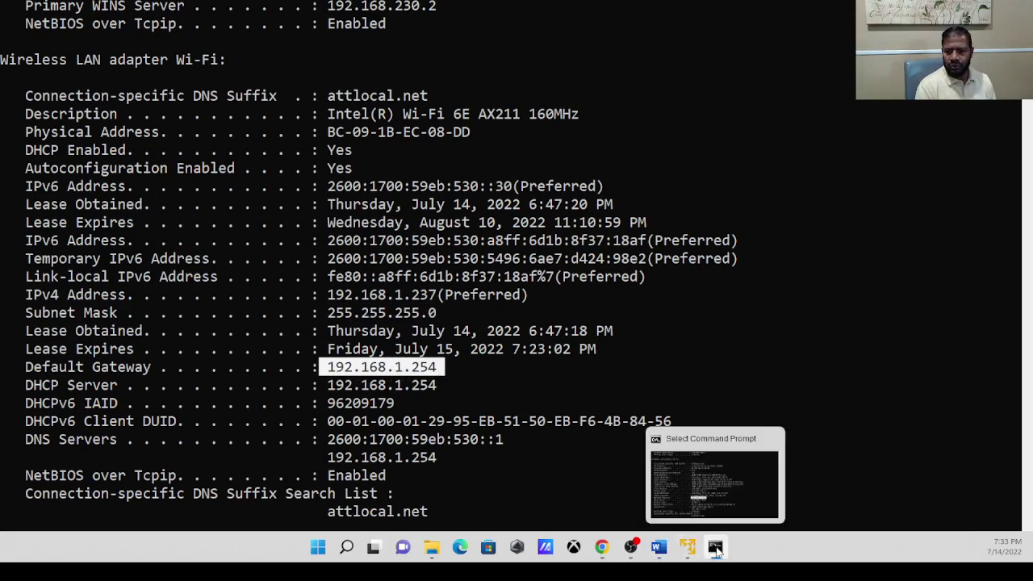
{"action": "mouse_move", "coordinate": [655, 549]}
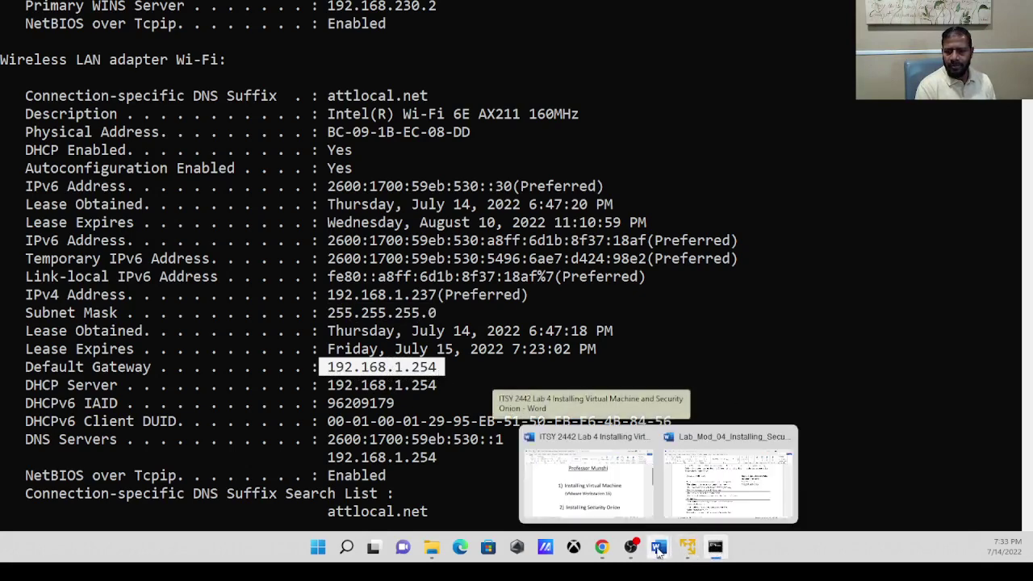
{"action": "left_click", "coordinate": [704, 483]}
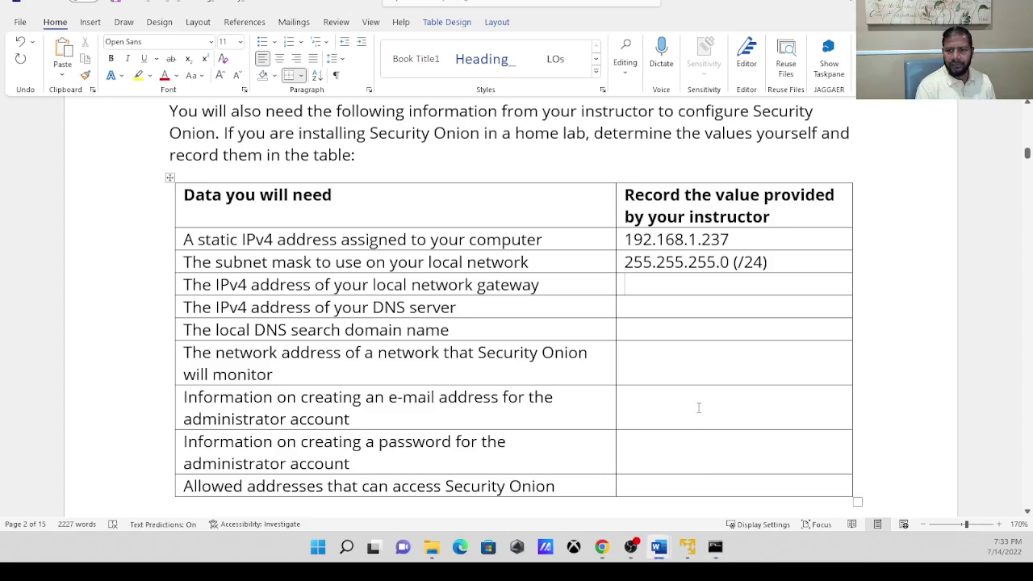
{"action": "type", "text": "1"}
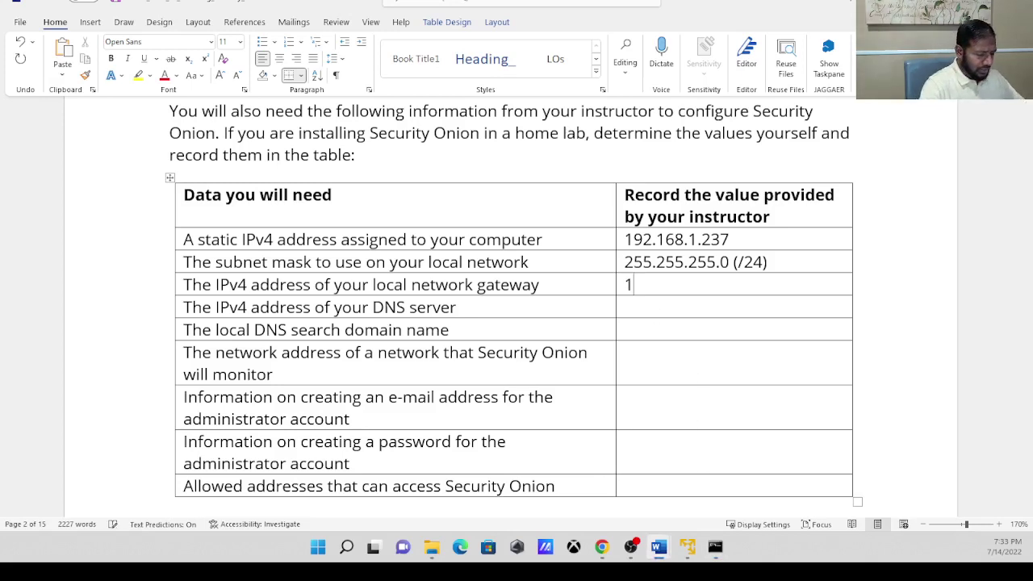
{"action": "type", "text": "92.1"}
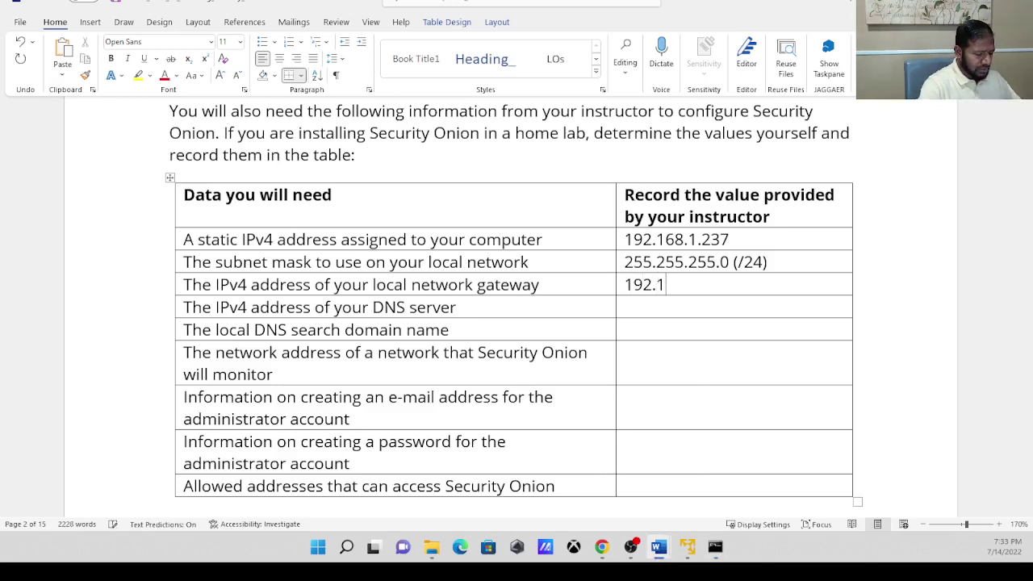
{"action": "type", "text": "68.1"}
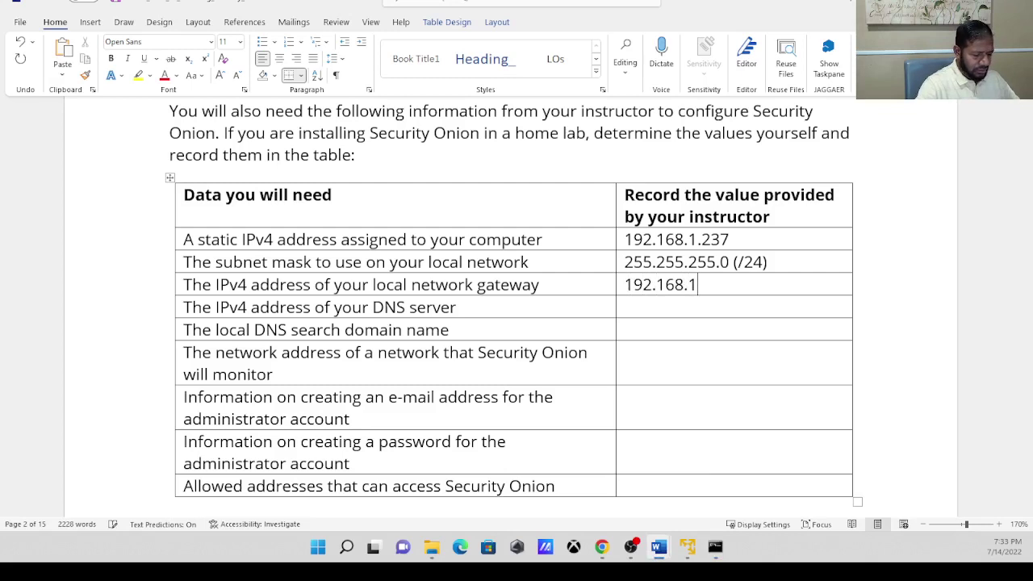
{"action": "type", "text": ".254"}
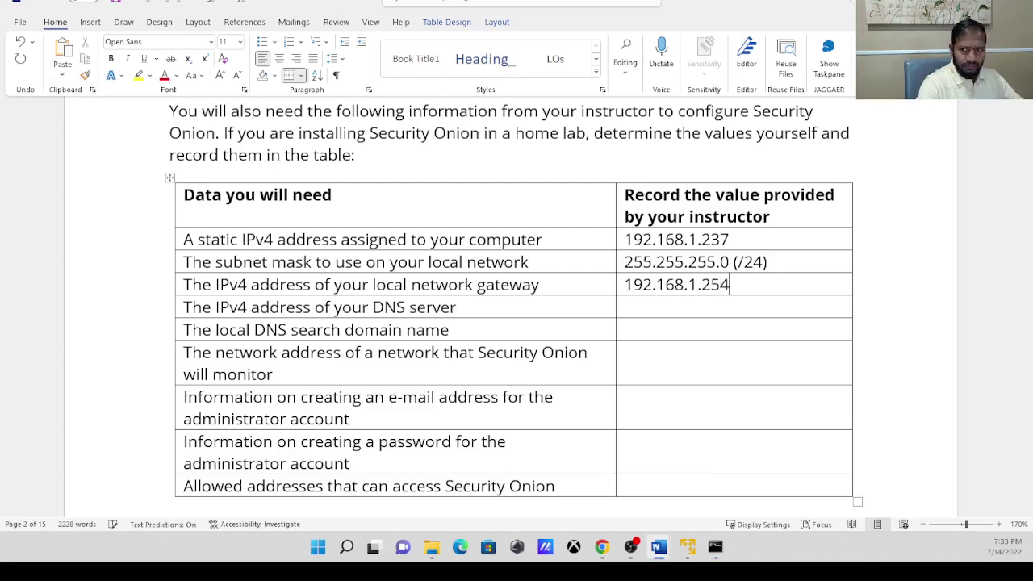
{"action": "left_click", "coordinate": [630, 308]}
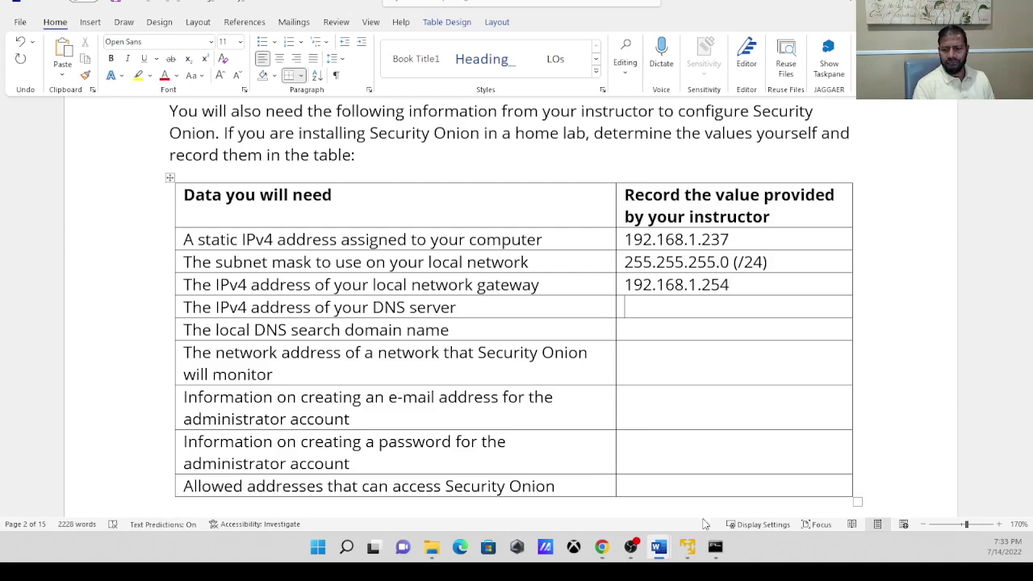
Copy 192.168.1.254 from the gateway cell and paste it as the DNS server value.
{"action": "left_click_drag", "start_coordinate": [733, 284], "coordinate": [634, 292]}
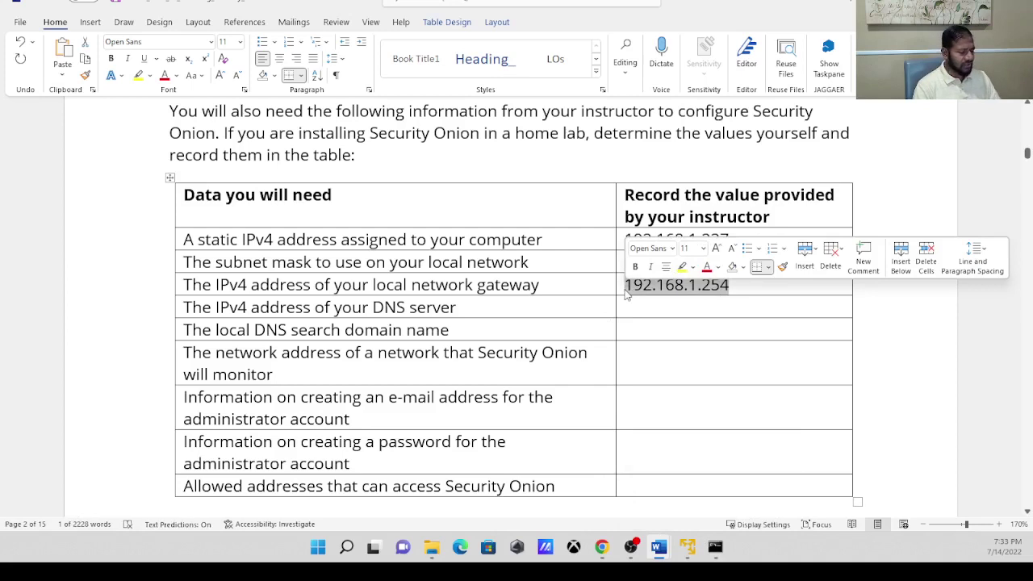
{"action": "key", "text": "ctrl+c"}
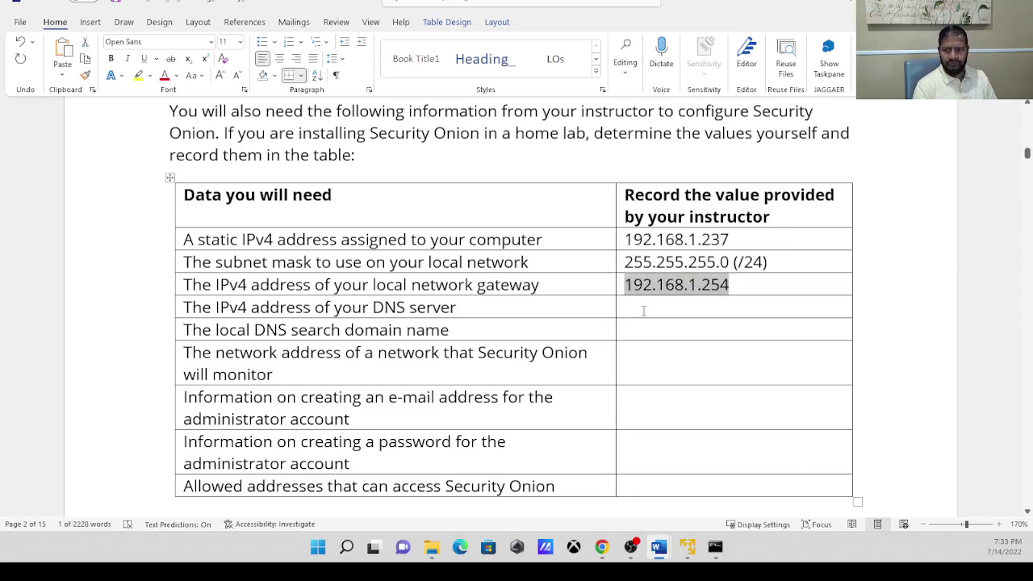
{"action": "left_click", "coordinate": [643, 314]}
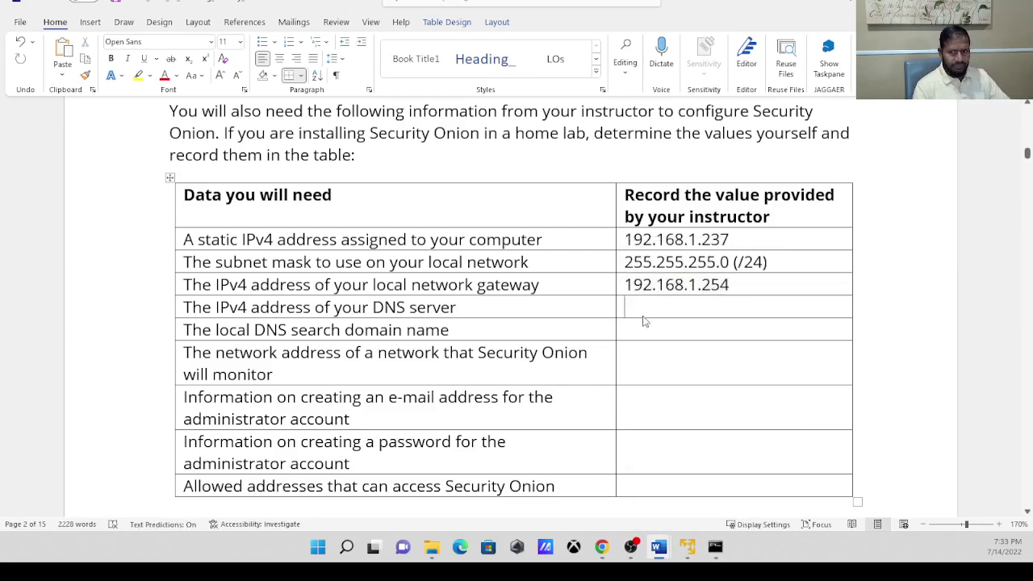
{"action": "key", "text": "ctrl+v"}
{"action": "left_click", "coordinate": [658, 329]}
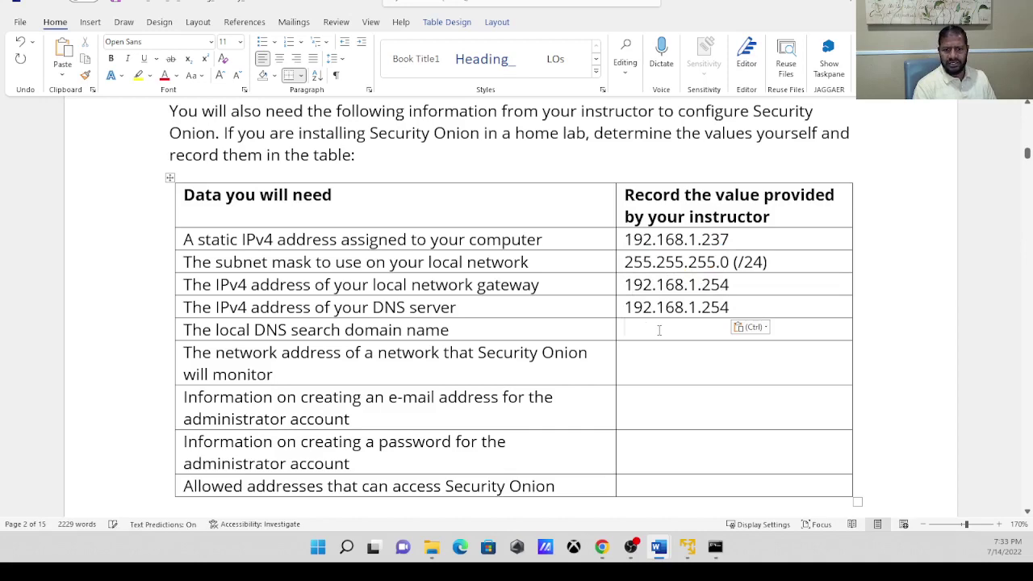
{"action": "left_click", "coordinate": [716, 548]}
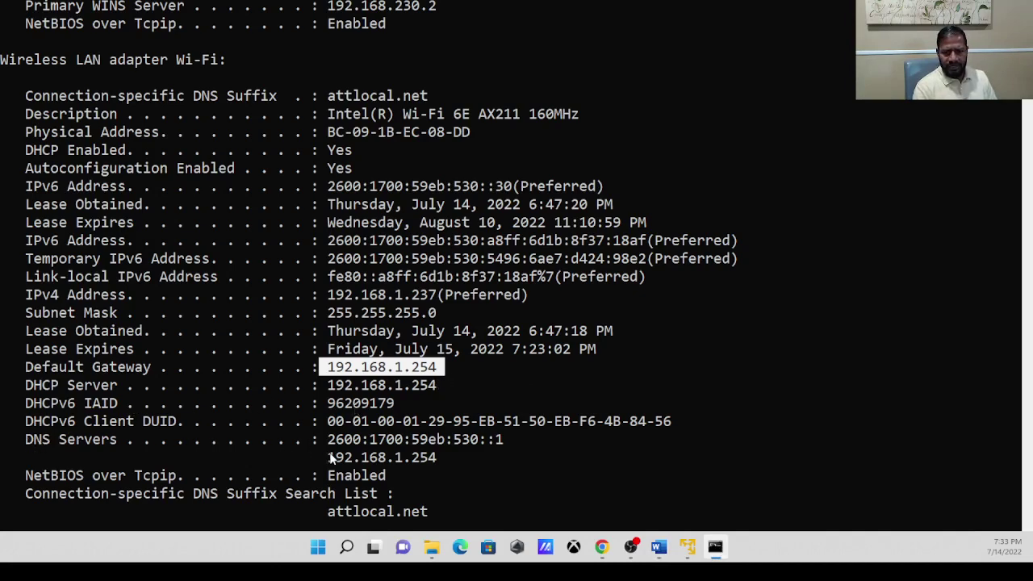
{"action": "left_click_drag", "start_coordinate": [330, 458], "coordinate": [442, 458]}
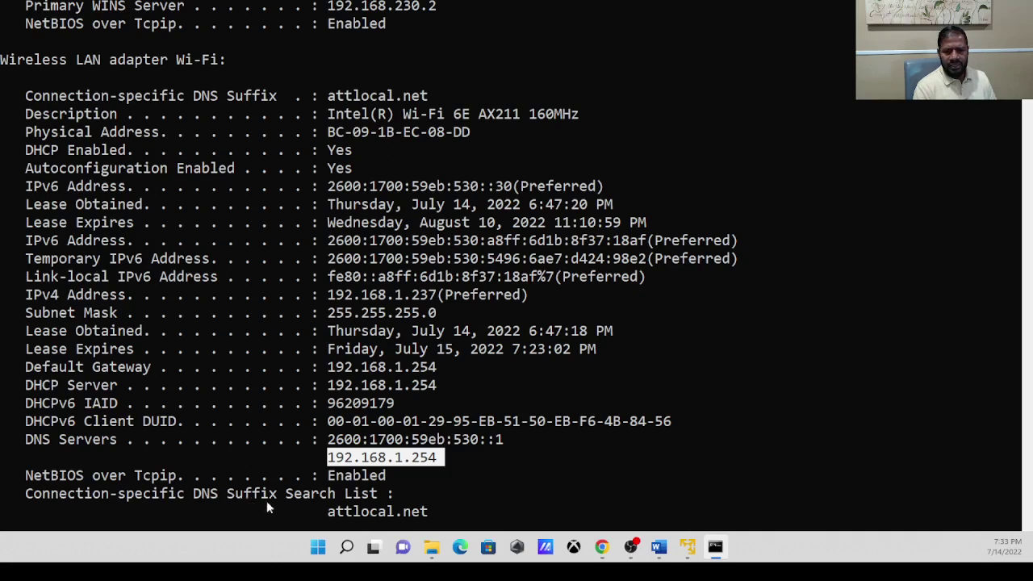
{"action": "left_click_drag", "start_coordinate": [320, 510], "coordinate": [452, 512]}
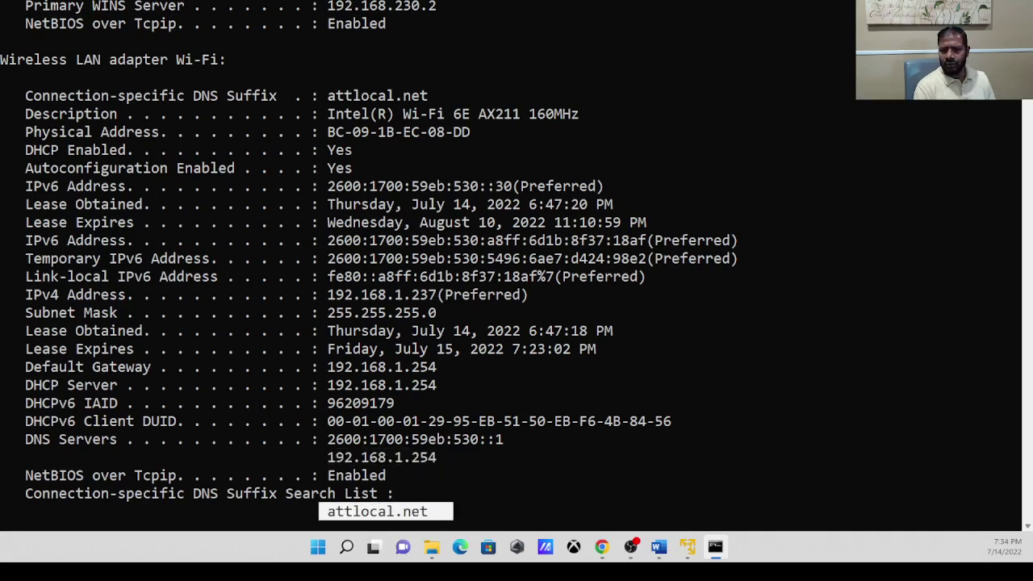
{"action": "scroll", "coordinate": [516, 266], "scroll_direction": "down", "scroll_amount": 8}
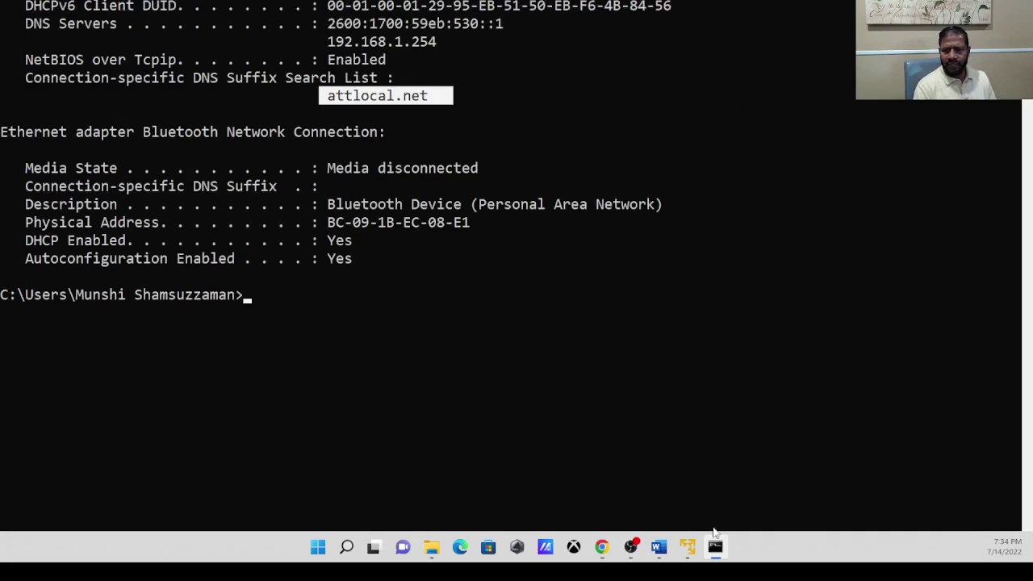
{"action": "mouse_move", "coordinate": [658, 549]}
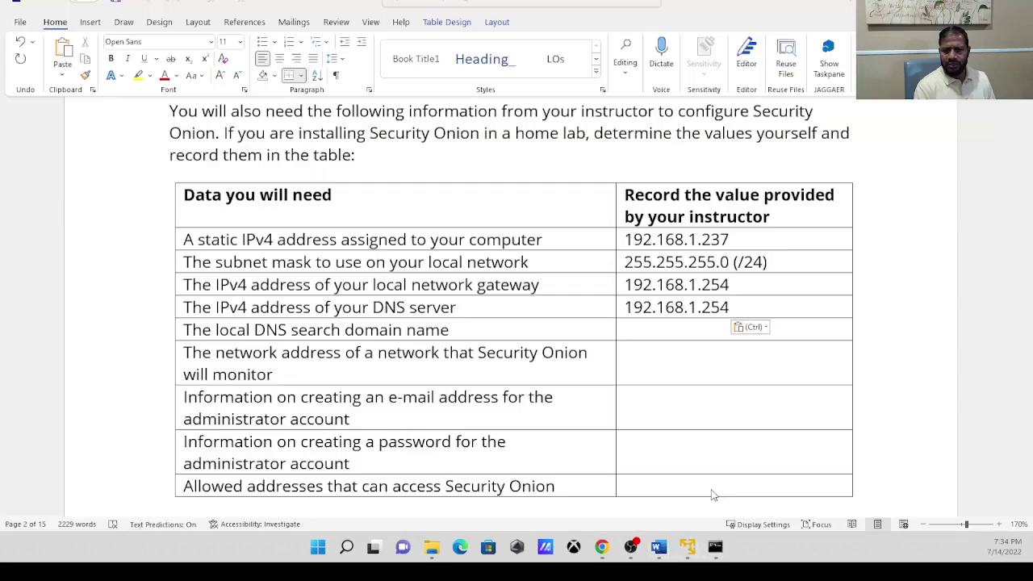
Enter 192.168.1.0 in the network-to-monitor value cell of the lab table.
{"action": "left_click", "coordinate": [717, 488]}
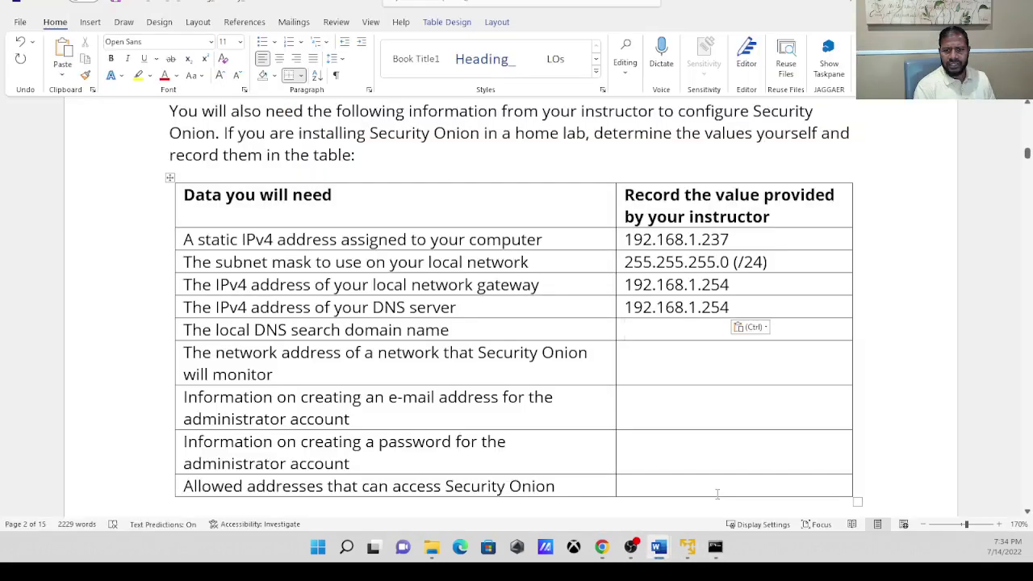
{"action": "left_click", "coordinate": [504, 371]}
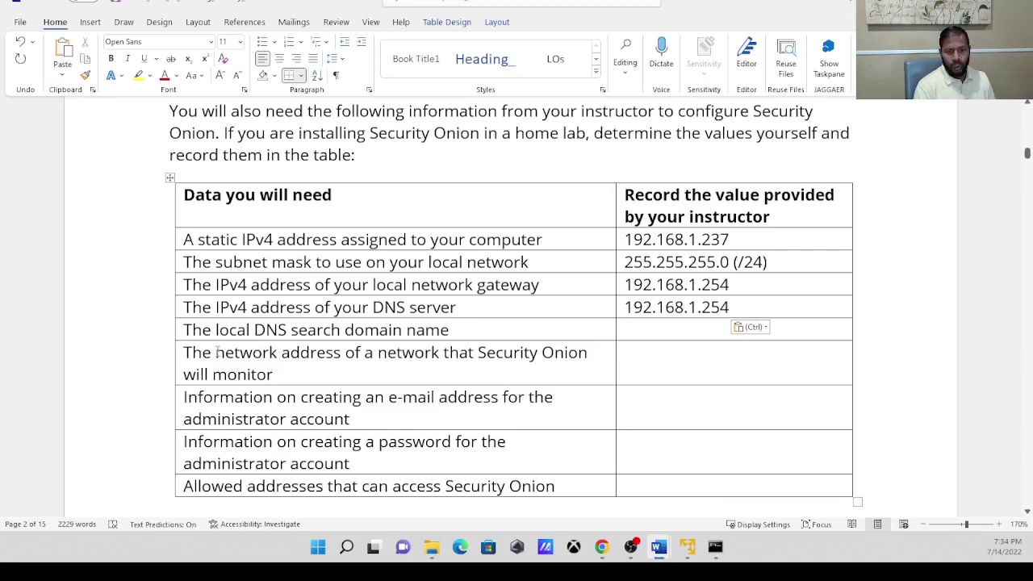
{"action": "left_click_drag", "start_coordinate": [216, 351], "coordinate": [334, 356]}
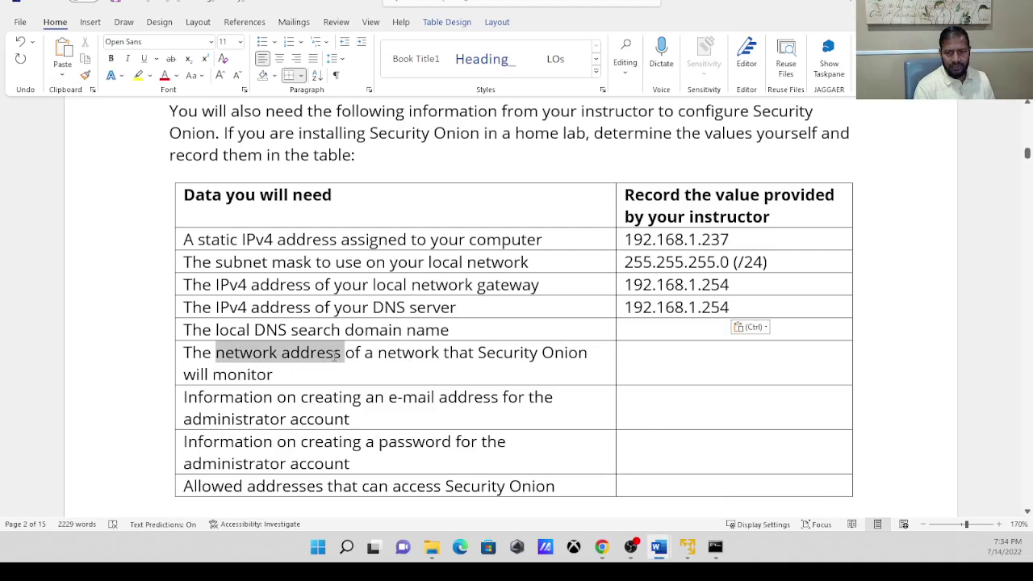
{"action": "left_click", "coordinate": [643, 365]}
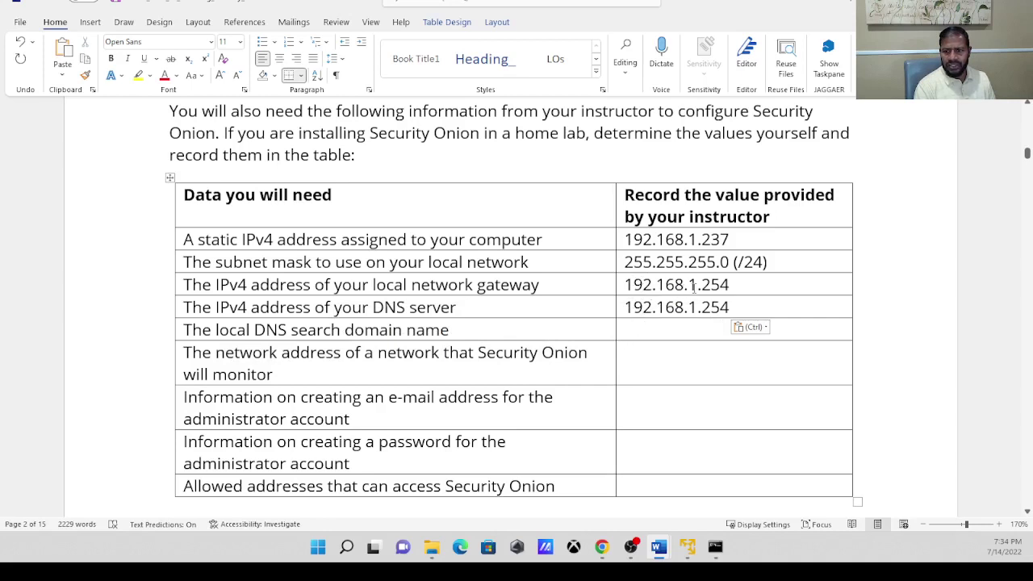
{"action": "type", "text": "19"}
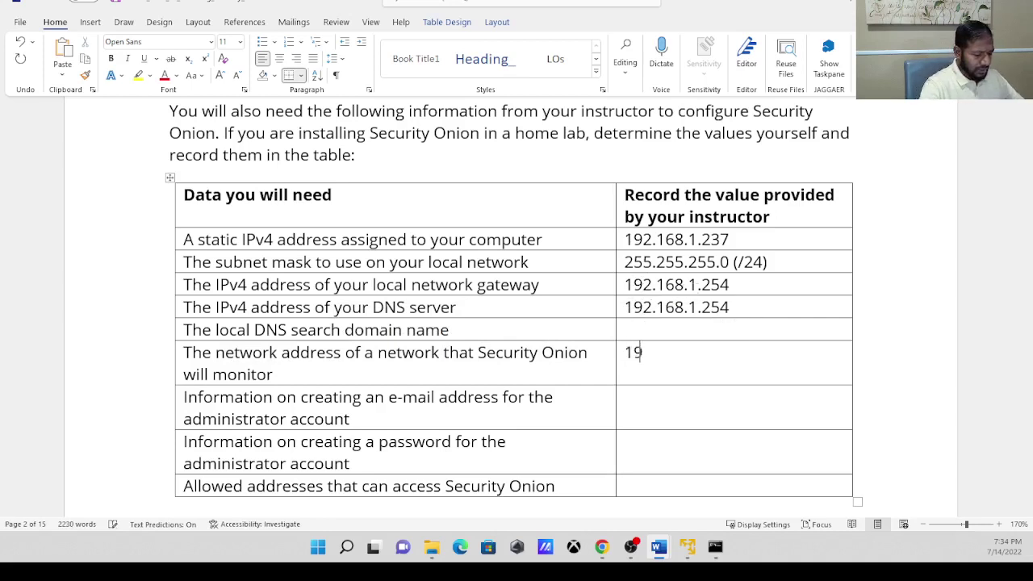
{"action": "type", "text": "2.16"}
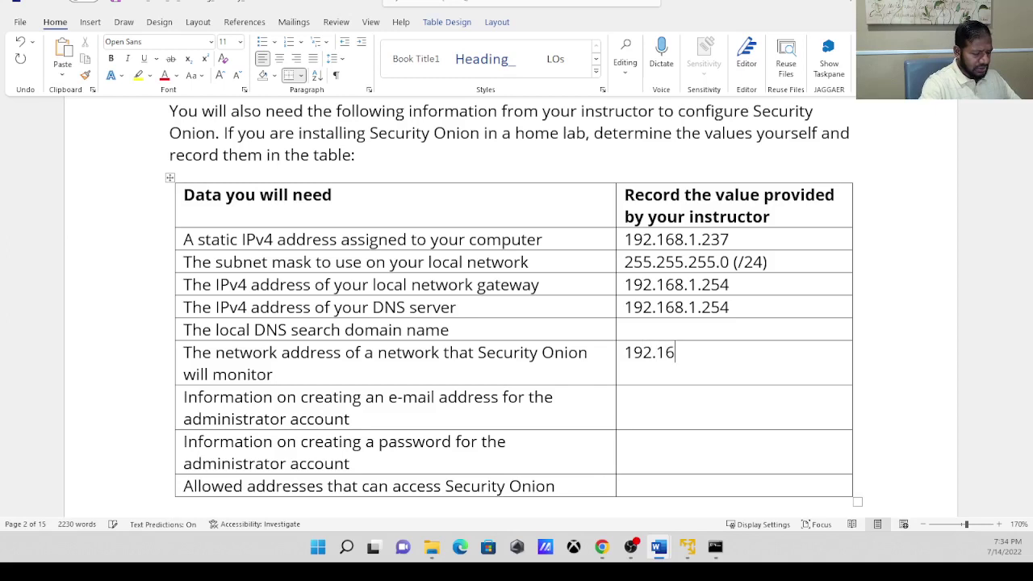
{"action": "type", "text": "8.1"}
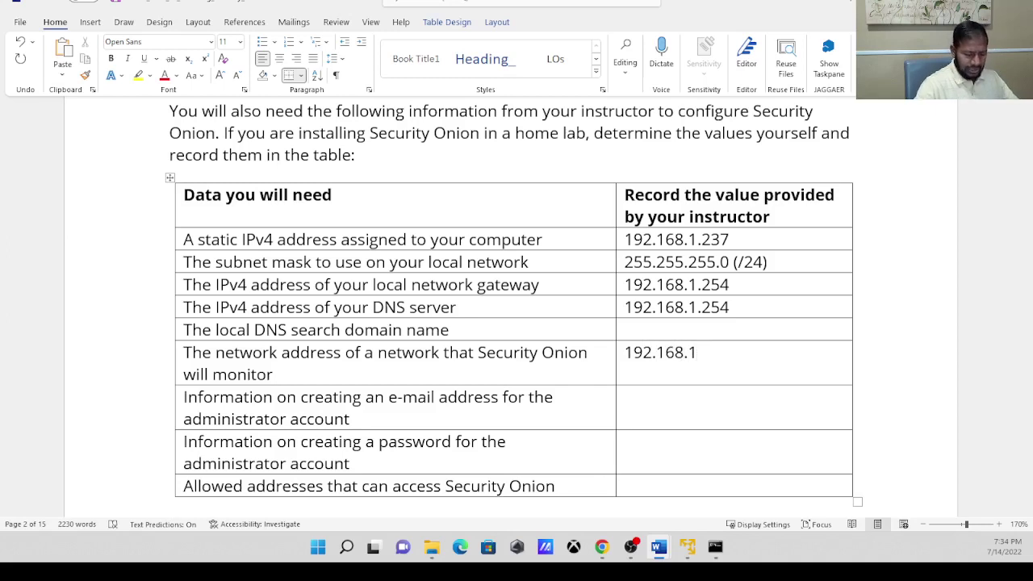
{"action": "type", "text": ".0"}
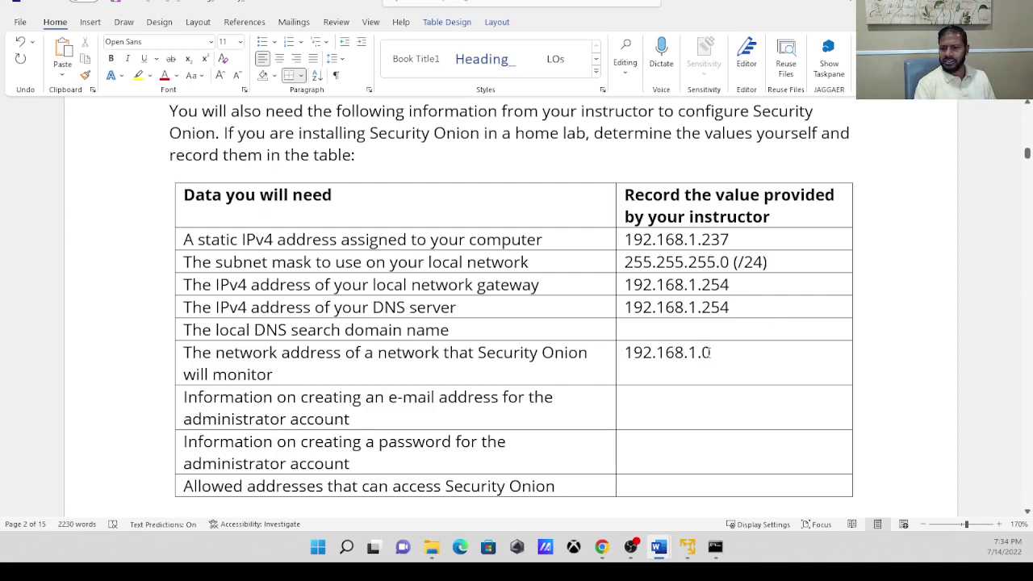
Highlight the 192.168.1 network portion and complete the entry as 192.168.1.0 /24.
{"action": "left_click_drag", "start_coordinate": [711, 353], "coordinate": [702, 353]}
{"action": "left_click", "coordinate": [710, 353]}
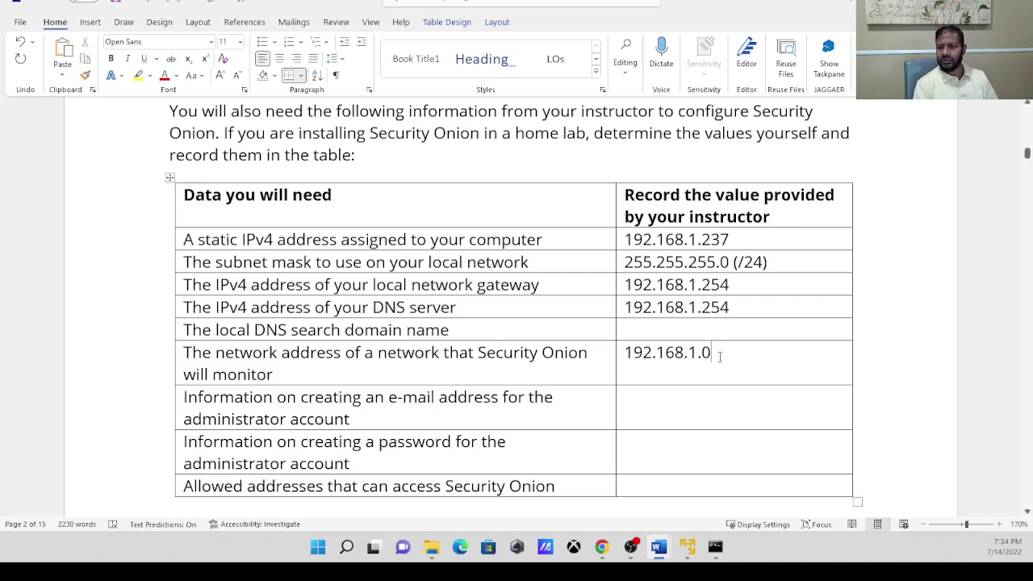
{"action": "left_click_drag", "start_coordinate": [710, 353], "coordinate": [702, 352]}
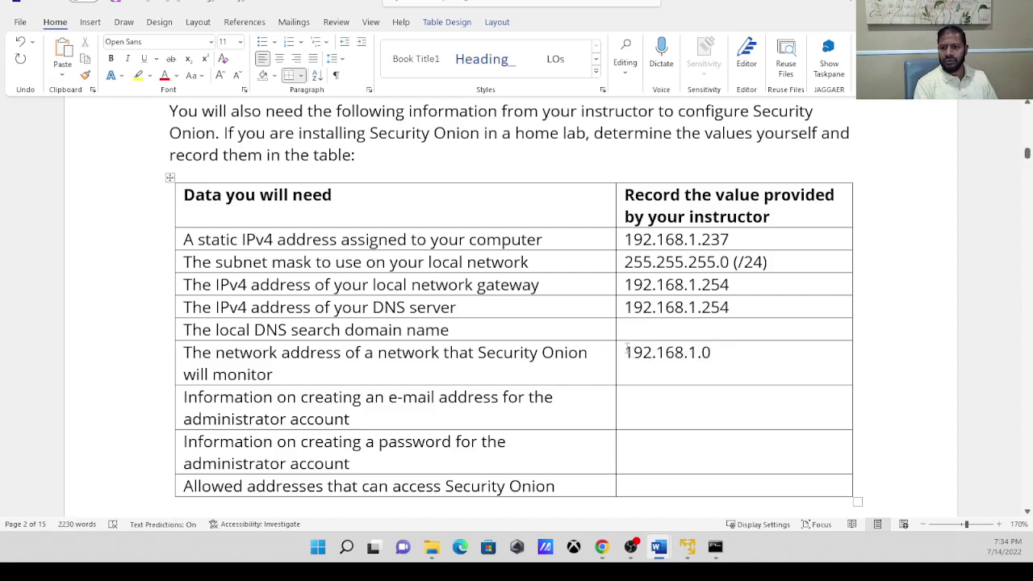
{"action": "left_click_drag", "start_coordinate": [624, 353], "coordinate": [700, 352]}
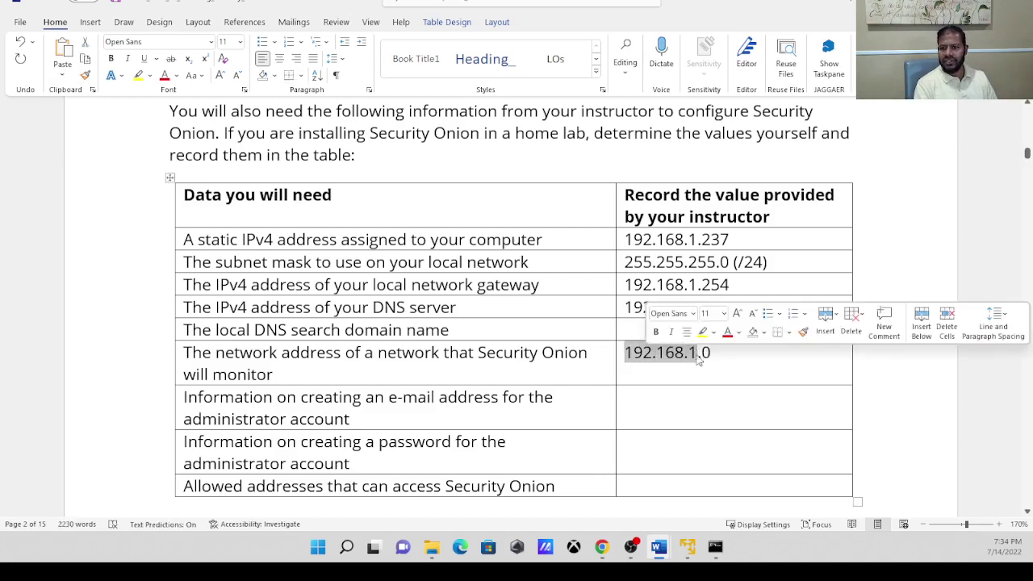
{"action": "left_click", "coordinate": [638, 283]}
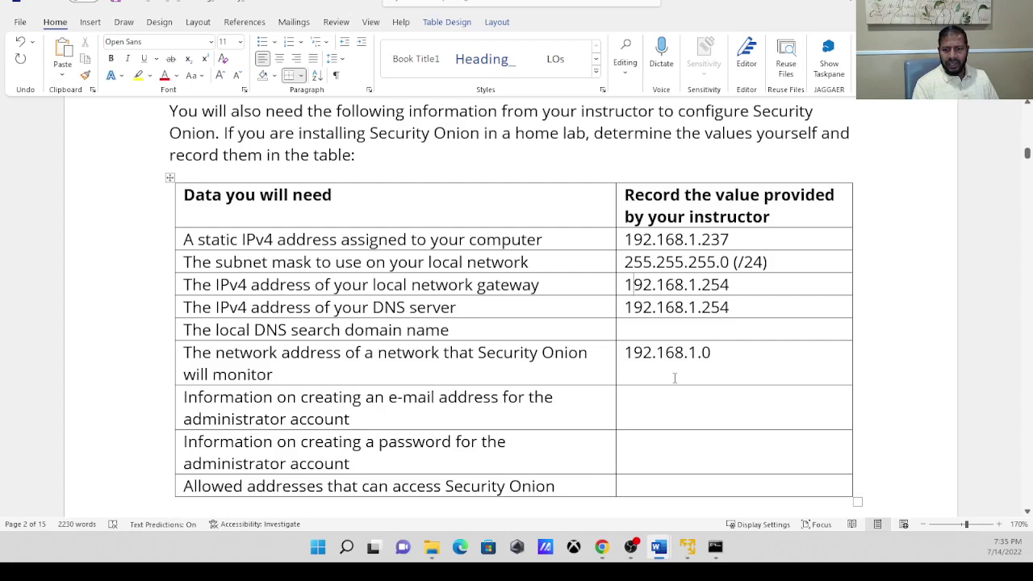
{"action": "left_click", "coordinate": [731, 348]}
{"action": "type", "text": "192.168.1.0  /24"}
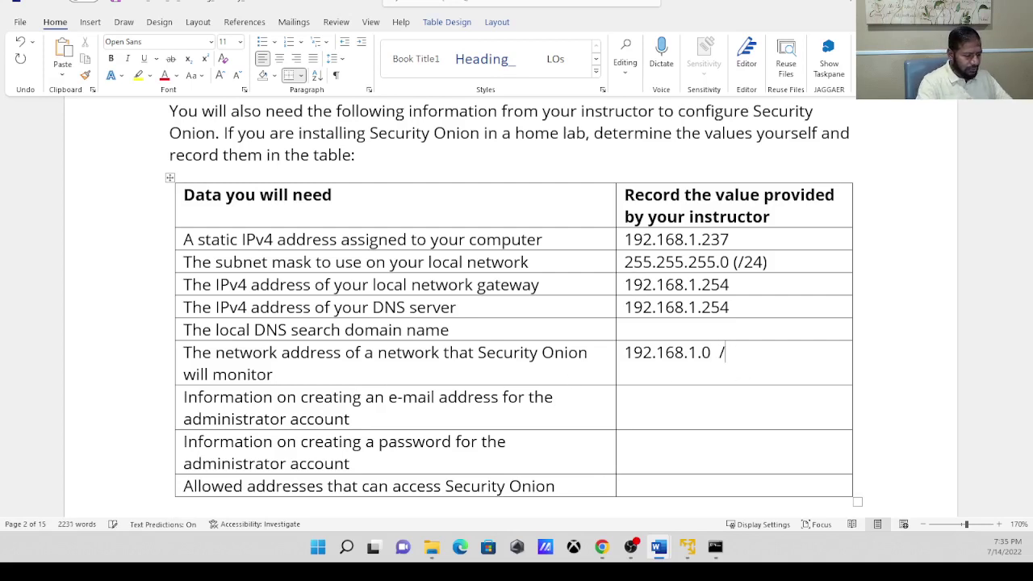
{"action": "left_click", "coordinate": [634, 404]}
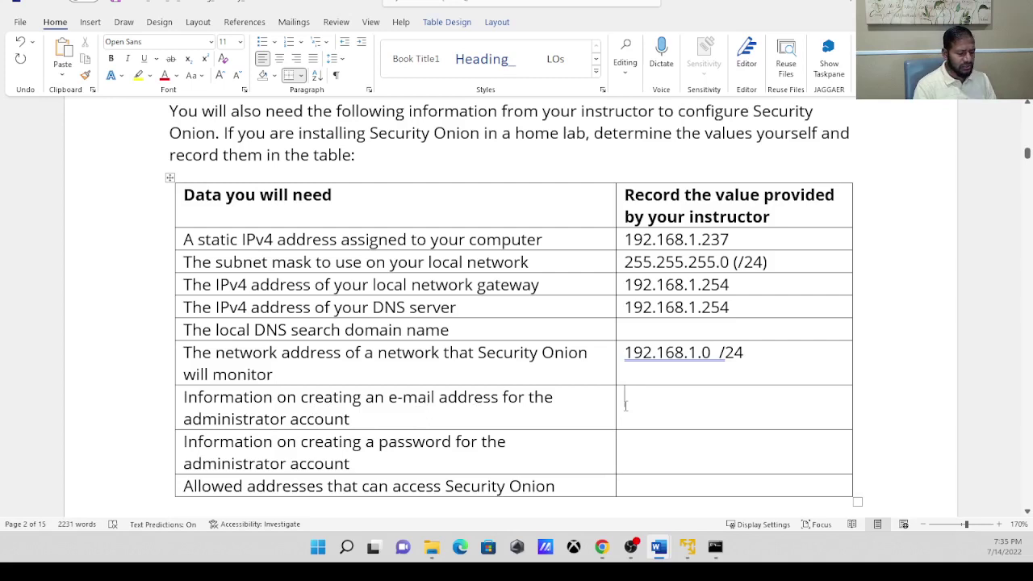
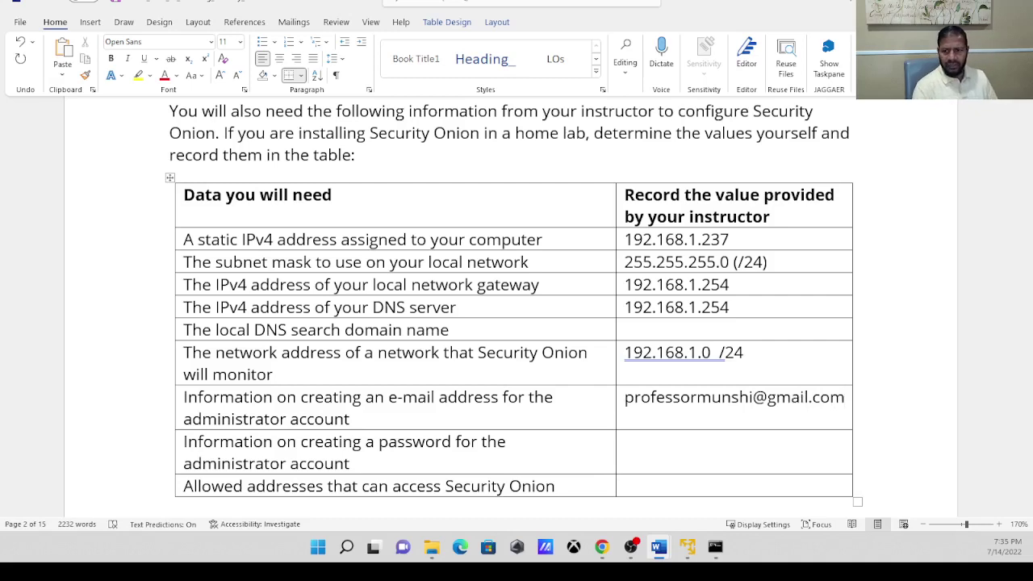
Enter the administrator's e-mail address in the table's e-mail row, correcting a typo.
{"action": "left_click", "coordinate": [653, 448]}
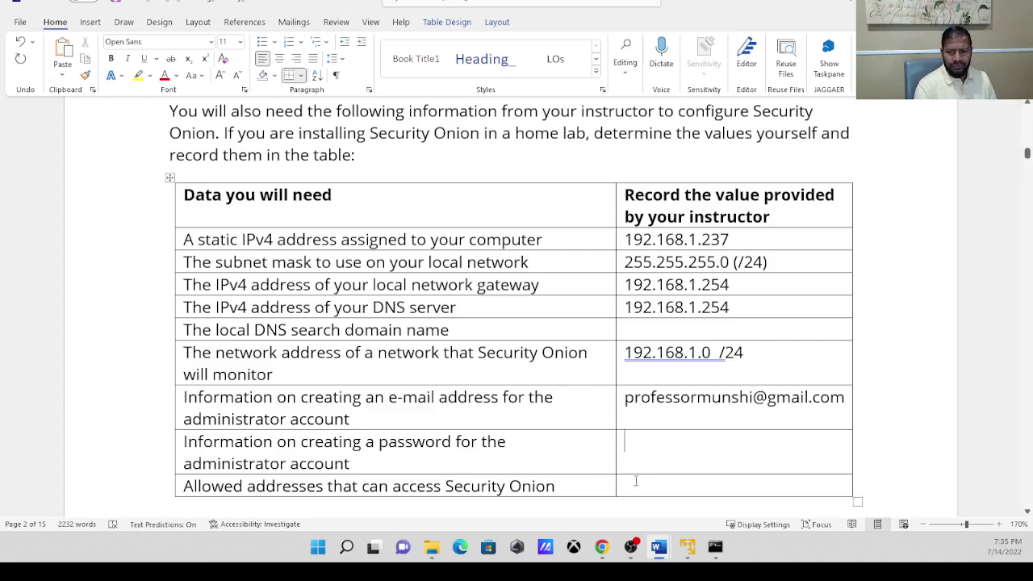
Replace the password cell's placeholder with the note 'My common password'.
{"action": "type", "text": "security"}
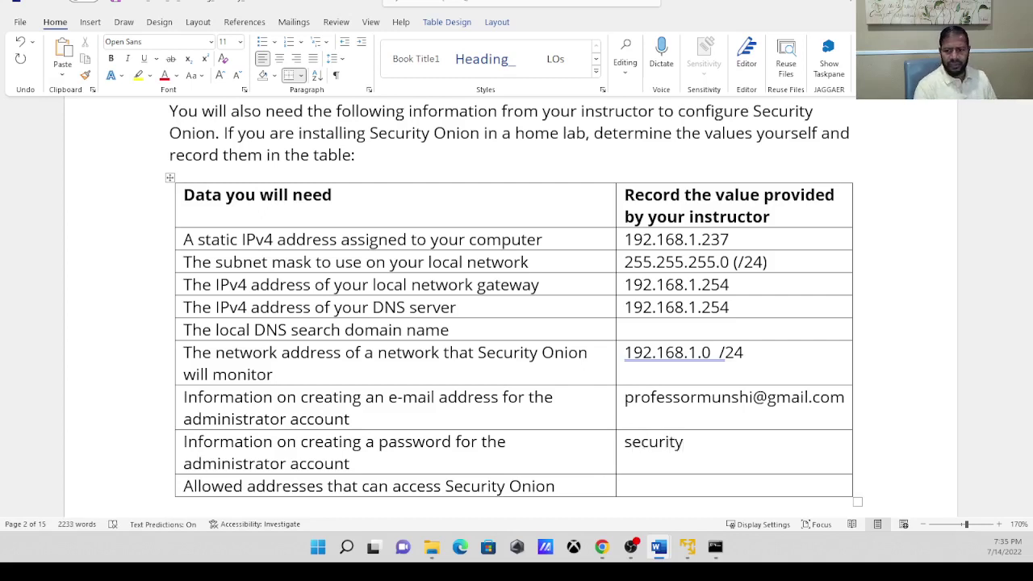
{"action": "left_click", "coordinate": [643, 483]}
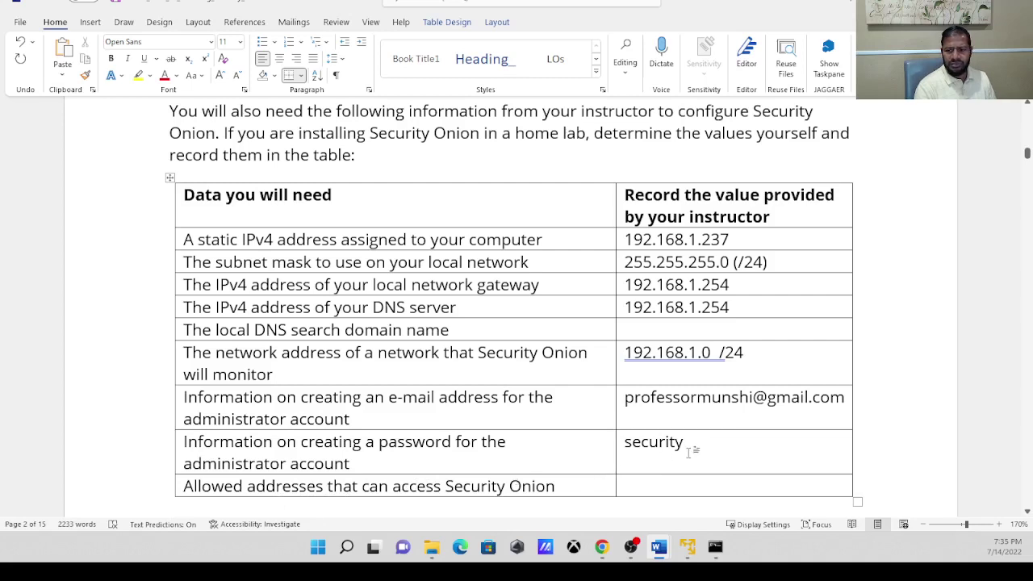
{"action": "left_click_drag", "start_coordinate": [687, 452], "coordinate": [619, 442]}
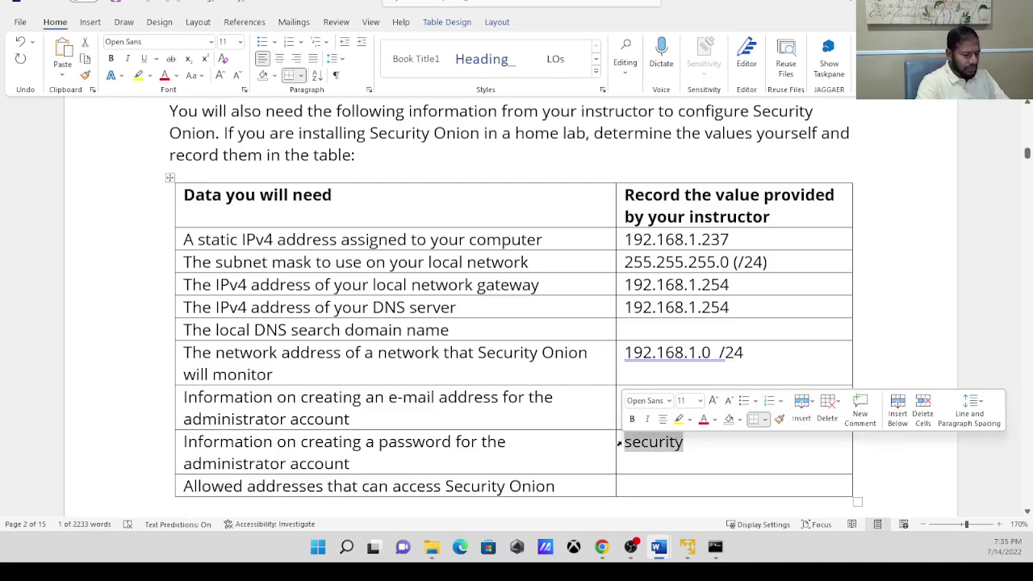
{"action": "type", "text": "my com"}
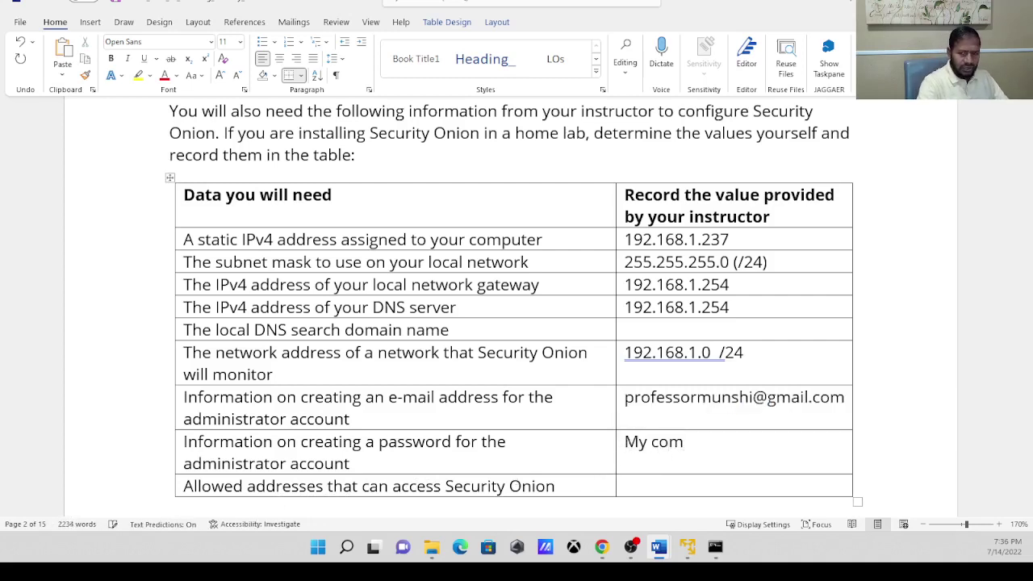
{"action": "key", "text": "BackSpace"}
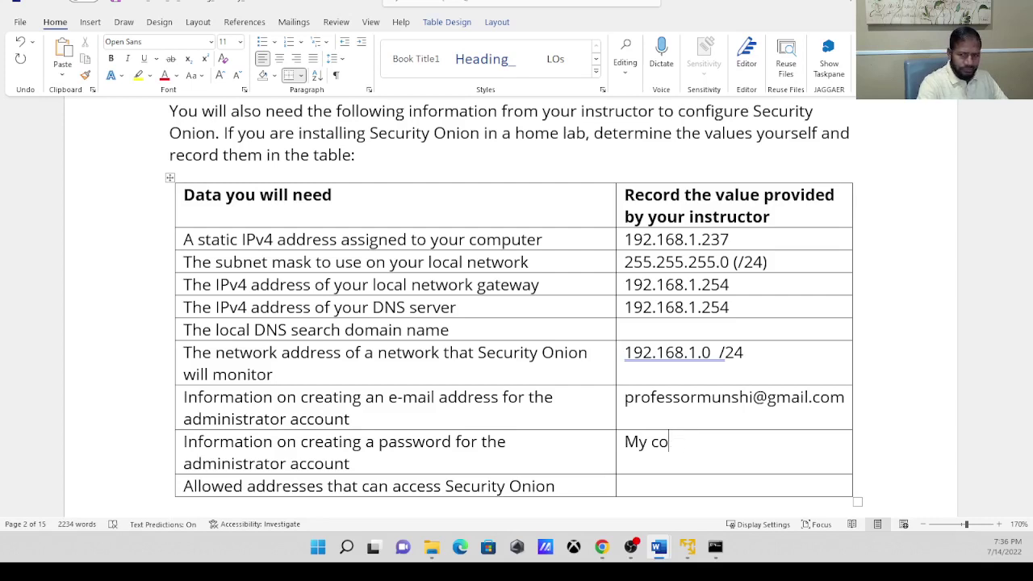
{"action": "type", "text": "mmo"}
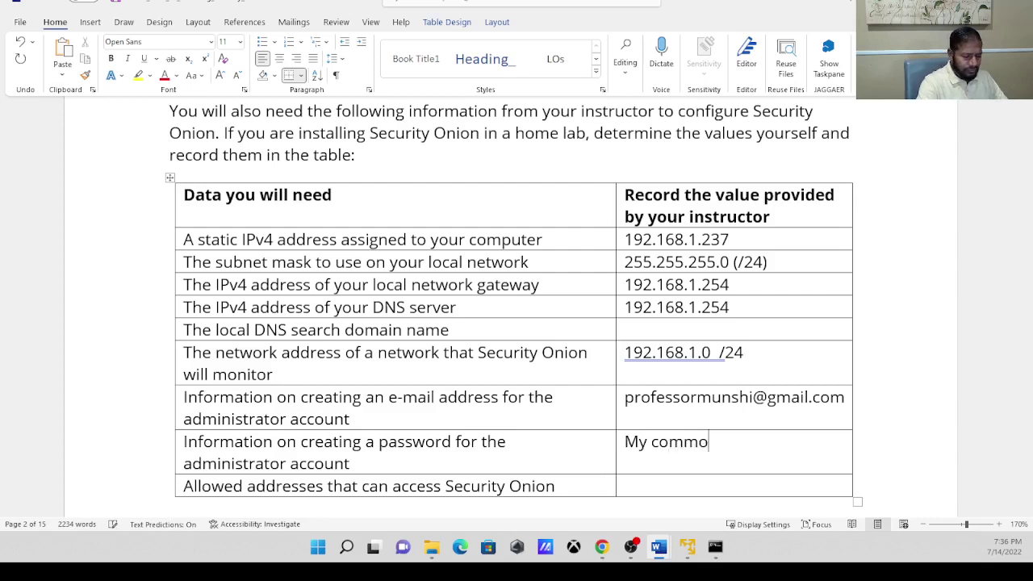
{"action": "type", "text": "n passwo"}
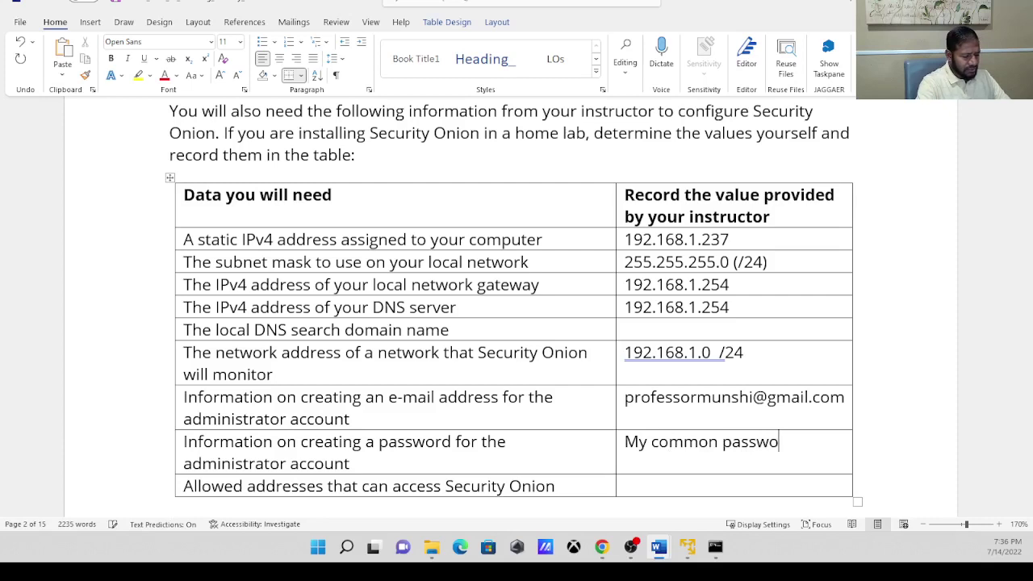
{"action": "type", "text": "rd"}
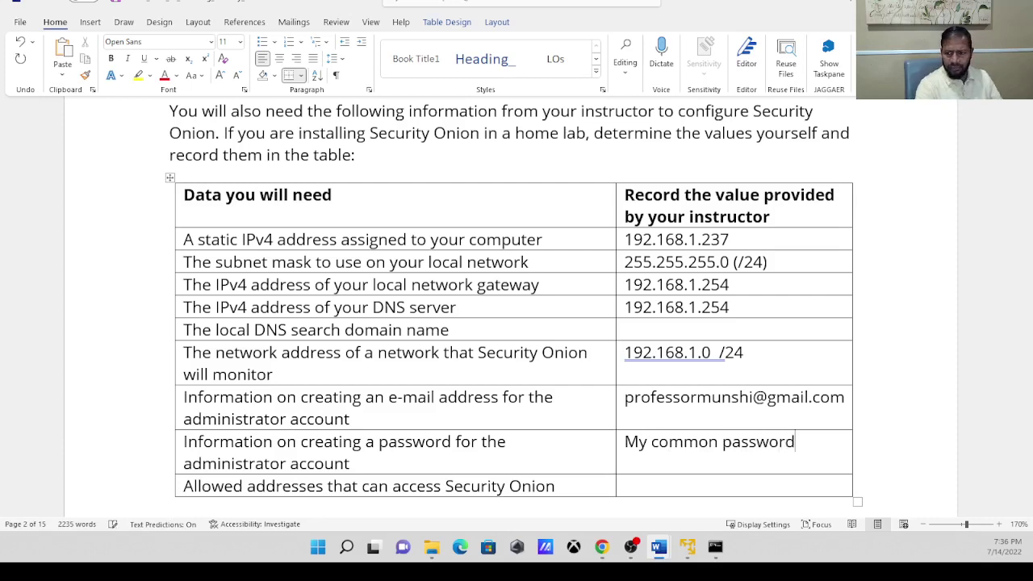
{"action": "left_click", "coordinate": [637, 484]}
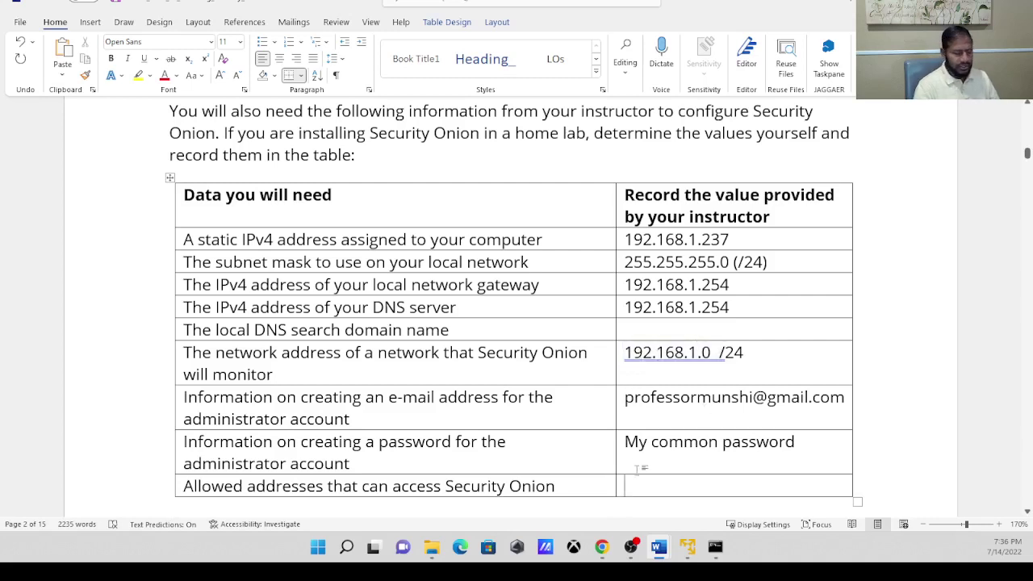
Enter 192.168.1.0 /24 as the allowed addresses and scroll down to the Introduction.
{"action": "type", "text": "19"}
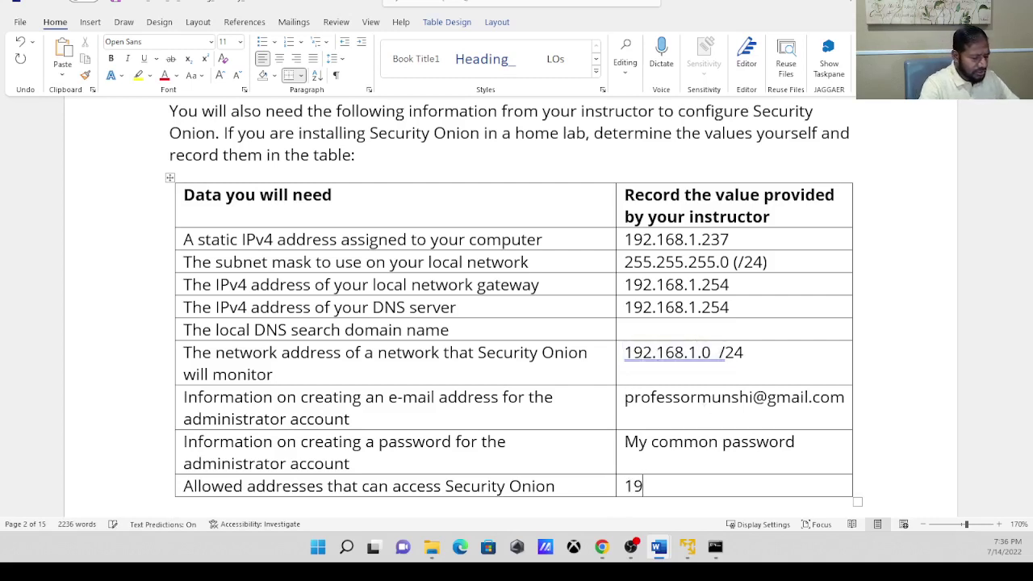
{"action": "type", "text": "2.16"}
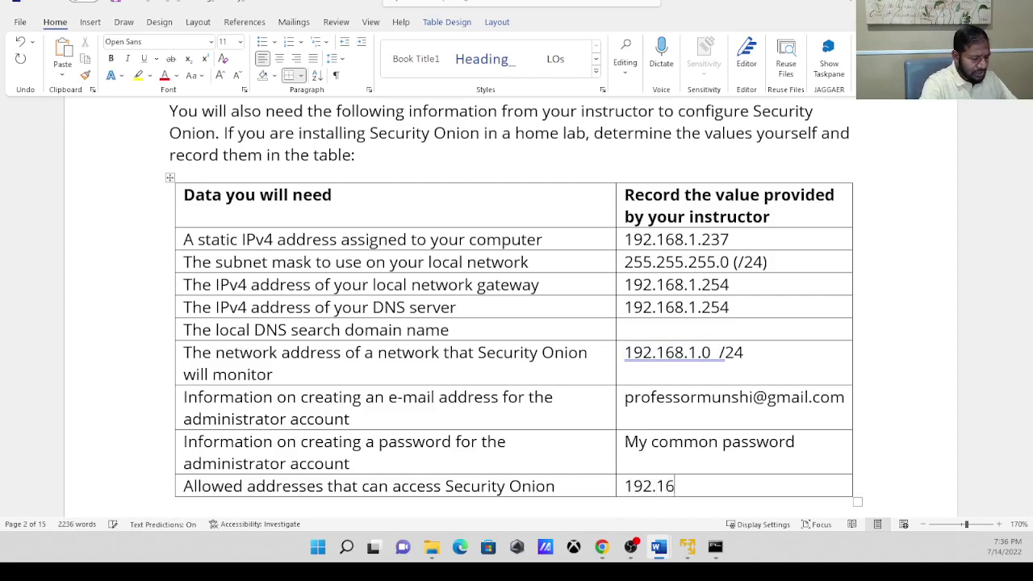
{"action": "type", "text": "8.1.0"}
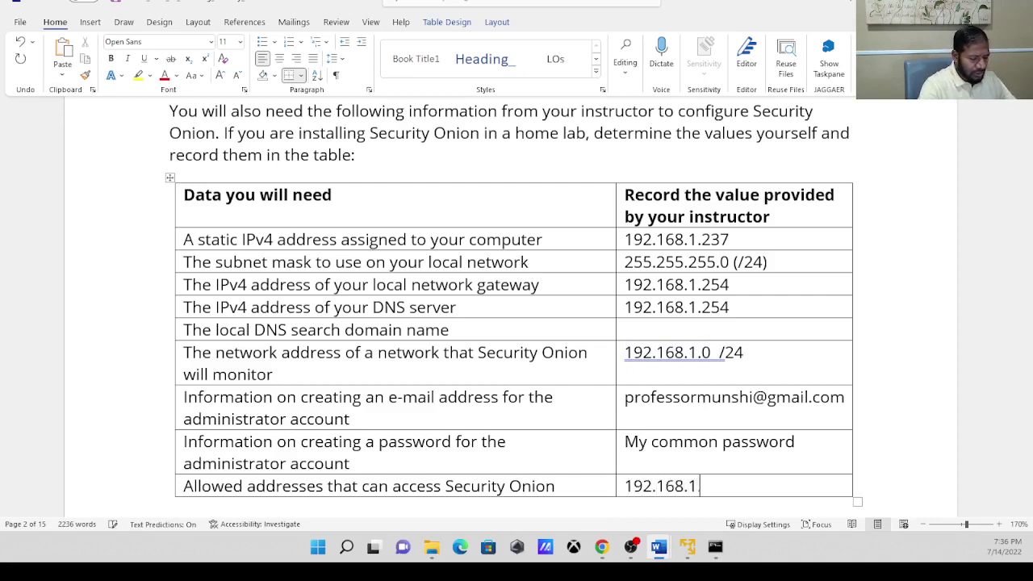
{"action": "type", "text": "   /24"}
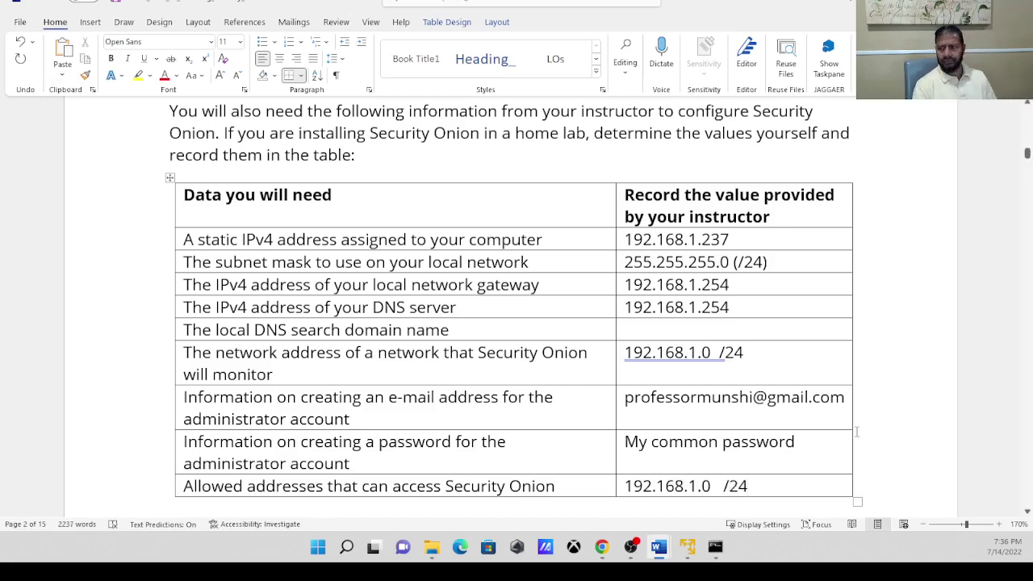
{"action": "left_click", "coordinate": [1028, 512]}
{"action": "left_click_drag", "start_coordinate": [1027, 513], "coordinate": [1028, 513]}
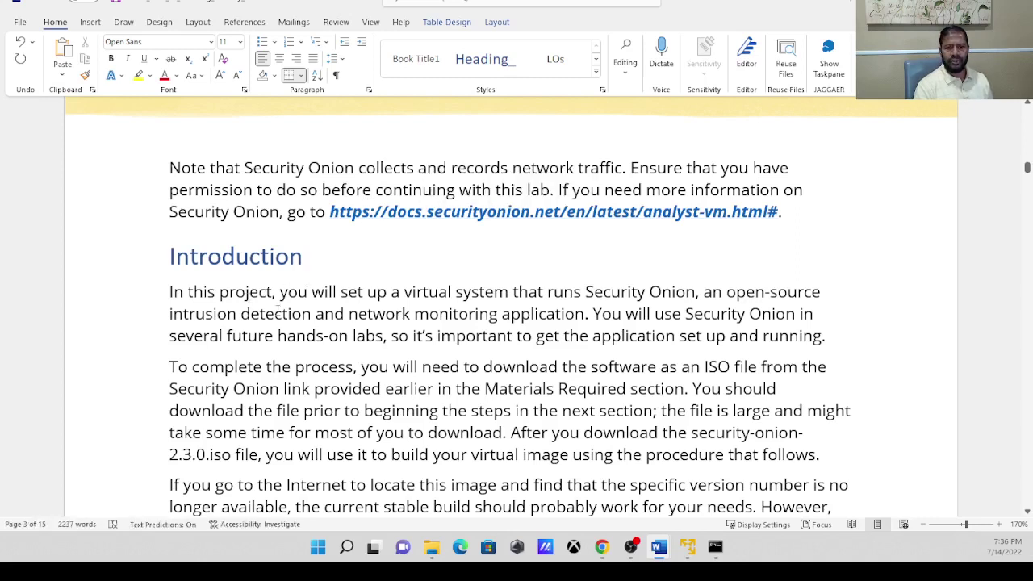
Scroll through the Introduction, highlighting the security-onion-2.3.0.iso, VMware Workstation Player and CentOS 7 phrases.
{"action": "left_click", "coordinate": [1027, 168]}
{"action": "left_click_drag", "start_coordinate": [1028, 167], "coordinate": [1027, 172]}
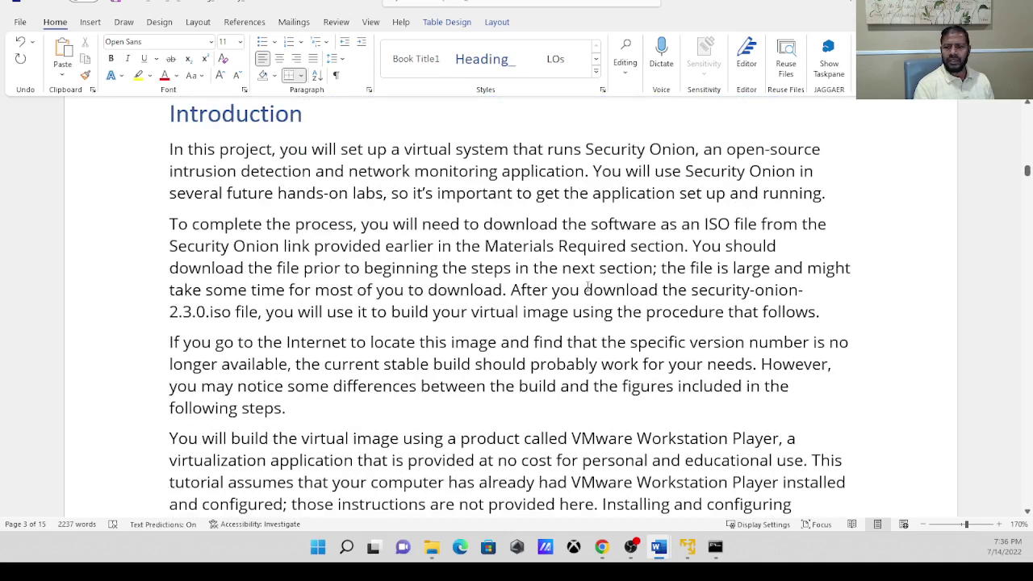
{"action": "left_click_drag", "start_coordinate": [584, 288], "coordinate": [221, 317]}
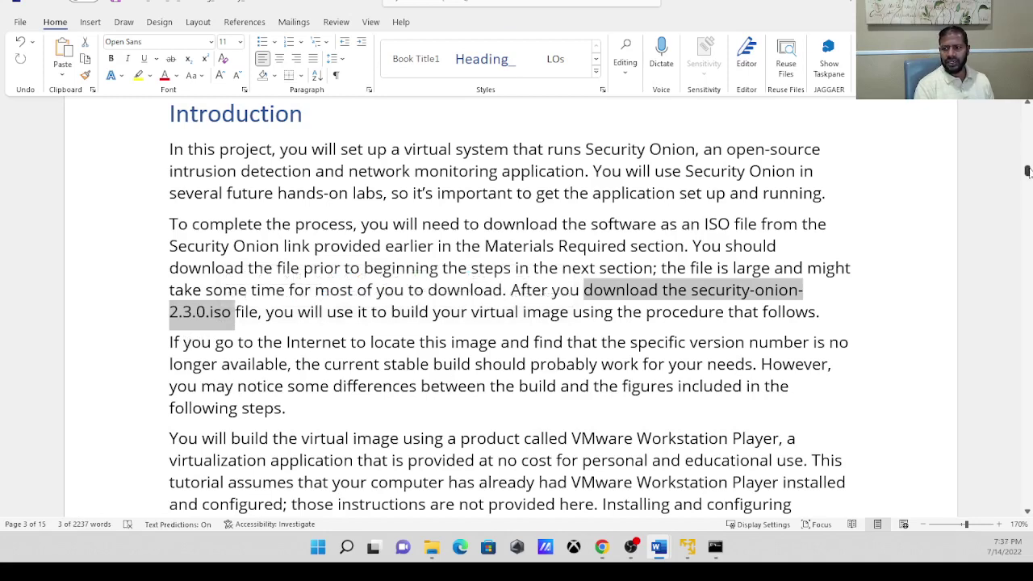
{"action": "left_click_drag", "start_coordinate": [1027, 171], "coordinate": [1028, 173]}
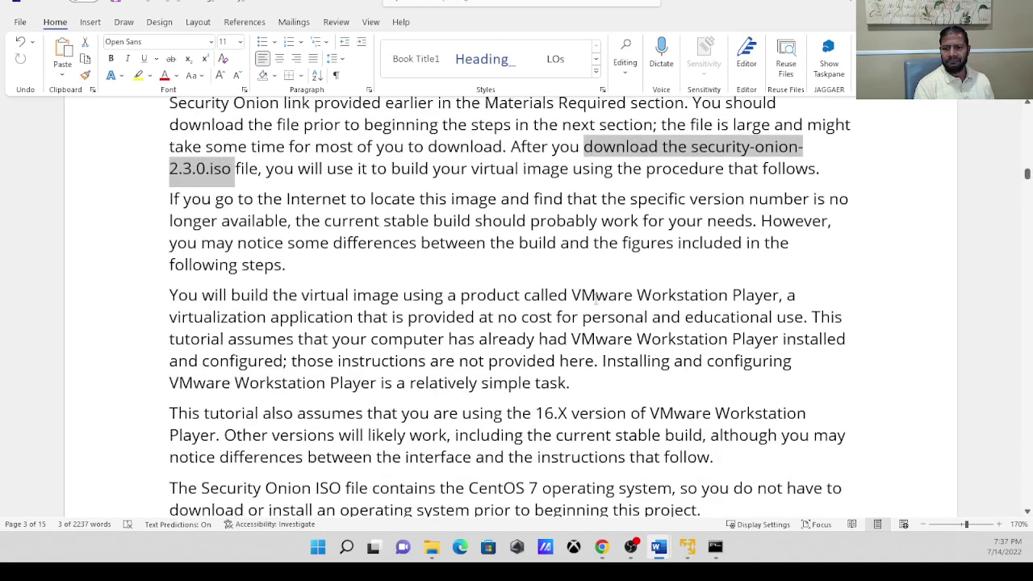
{"action": "left_click_drag", "start_coordinate": [570, 295], "coordinate": [790, 295]}
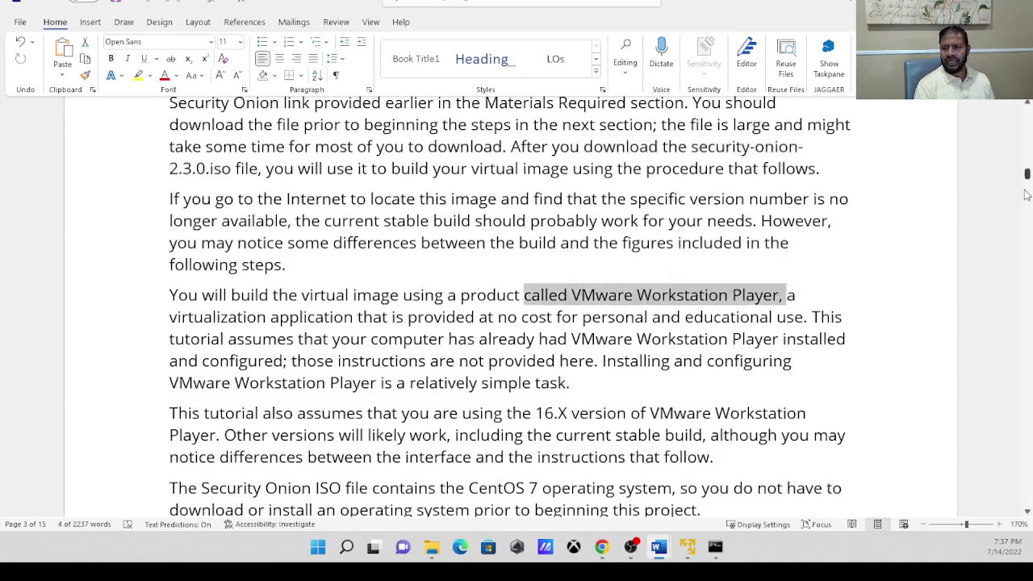
{"action": "left_click_drag", "start_coordinate": [1027, 513], "coordinate": [1028, 512]}
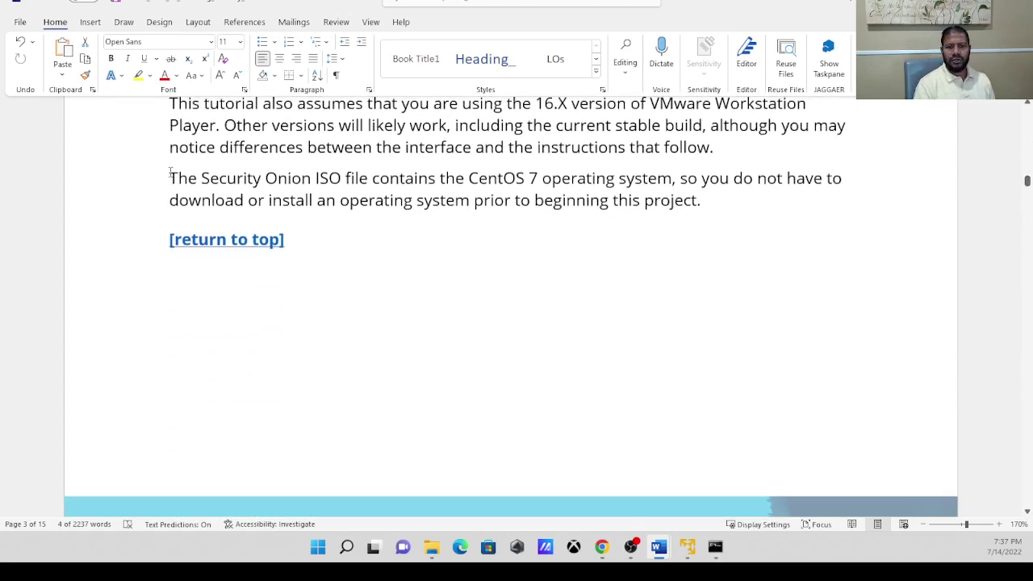
{"action": "left_click_drag", "start_coordinate": [170, 174], "coordinate": [682, 184]}
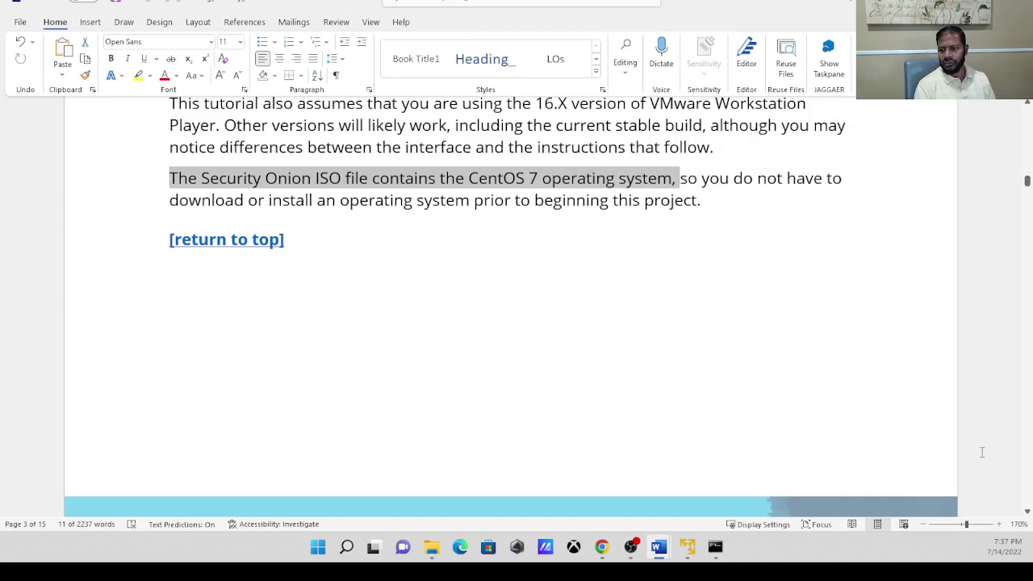
{"action": "left_click_drag", "start_coordinate": [1027, 513], "coordinate": [1027, 513]}
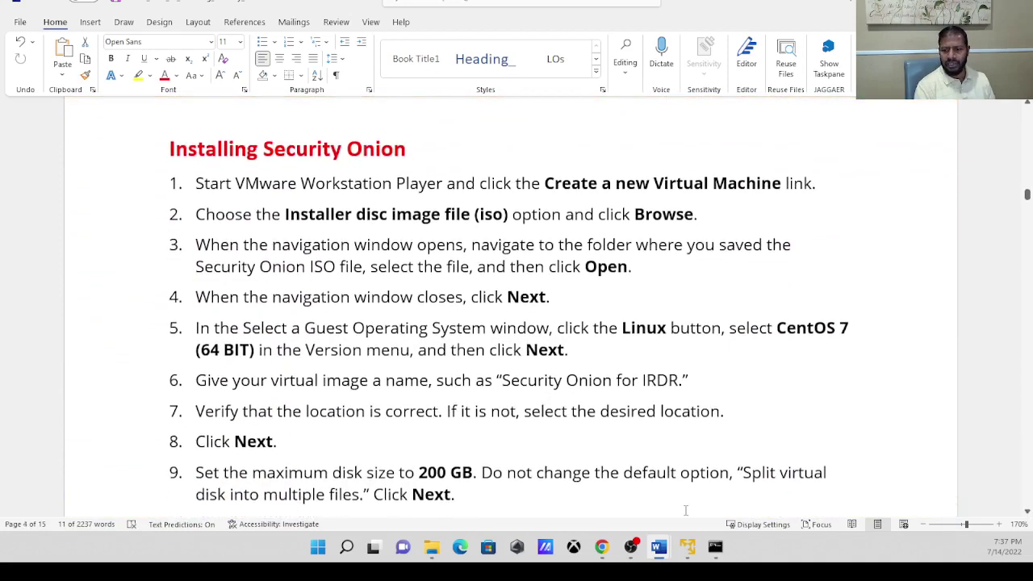
{"action": "mouse_move", "coordinate": [601, 547]}
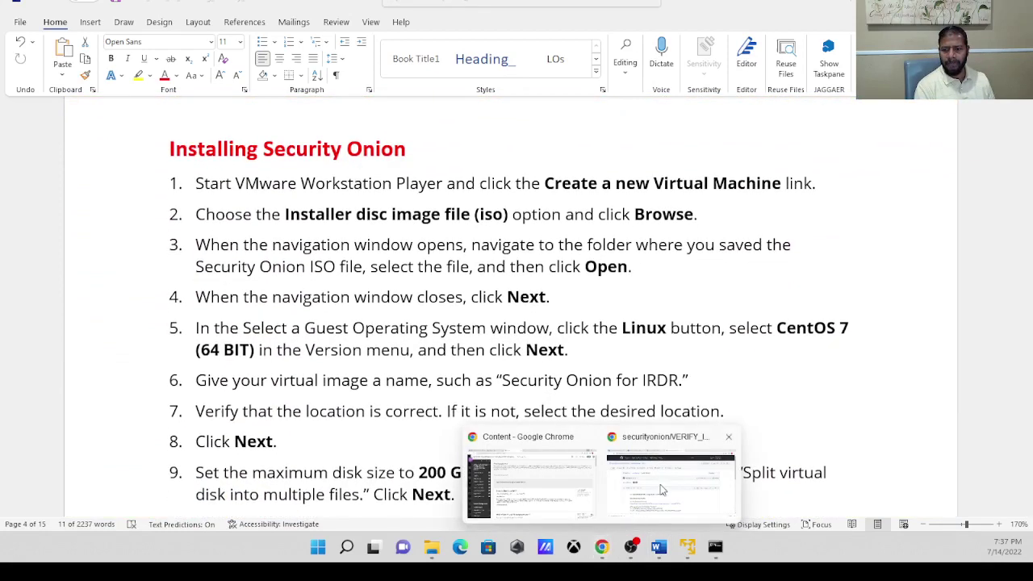
{"action": "left_click", "coordinate": [660, 490]}
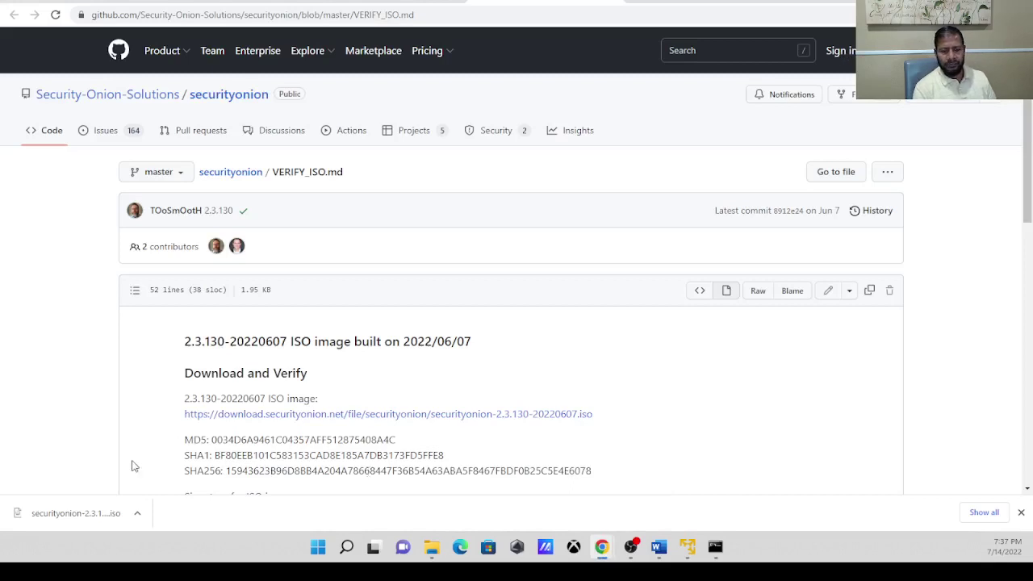
{"action": "left_click", "coordinate": [138, 513]}
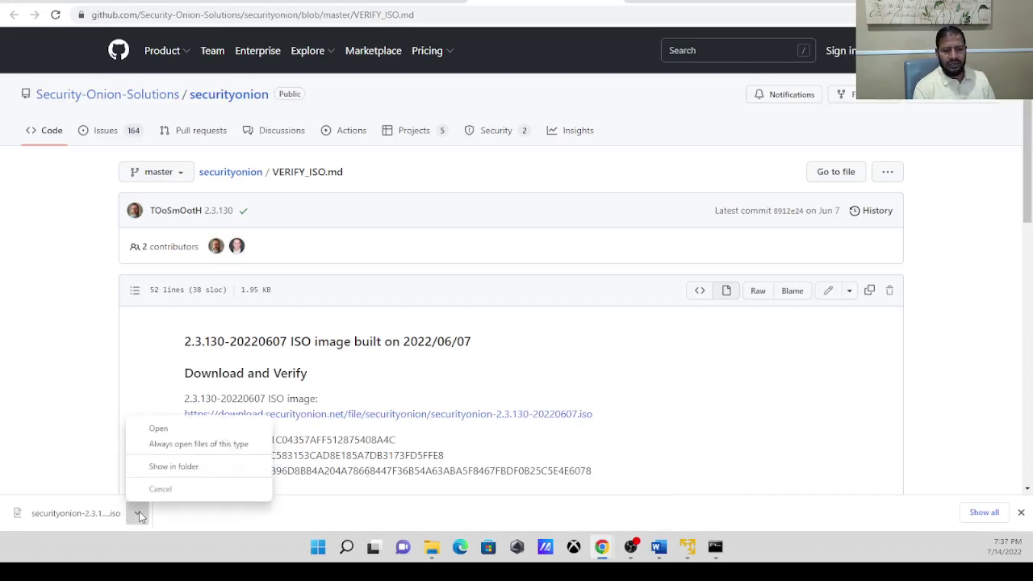
{"action": "left_click", "coordinate": [182, 467]}
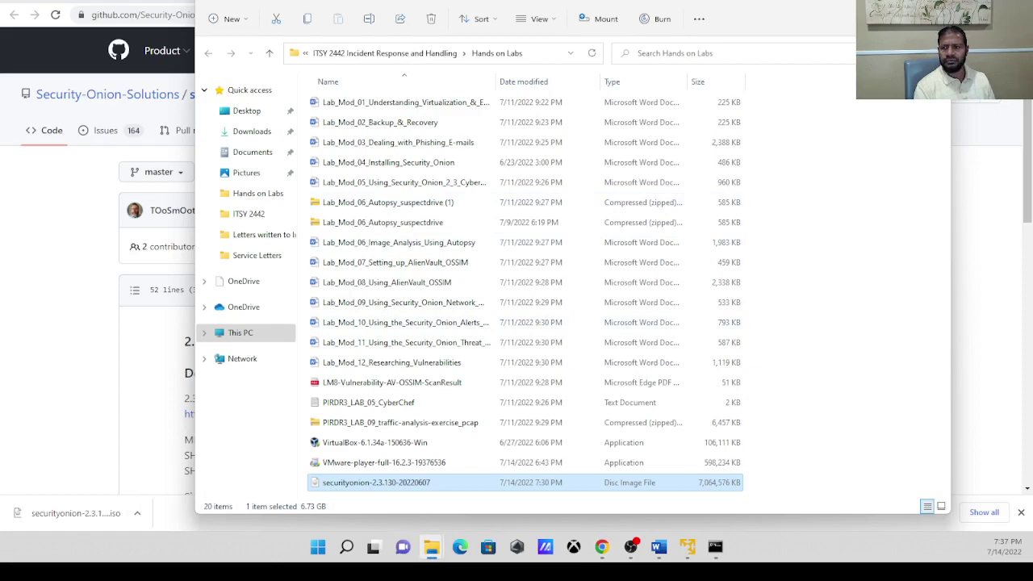
{"action": "key", "text": "alt+Tab"}
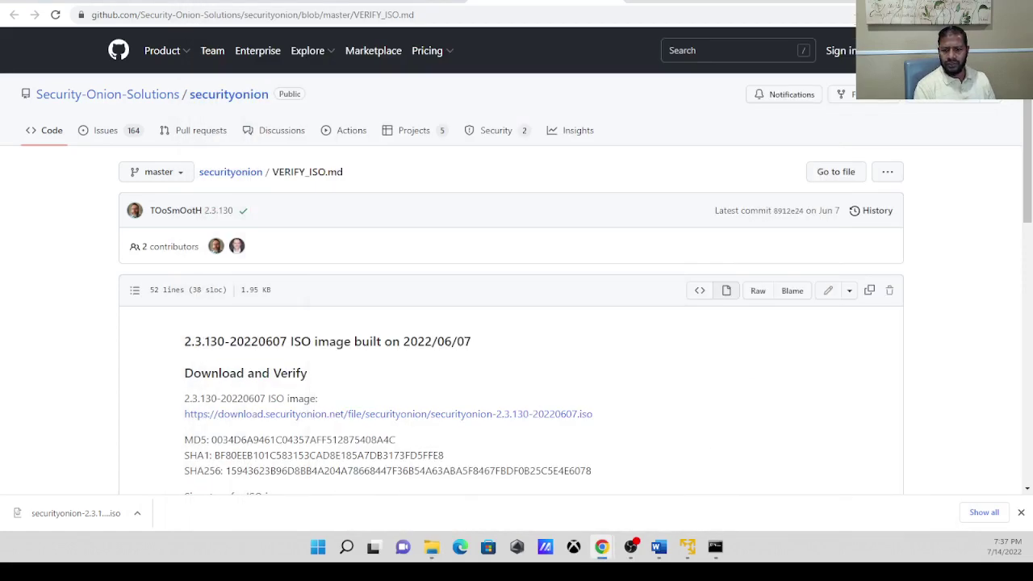
{"action": "mouse_move", "coordinate": [659, 547]}
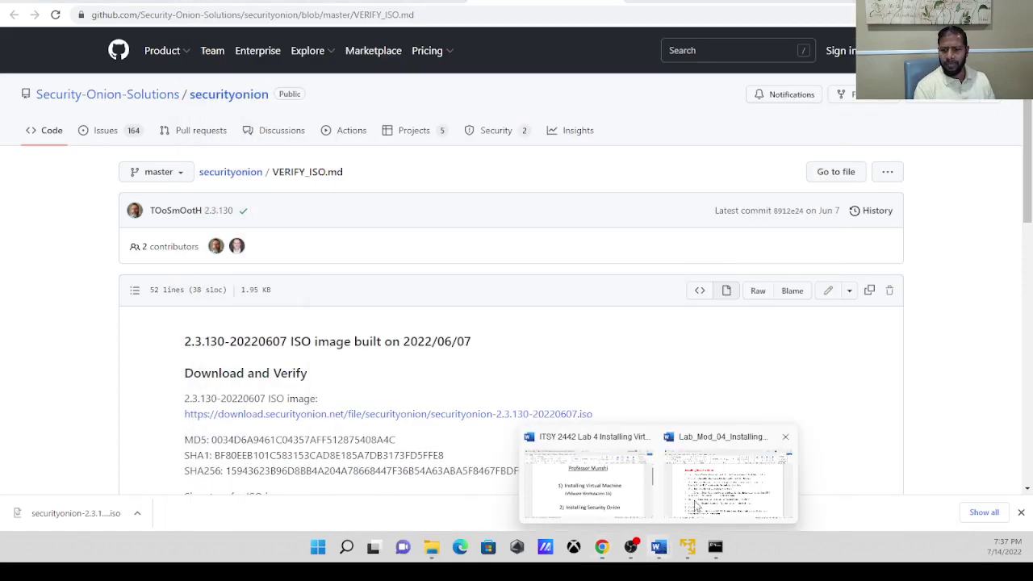
{"action": "left_click", "coordinate": [721, 484]}
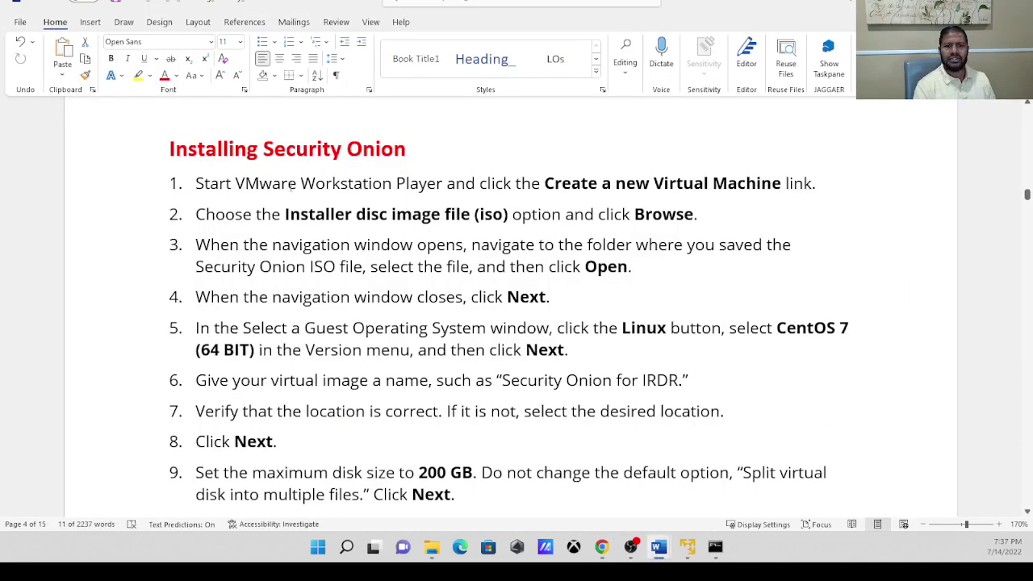
Highlight the first instruction step and launch VMware Player's New Virtual Machine Wizard.
{"action": "left_click_drag", "start_coordinate": [304, 184], "coordinate": [815, 192]}
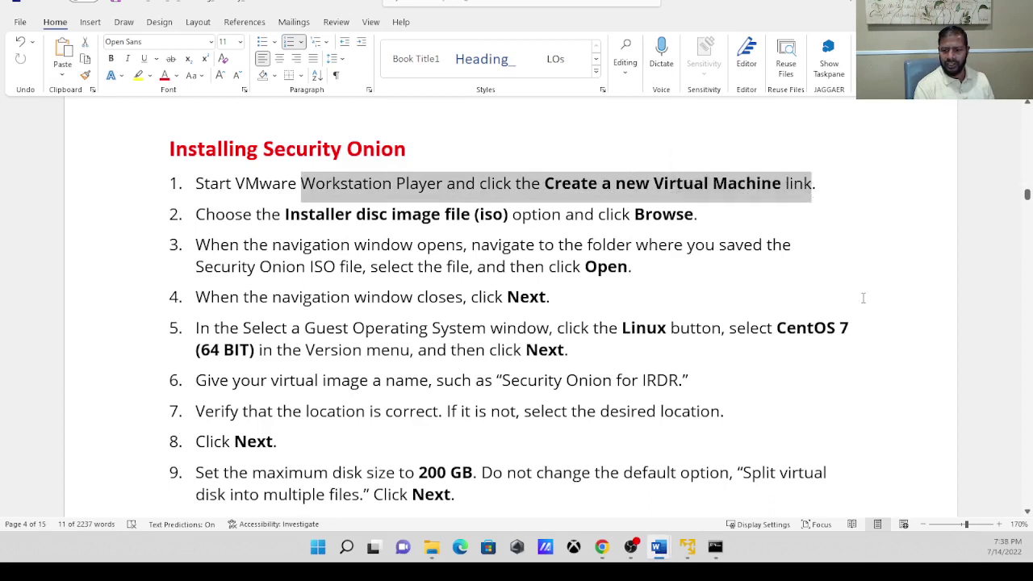
{"action": "left_click", "coordinate": [688, 547]}
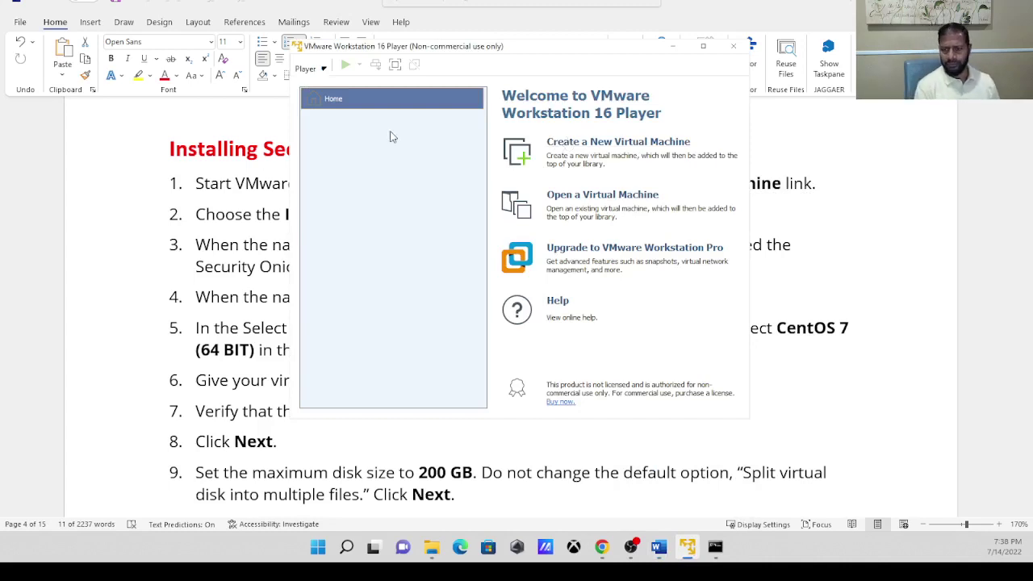
{"action": "left_click", "coordinate": [610, 142]}
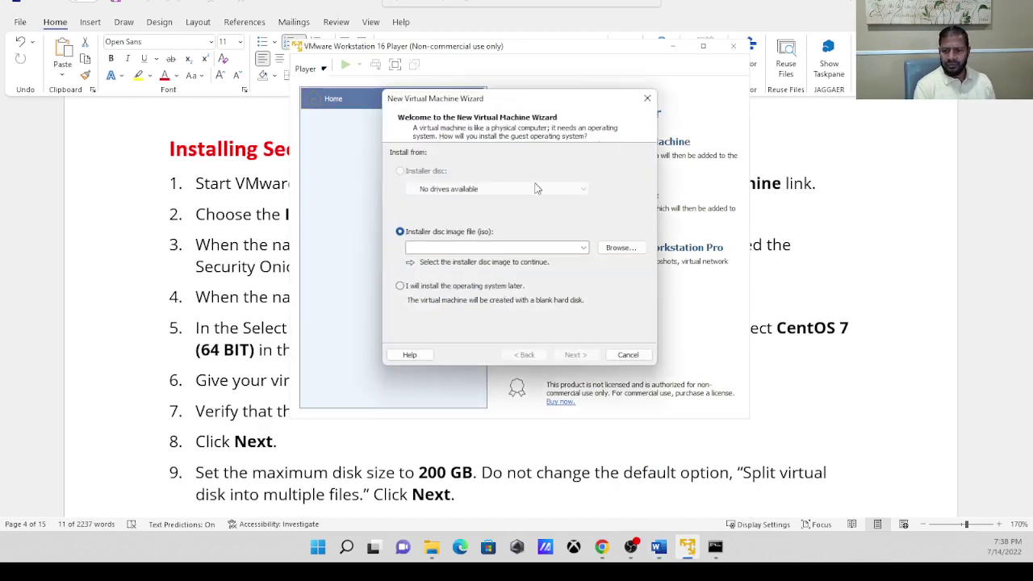
Bring the Word instructions back to the front and restore the window to a smaller size.
{"action": "mouse_move", "coordinate": [660, 550]}
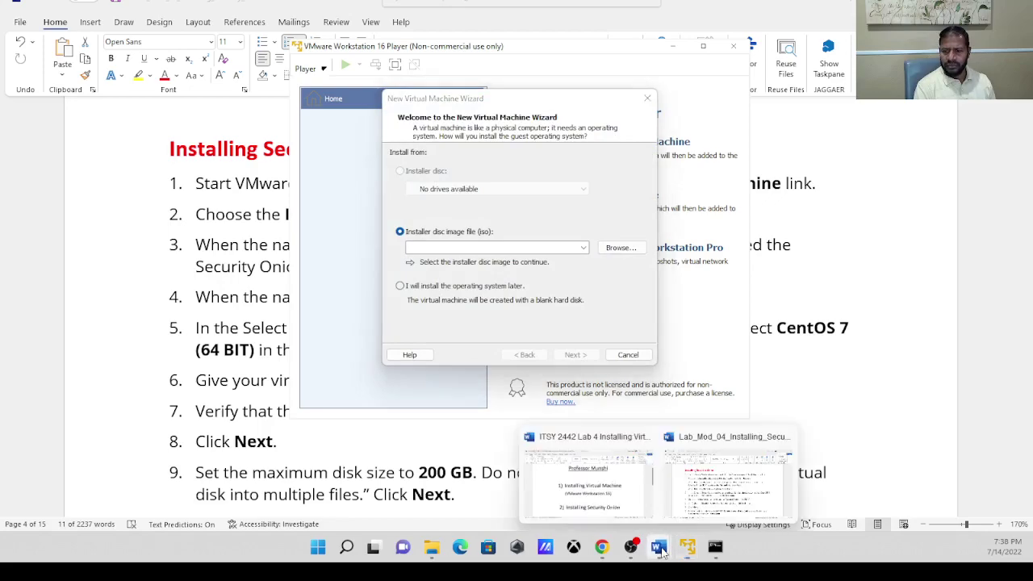
{"action": "left_click", "coordinate": [706, 497]}
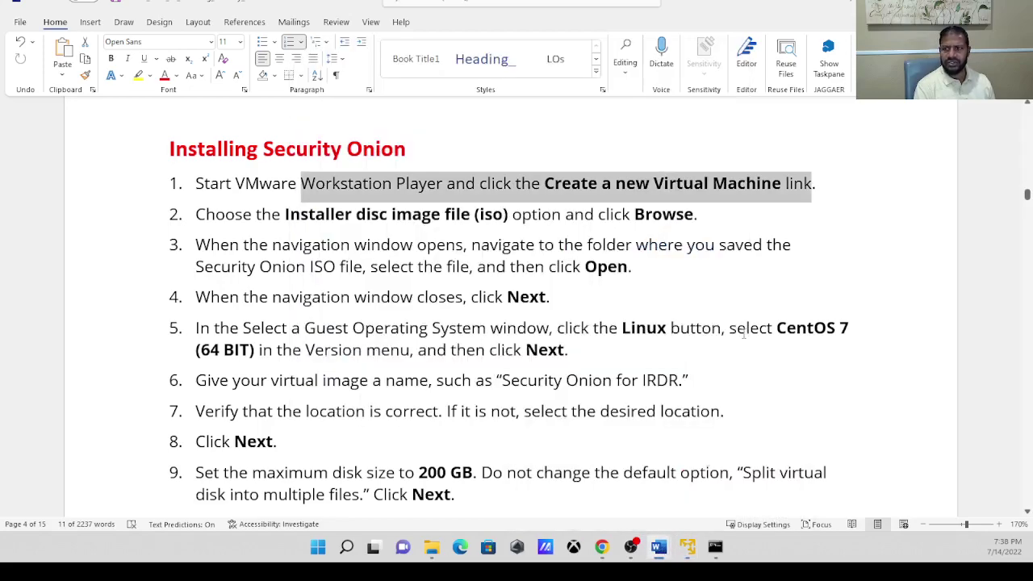
{"action": "double_click", "coordinate": [763, 7]}
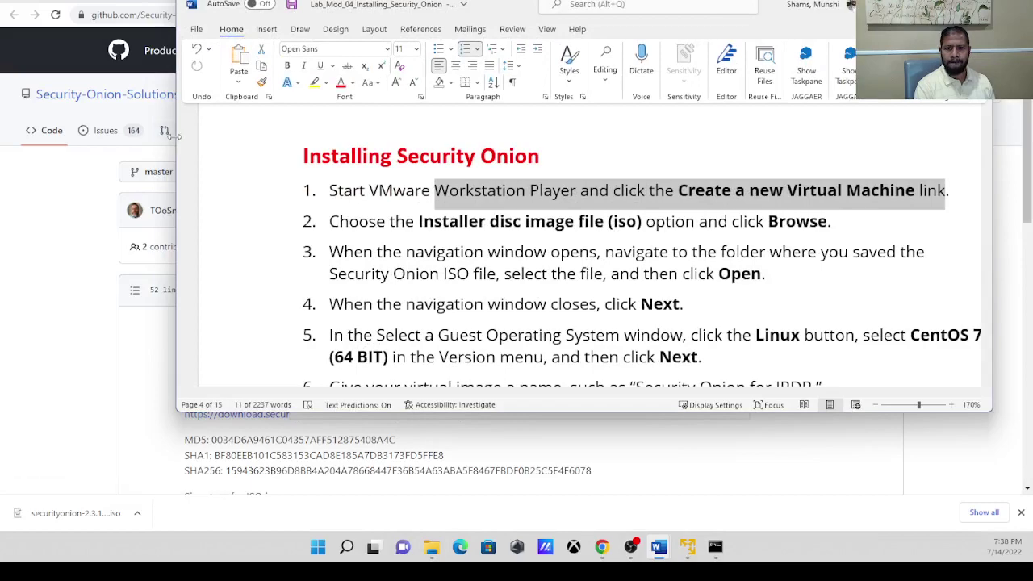
Resize the Word window and move it down, placing the wizard at the upper left.
{"action": "left_click_drag", "start_coordinate": [177, 139], "coordinate": [280, 156]}
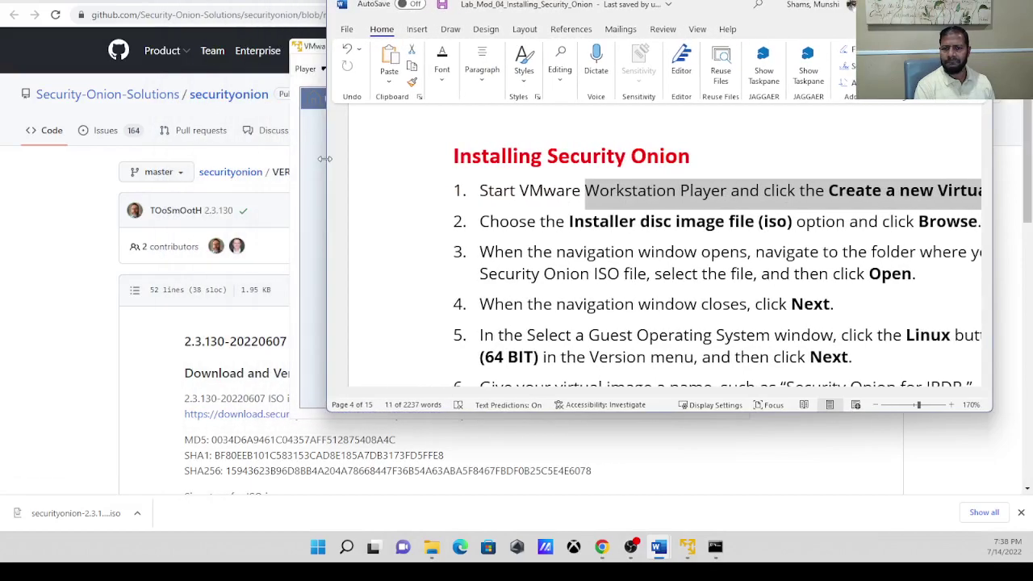
{"action": "left_click_drag", "start_coordinate": [324, 159], "coordinate": [259, 146]}
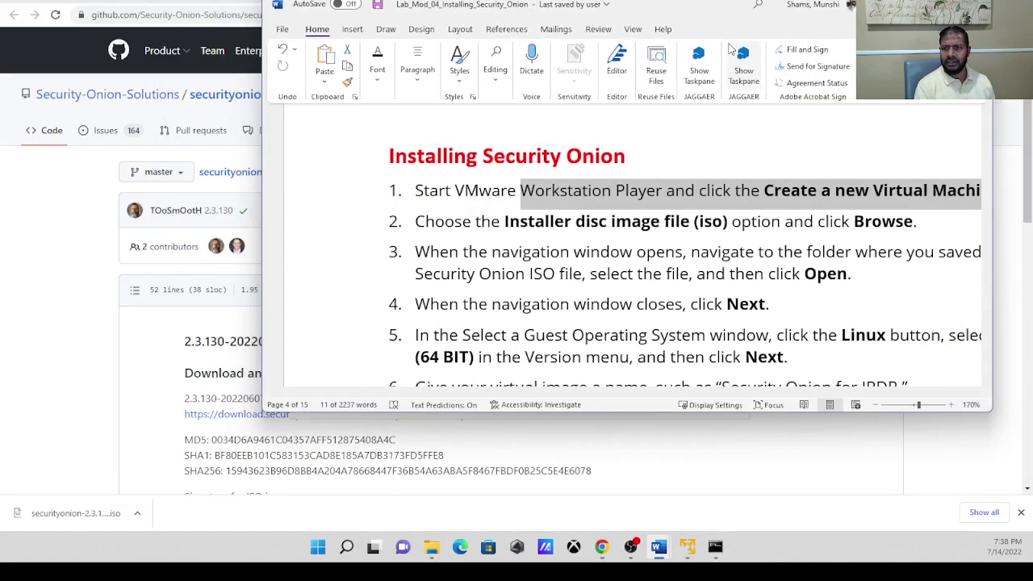
{"action": "left_click_drag", "start_coordinate": [695, 4], "coordinate": [747, 295]}
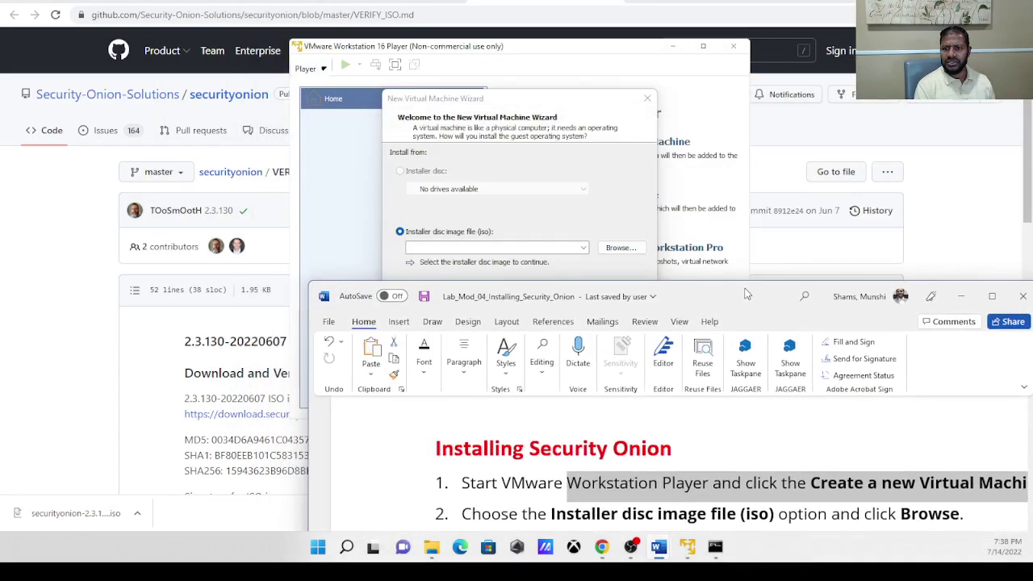
{"action": "left_click_drag", "start_coordinate": [574, 100], "coordinate": [201, 0]}
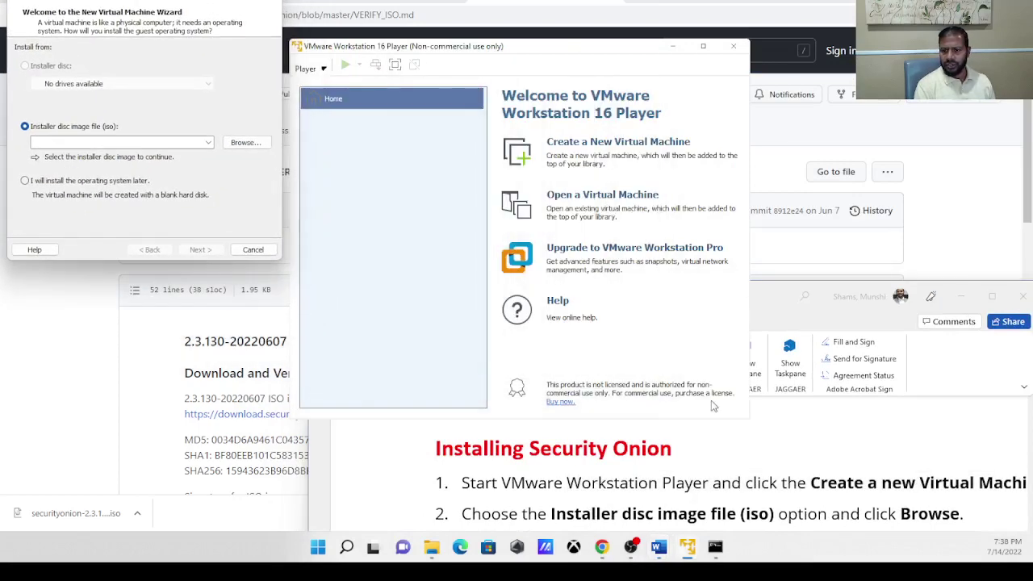
Place the instructions beside the wizard and highlight the 'Installer disc image file (iso)' wording.
{"action": "left_click", "coordinate": [753, 443]}
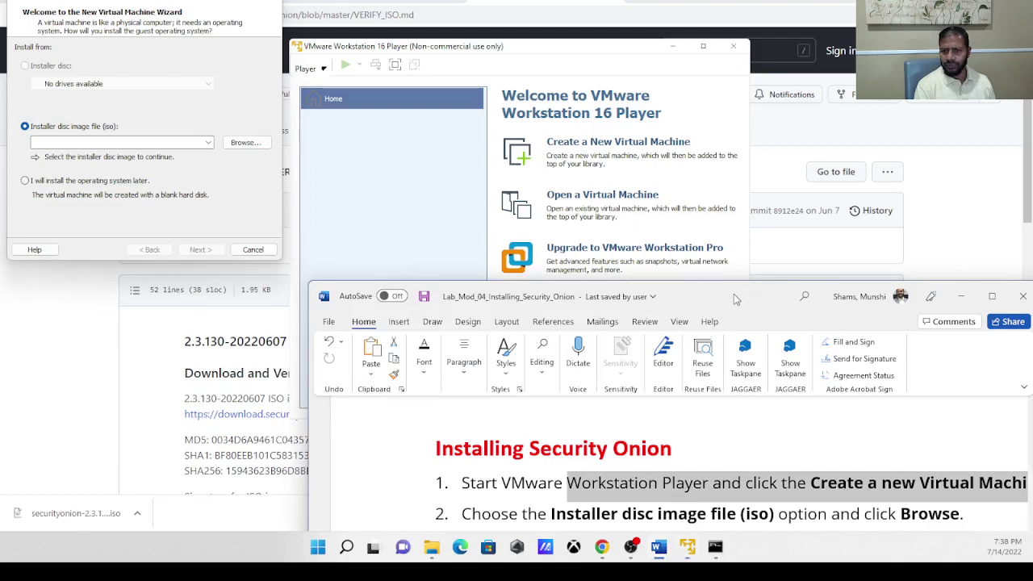
{"action": "left_click_drag", "start_coordinate": [734, 294], "coordinate": [715, 5]}
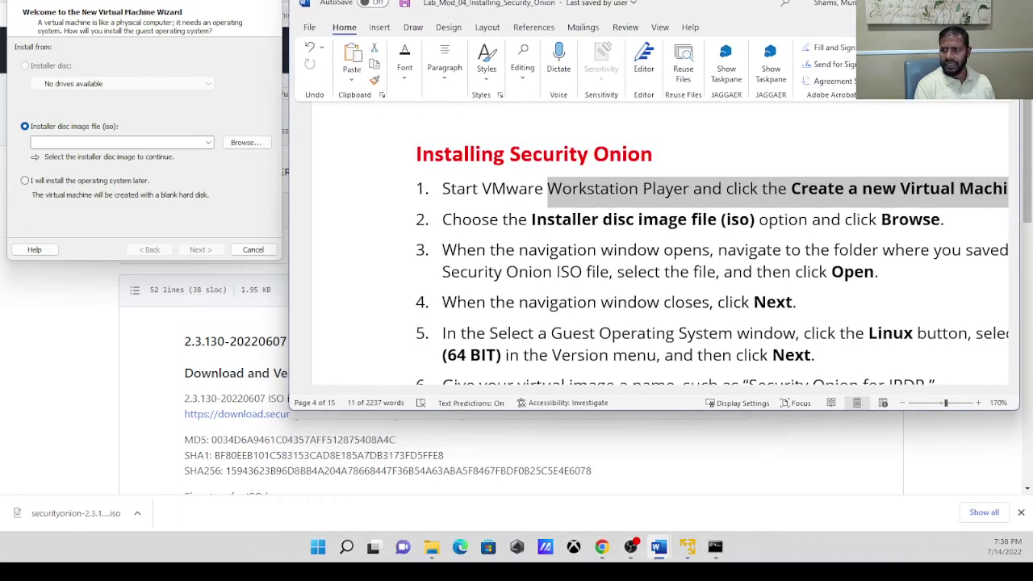
{"action": "left_click_drag", "start_coordinate": [1018, 242], "coordinate": [1032, 242]}
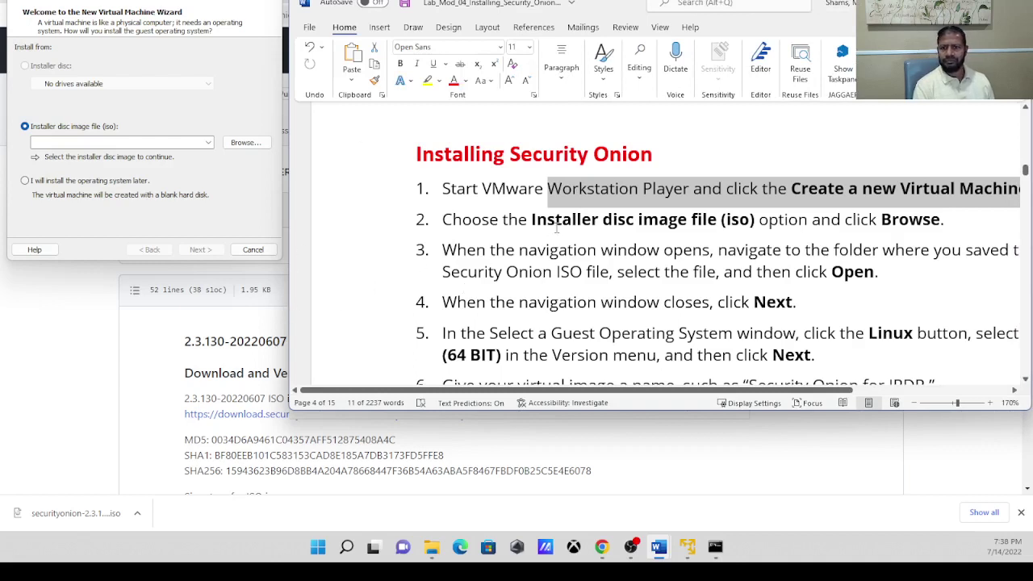
{"action": "left_click_drag", "start_coordinate": [555, 226], "coordinate": [726, 218]}
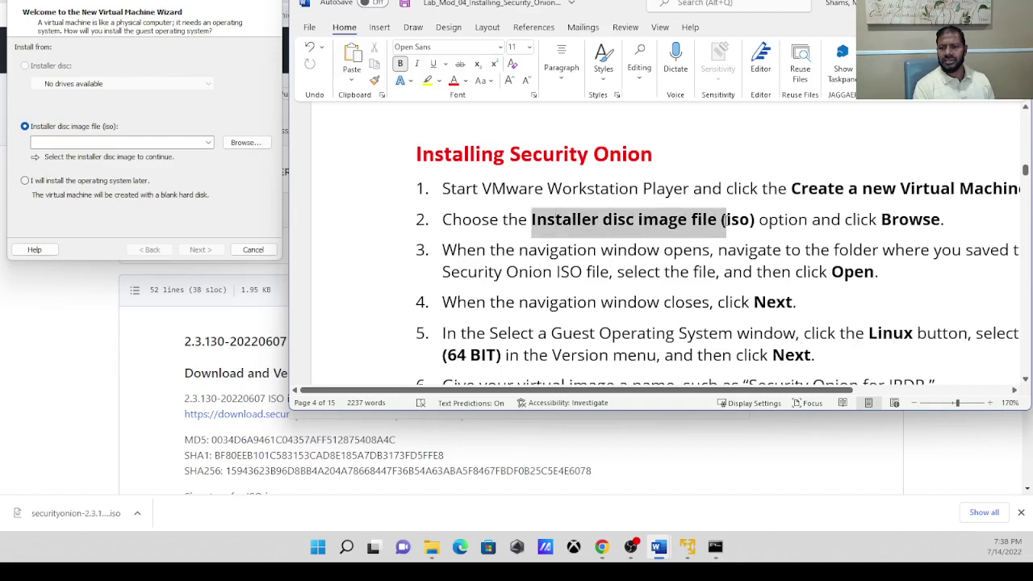
Select the securityonion-2.3.130-20220607 ISO from ITSY 2442 > Hands on Labs as the installer image.
{"action": "left_click", "coordinate": [246, 143]}
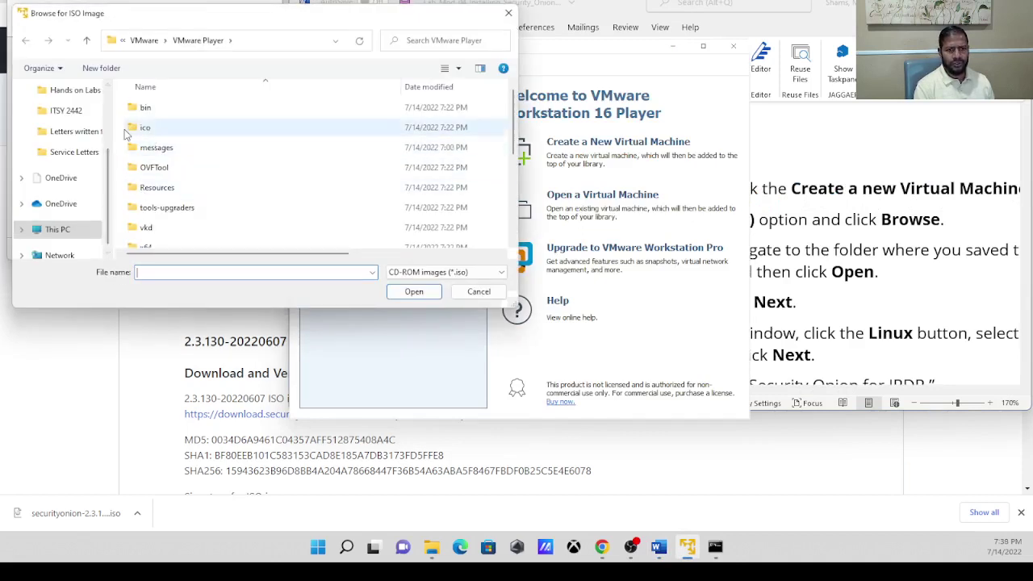
{"action": "left_click", "coordinate": [74, 115]}
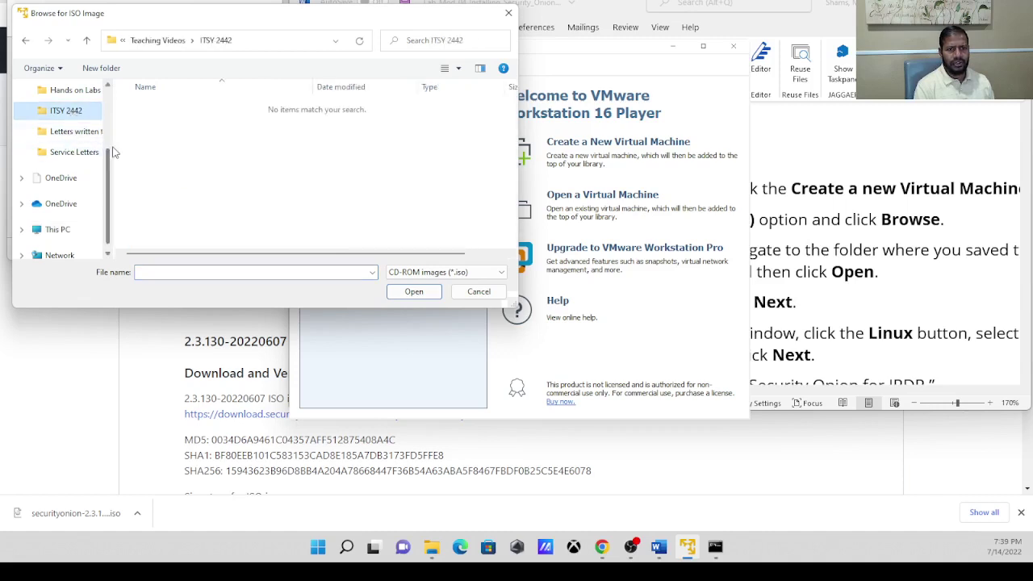
{"action": "left_click", "coordinate": [87, 91]}
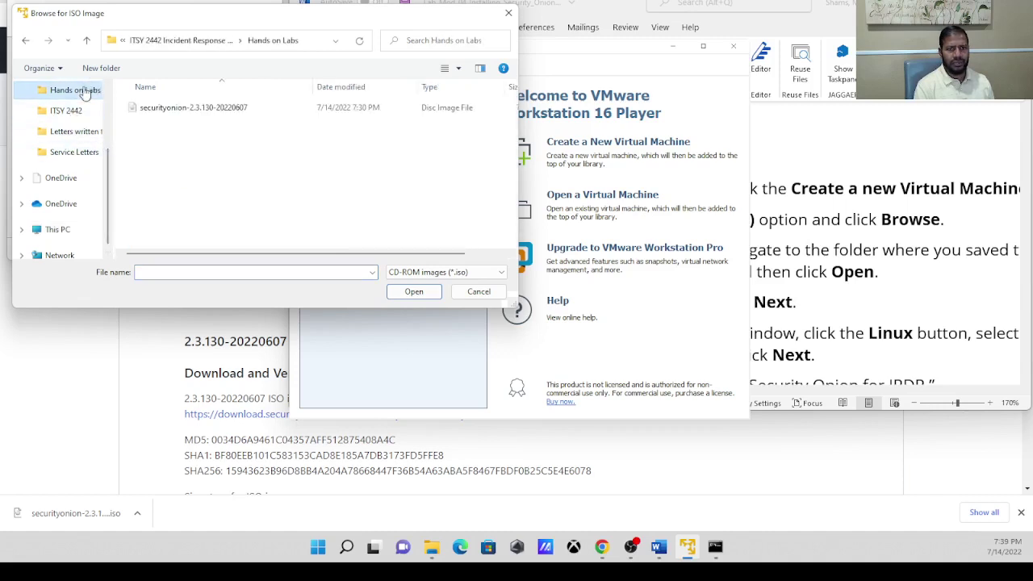
{"action": "left_click", "coordinate": [171, 114]}
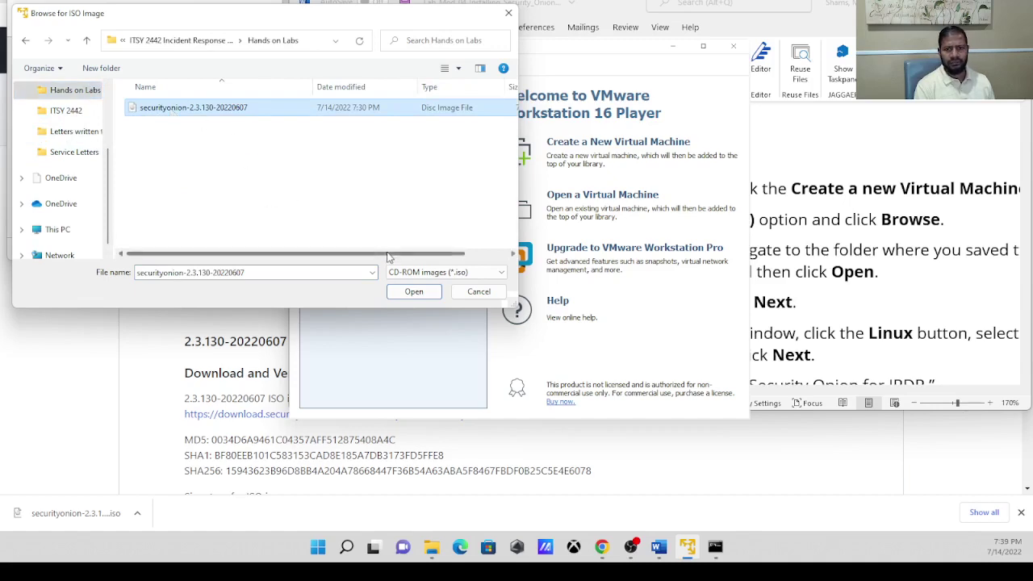
{"action": "left_click", "coordinate": [415, 294]}
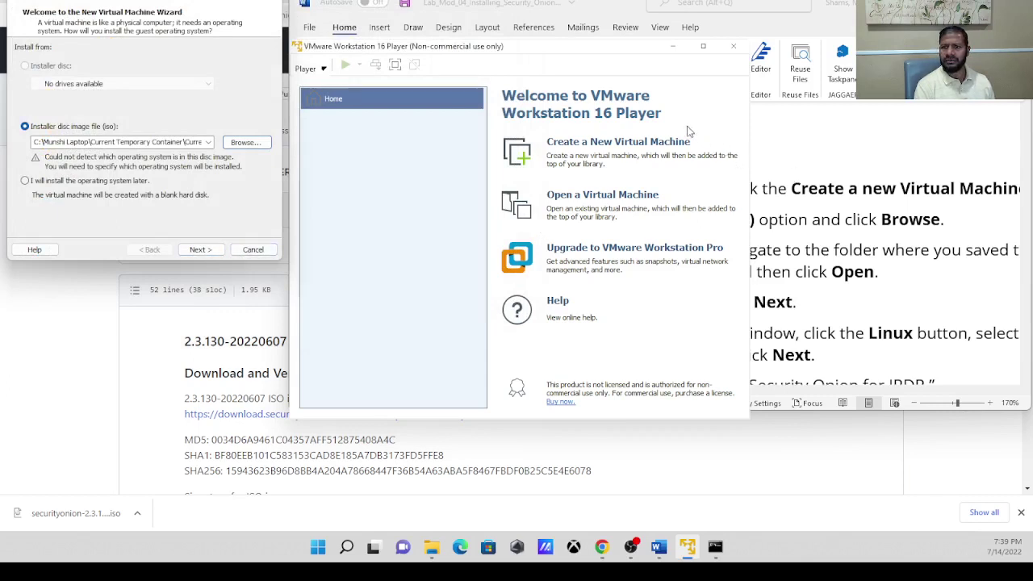
{"action": "left_click", "coordinate": [611, 4]}
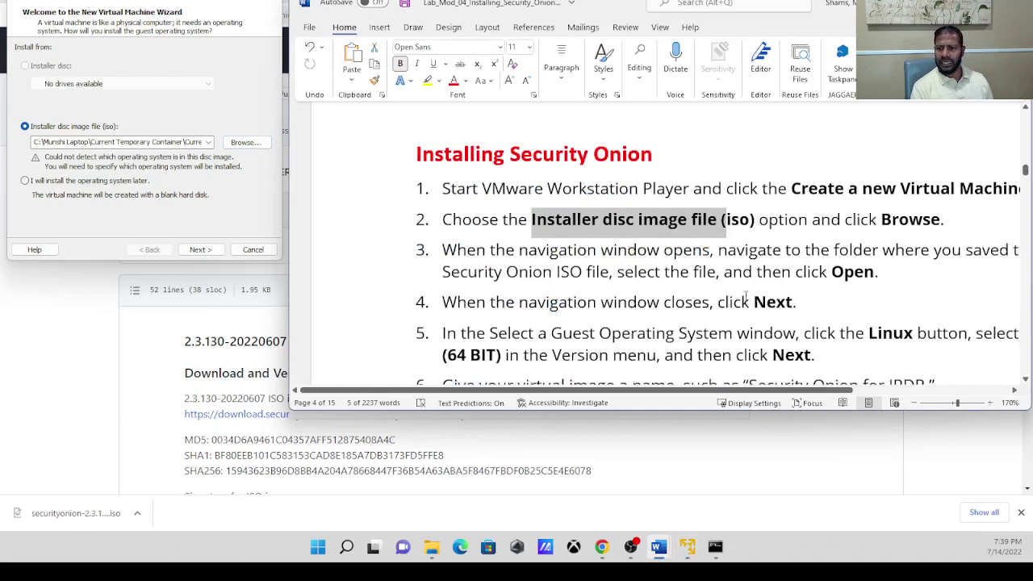
Advance to the guest operating system page and rearrange the Word instructions beside the wizard.
{"action": "left_click", "coordinate": [197, 250]}
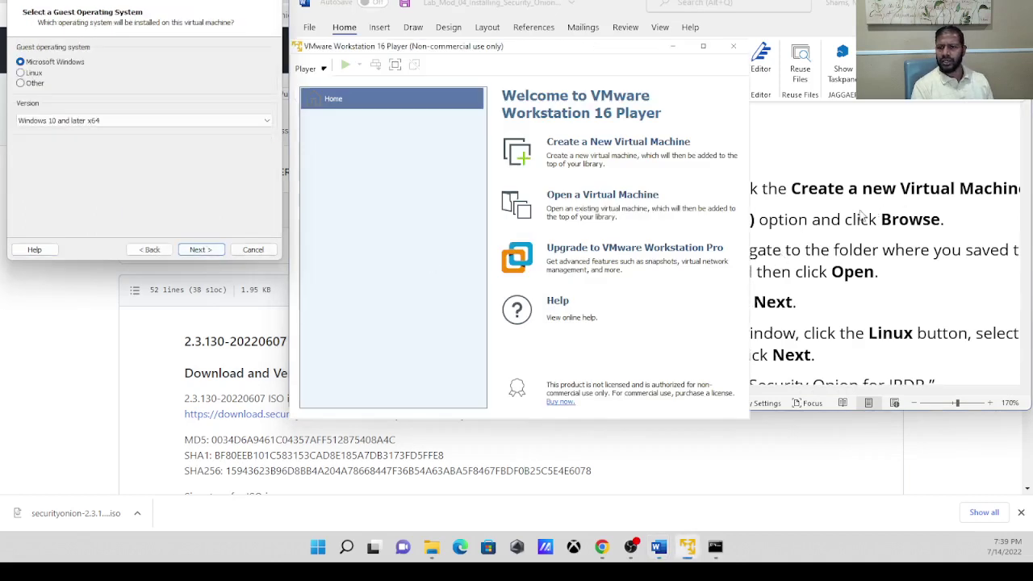
{"action": "left_click", "coordinate": [831, 5]}
{"action": "left_click", "coordinate": [827, 3]}
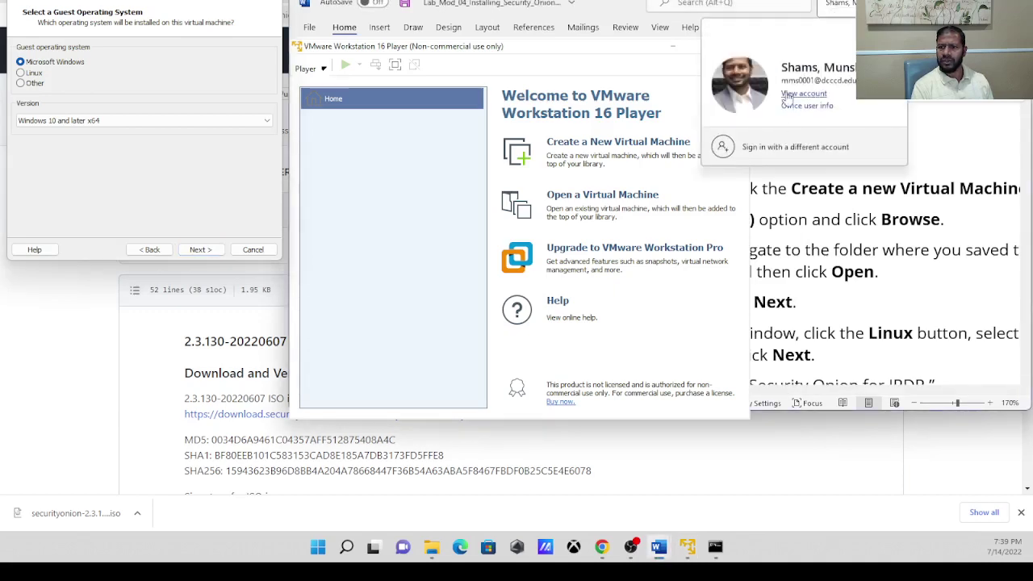
{"action": "left_click", "coordinate": [782, 273]}
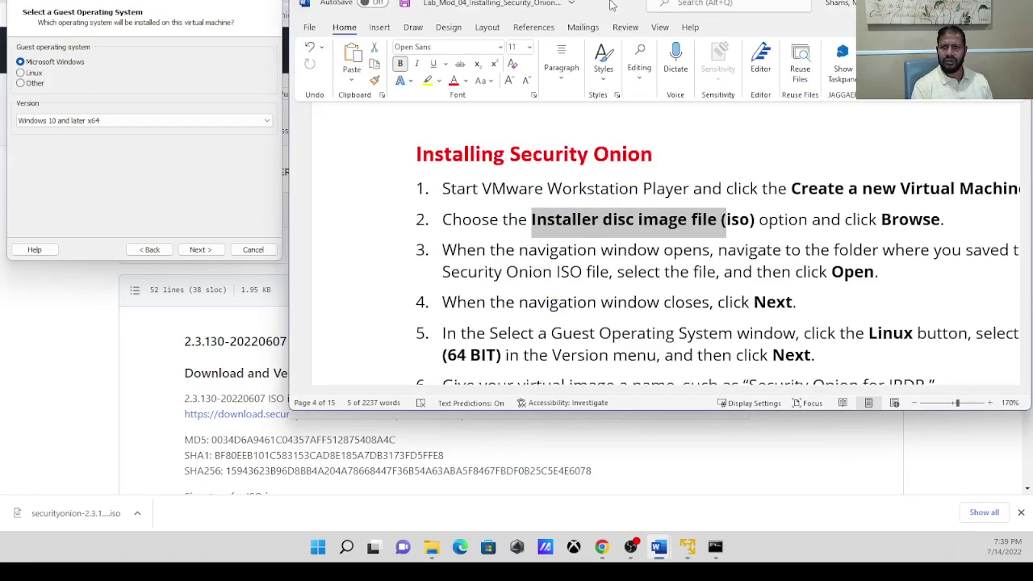
{"action": "left_click_drag", "start_coordinate": [612, 6], "coordinate": [495, 187]}
{"action": "left_click", "coordinate": [534, 47]}
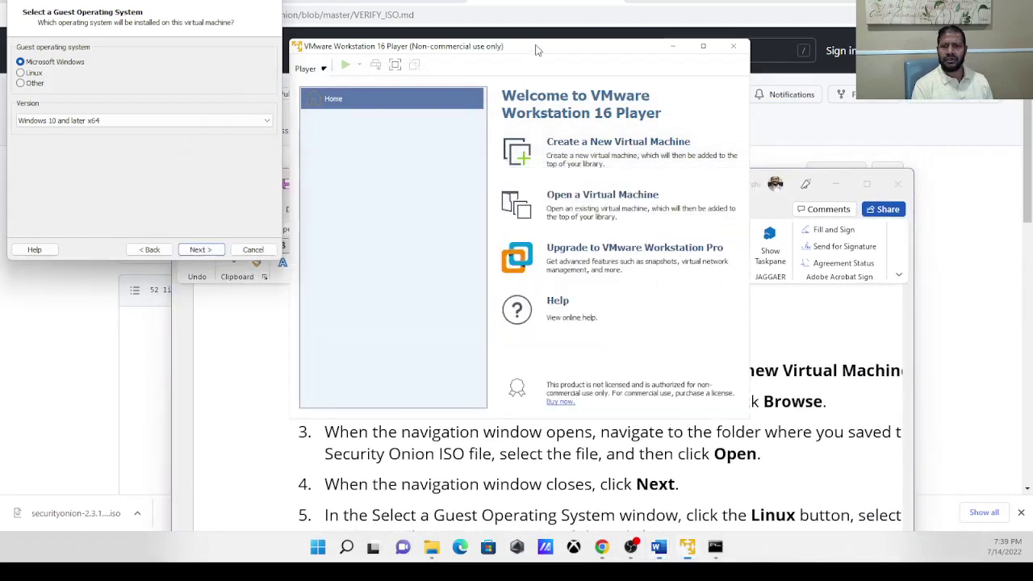
{"action": "left_click", "coordinate": [457, 85]}
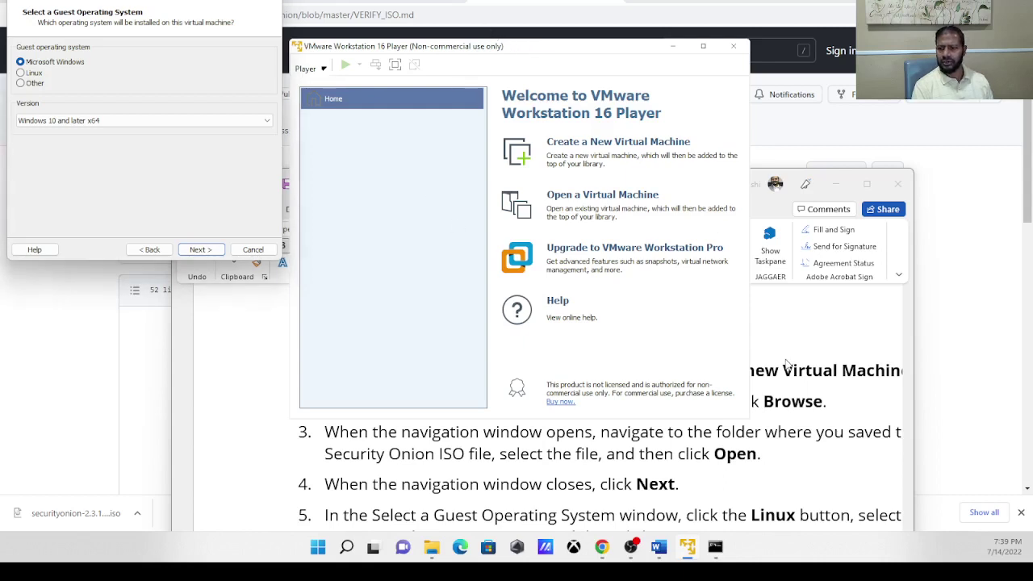
{"action": "left_click", "coordinate": [799, 399]}
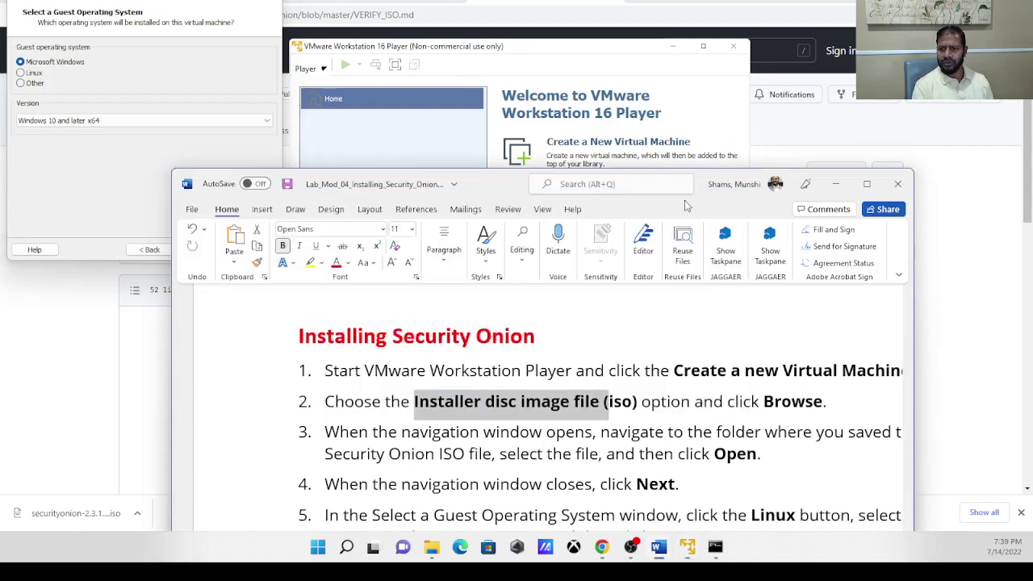
{"action": "left_click_drag", "start_coordinate": [692, 207], "coordinate": [726, 123]}
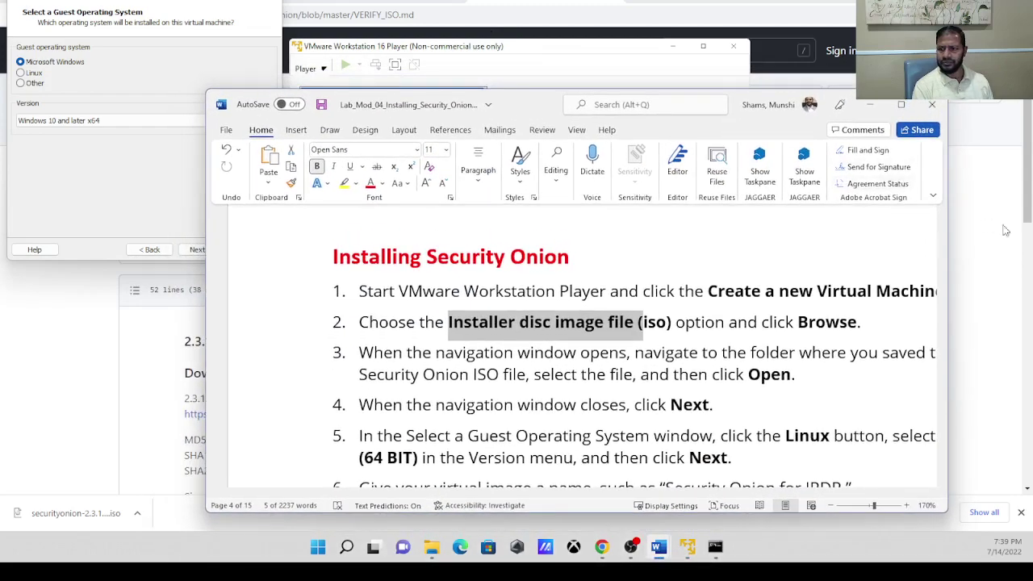
{"action": "left_click_drag", "start_coordinate": [949, 239], "coordinate": [1023, 224]}
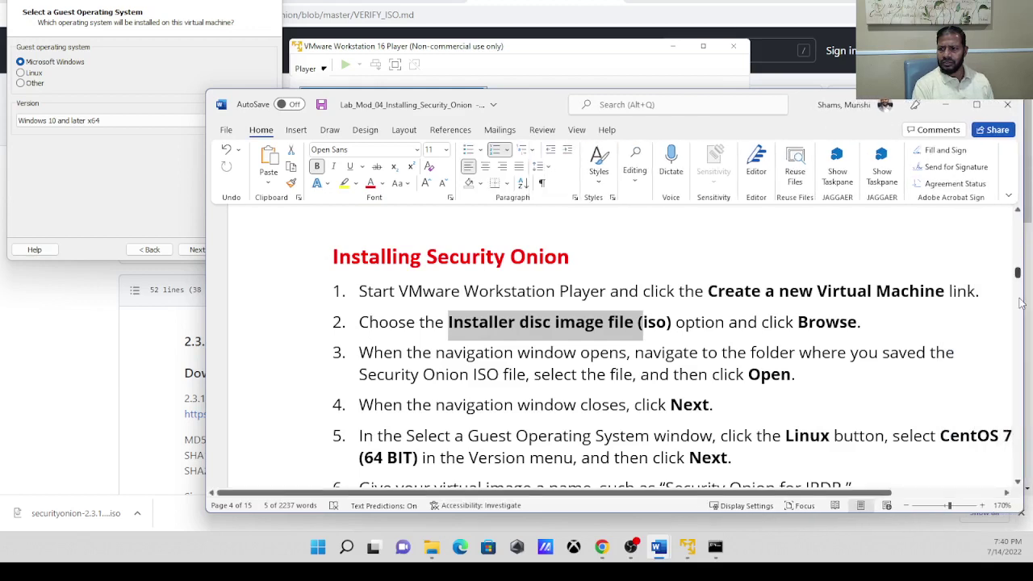
{"action": "left_click_drag", "start_coordinate": [1019, 284], "coordinate": [1019, 276]}
{"action": "scroll", "coordinate": [1019, 278], "scroll_direction": "down", "scroll_amount": 3}
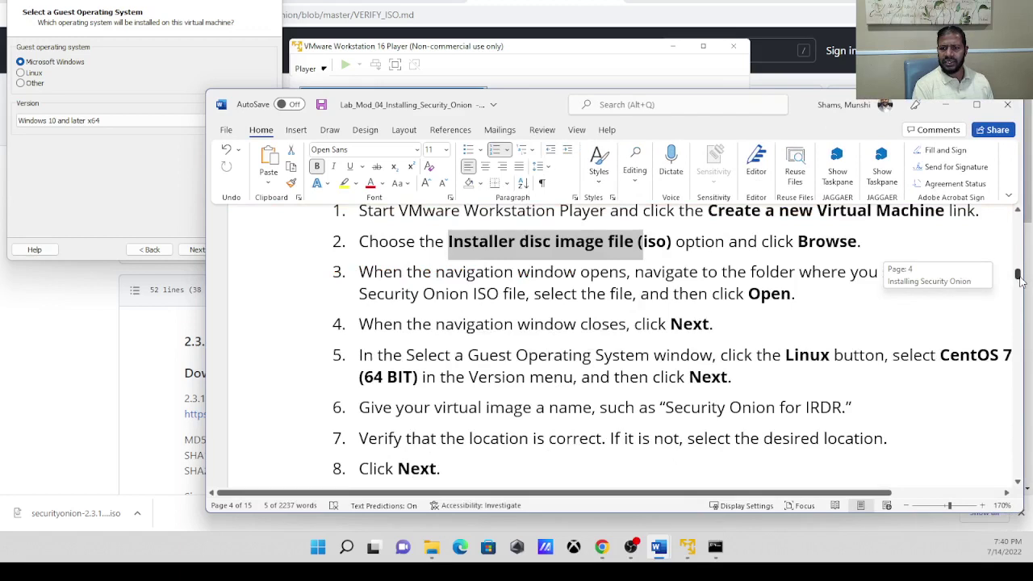
Choose Linux as the guest OS with version CentOS 7 64-bit.
{"action": "left_click", "coordinate": [147, 204]}
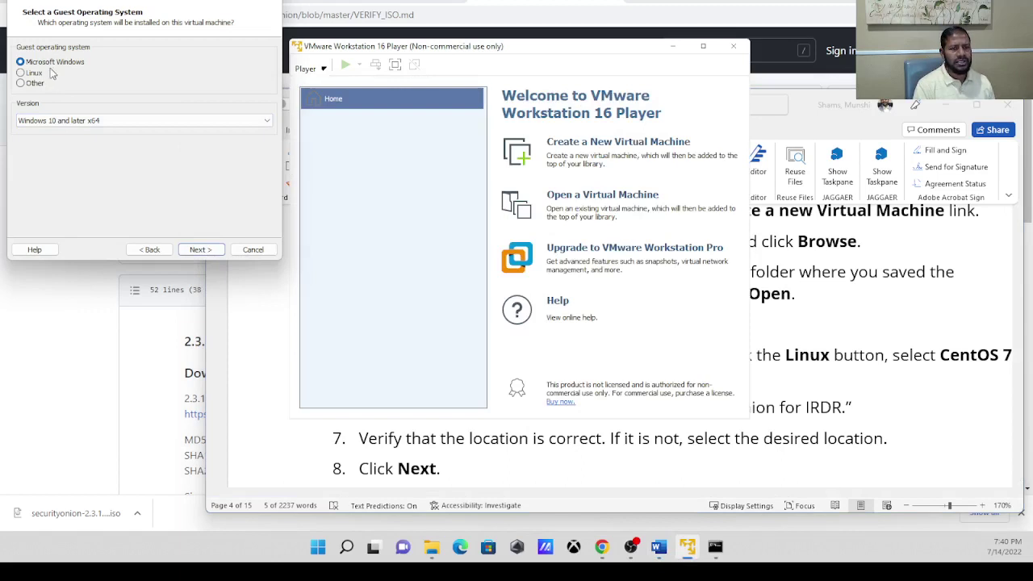
{"action": "left_click", "coordinate": [34, 74]}
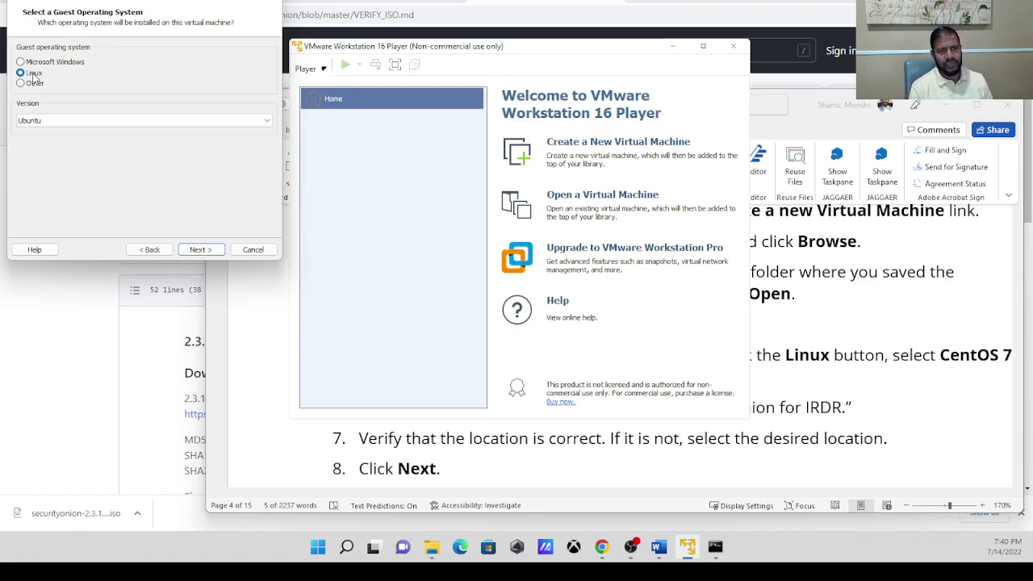
{"action": "left_click", "coordinate": [130, 121]}
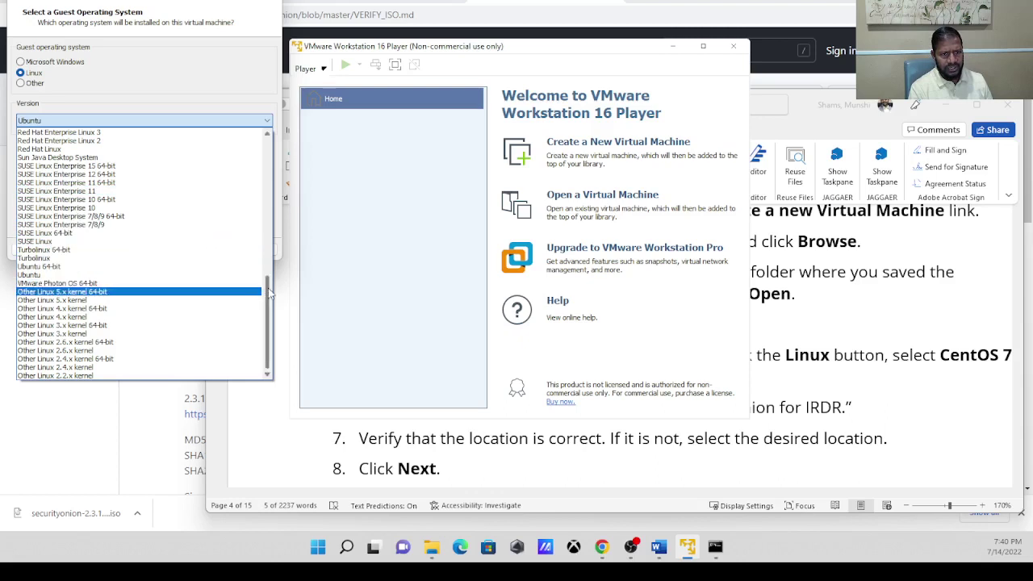
{"action": "left_click_drag", "start_coordinate": [269, 294], "coordinate": [274, 145]}
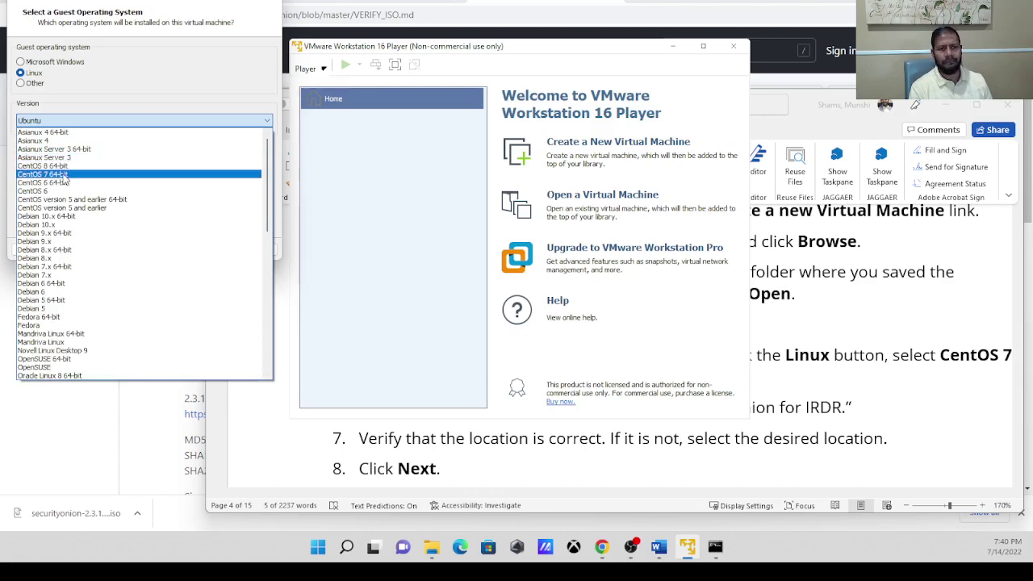
{"action": "left_click", "coordinate": [65, 178]}
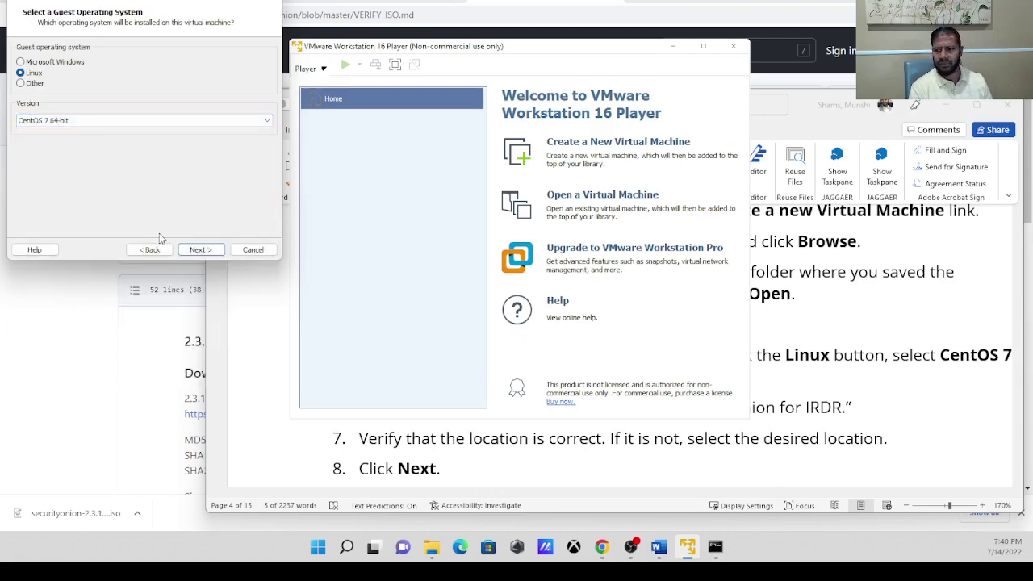
Replace the default VM name with 'Security Onion for IRDR' and advance to Specify Disk Capacity.
{"action": "left_click", "coordinate": [199, 249]}
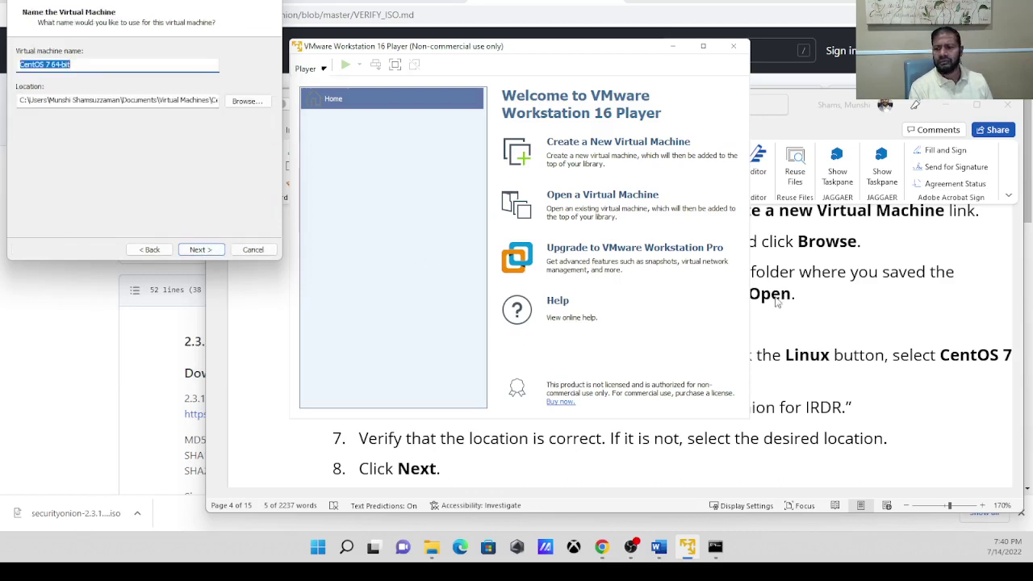
{"action": "left_click", "coordinate": [831, 357]}
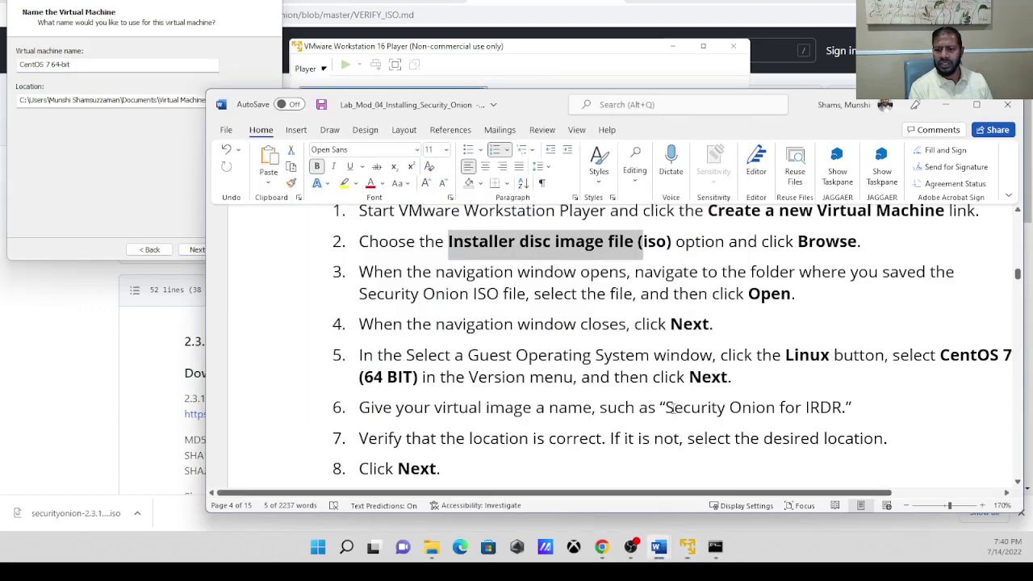
{"action": "left_click_drag", "start_coordinate": [669, 406], "coordinate": [849, 405]}
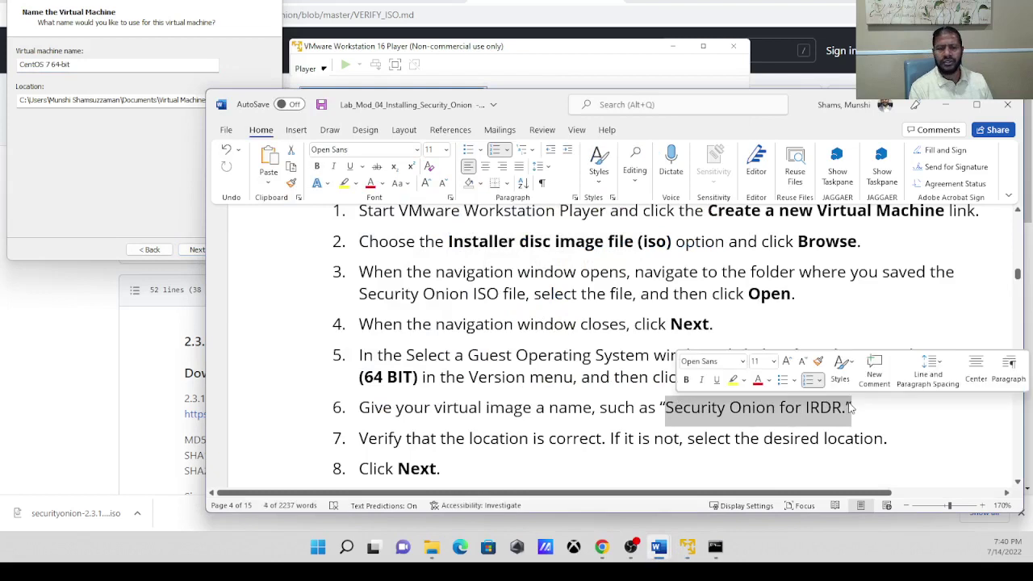
{"action": "left_click", "coordinate": [94, 66]}
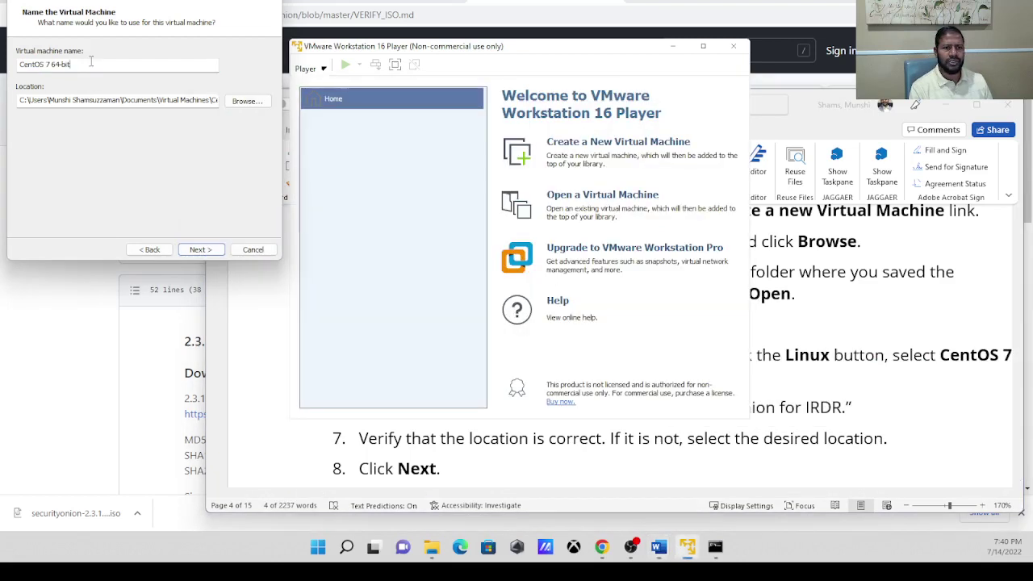
{"action": "double_click", "coordinate": [91, 63]}
{"action": "left_click", "coordinate": [92, 62]}
{"action": "key", "text": "BackSpace"}
{"action": "key", "text": "BackSpace"}
{"action": "key", "text": "BackSpace"}
{"action": "key", "text": "BackSpace"}
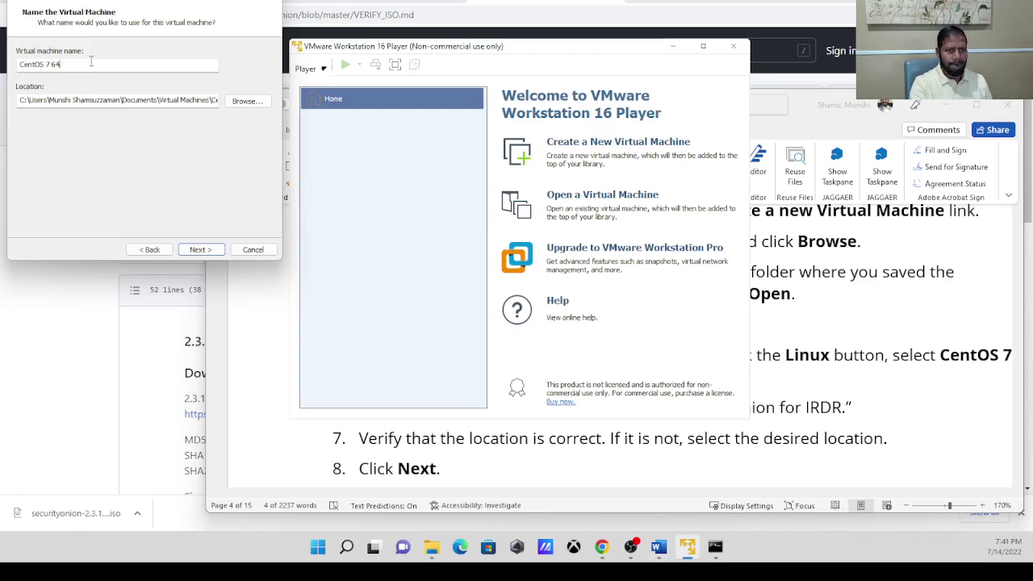
{"action": "key", "text": "BackSpace"}
{"action": "key", "text": "BackSpace"}
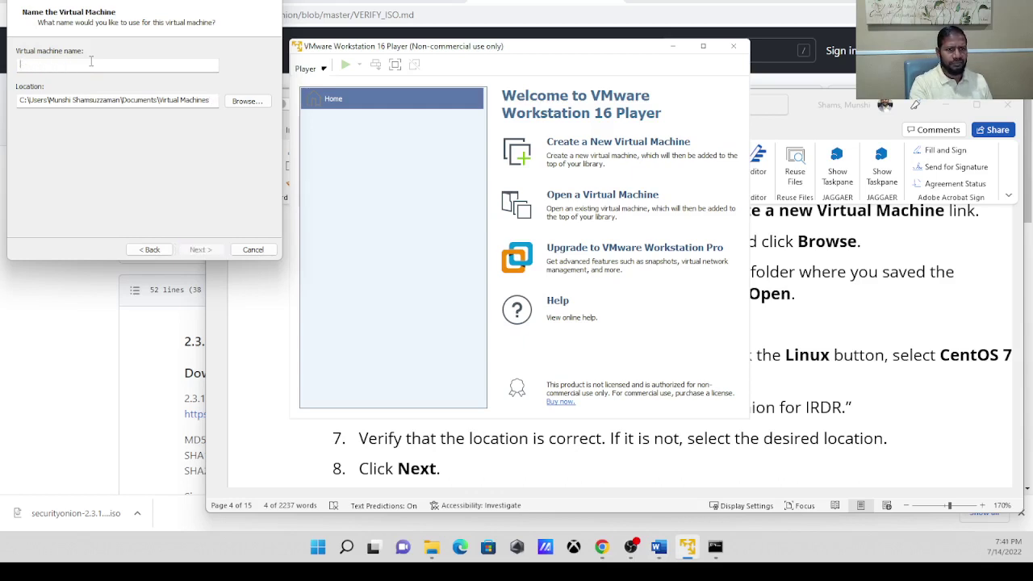
{"action": "type", "text": "Security Onion for IRDR"}
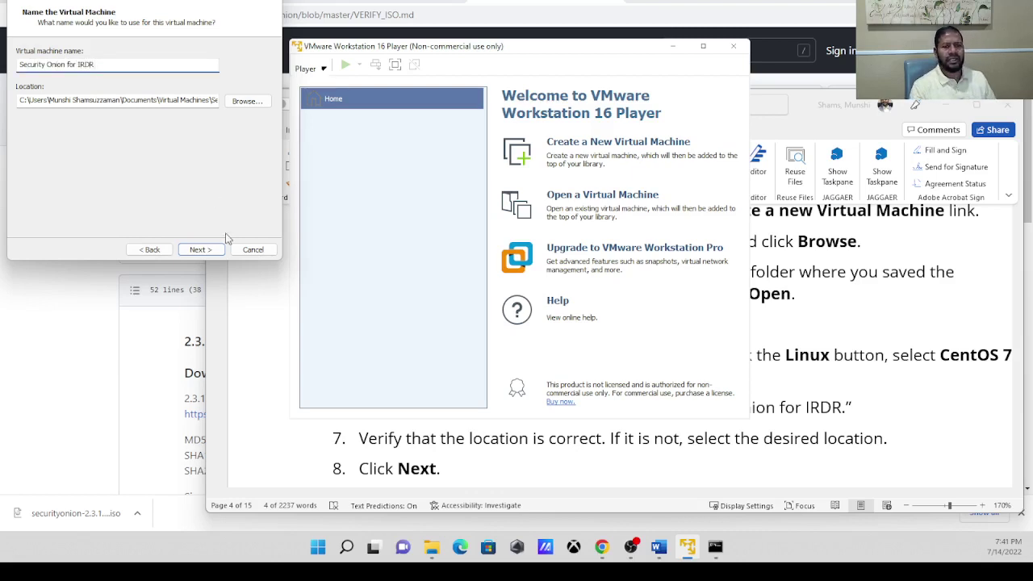
{"action": "left_click", "coordinate": [202, 251]}
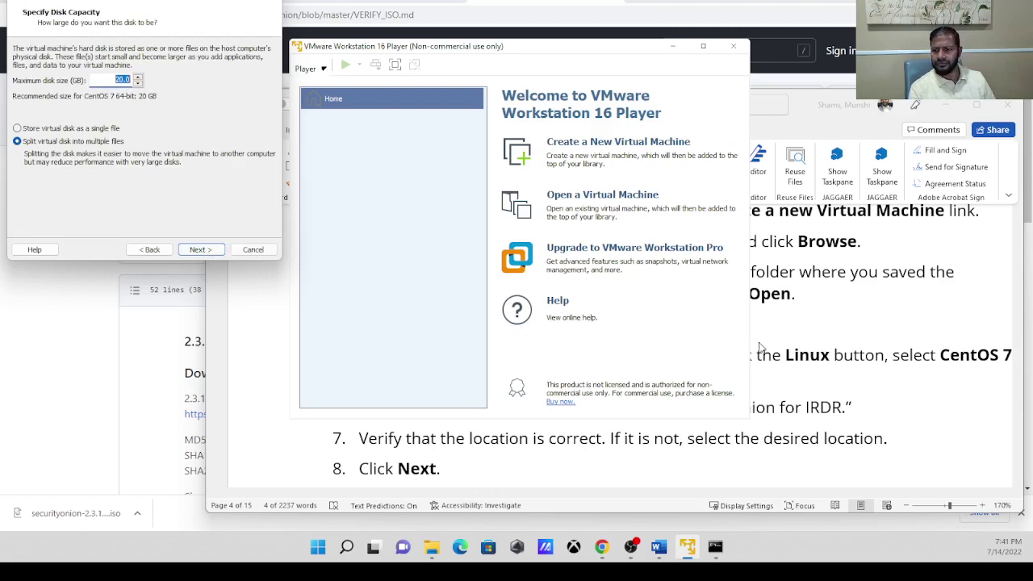
Change the maximum disk size from 20.0 to 200 GB, then open Customize Hardware.
{"action": "left_click", "coordinate": [839, 398]}
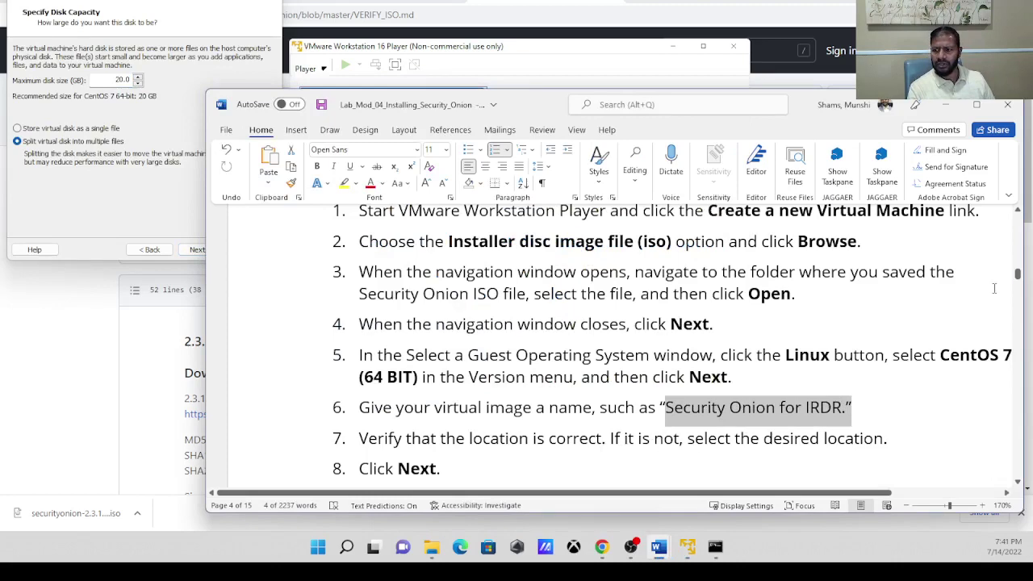
{"action": "left_click_drag", "start_coordinate": [1018, 274], "coordinate": [1018, 276]}
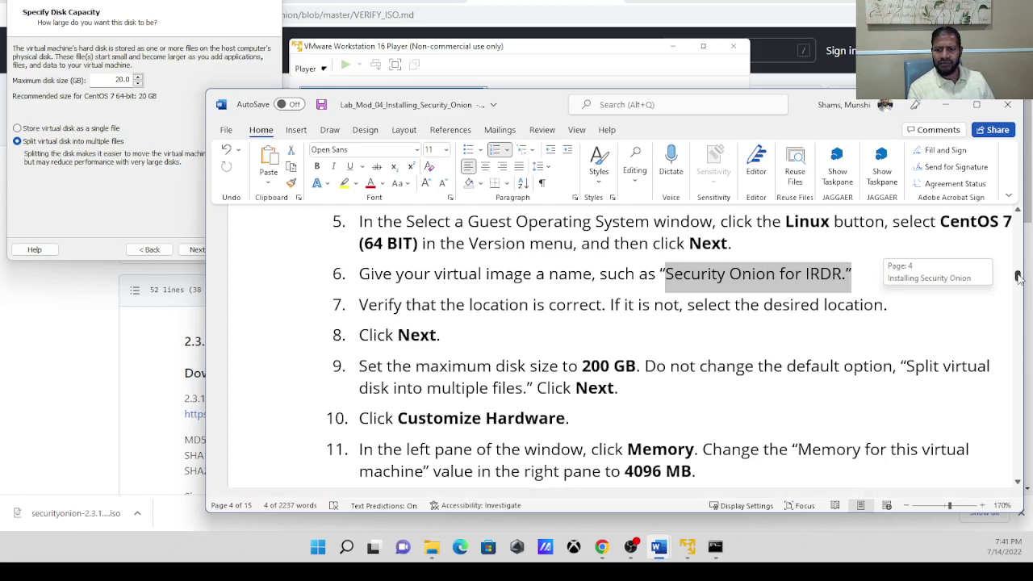
{"action": "left_click_drag", "start_coordinate": [1019, 277], "coordinate": [1018, 278]}
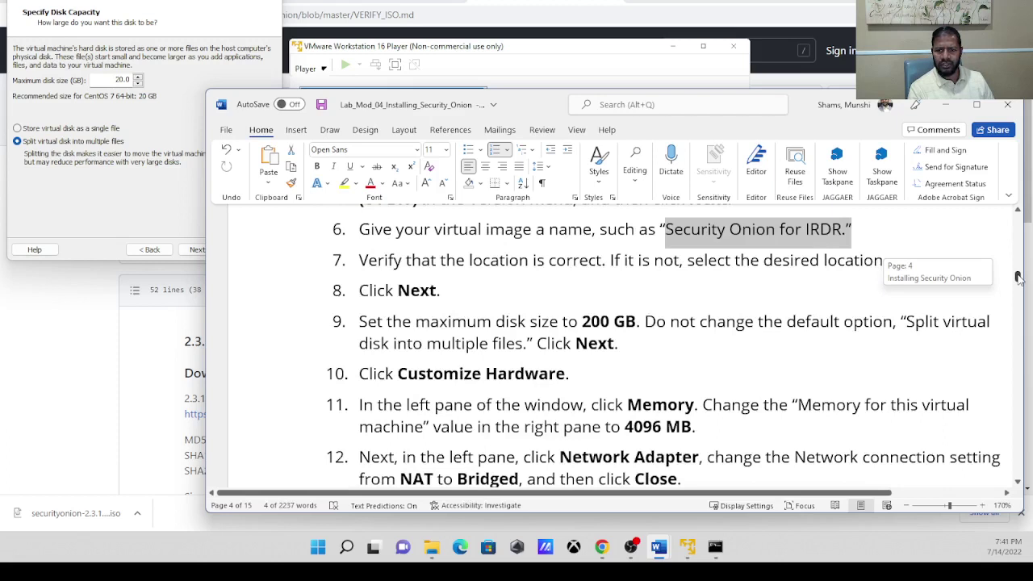
{"action": "left_click", "coordinate": [134, 196]}
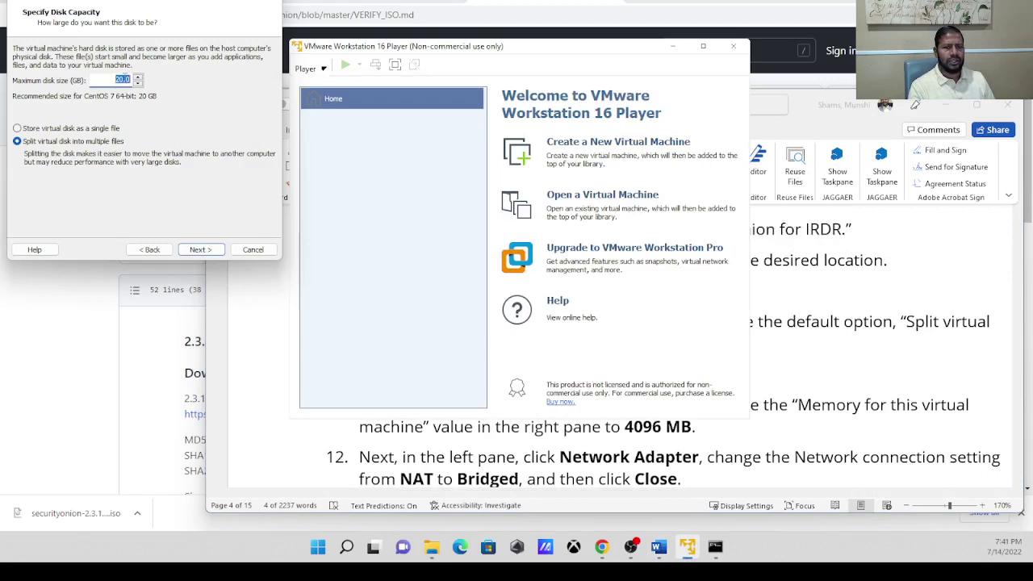
{"action": "left_click", "coordinate": [116, 78]}
{"action": "left_click_drag", "start_coordinate": [114, 79], "coordinate": [138, 79]}
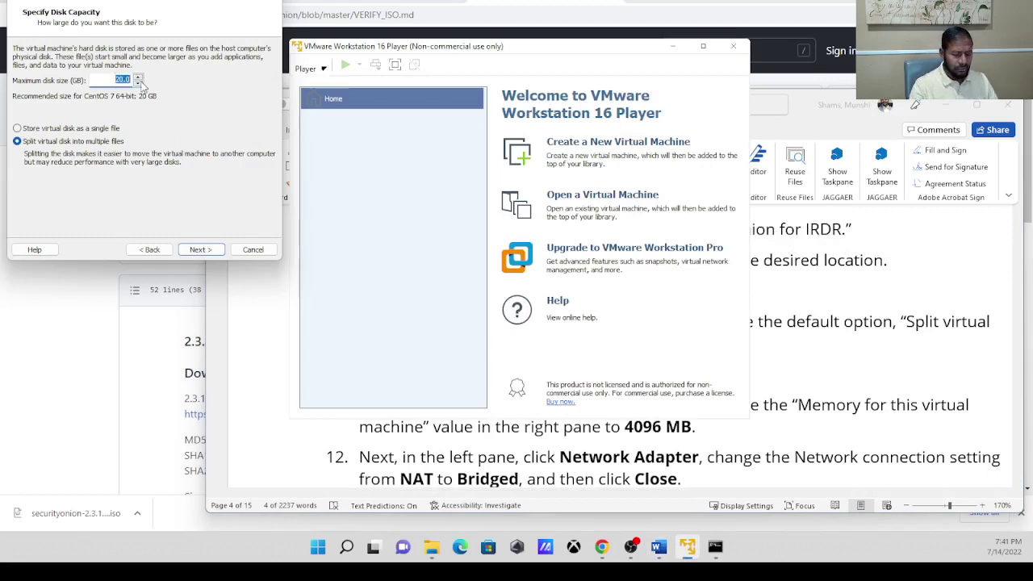
{"action": "type", "text": "200"}
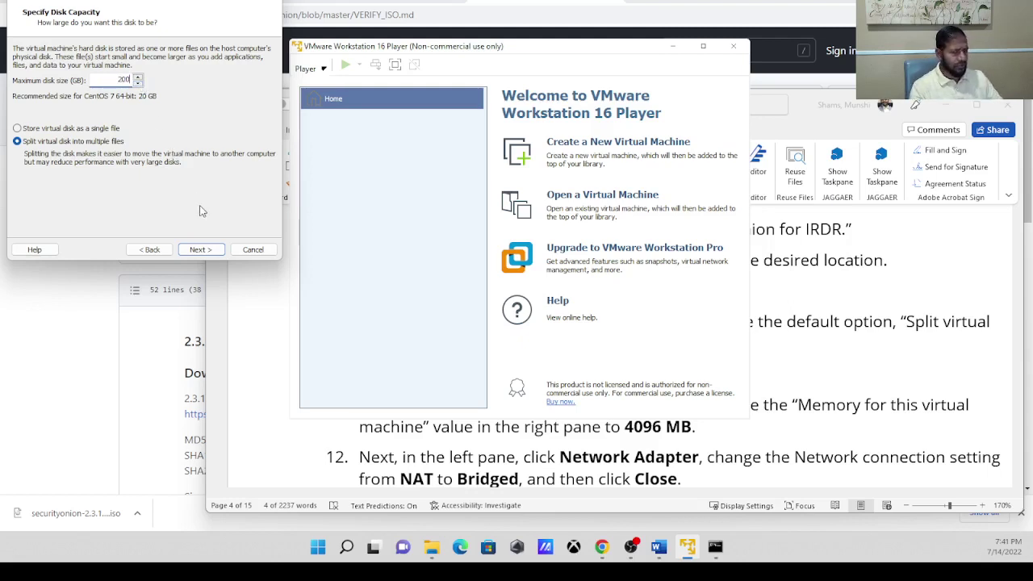
{"action": "key", "text": "Tab"}
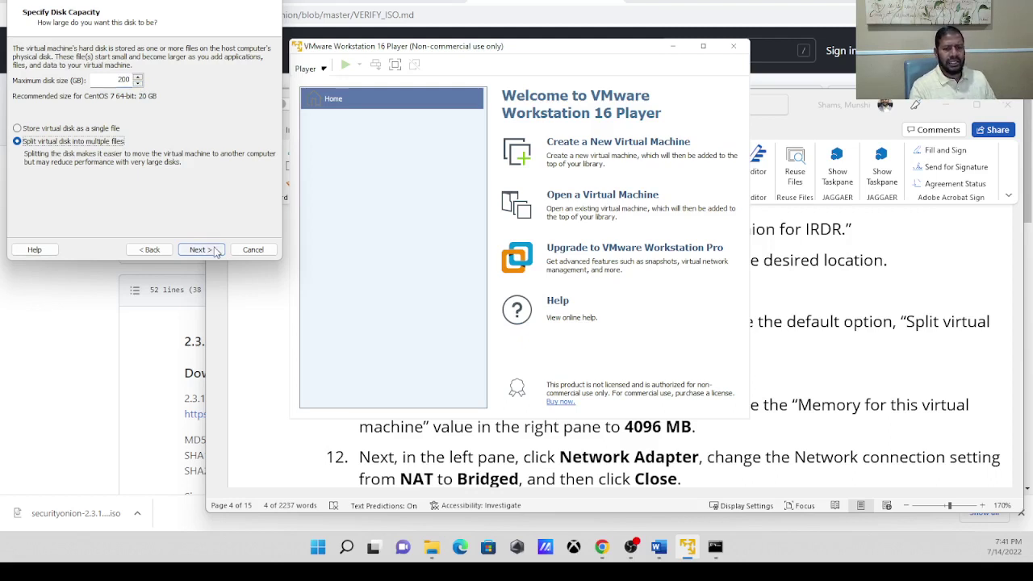
{"action": "left_click", "coordinate": [215, 251]}
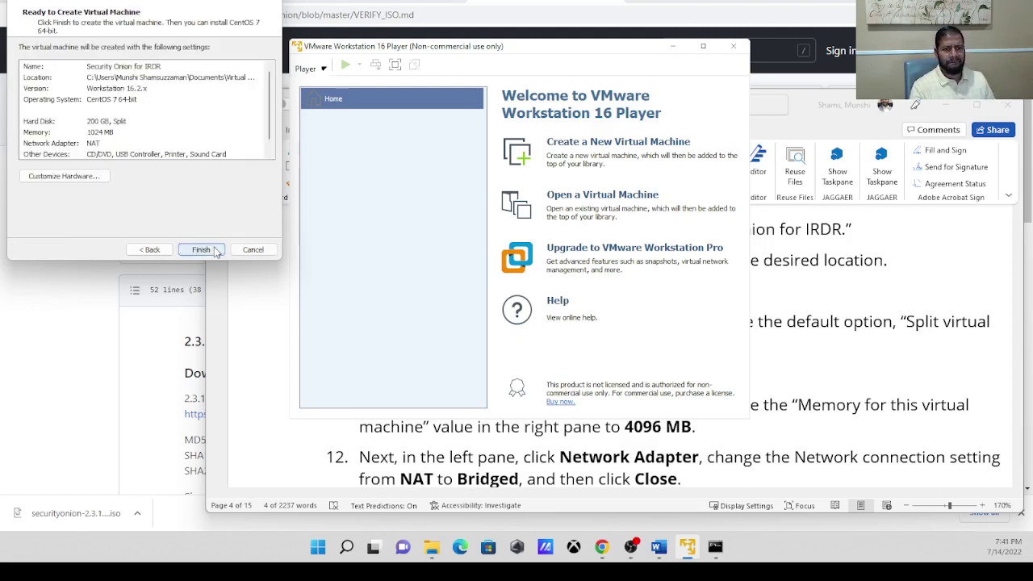
{"action": "left_click", "coordinate": [91, 179]}
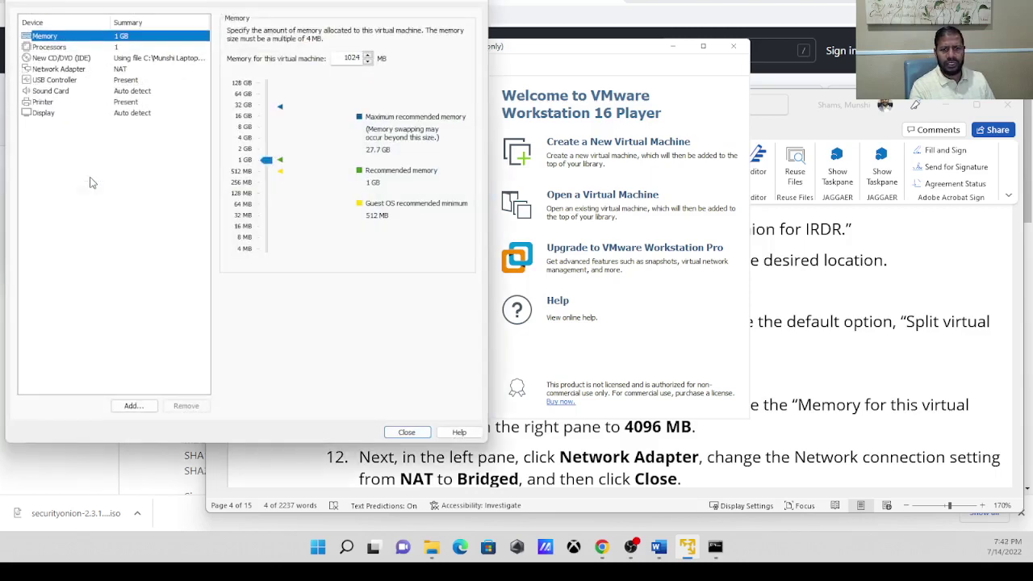
Check the lab instructions for the required 4096 MB memory value.
{"action": "left_click", "coordinate": [844, 345]}
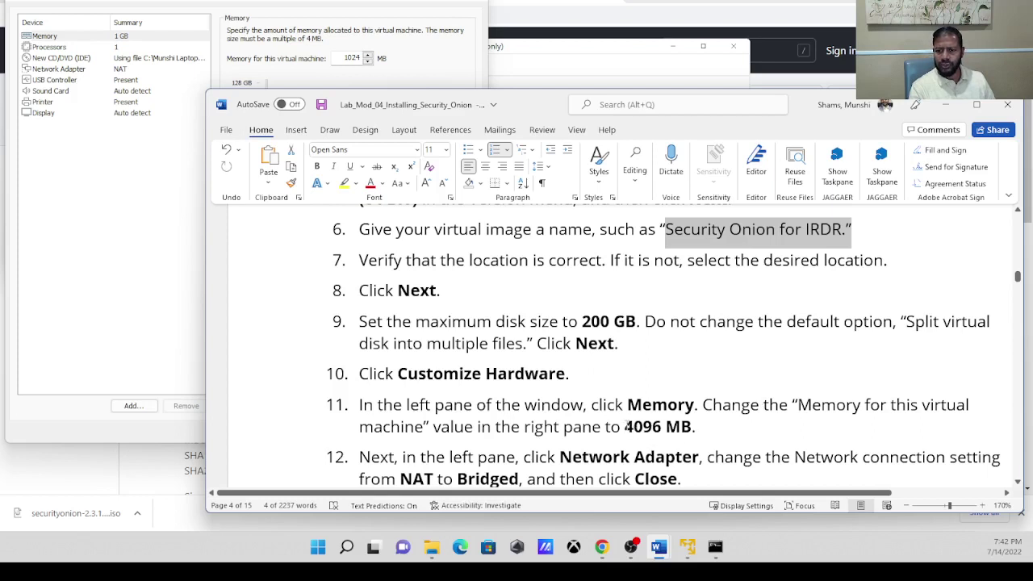
{"action": "left_click_drag", "start_coordinate": [625, 427], "coordinate": [707, 423]}
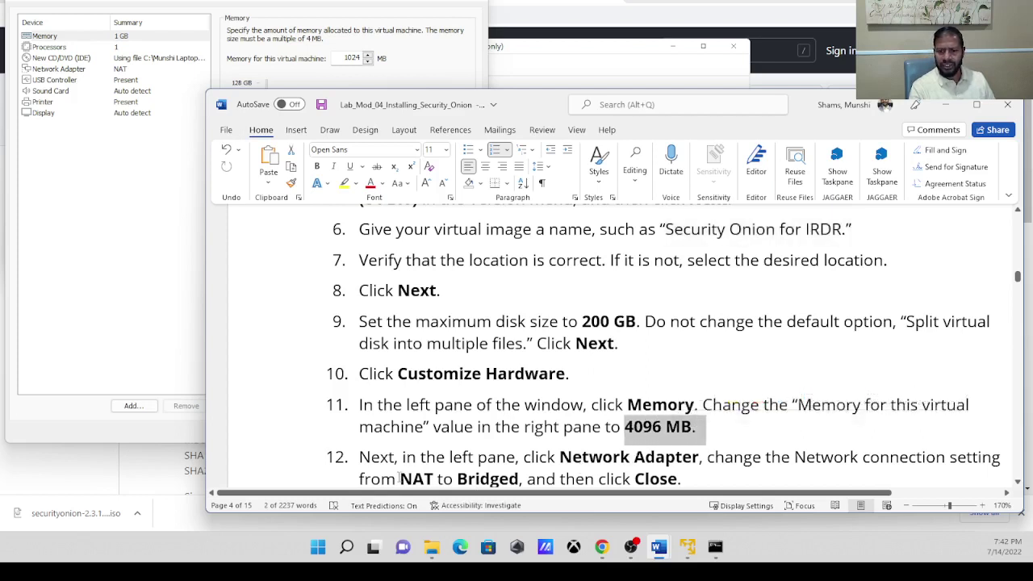
{"action": "left_click_drag", "start_coordinate": [401, 479], "coordinate": [518, 438]}
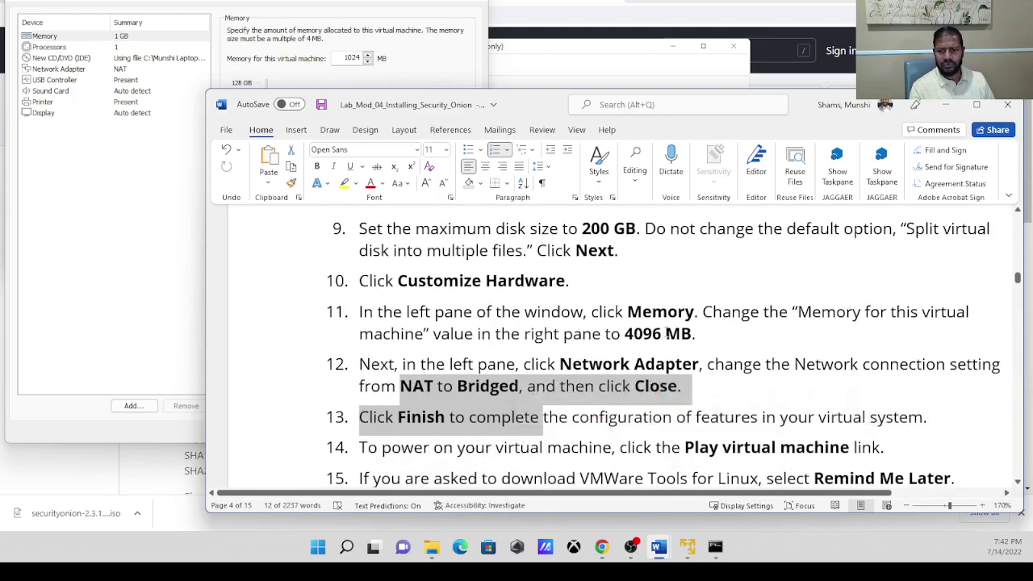
{"action": "left_click", "coordinate": [667, 334]}
Change the VM's memory from 1024 MB to 4096 MB.
{"action": "left_click", "coordinate": [182, 216]}
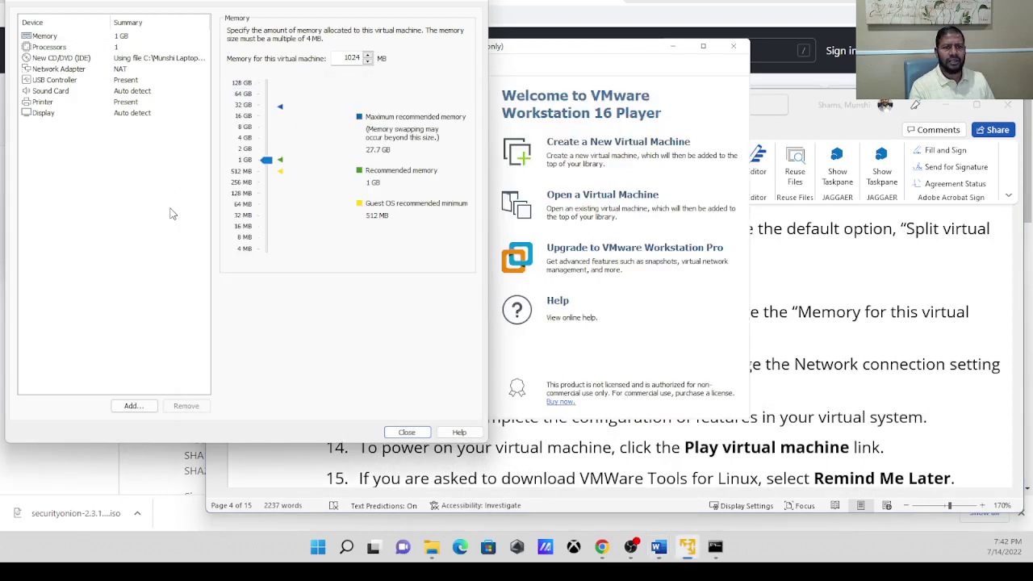
{"action": "left_click", "coordinate": [52, 37]}
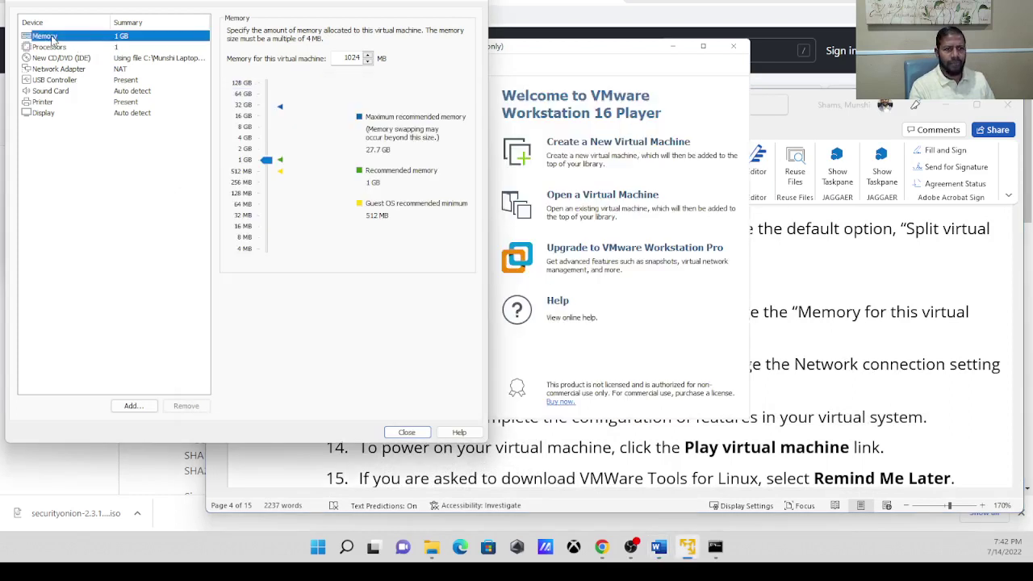
{"action": "double_click", "coordinate": [341, 57]}
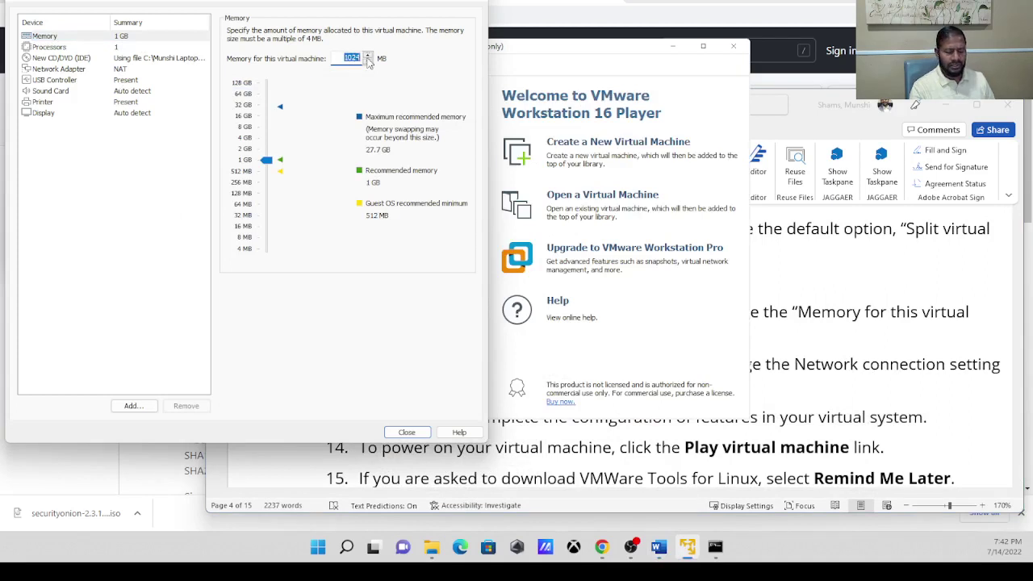
{"action": "type", "text": "40"}
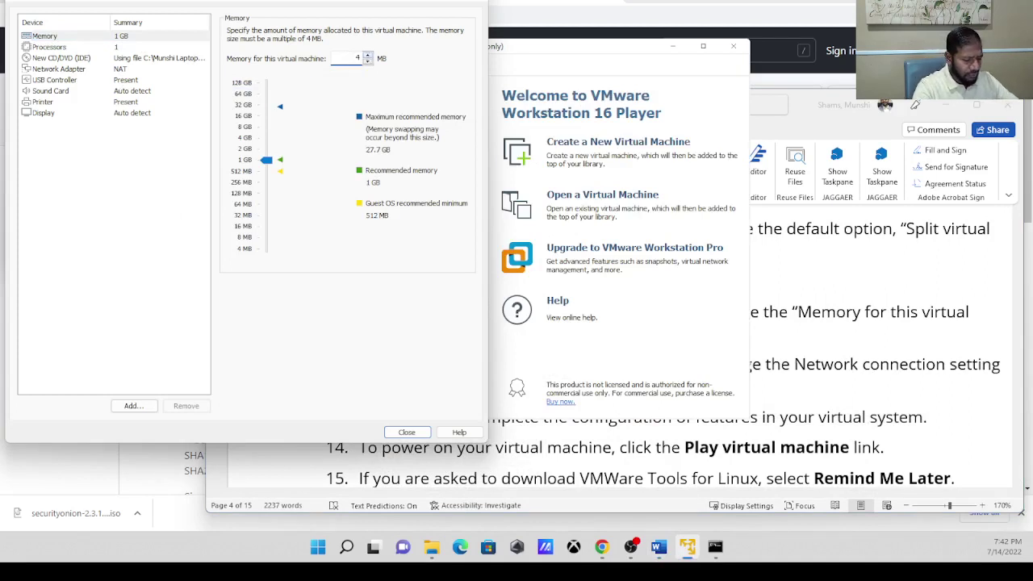
{"action": "type", "text": "96"}
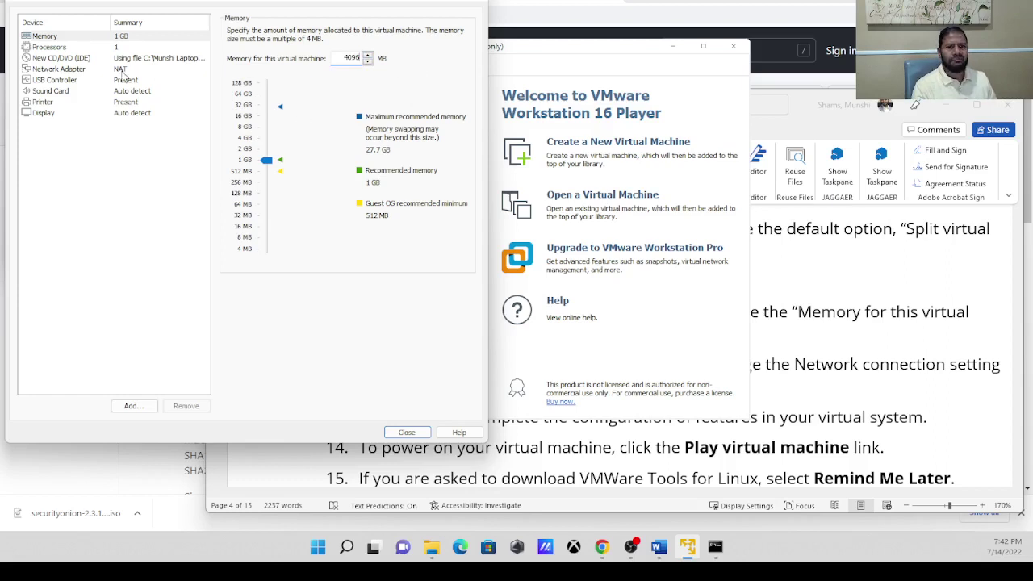
Switch the network adapter from NAT to Bridged, then recheck the Memory page.
{"action": "left_click", "coordinate": [78, 71]}
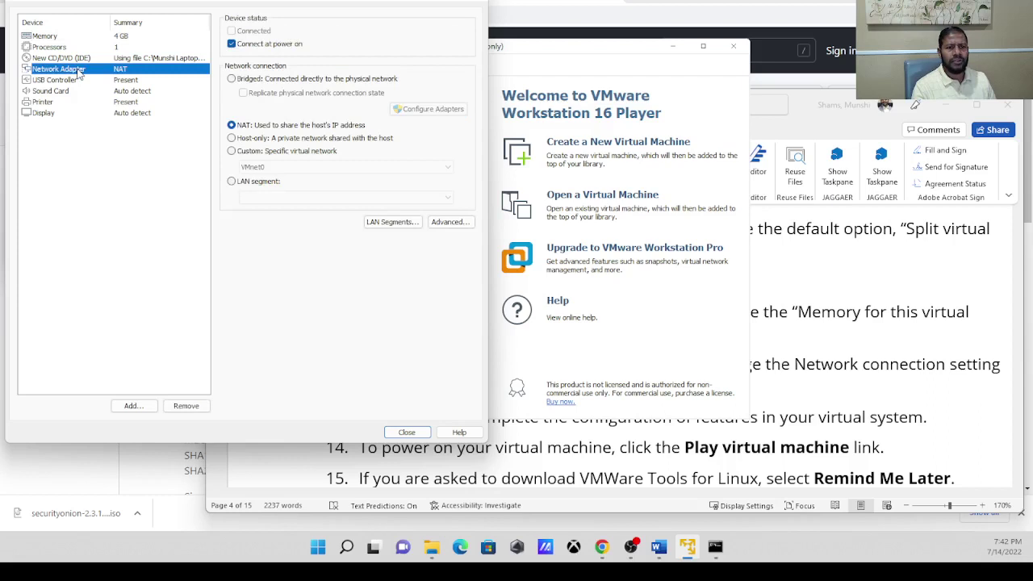
{"action": "left_click", "coordinate": [233, 81]}
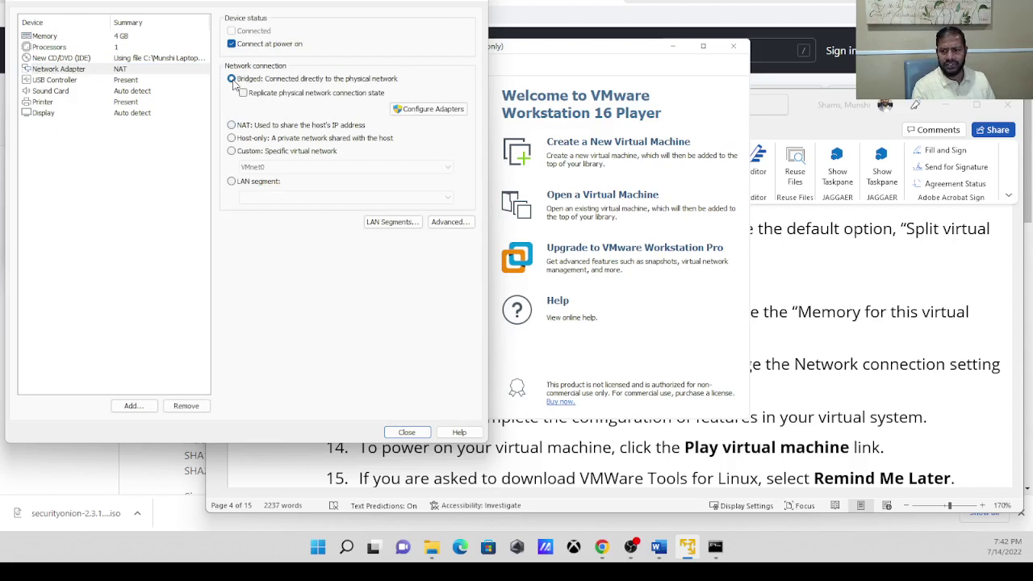
{"action": "left_click", "coordinate": [58, 37]}
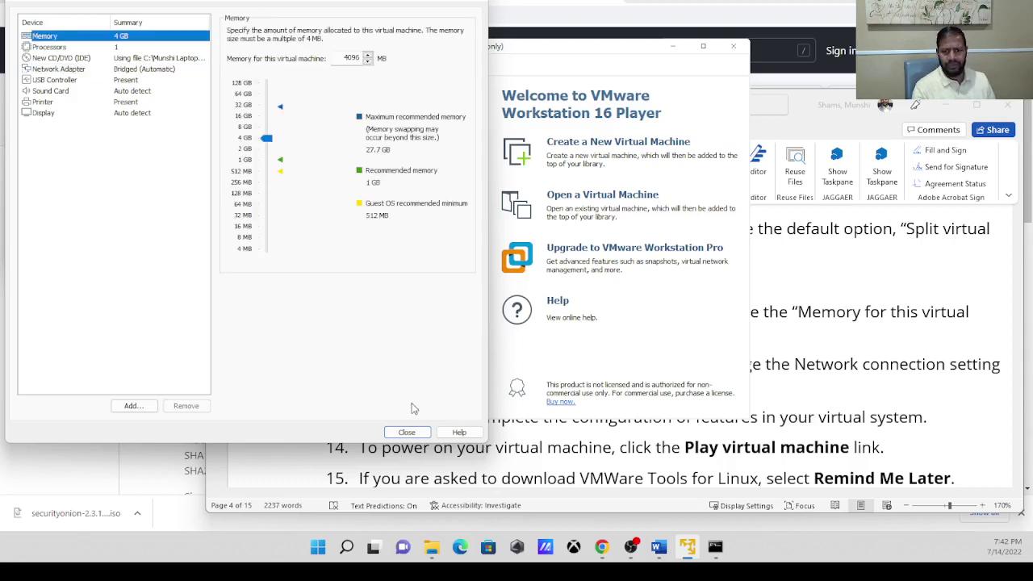
Tidy the step 11 memory value in the instructions, then close the hardware settings.
{"action": "left_click", "coordinate": [835, 385]}
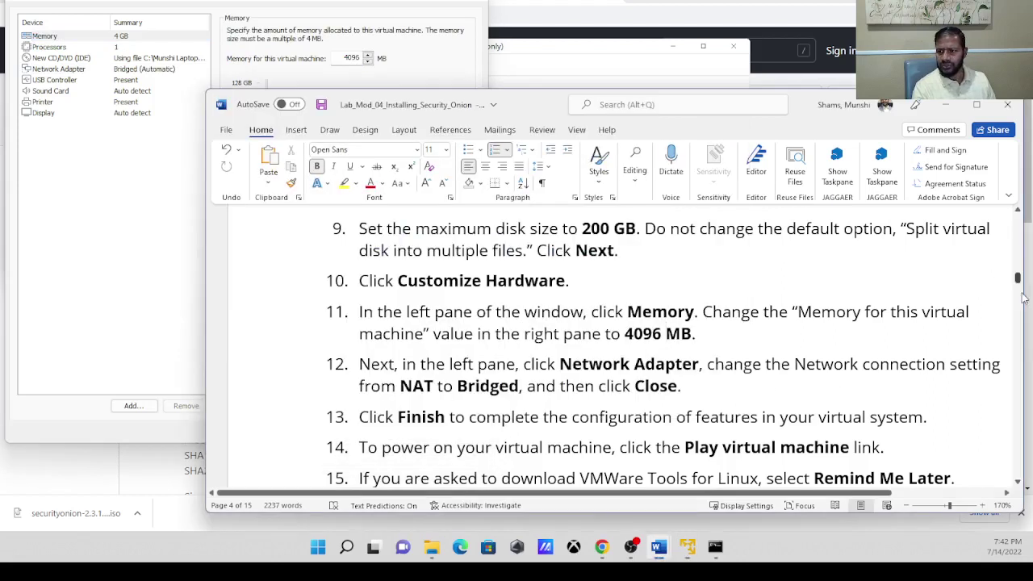
{"action": "left_click_drag", "start_coordinate": [1017, 276], "coordinate": [1018, 279]}
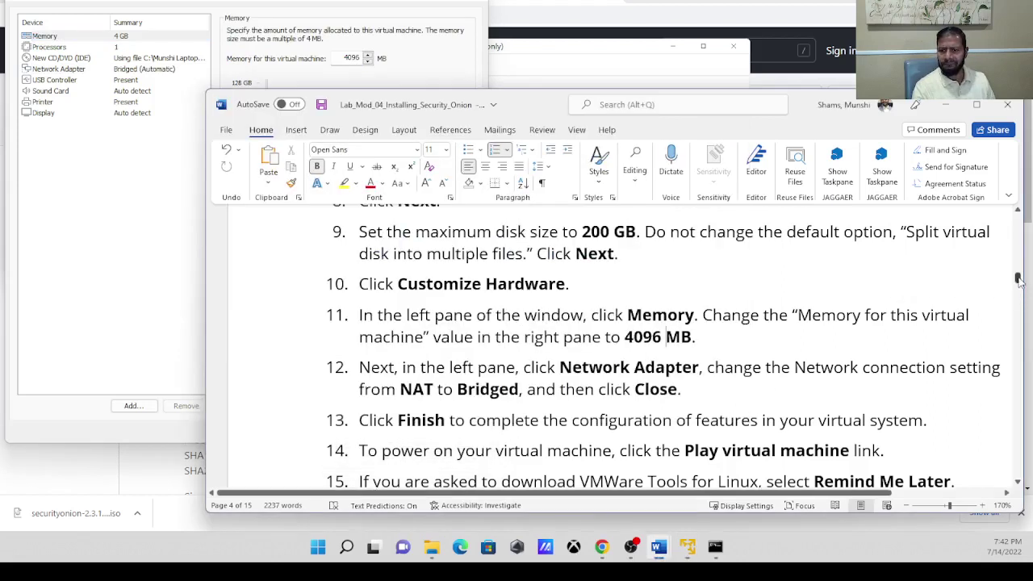
{"action": "left_click", "coordinate": [666, 336]}
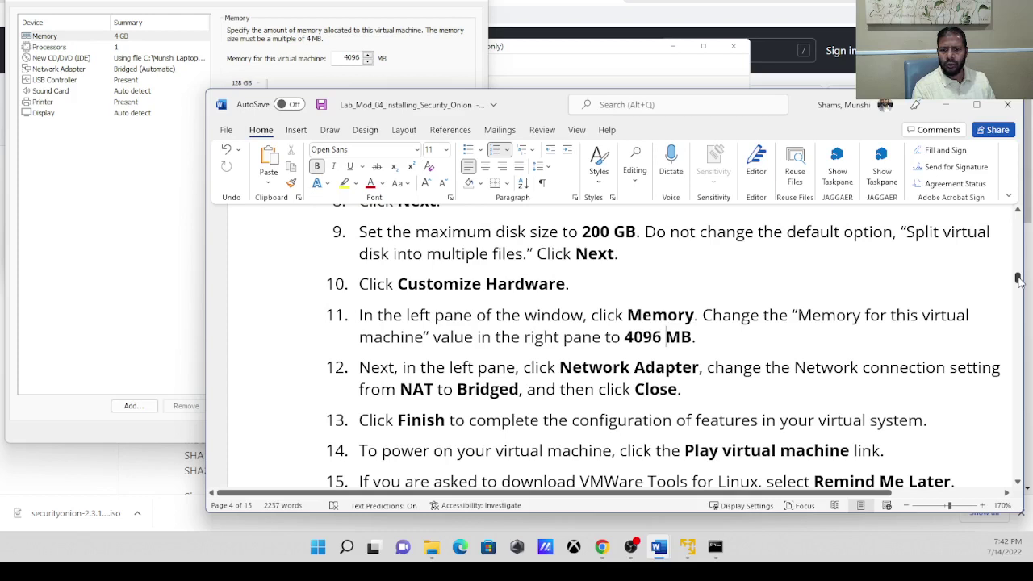
{"action": "key", "text": "Delete"}
{"action": "key", "text": "BackSpace"}
{"action": "type", "text": "***"}
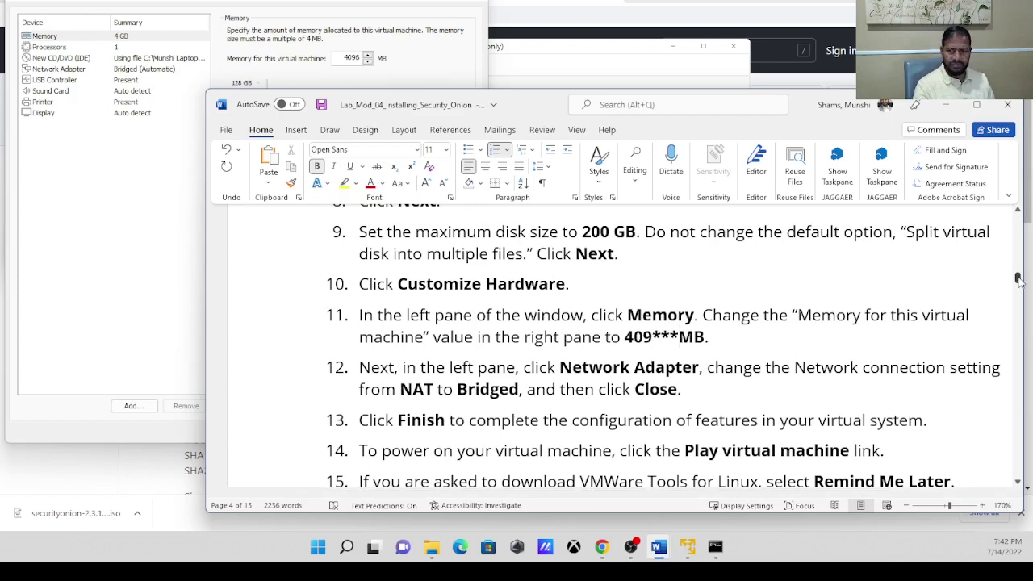
{"action": "key", "text": "BackSpace"}
{"action": "key", "text": "BackSpace"}
{"action": "key", "text": "BackSpace"}
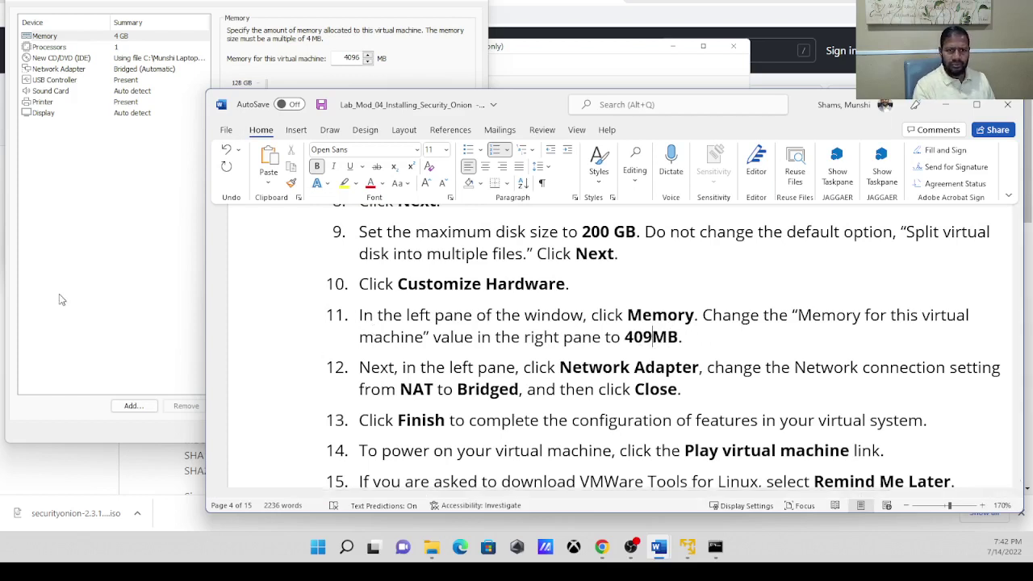
{"action": "left_click", "coordinate": [97, 261]}
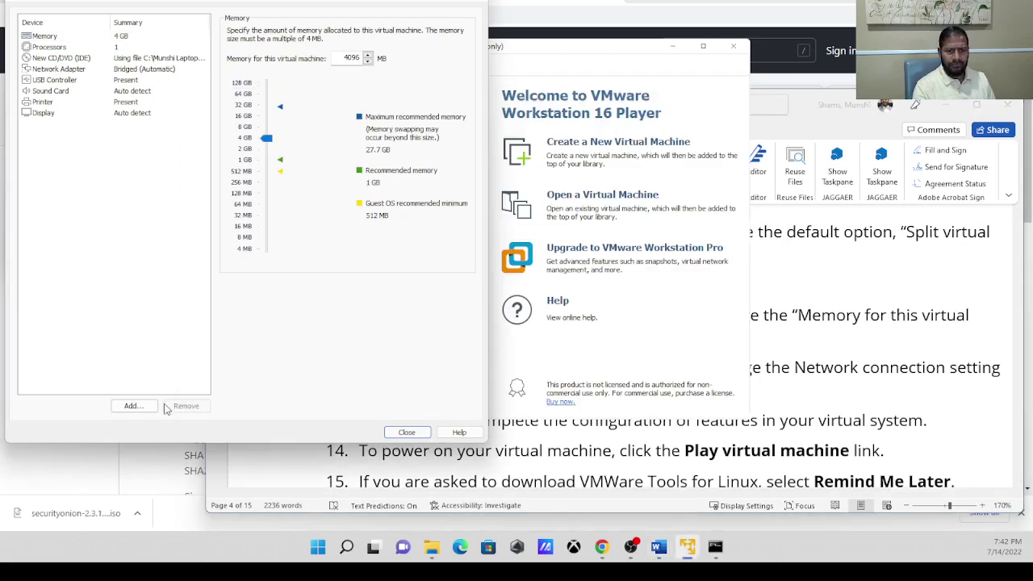
{"action": "left_click", "coordinate": [406, 433]}
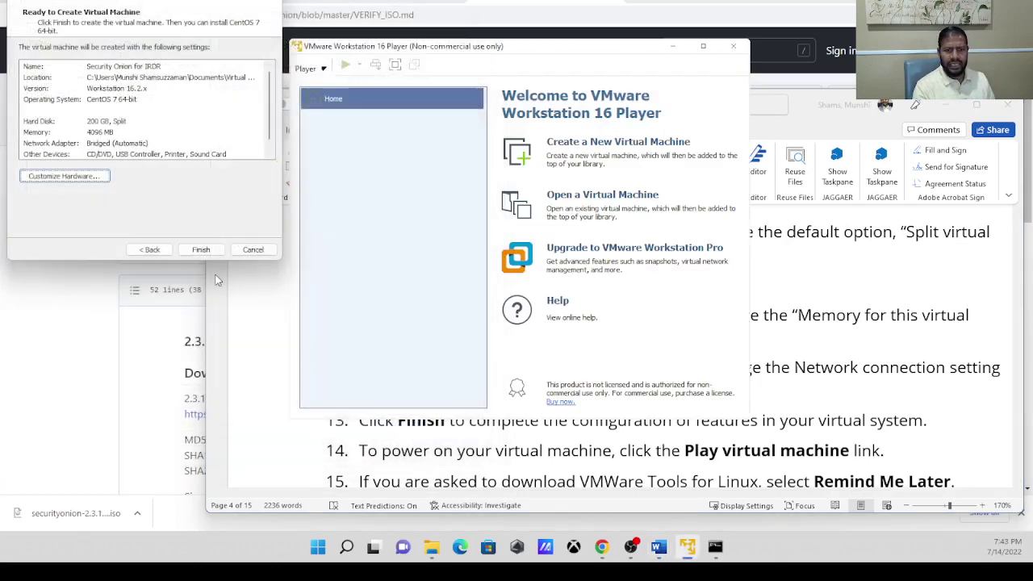
Finish creating the Security Onion for IRDR VM, then bring up instruction steps 12–16.
{"action": "left_click", "coordinate": [212, 252]}
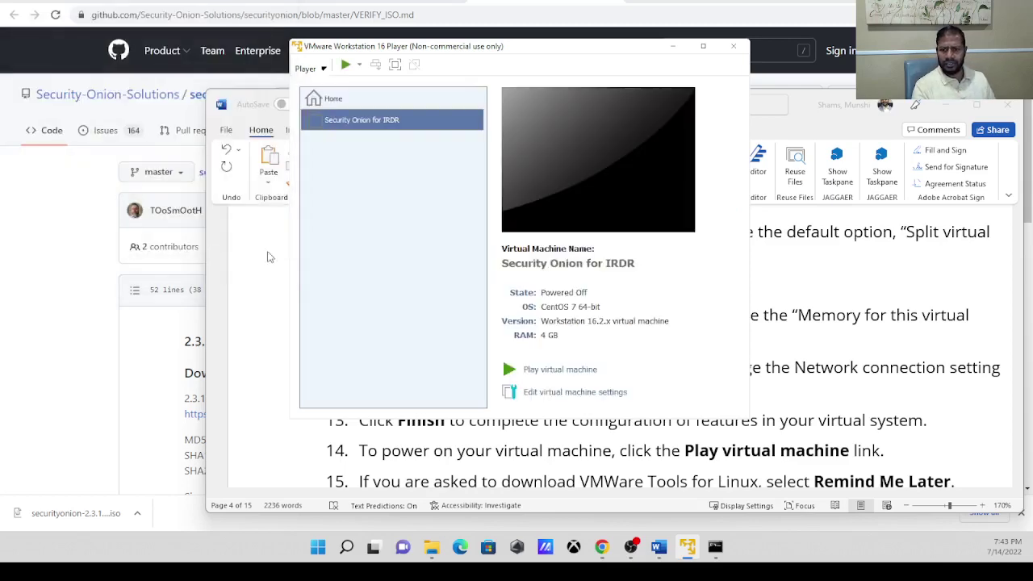
{"action": "left_click", "coordinate": [859, 367]}
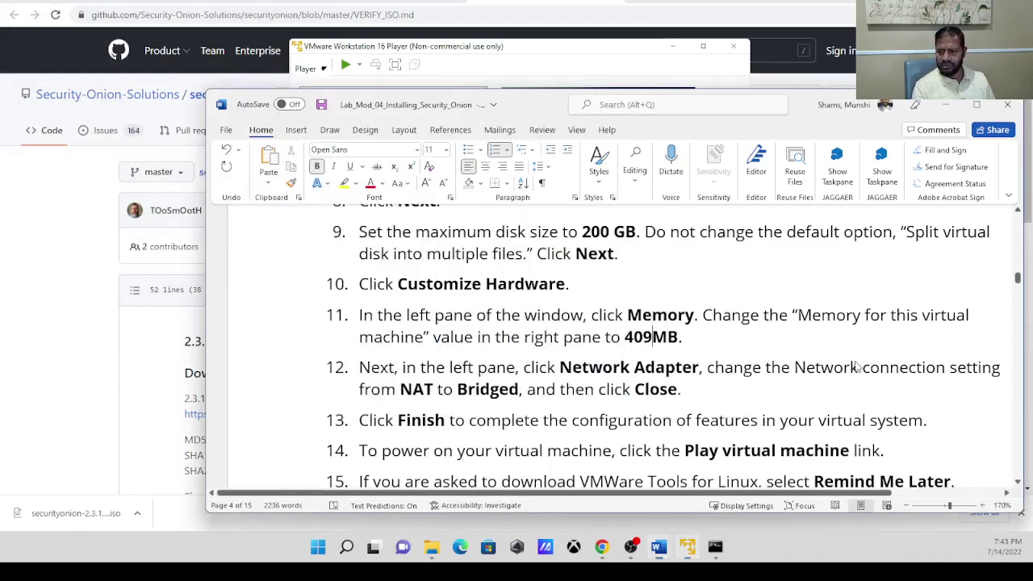
{"action": "left_click_drag", "start_coordinate": [1017, 280], "coordinate": [1017, 282]}
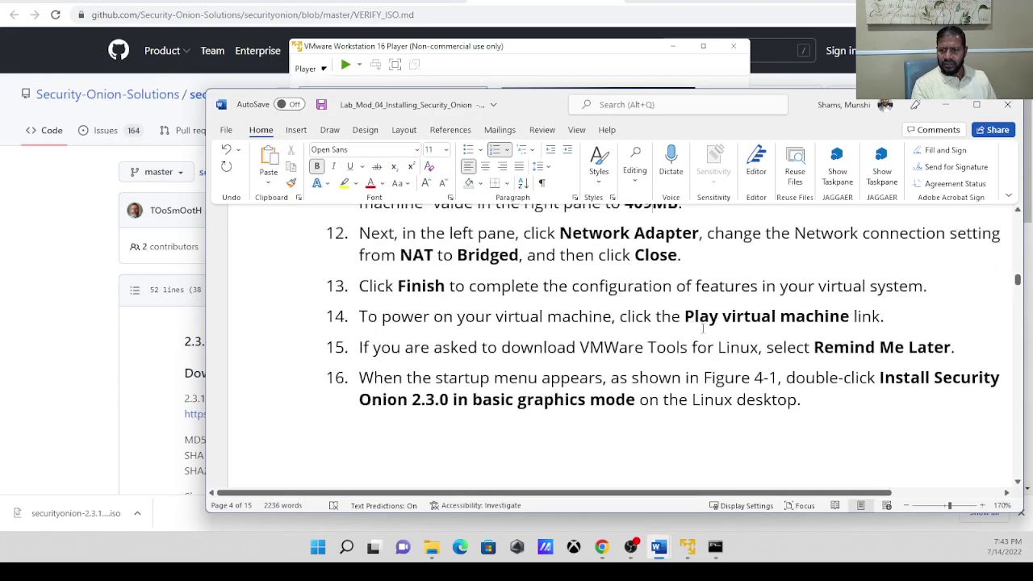
Highlight step 14's 'Play virtual machine' instruction, then return to the VMware player.
{"action": "left_click_drag", "start_coordinate": [684, 316], "coordinate": [828, 315]}
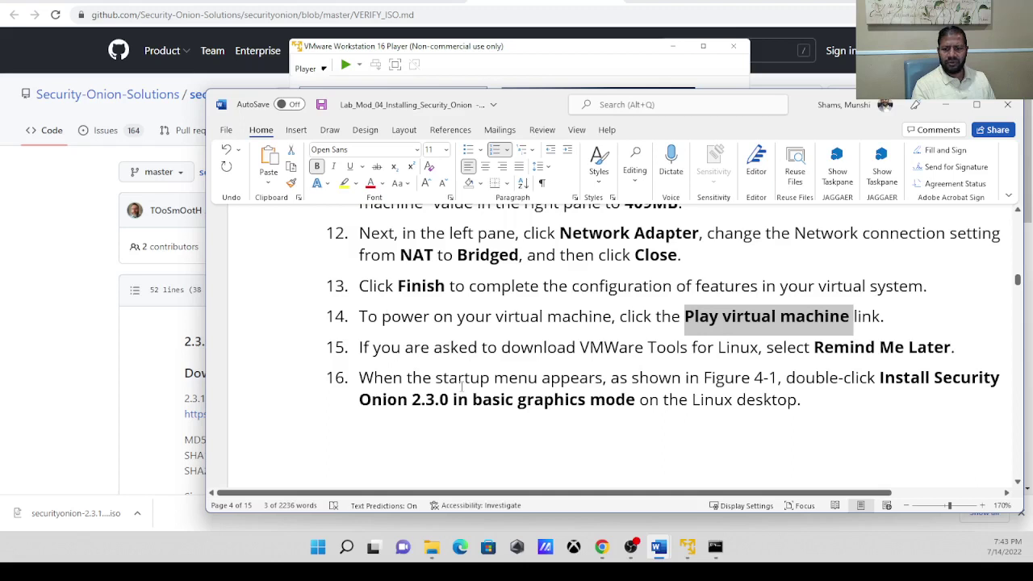
{"action": "left_click", "coordinate": [686, 546]}
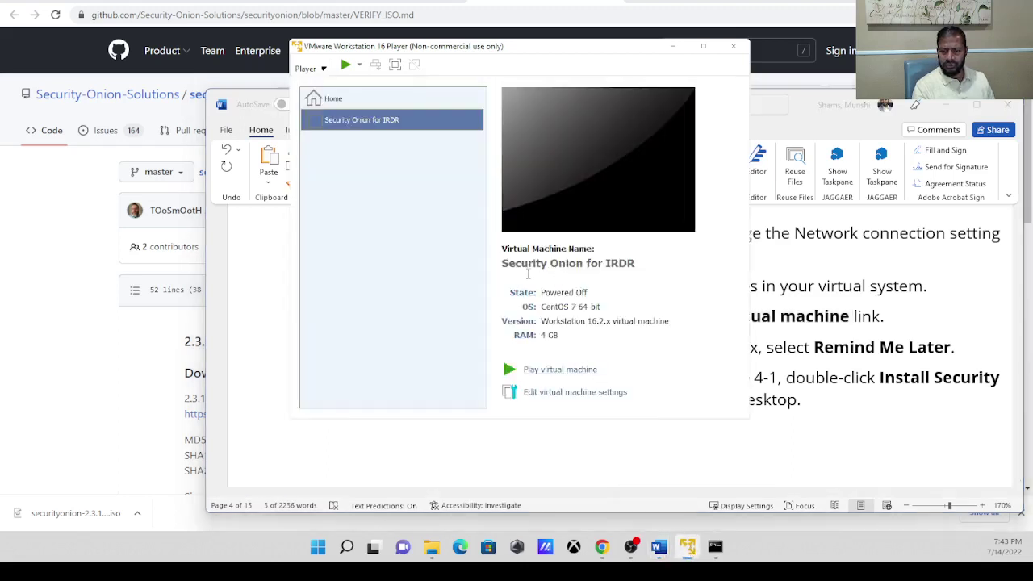
Power on the VM, dismiss the Removable Devices notice, and halt the boot countdown with arrow keys.
{"action": "left_click", "coordinate": [559, 370]}
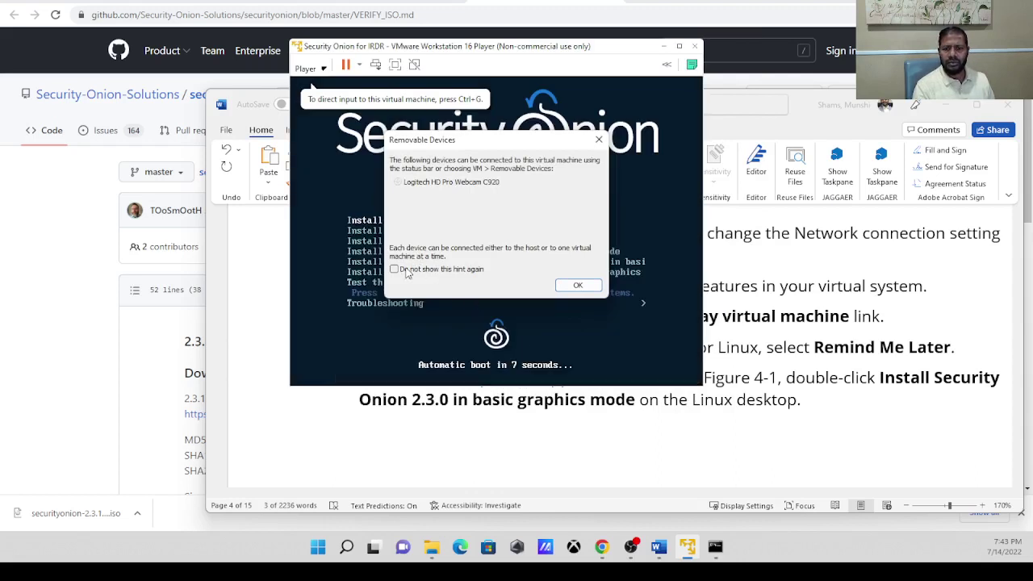
{"action": "left_click", "coordinate": [569, 287]}
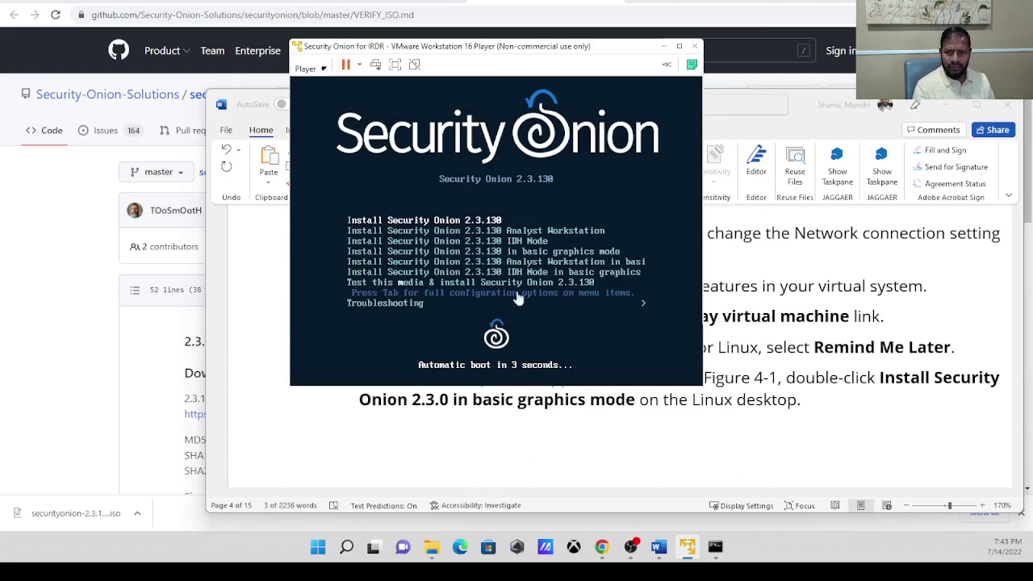
{"action": "left_click", "coordinate": [594, 195]}
{"action": "key", "text": "Down"}
{"action": "key", "text": "Down"}
{"action": "key", "text": "Down"}
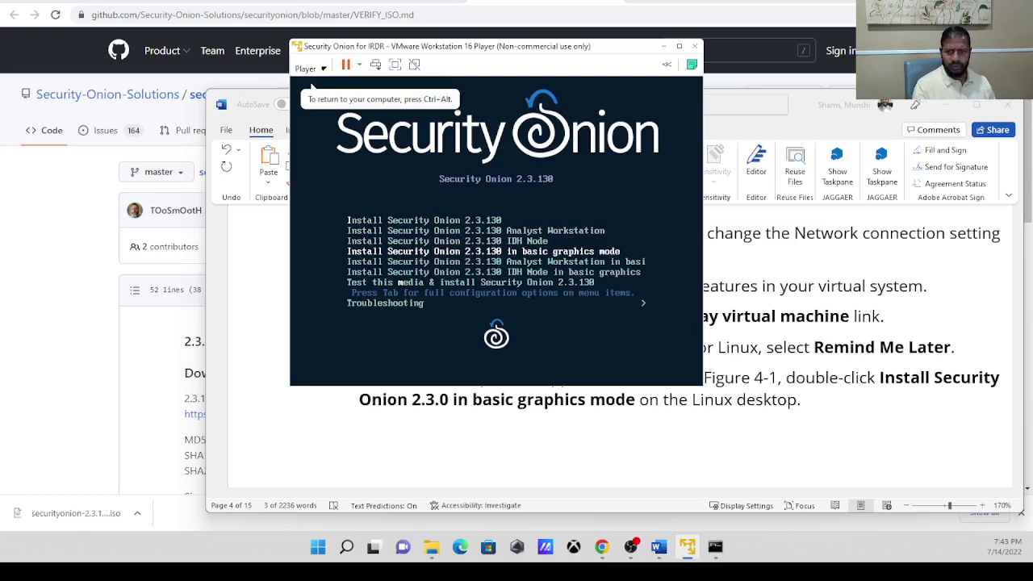
{"action": "key", "text": "Up"}
{"action": "key", "text": "Up"}
{"action": "key", "text": "Down"}
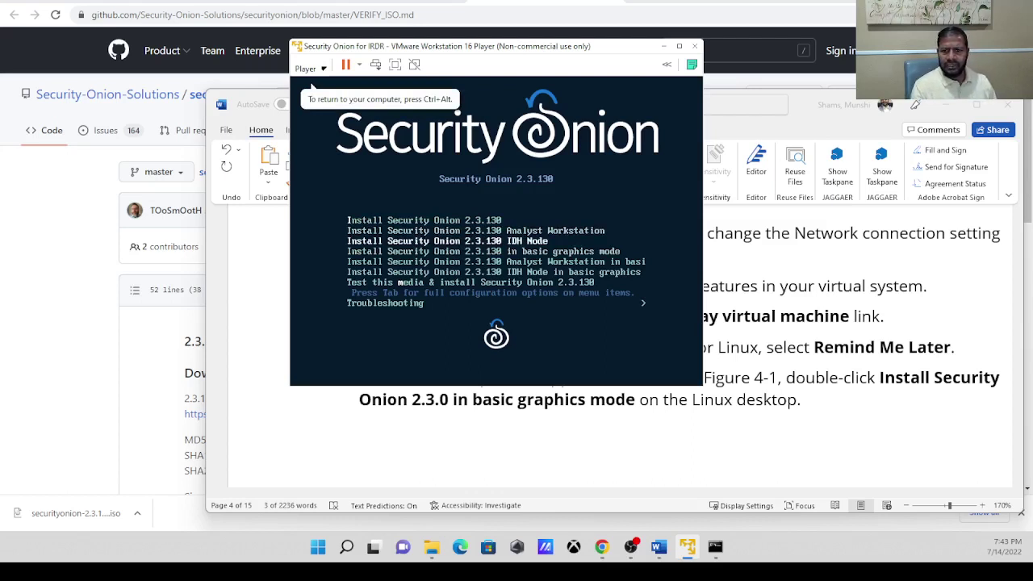
{"action": "key", "text": "Down"}
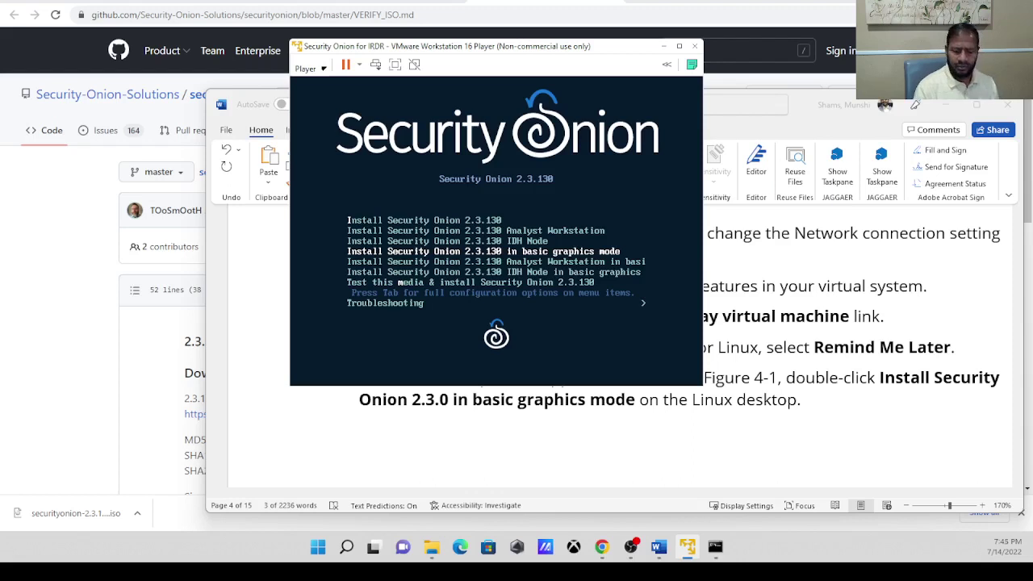
Select 'Install Security Onion 2.3.130 in basic graphics mode' and start it.
{"action": "key", "text": "Down"}
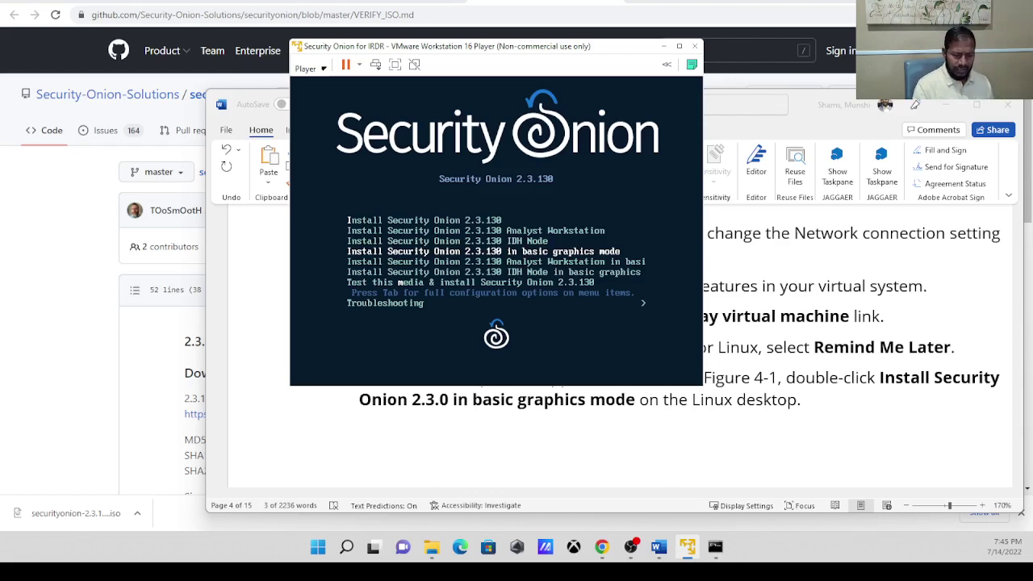
{"action": "key", "text": "Return"}
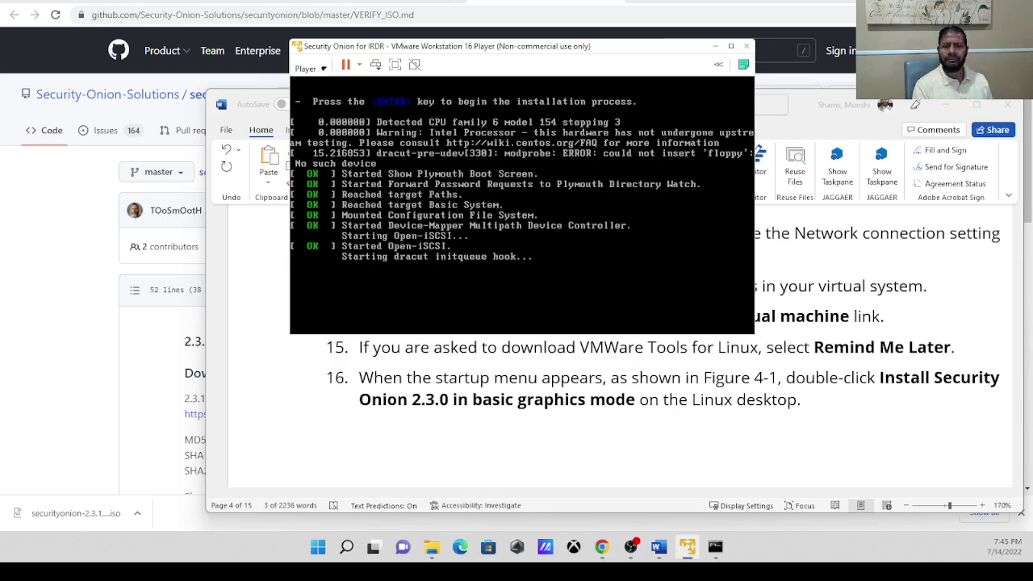
Read lab steps 15–18 in Word and scroll down to Figure 4-2's data-loss warning.
{"action": "left_click", "coordinate": [1029, 220]}
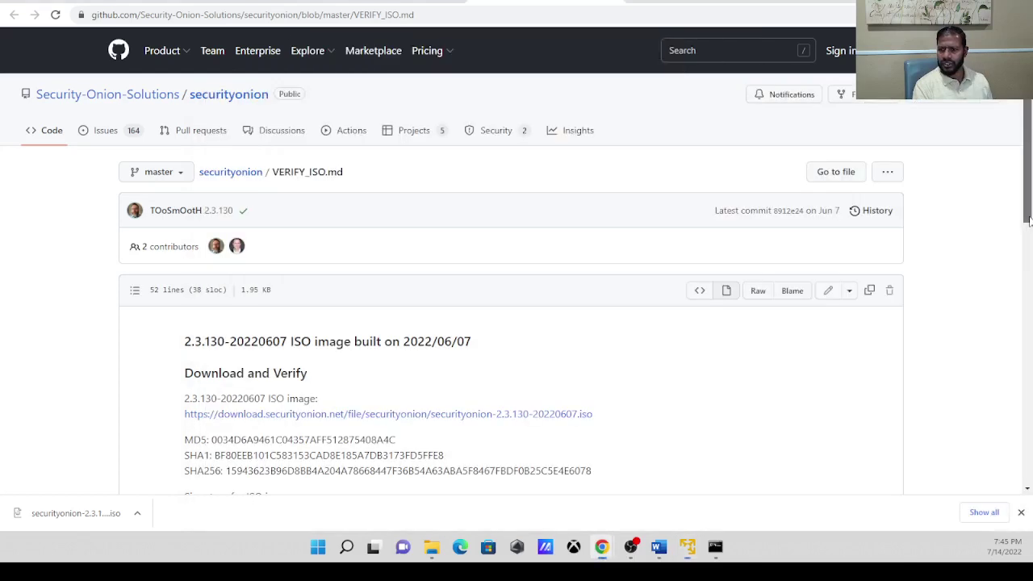
{"action": "mouse_move", "coordinate": [659, 547]}
{"action": "left_click", "coordinate": [756, 481]}
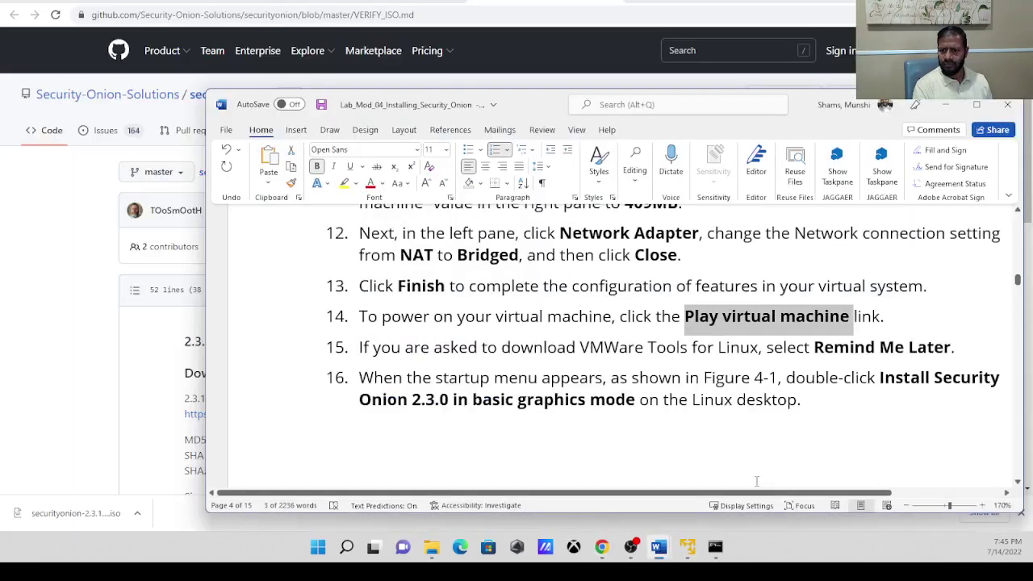
{"action": "left_click", "coordinate": [877, 347]}
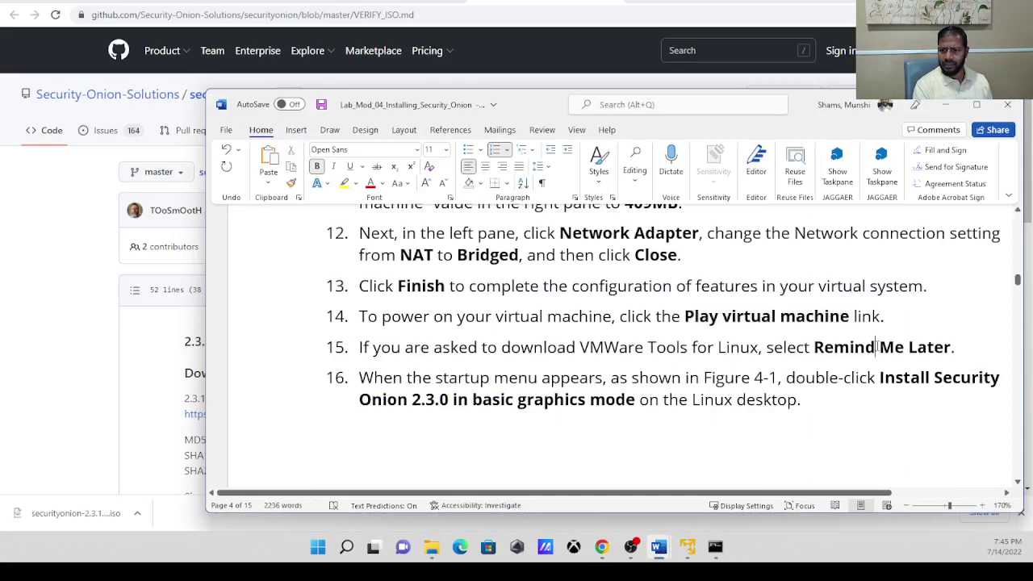
{"action": "left_click_drag", "start_coordinate": [501, 347], "coordinate": [763, 345]}
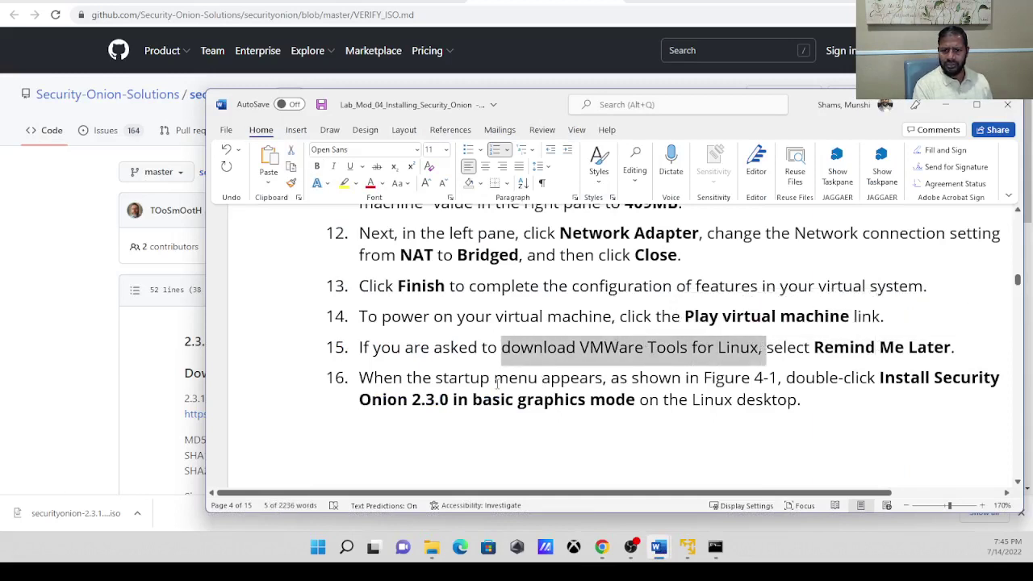
{"action": "left_click_drag", "start_coordinate": [444, 380], "coordinate": [795, 367]}
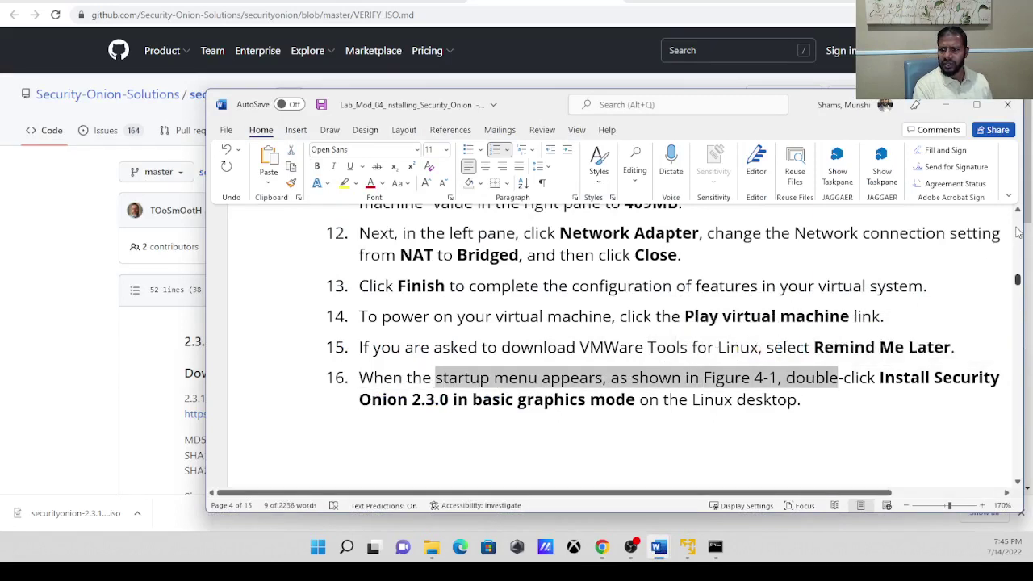
{"action": "left_click_drag", "start_coordinate": [1019, 280], "coordinate": [1021, 297]}
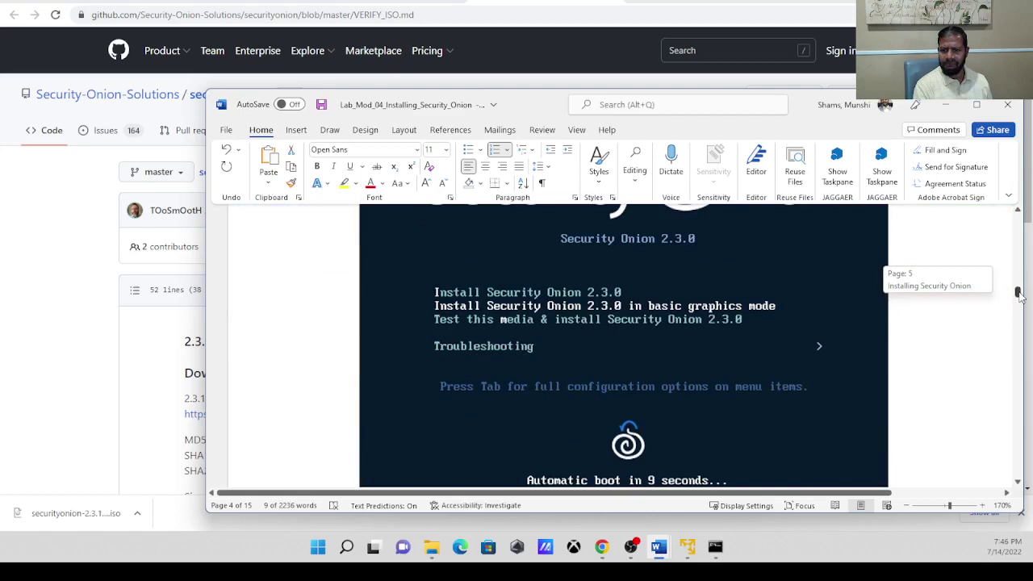
{"action": "left_click_drag", "start_coordinate": [1021, 297], "coordinate": [1021, 298]}
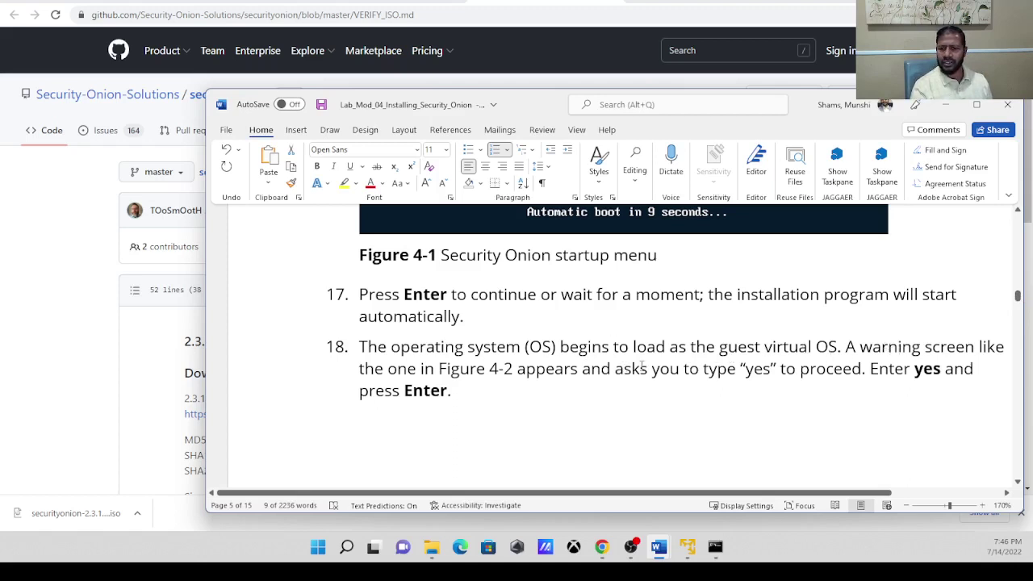
{"action": "left_click_drag", "start_coordinate": [702, 368], "coordinate": [914, 369]}
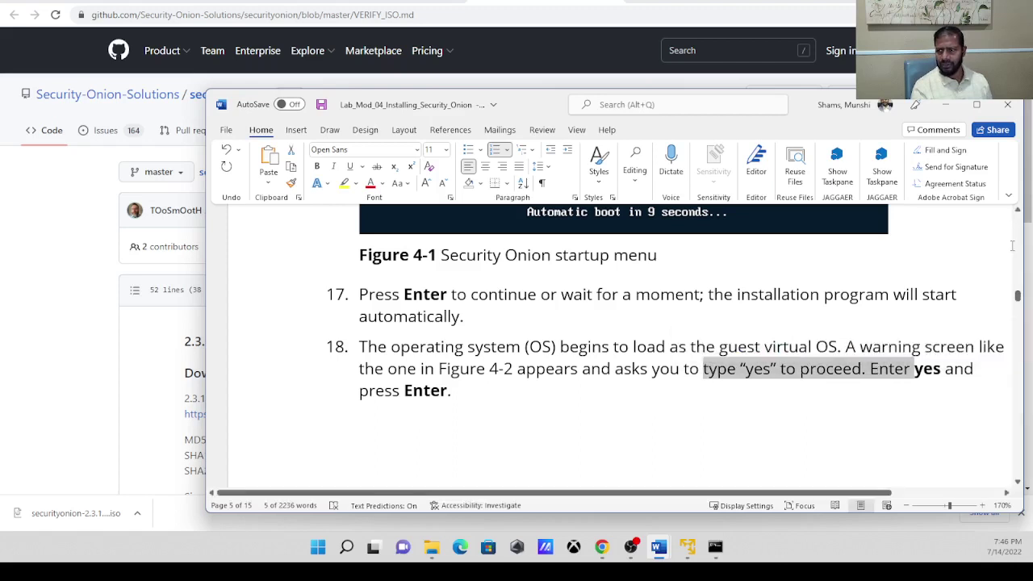
{"action": "left_click_drag", "start_coordinate": [1019, 295], "coordinate": [1018, 305]}
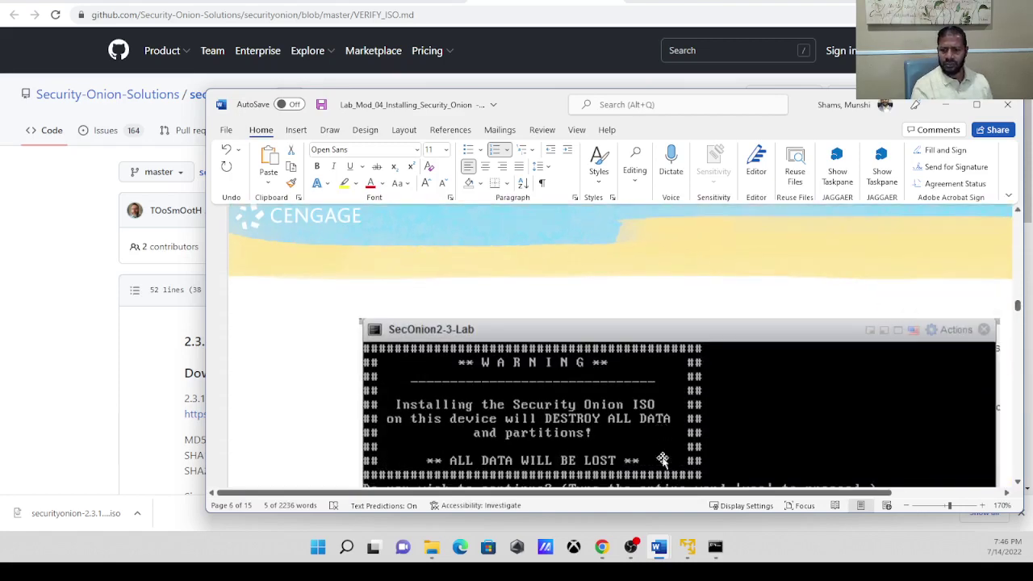
Type 'yes' at the installer's data-loss prompt in the VM console and confirm.
{"action": "left_click", "coordinate": [691, 545]}
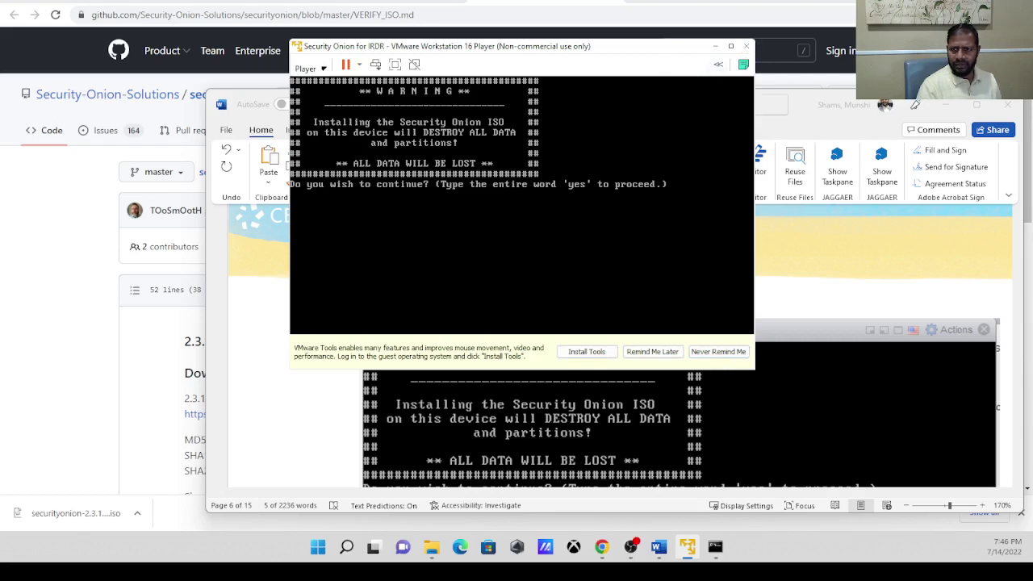
{"action": "type", "text": "y"}
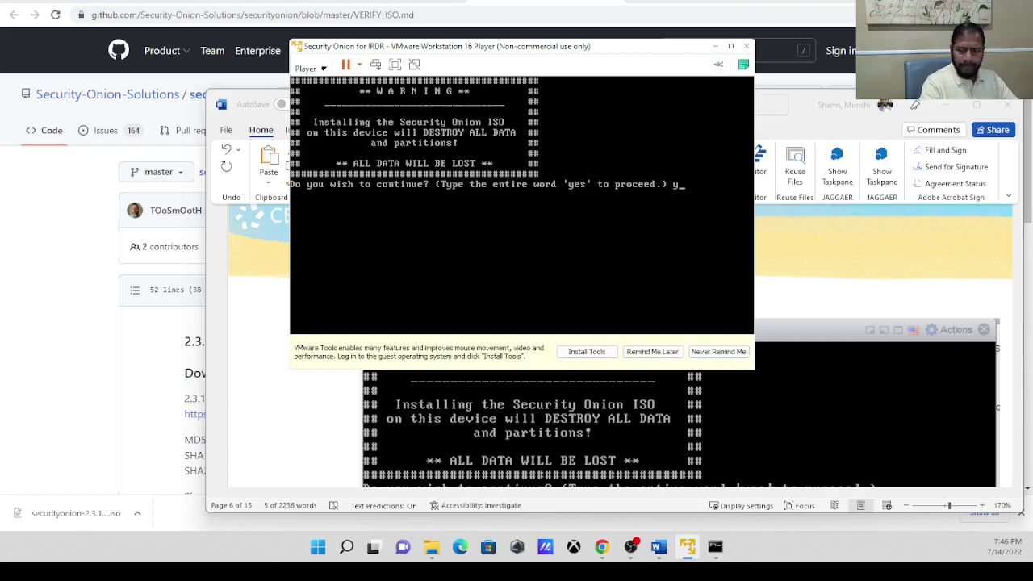
{"action": "type", "text": "es"}
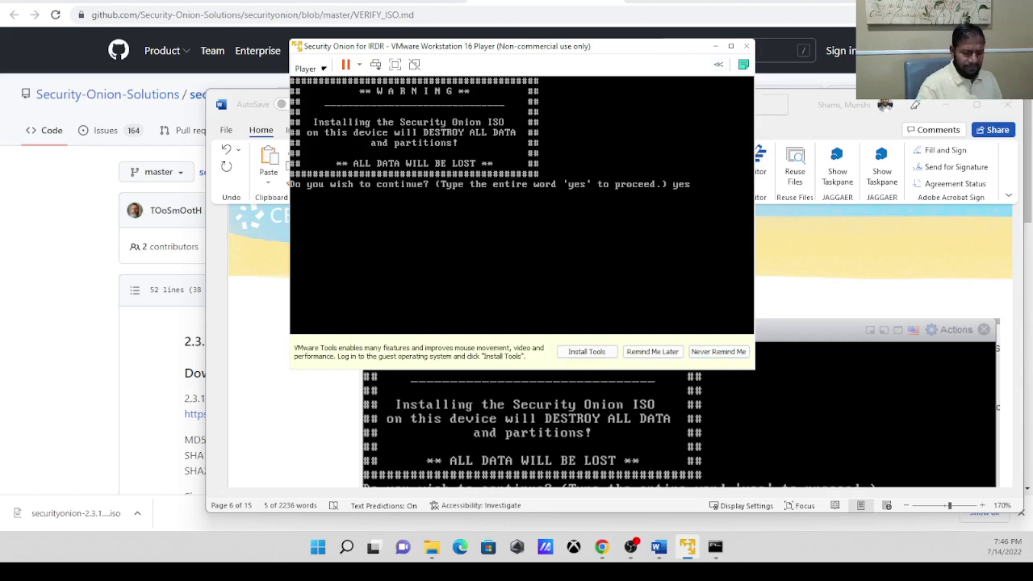
{"action": "key", "text": "Return"}
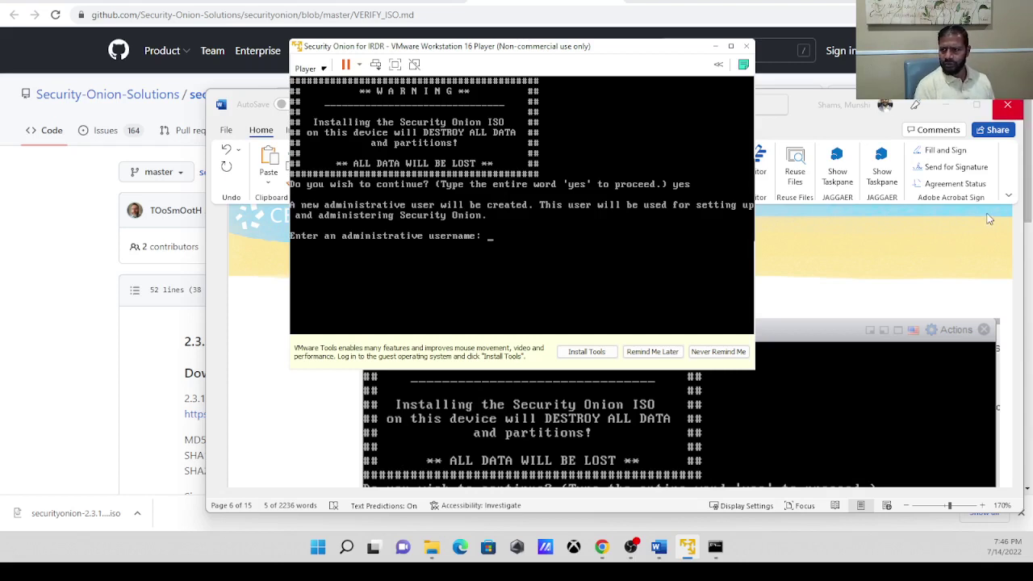
Scroll Word to steps 19–20 on the administrator username and password, then return to the VM.
{"action": "left_click", "coordinate": [1024, 206]}
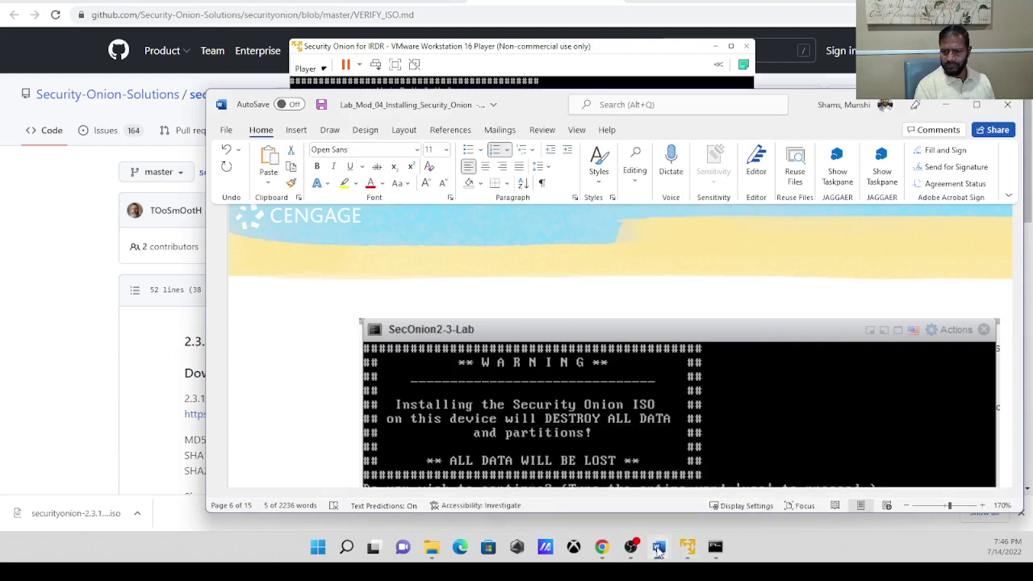
{"action": "left_click", "coordinate": [715, 491]}
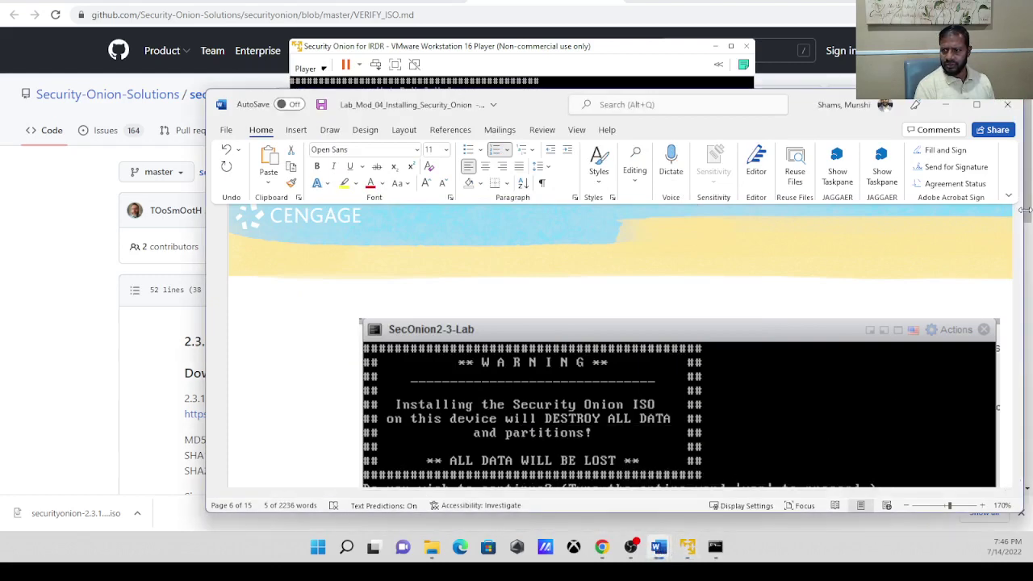
{"action": "left_click", "coordinate": [1019, 305]}
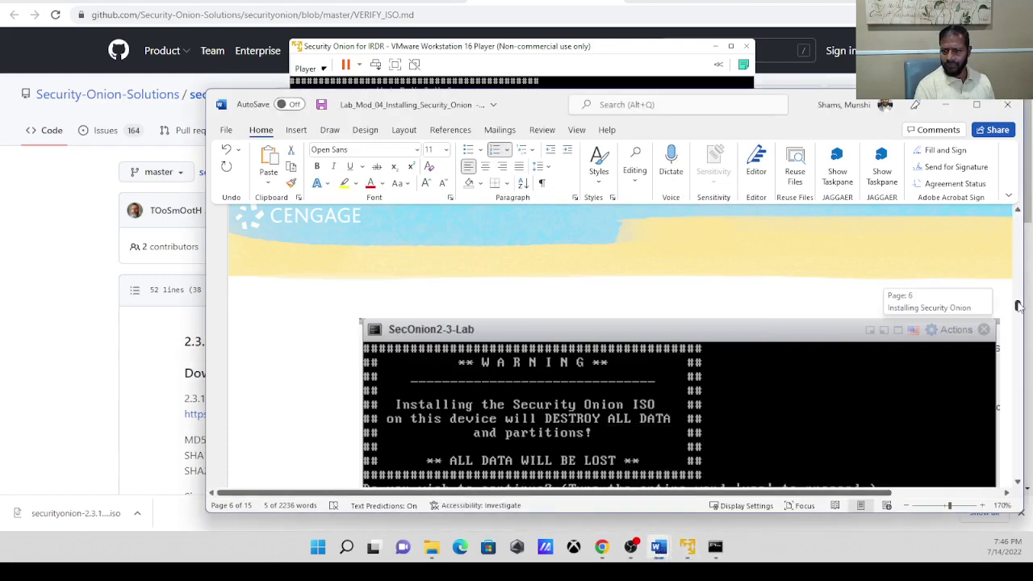
{"action": "left_click_drag", "start_coordinate": [1018, 305], "coordinate": [1019, 311]}
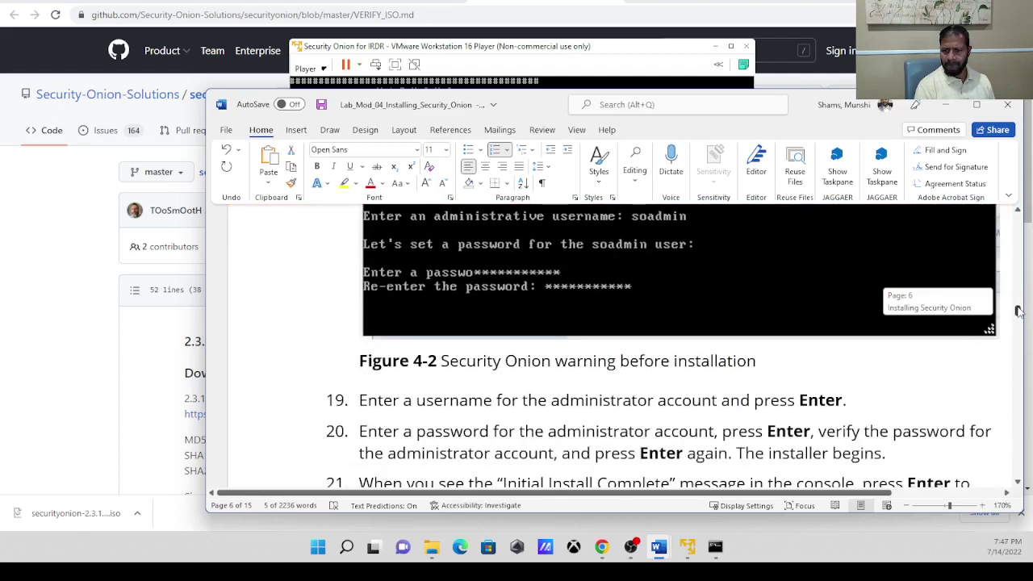
{"action": "left_click_drag", "start_coordinate": [1017, 311], "coordinate": [1018, 312]}
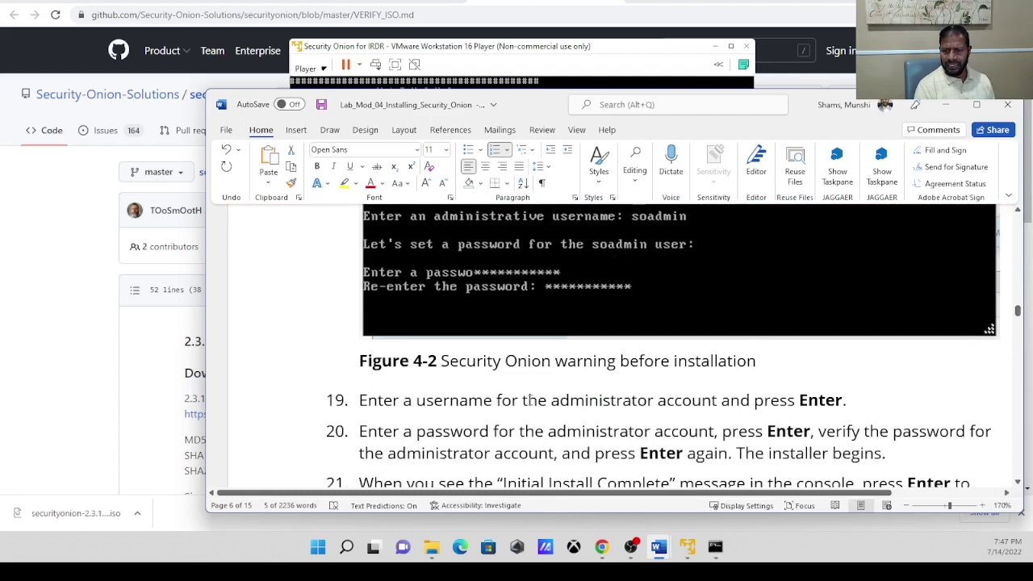
{"action": "left_click_drag", "start_coordinate": [522, 400], "coordinate": [799, 399]}
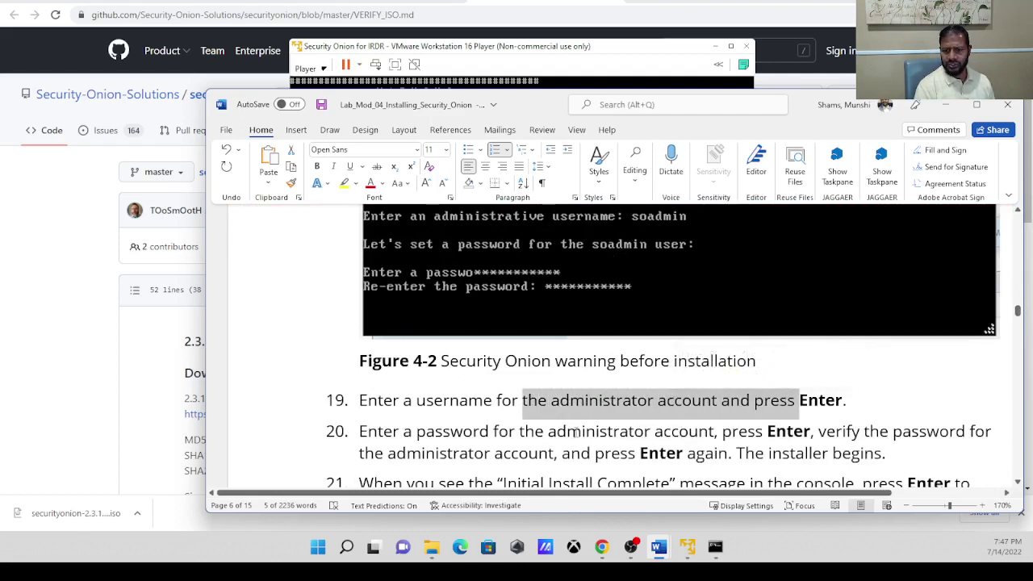
{"action": "left_click", "coordinate": [564, 432]}
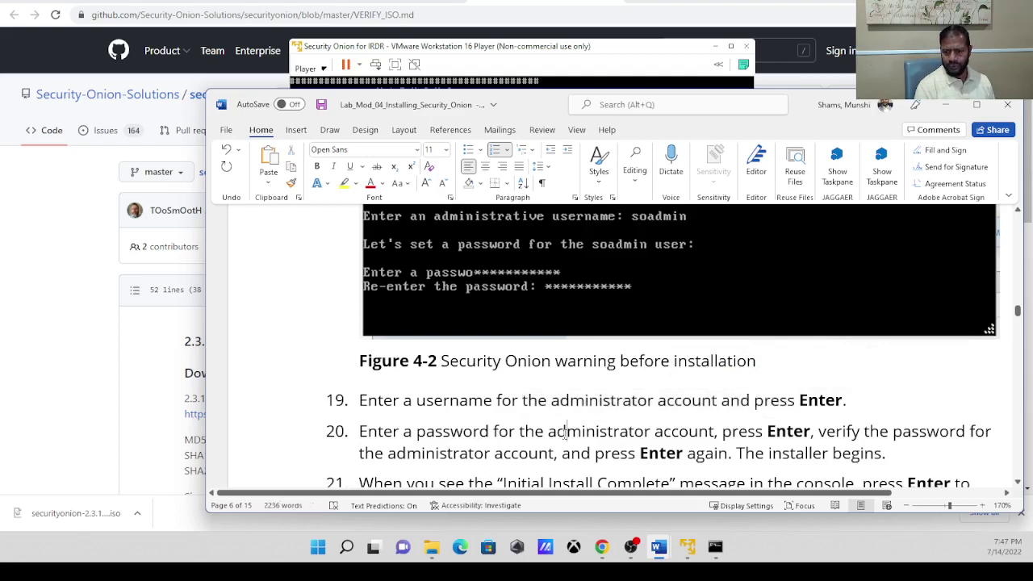
{"action": "left_click", "coordinate": [687, 548]}
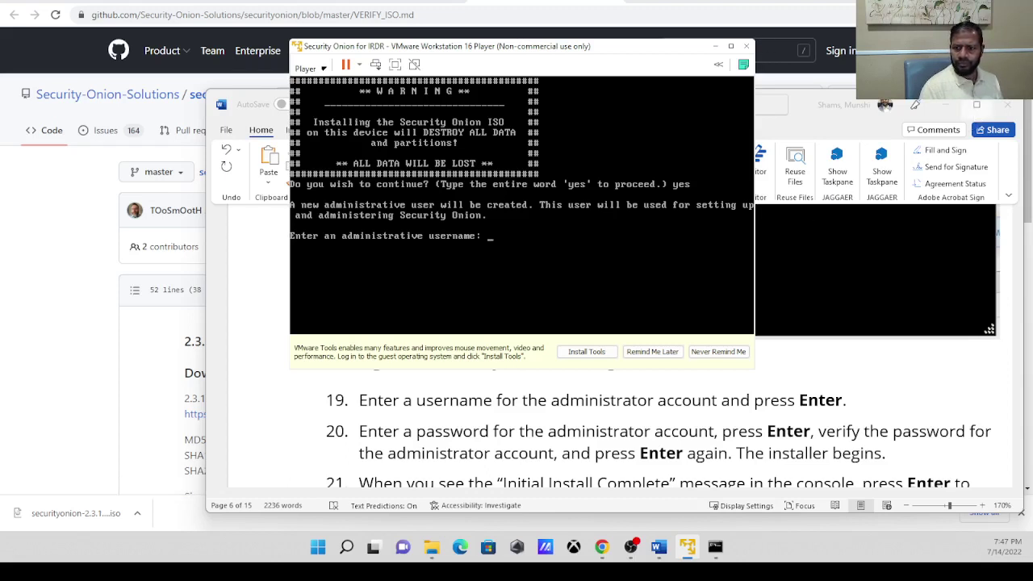
Enter soadmin as the administrative username, then enter and confirm its password.
{"action": "type", "text": "so"}
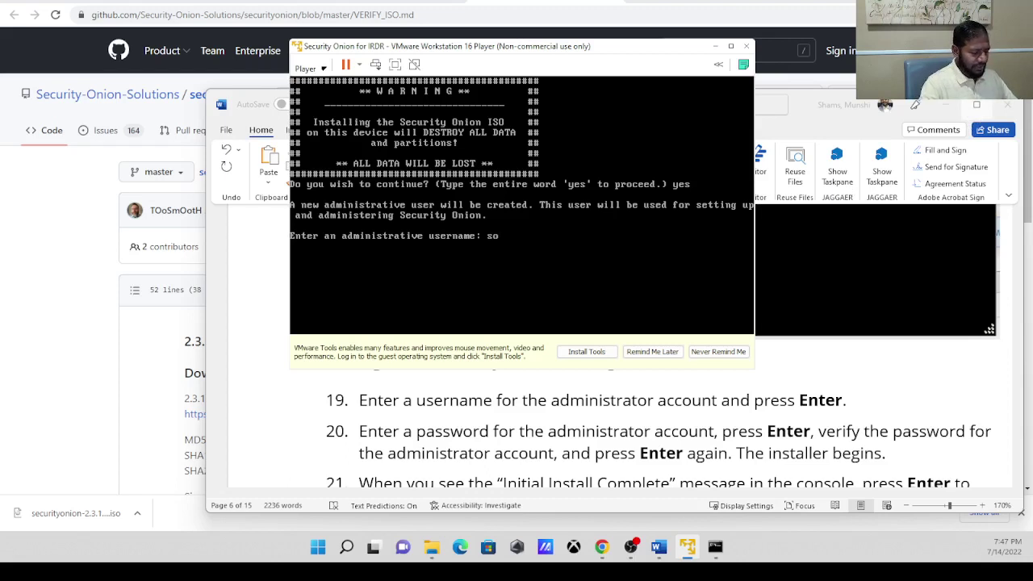
{"action": "type", "text": "admin"}
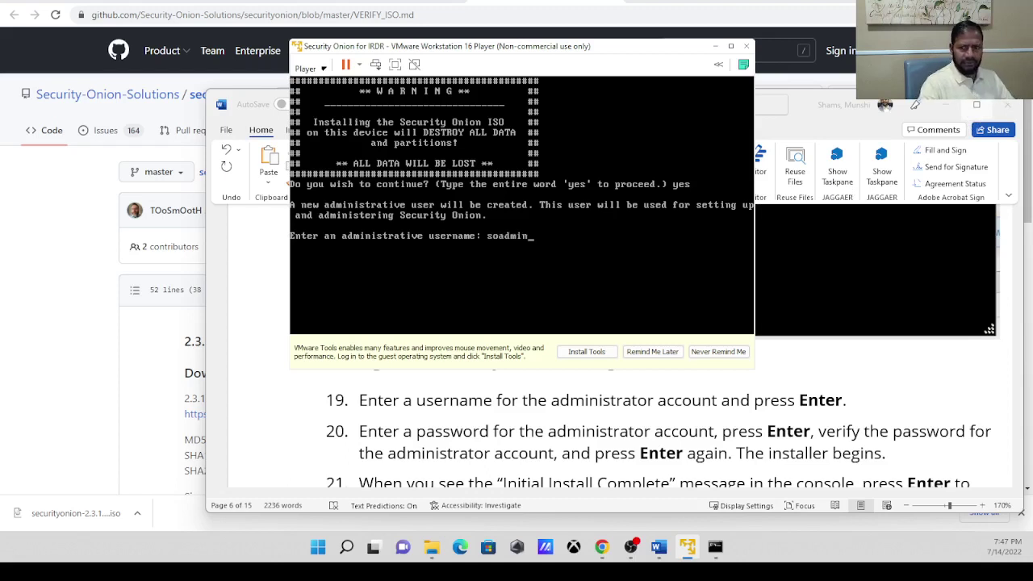
{"action": "key", "text": "Return"}
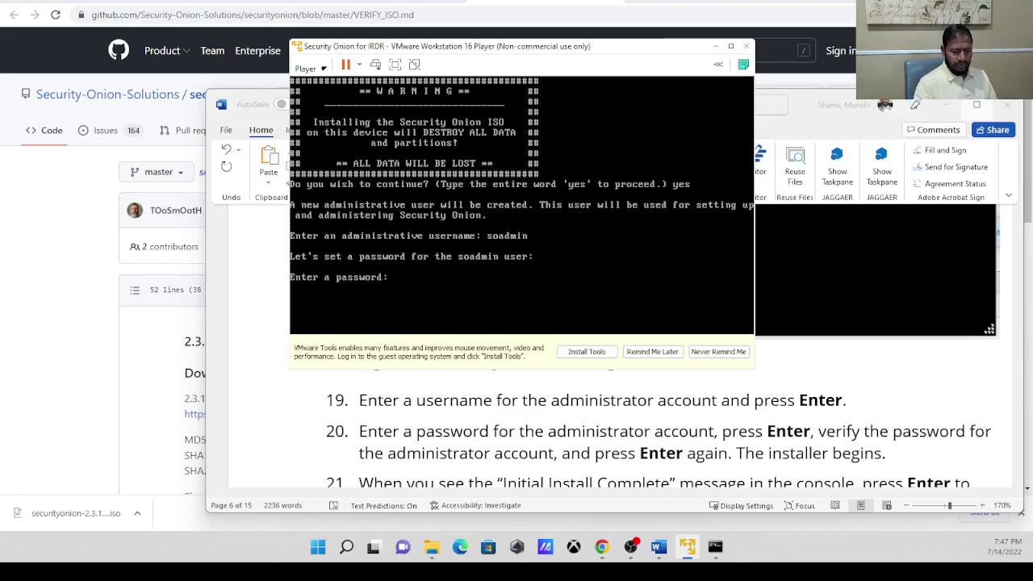
{"action": "key", "text": "Return"}
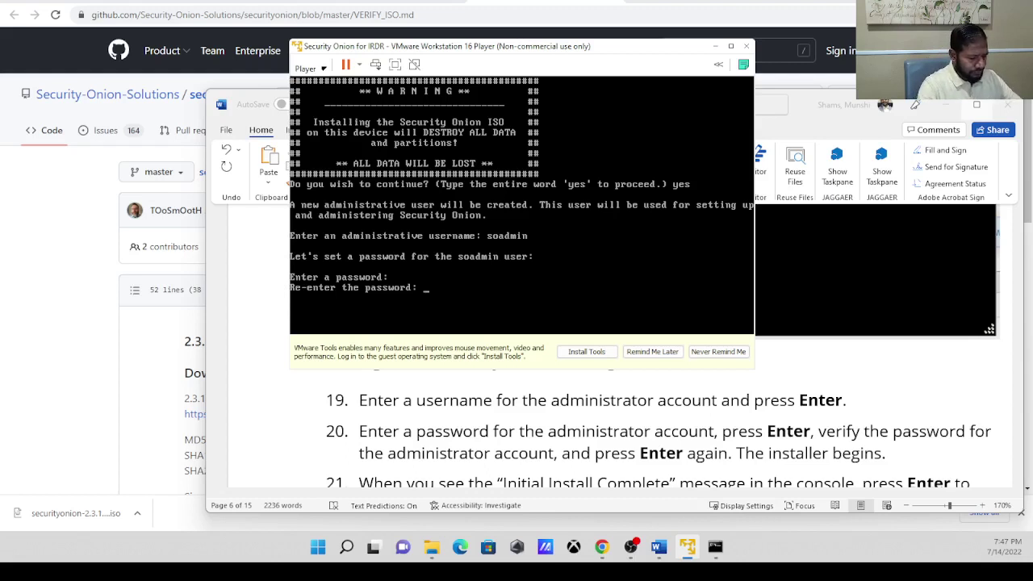
{"action": "key", "text": "Return"}
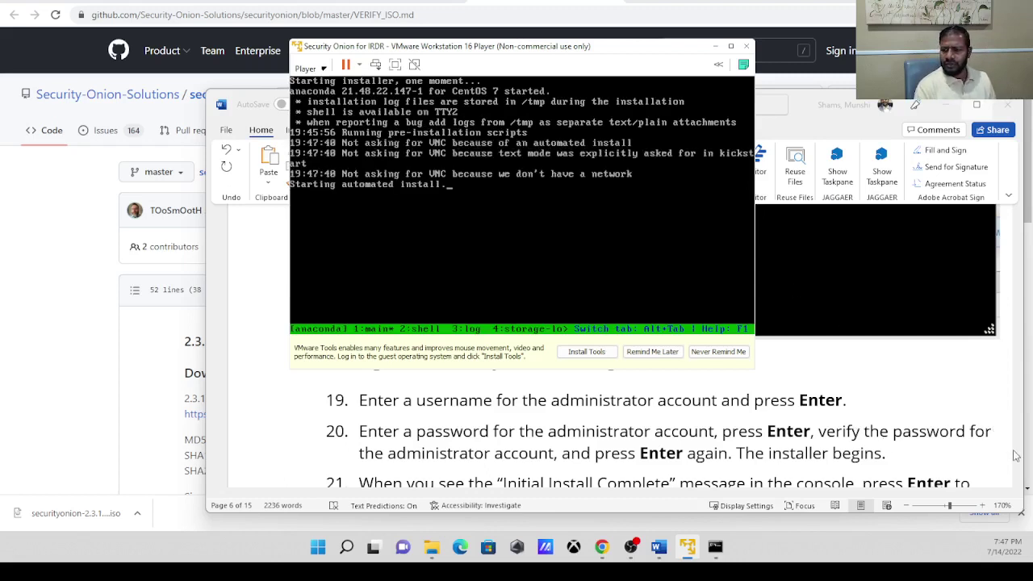
Scroll the lab document to step 22 and Figure 4-3, then return to the installer.
{"action": "left_click", "coordinate": [999, 392]}
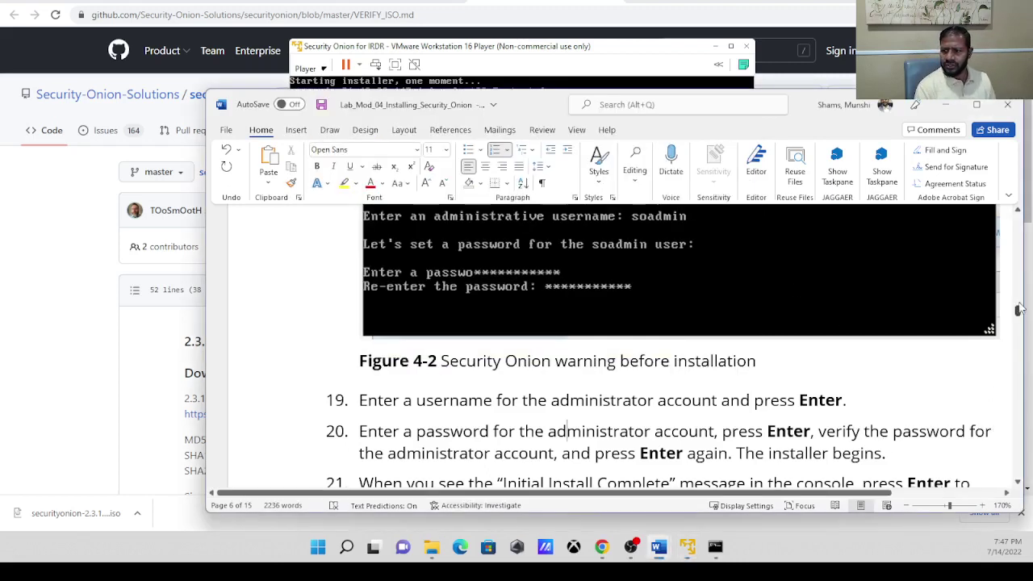
{"action": "left_click_drag", "start_coordinate": [1019, 315], "coordinate": [1019, 317]}
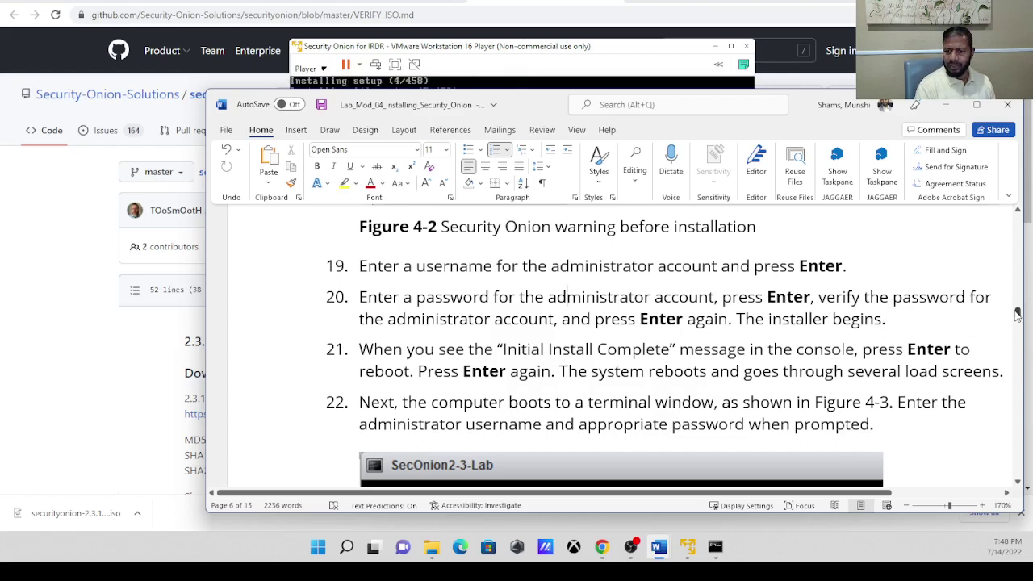
{"action": "left_click_drag", "start_coordinate": [1019, 314], "coordinate": [1018, 318]}
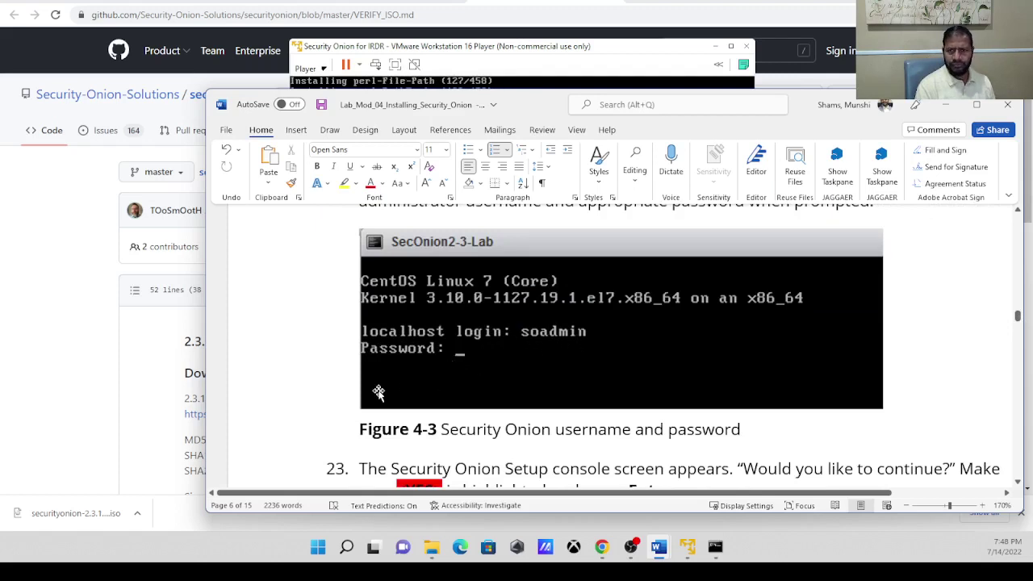
{"action": "left_click", "coordinate": [688, 547]}
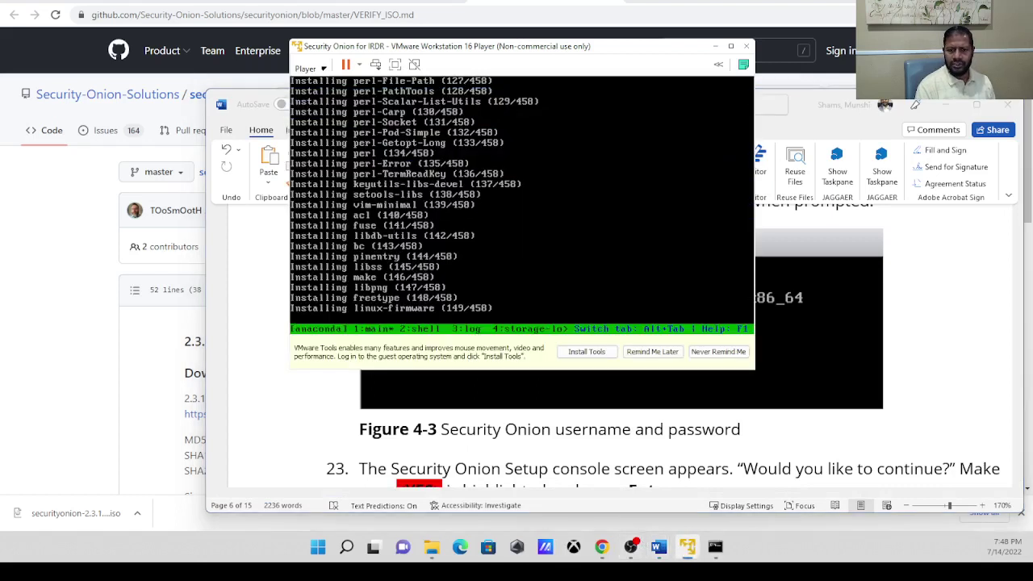
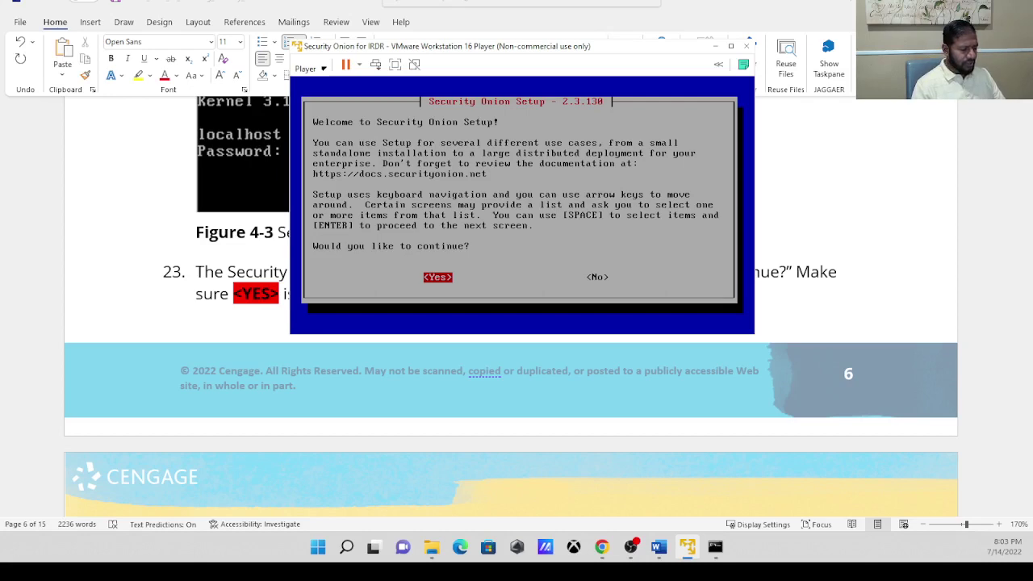
Continue past the Security Onion setup welcome and confirm the standard Install option.
{"action": "key", "text": "Right"}
{"action": "key", "text": "Left"}
{"action": "key", "text": "Right"}
{"action": "key", "text": "Left"}
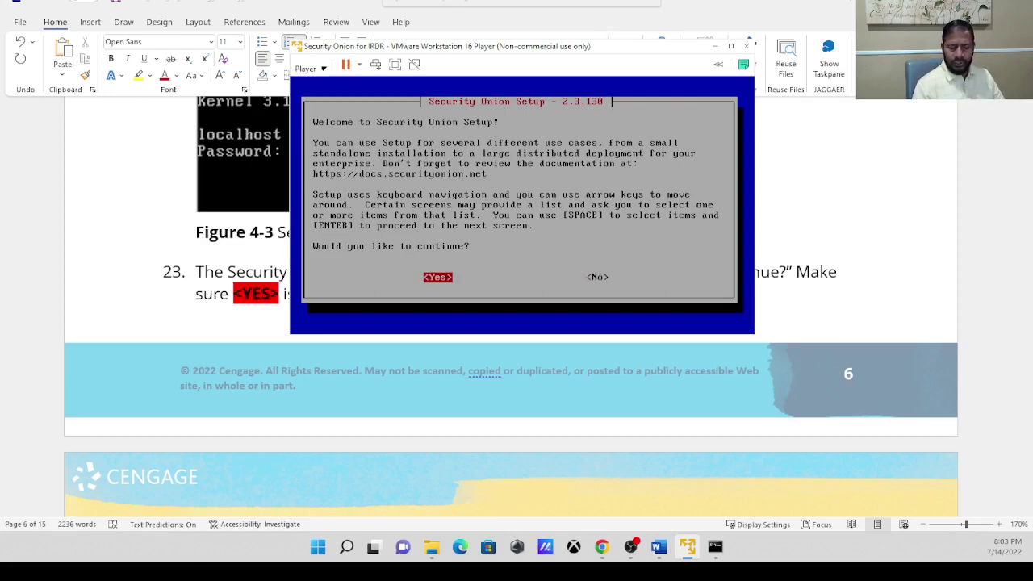
{"action": "key", "text": "Return"}
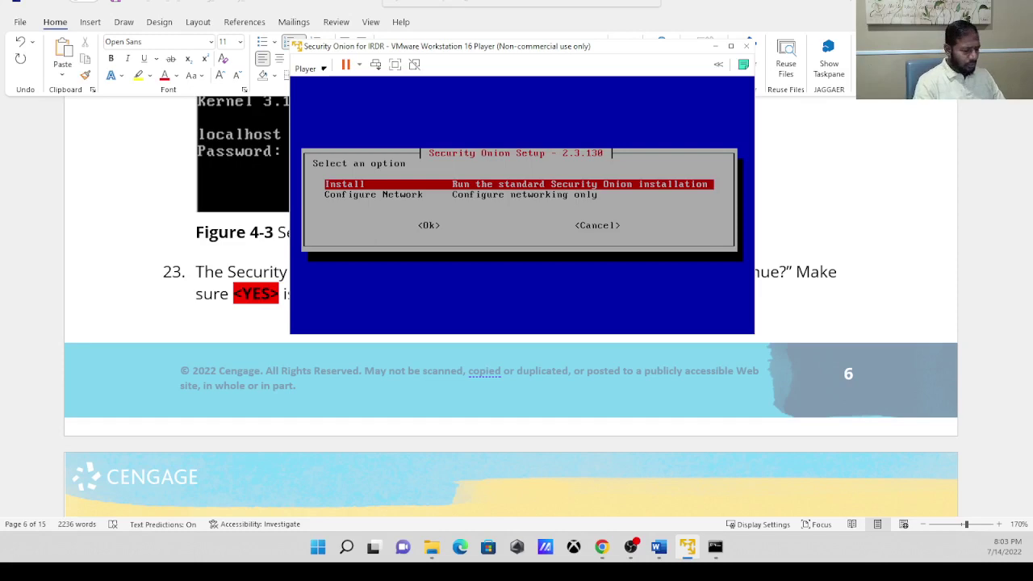
{"action": "key", "text": "Tab"}
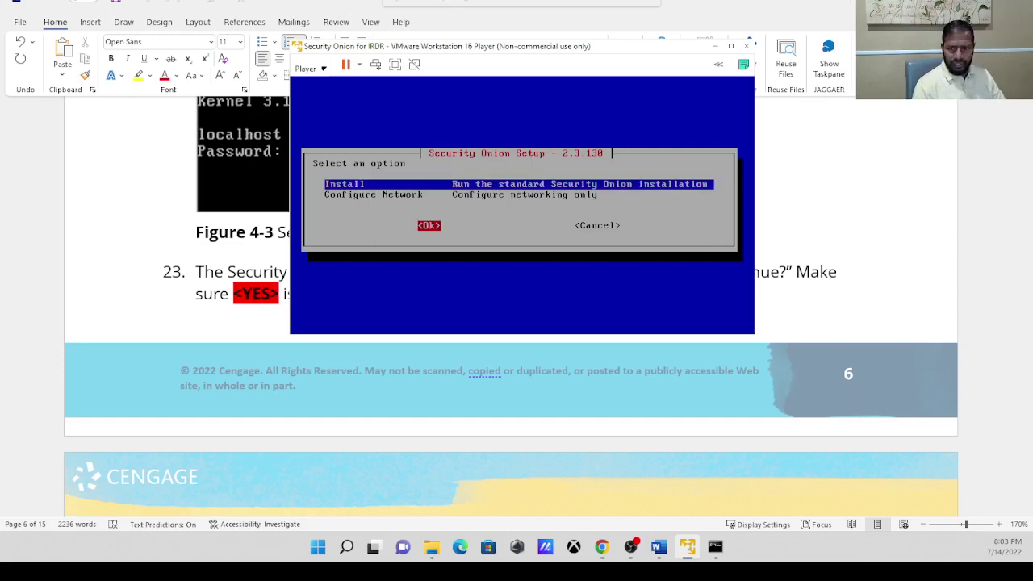
{"action": "key", "text": "Return"}
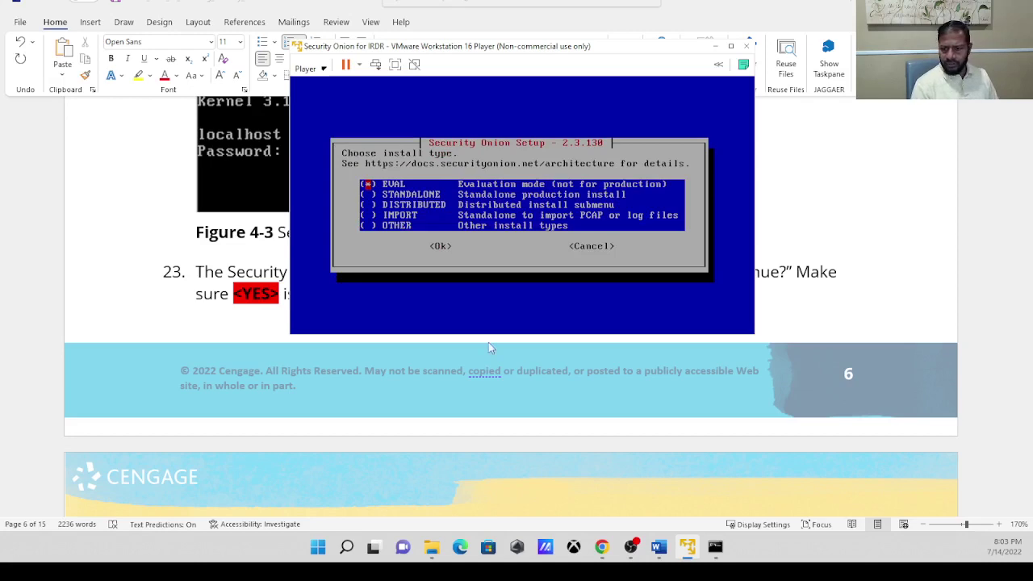
{"action": "left_click", "coordinate": [657, 549]}
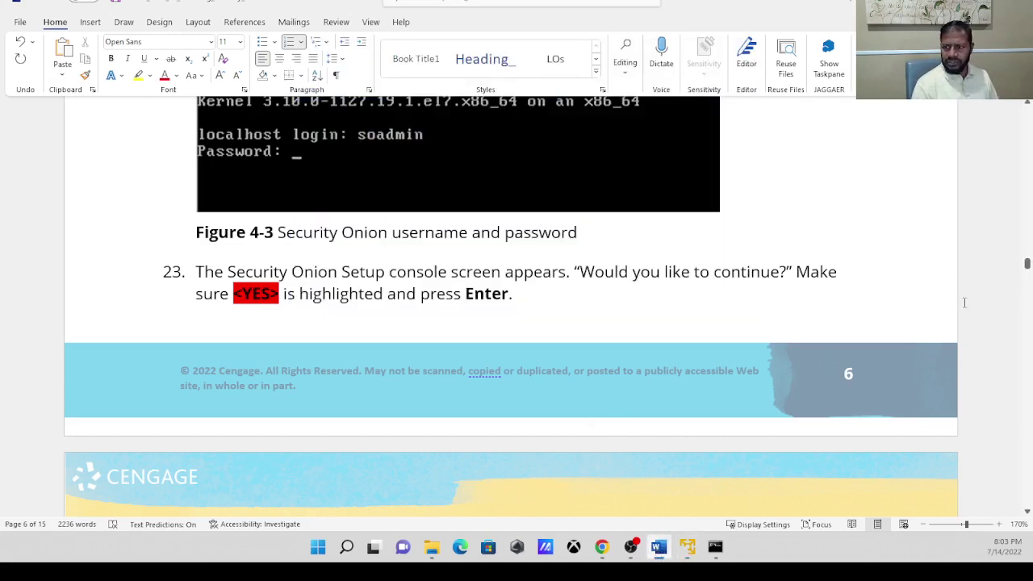
{"action": "left_click_drag", "start_coordinate": [1027, 266], "coordinate": [1027, 278]}
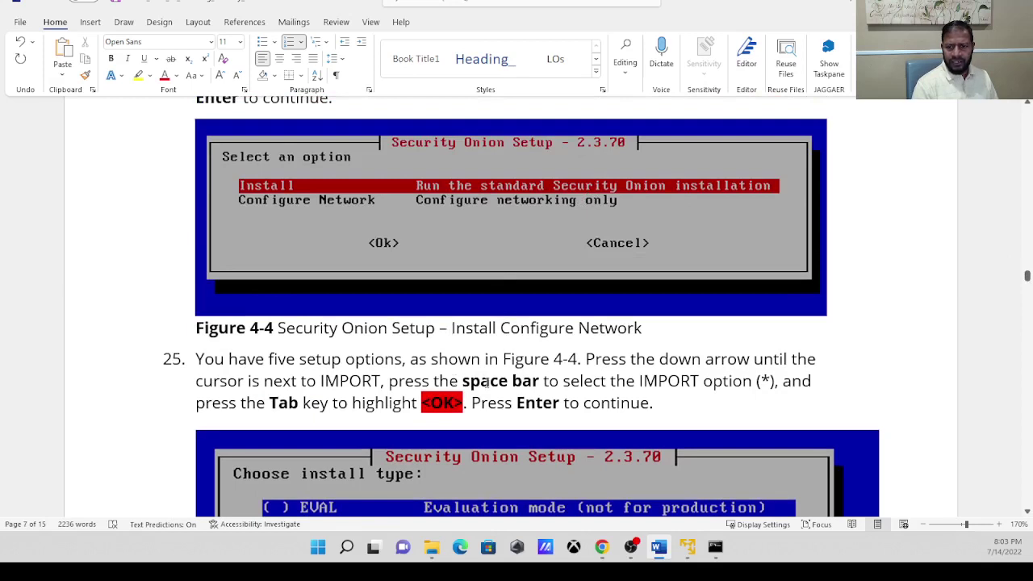
{"action": "left_click_drag", "start_coordinate": [464, 380], "coordinate": [781, 381]}
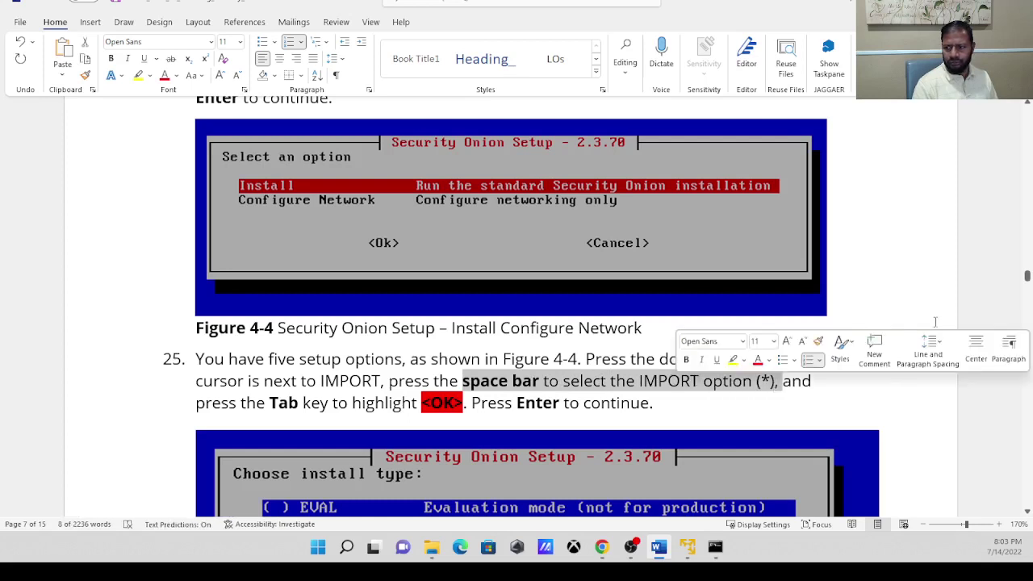
{"action": "left_click_drag", "start_coordinate": [1027, 277], "coordinate": [1027, 280]}
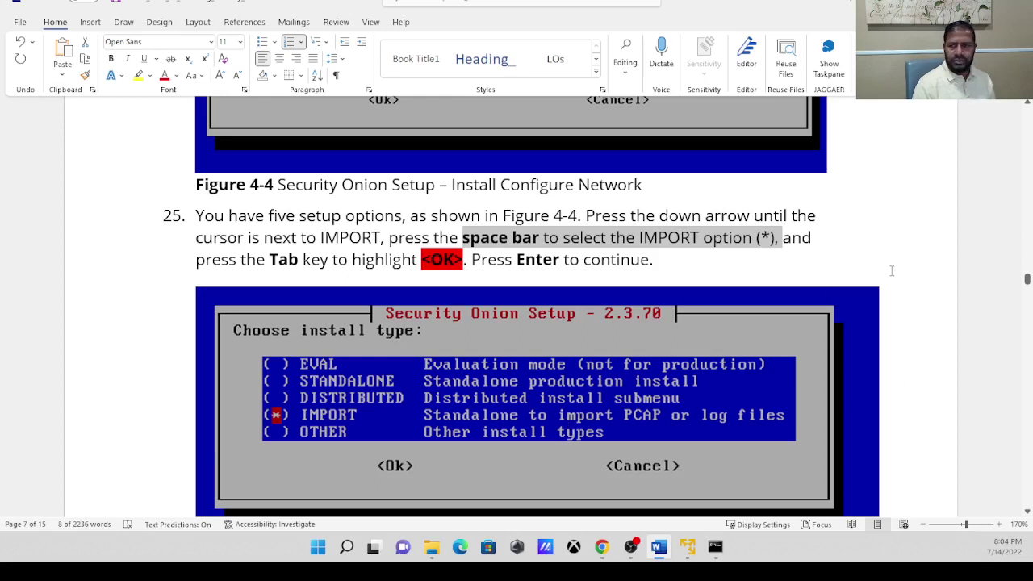
{"action": "left_click", "coordinate": [688, 547]}
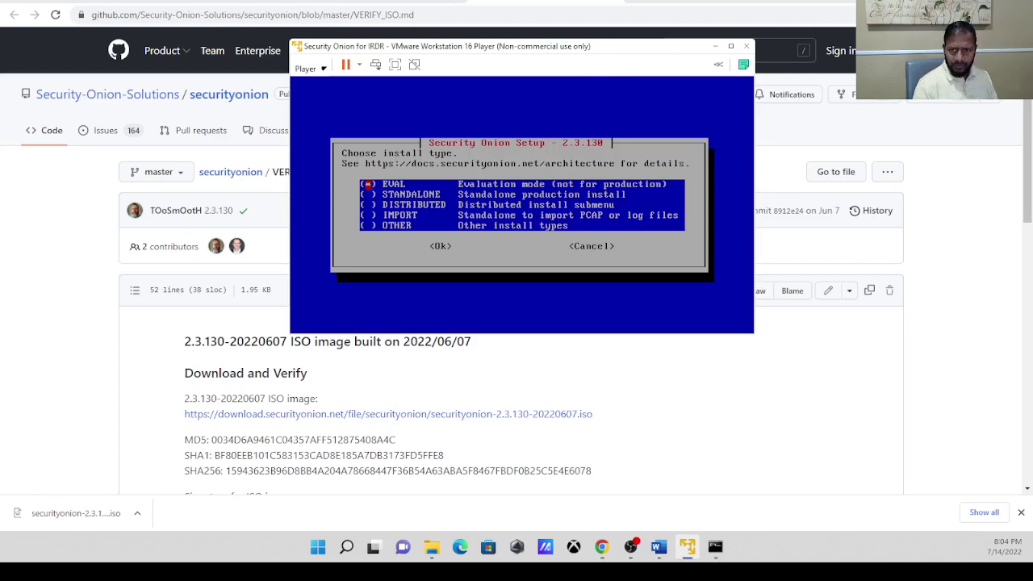
Mark IMPORT as the Security Onion install type and confirm it.
{"action": "key", "text": "Down"}
{"action": "key", "text": "Down"}
{"action": "key", "text": "Down"}
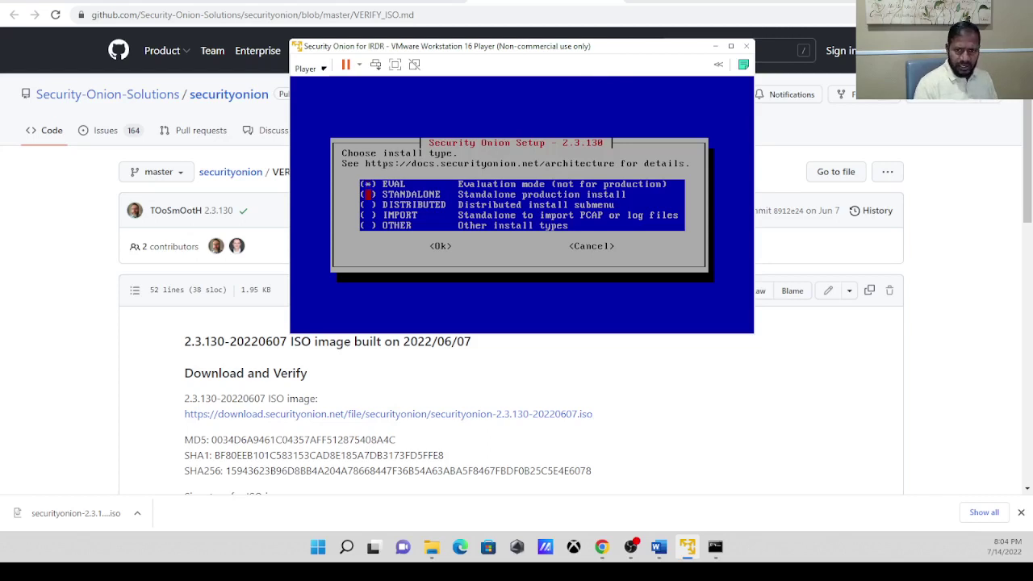
{"action": "key", "text": "Up"}
{"action": "key", "text": "Up"}
{"action": "key", "text": "Up"}
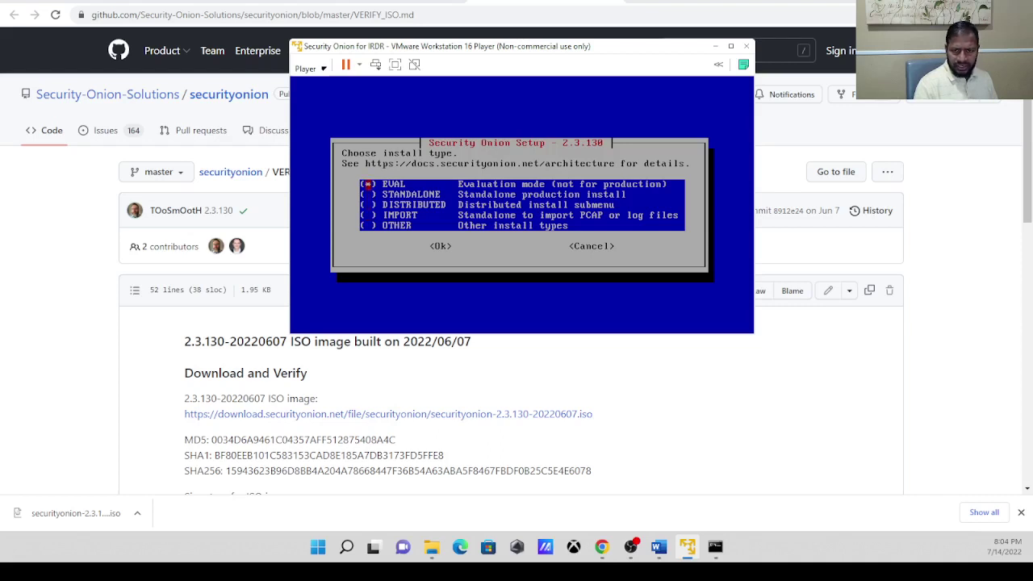
{"action": "key", "text": "Down"}
{"action": "key", "text": "Down"}
{"action": "key", "text": "Down"}
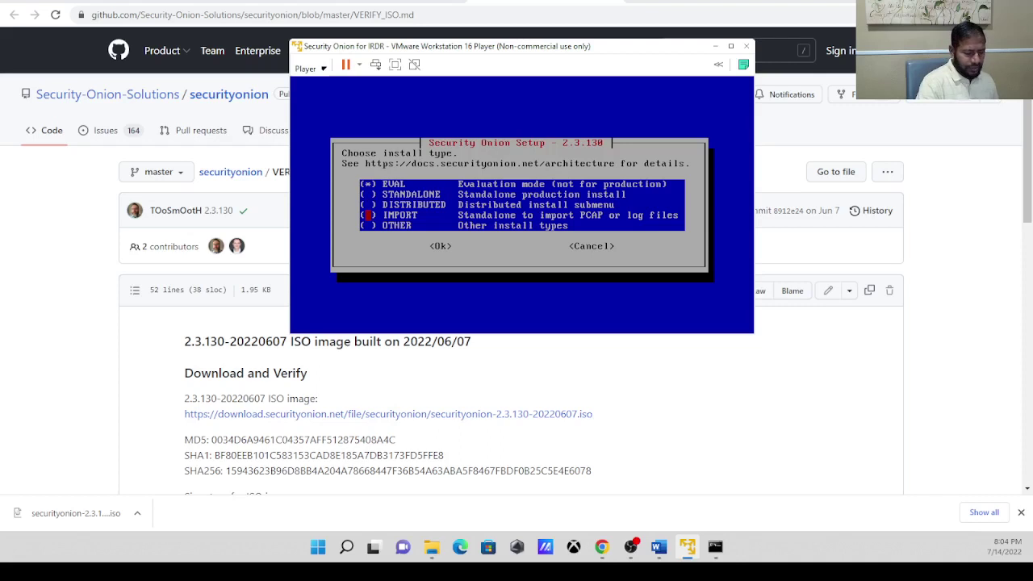
{"action": "key", "text": "space"}
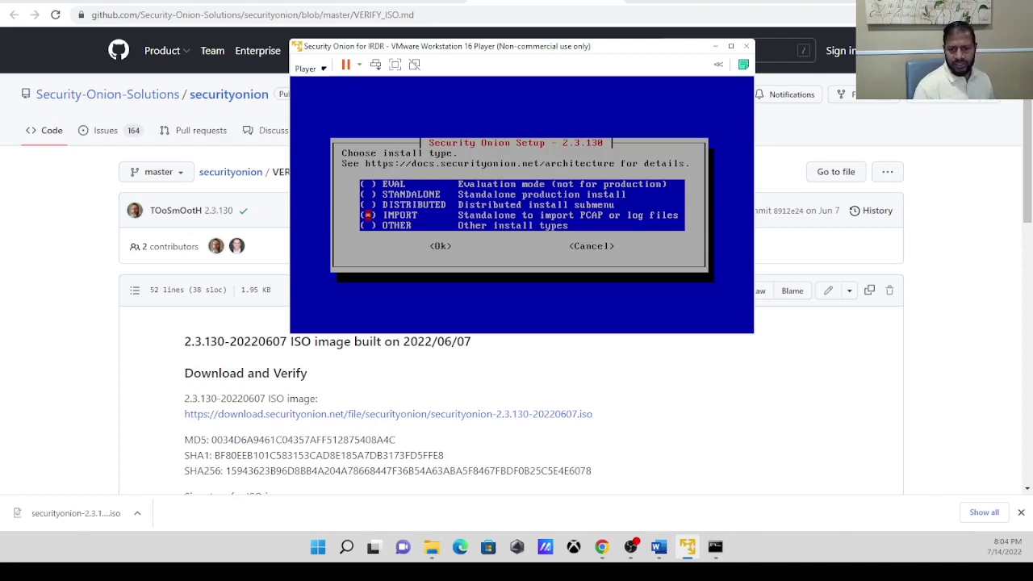
{"action": "key", "text": "Tab"}
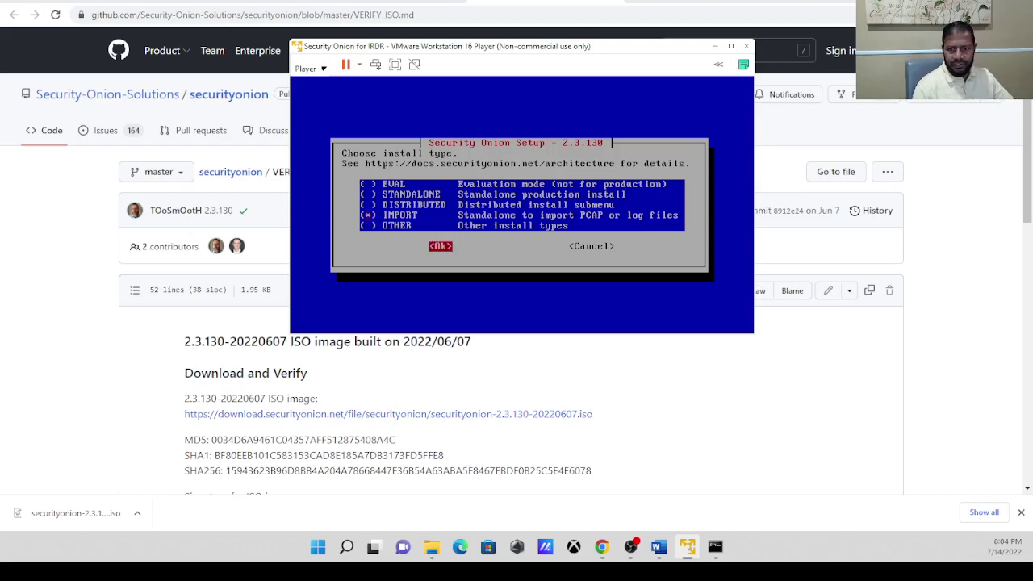
{"action": "key", "text": "Return"}
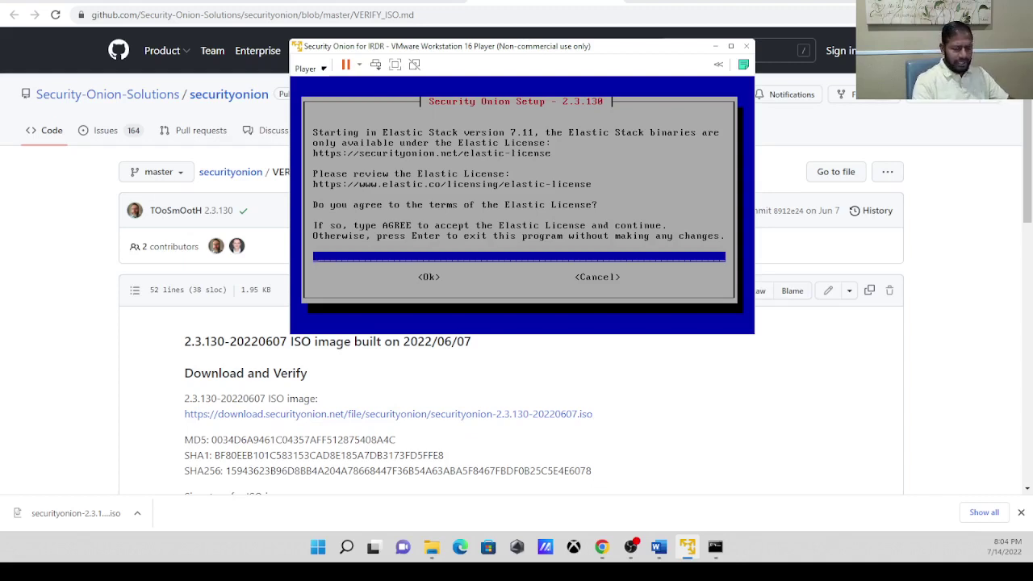
Enter 'agree' to accept the Elastic License and submit it.
{"action": "type", "text": "agree"}
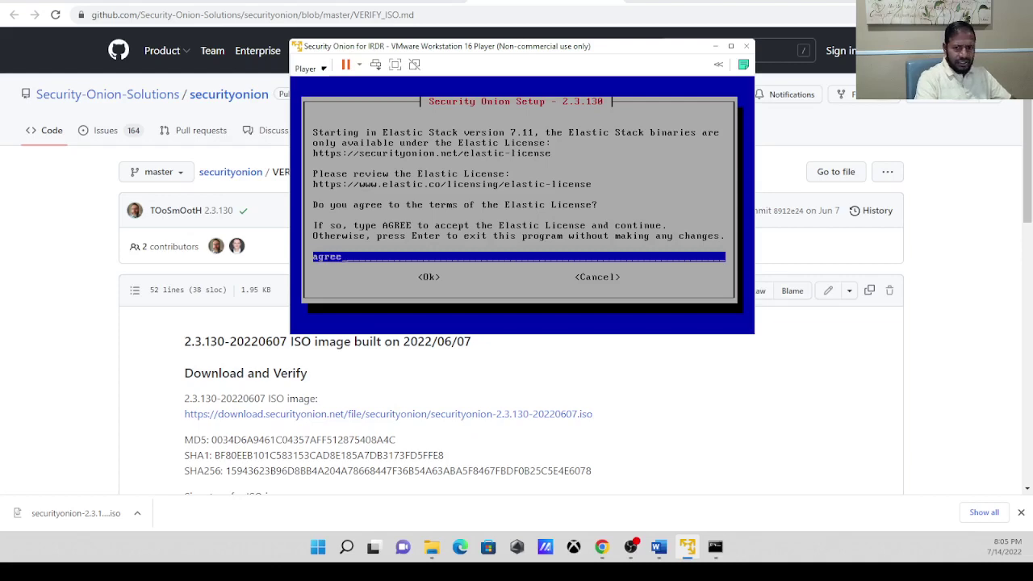
{"action": "key", "text": "Tab"}
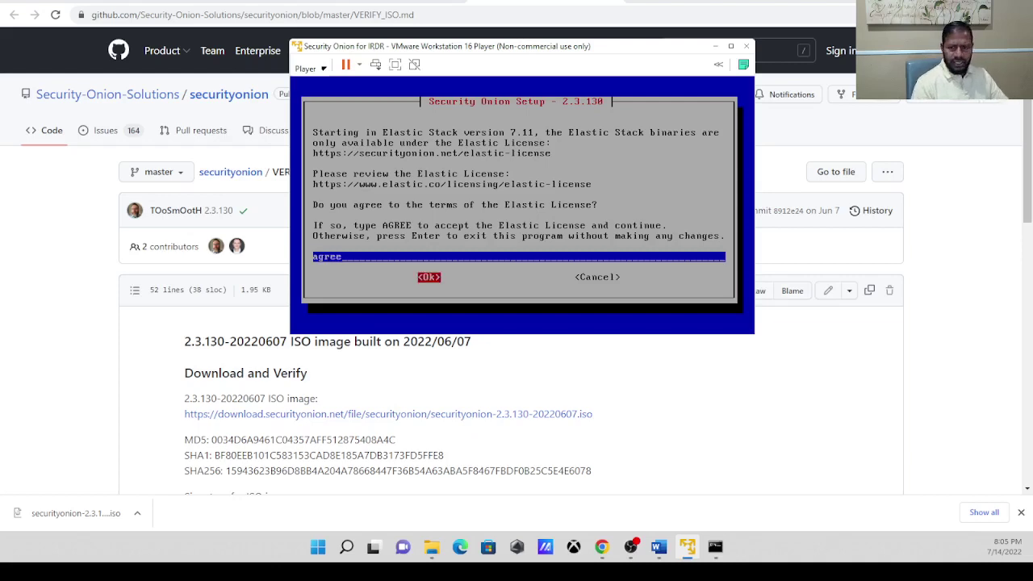
{"action": "key", "text": "Return"}
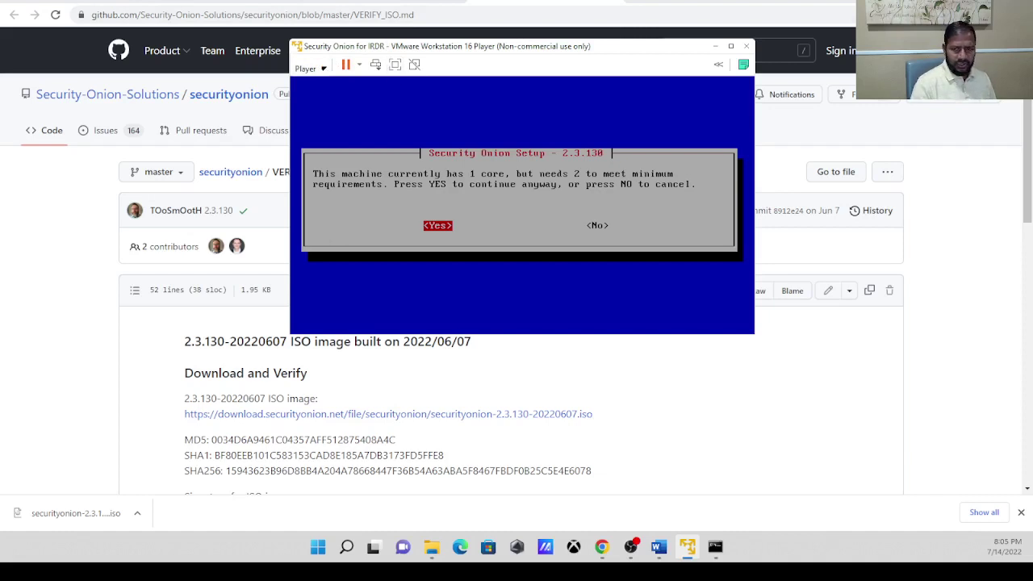
Continue despite the 1-core warning and submit the default securityonion hostname.
{"action": "key", "text": "Right"}
{"action": "key", "text": "Left"}
{"action": "key", "text": "Return"}
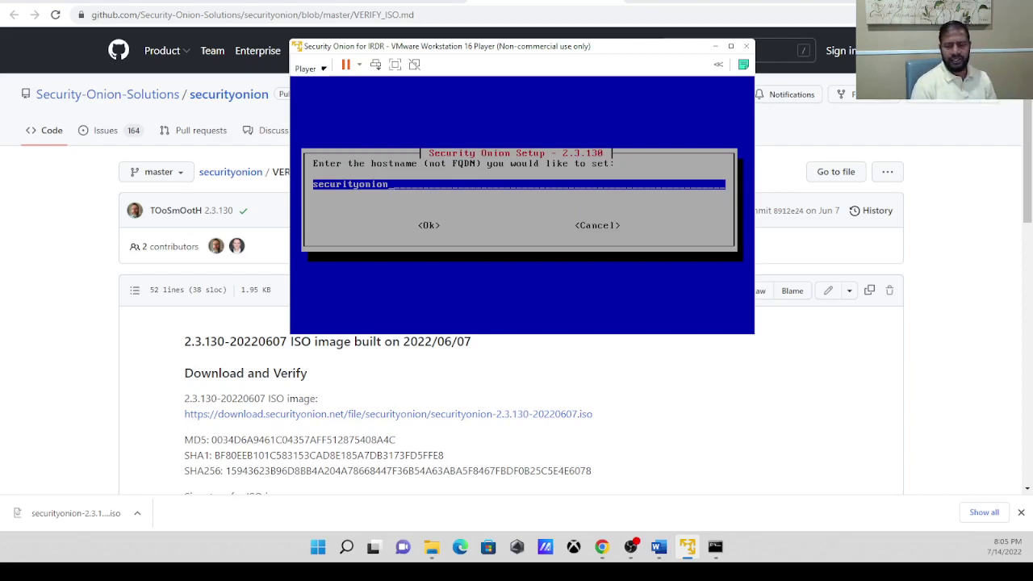
{"action": "key", "text": "Tab"}
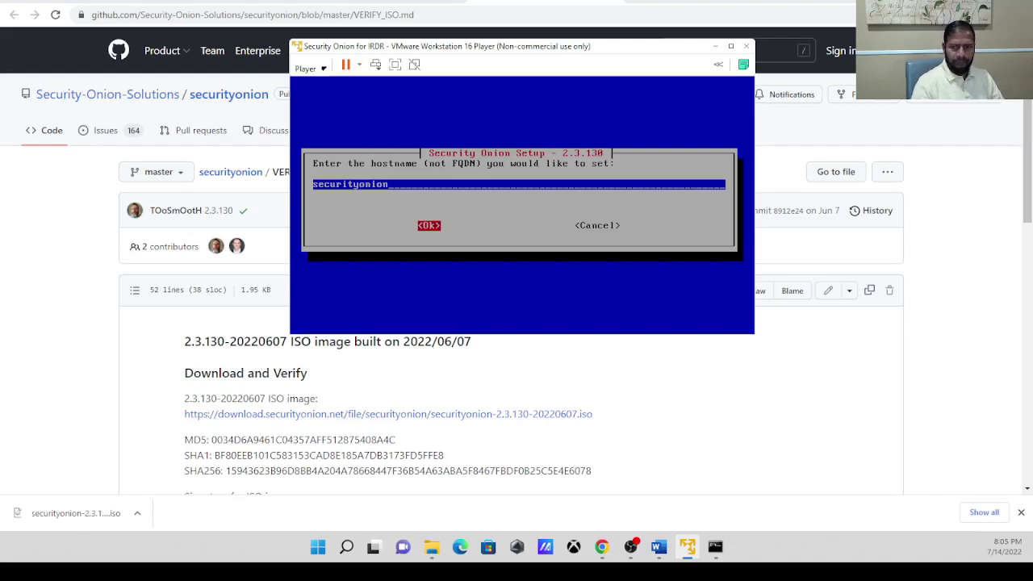
{"action": "key", "text": "Return"}
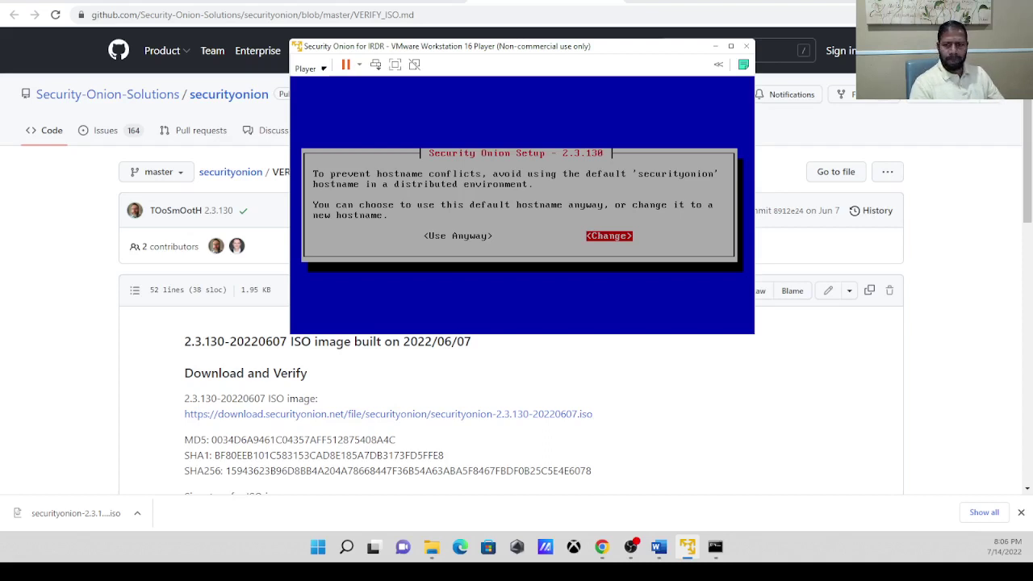
Choose to change the hostname and submit it as uppercase SONION.
{"action": "key", "text": "Left"}
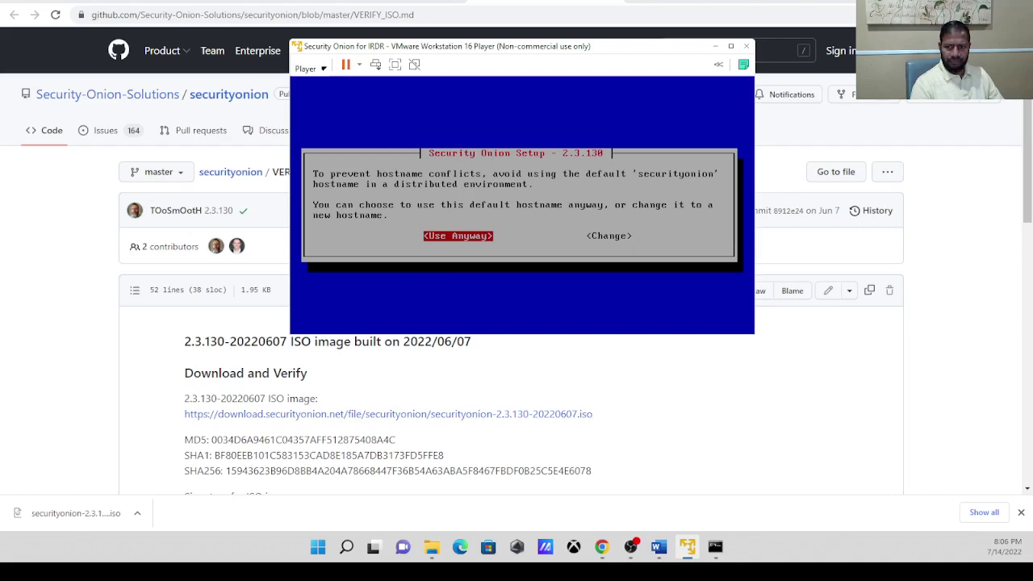
{"action": "key", "text": "Right"}
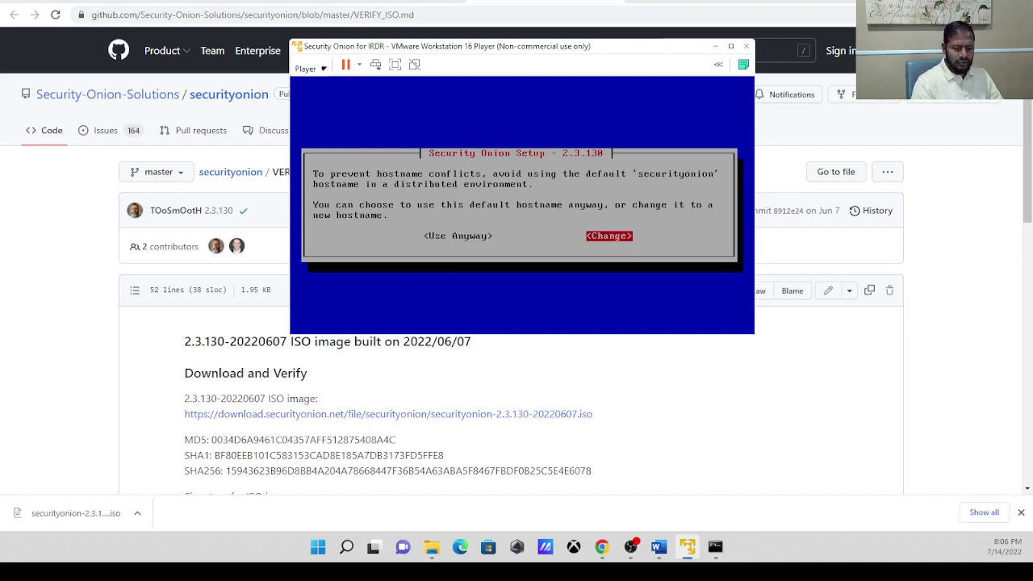
{"action": "key", "text": "Return"}
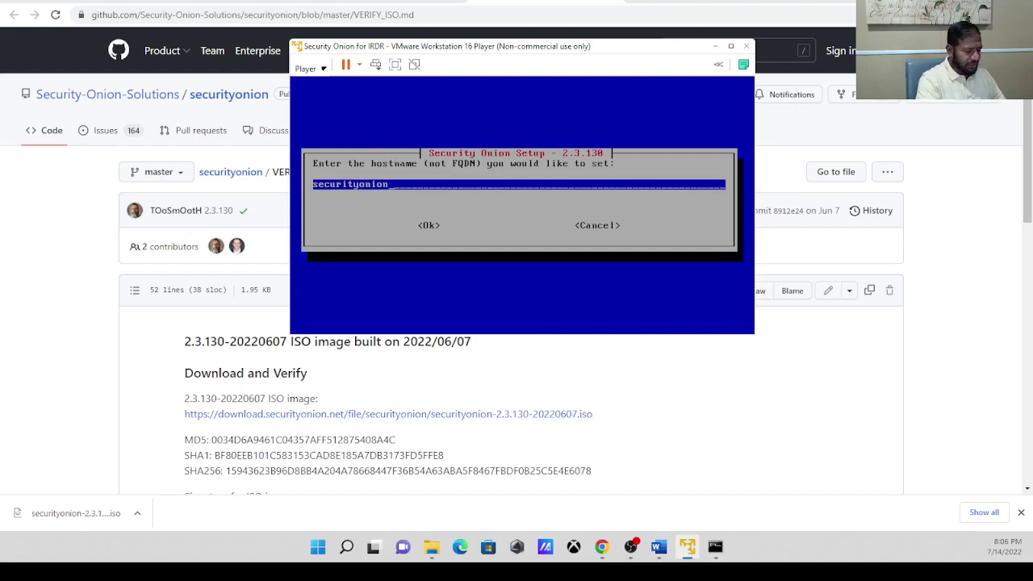
{"action": "type", "text": "S"}
{"action": "key", "text": "BackSpace"}
{"action": "key", "text": "BackSpace"}
{"action": "key", "text": "BackSpace"}
{"action": "key", "text": "BackSpace"}
{"action": "key", "text": "BackSpace"}
{"action": "key", "text": "BackSpace"}
{"action": "key", "text": "BackSpace"}
{"action": "key", "text": "BackSpace"}
{"action": "key", "text": "BackSpace"}
{"action": "key", "text": "BackSpace"}
{"action": "key", "text": "BackSpace"}
{"action": "key", "text": "BackSpace"}
{"action": "key", "text": "BackSpace"}
{"action": "key", "text": "BackSpace"}
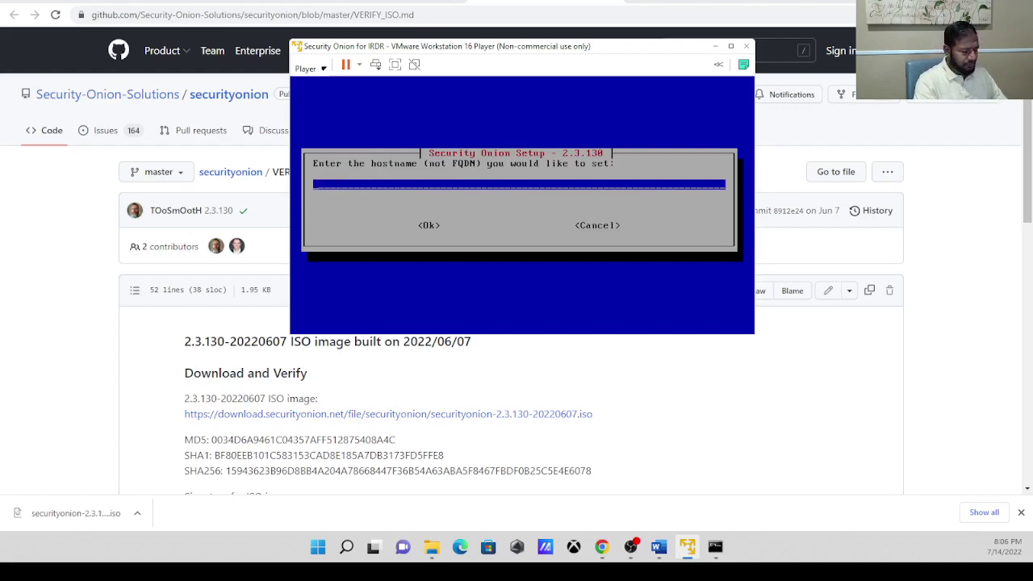
{"action": "type", "text": "SO"}
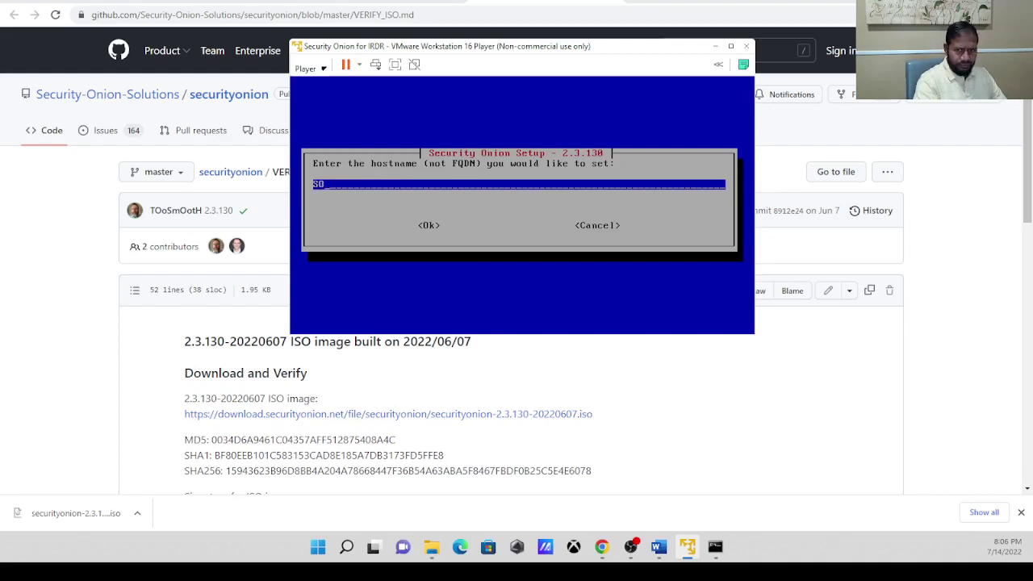
{"action": "type", "text": "NION"}
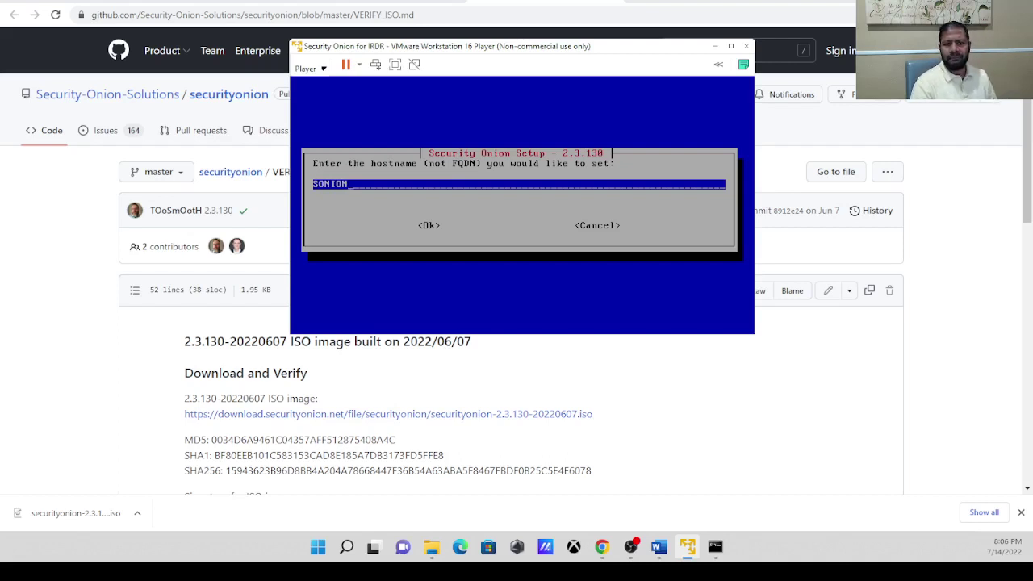
{"action": "key", "text": "Tab"}
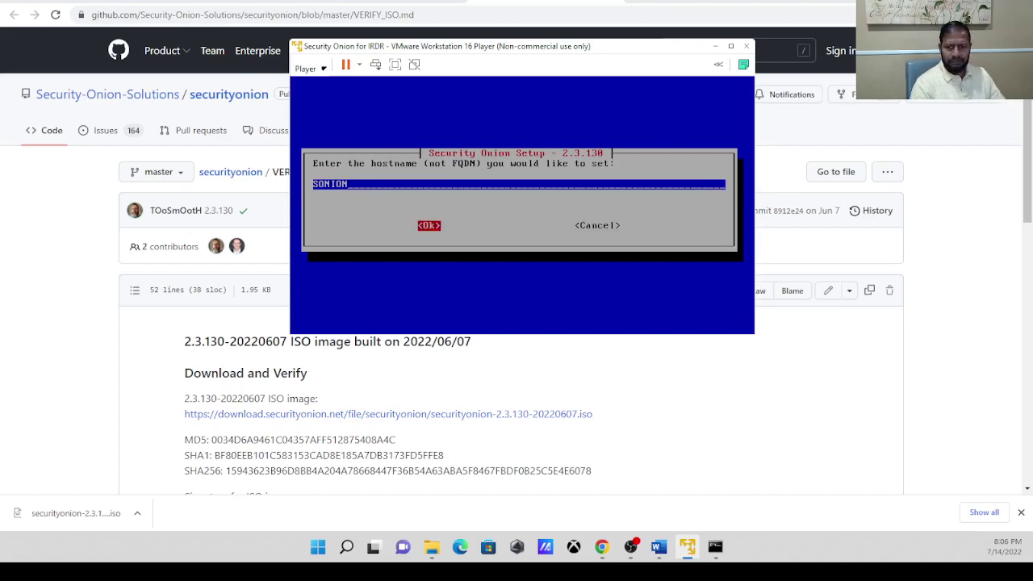
{"action": "key", "text": "Return"}
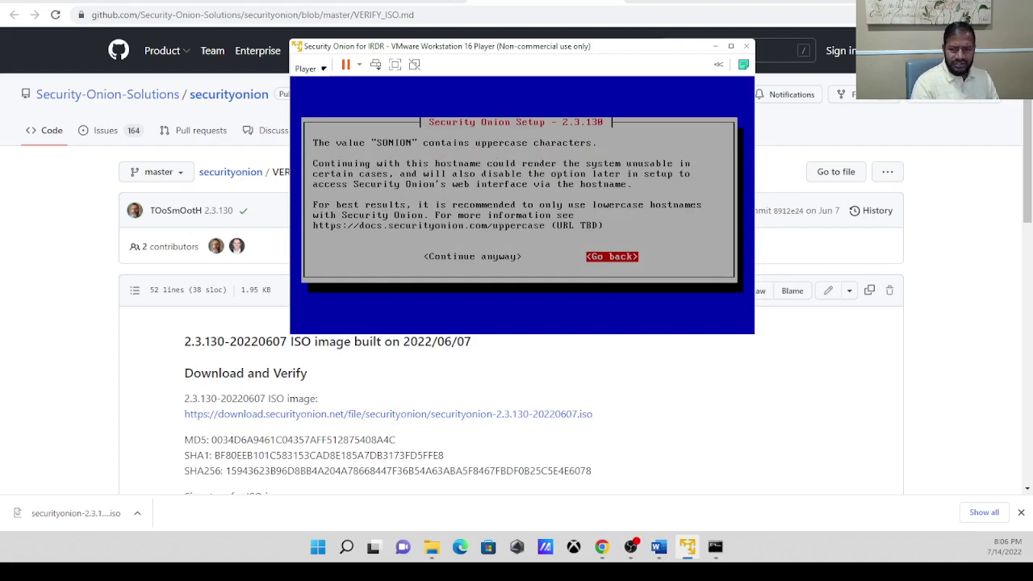
Go back from the uppercase warning and re-enter the hostname as lowercase sonion.
{"action": "key", "text": "Return"}
{"action": "key", "text": "BackSpace"}
{"action": "key", "text": "BackSpace"}
{"action": "key", "text": "BackSpace"}
{"action": "key", "text": "BackSpace"}
{"action": "key", "text": "BackSpace"}
{"action": "key", "text": "BackSpace"}
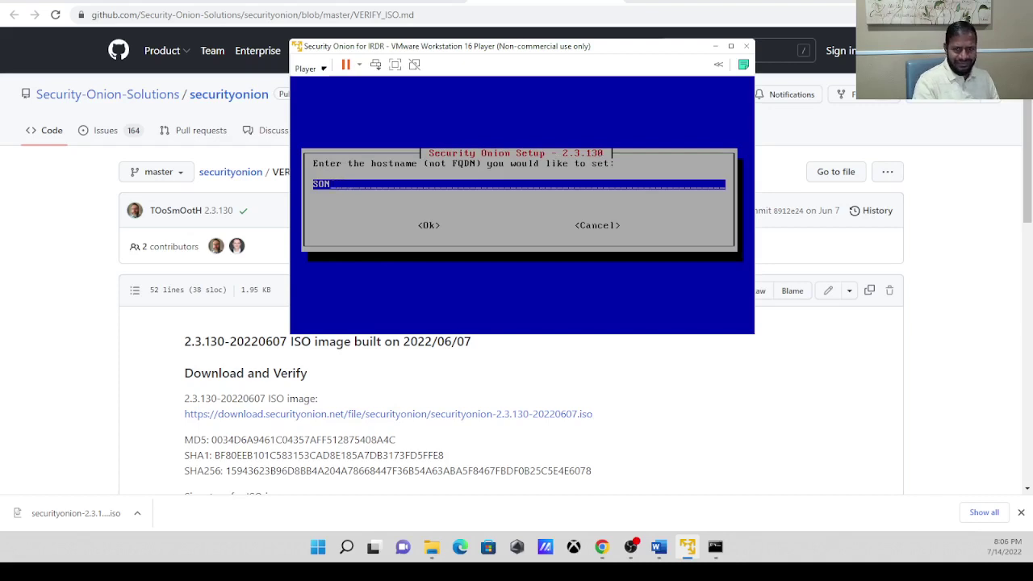
{"action": "type", "text": "s"}
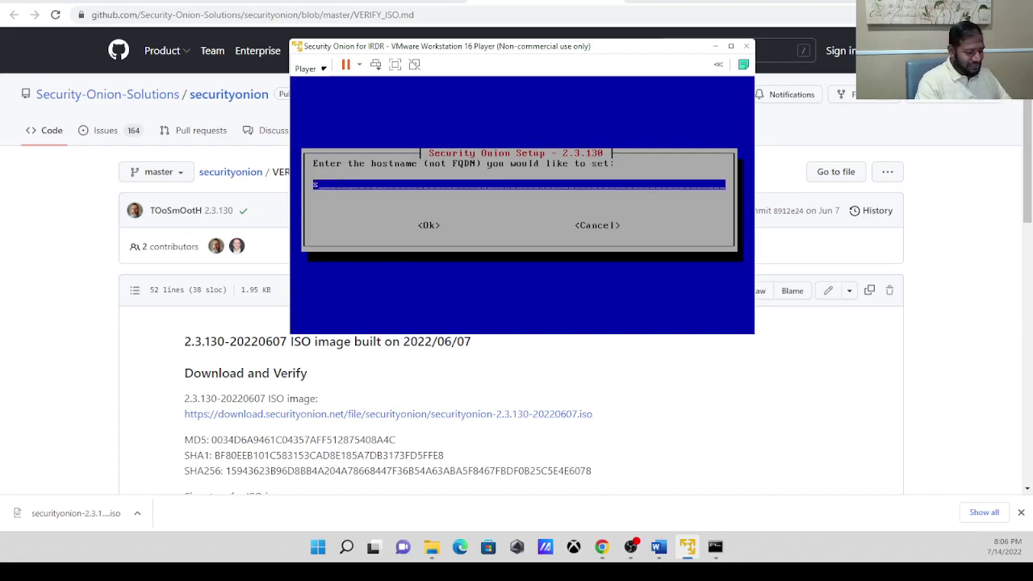
{"action": "type", "text": "onion"}
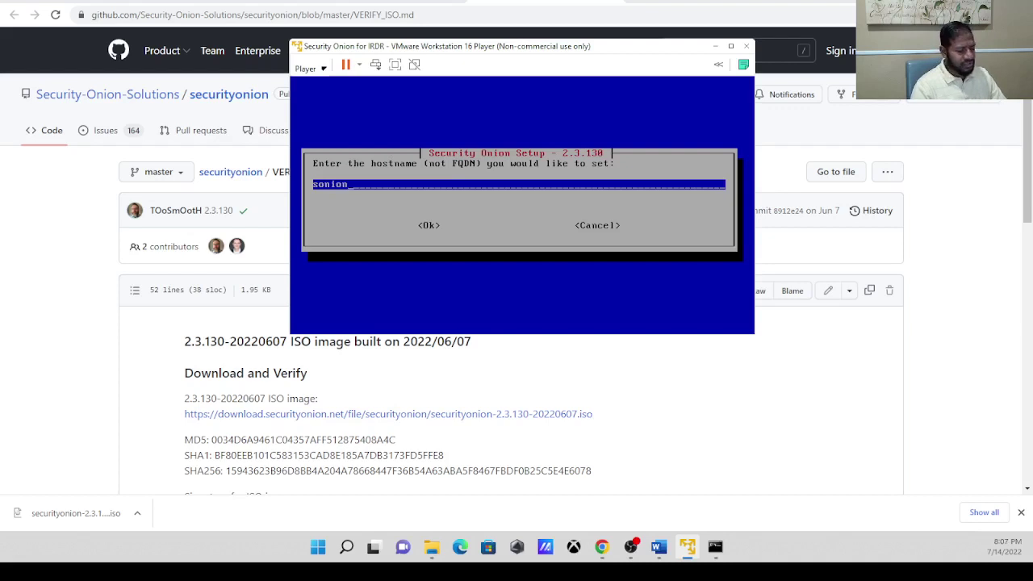
{"action": "key", "text": "Tab"}
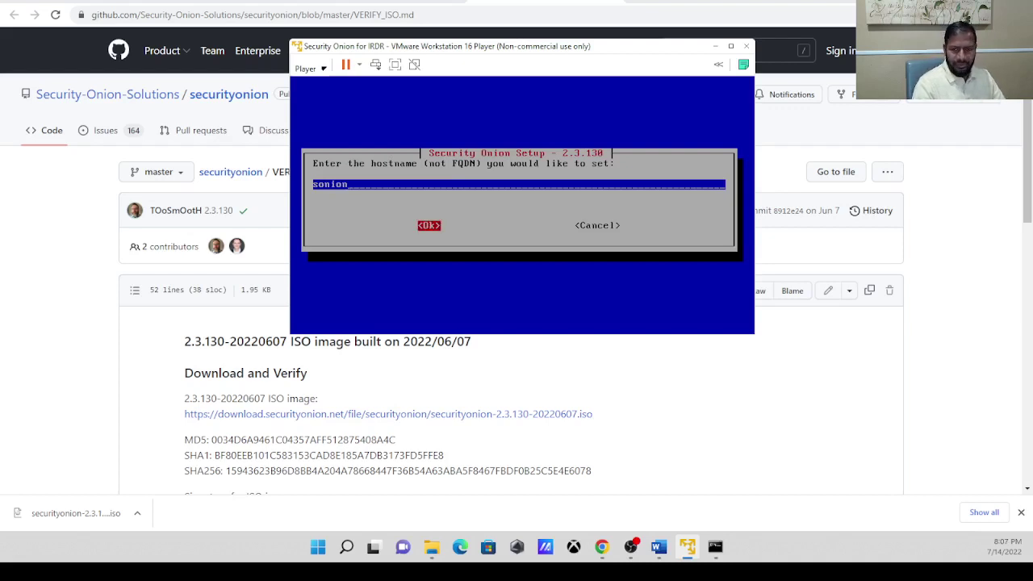
{"action": "key", "text": "Return"}
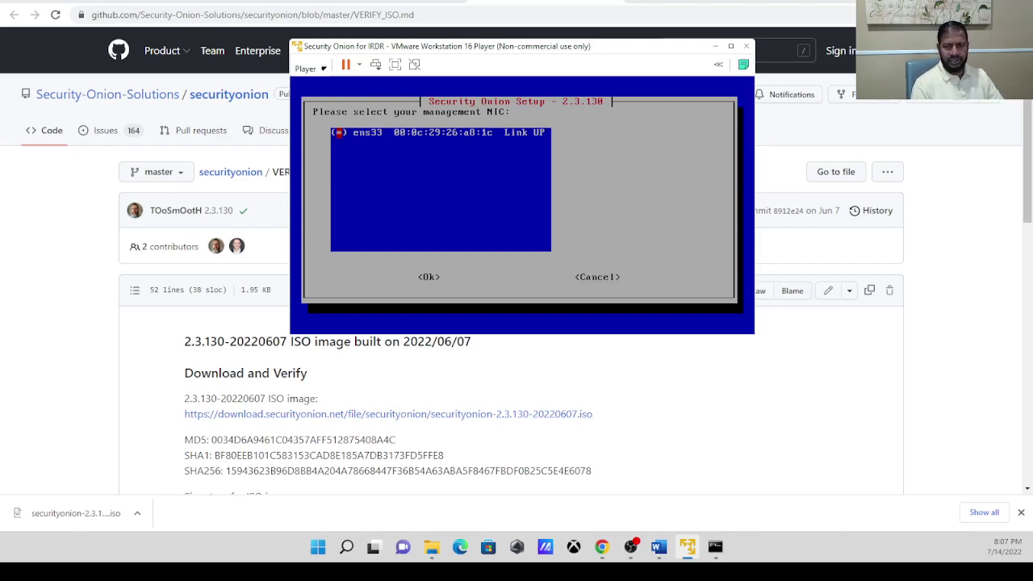
Accept ens33 as the management NIC and mark DHCP in the interface dialog.
{"action": "key", "text": "Tab"}
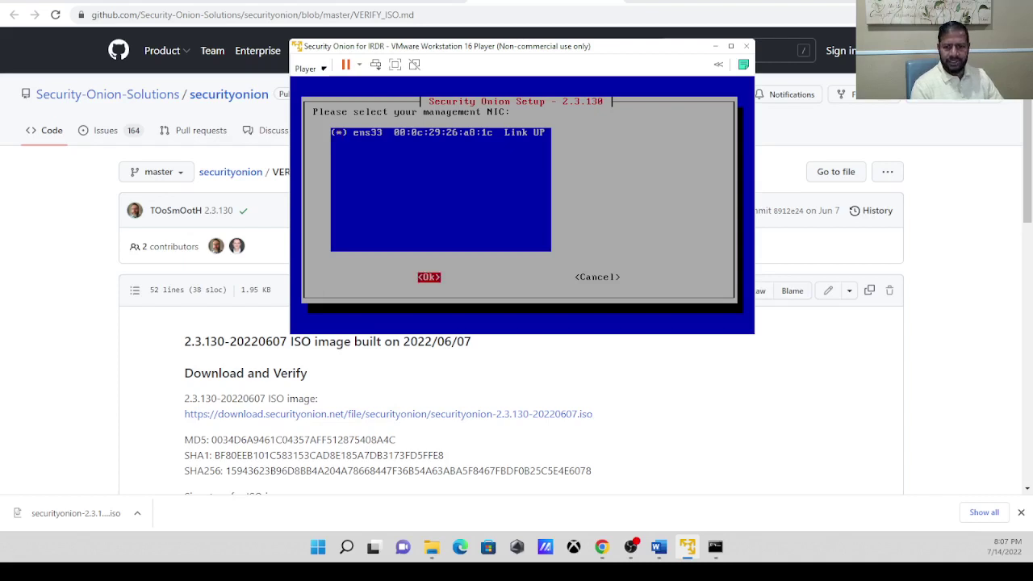
{"action": "key", "text": "Return"}
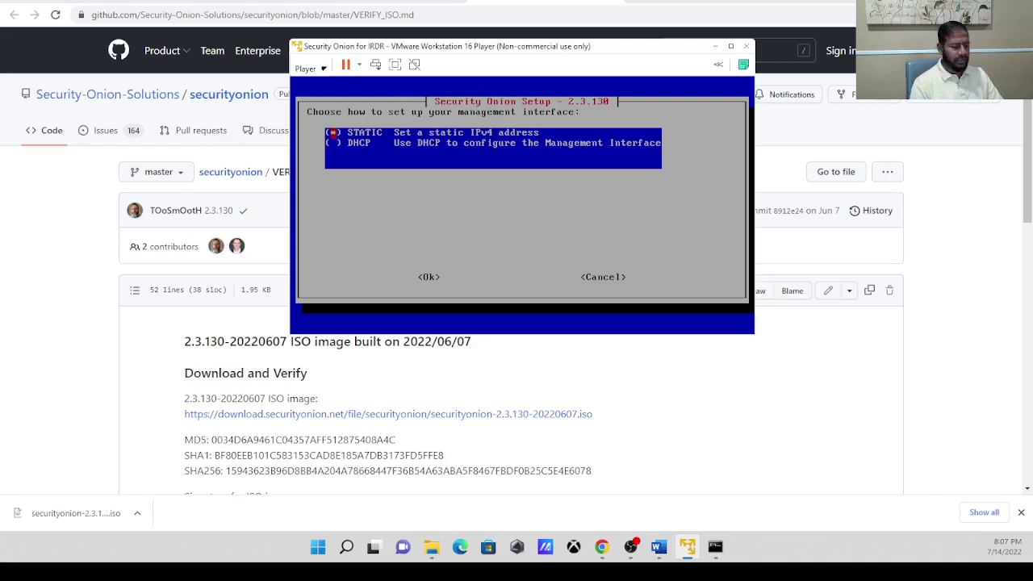
{"action": "key", "text": "Down"}
{"action": "key", "text": "Tab"}
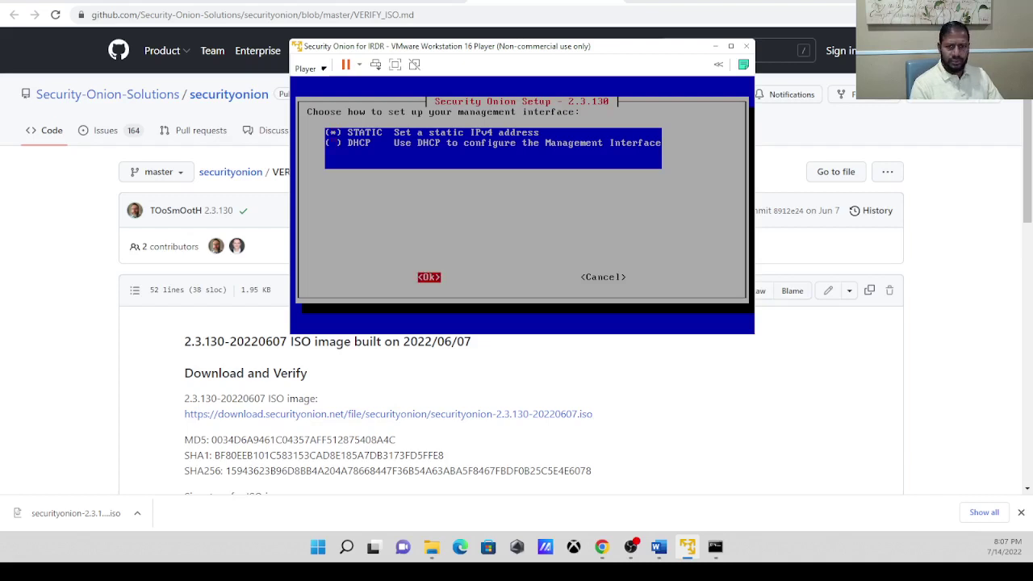
{"action": "key", "text": "Tab"}
{"action": "key", "text": "Tab"}
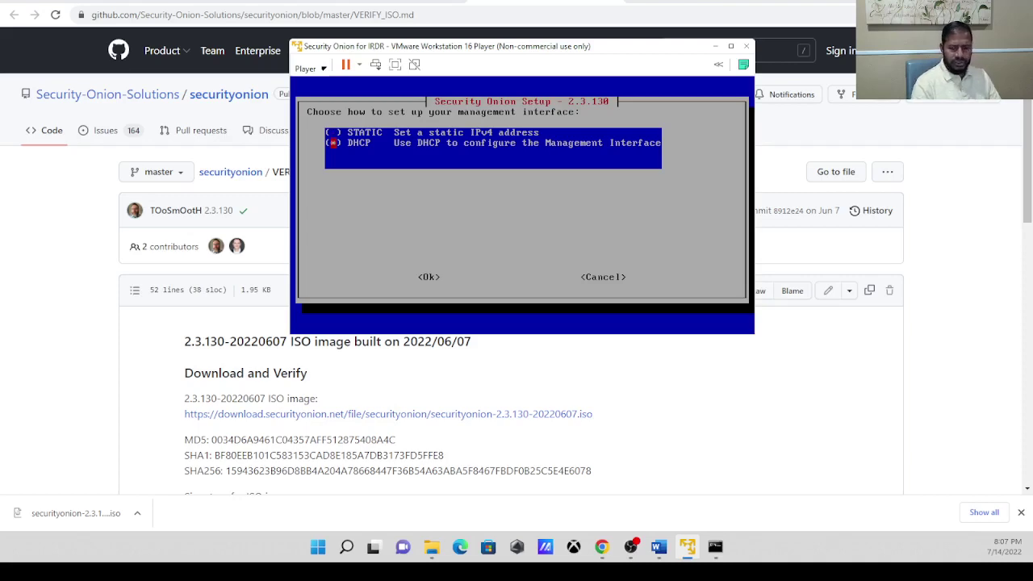
{"action": "left_click", "coordinate": [660, 550]}
Scroll the lab guide to the values table: static IPv4 192.168.1.237, gateway 192.168.1.254.
{"action": "left_click_drag", "start_coordinate": [1029, 278], "coordinate": [1028, 357]}
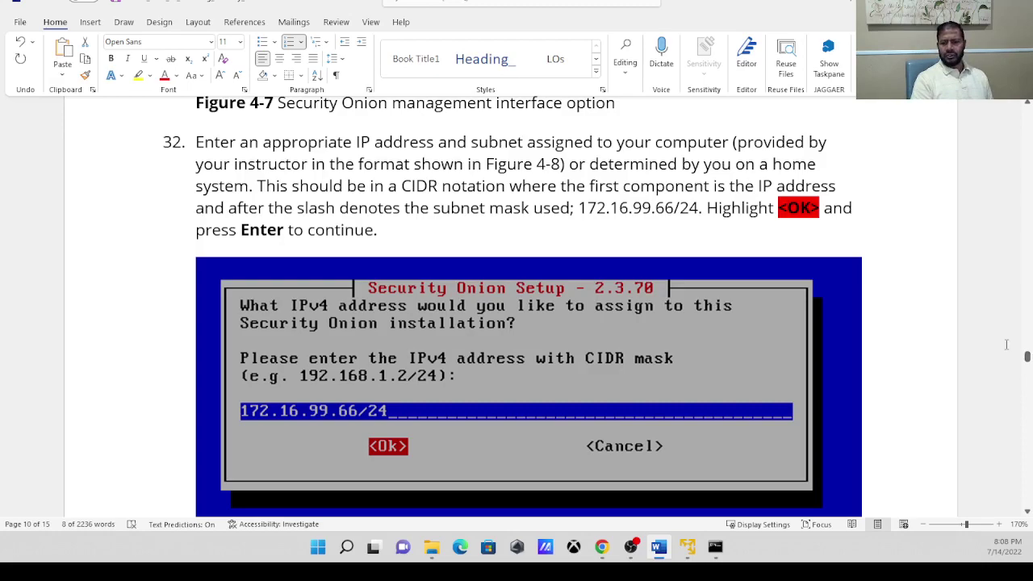
{"action": "left_click", "coordinate": [660, 548]}
{"action": "left_click", "coordinate": [660, 551]}
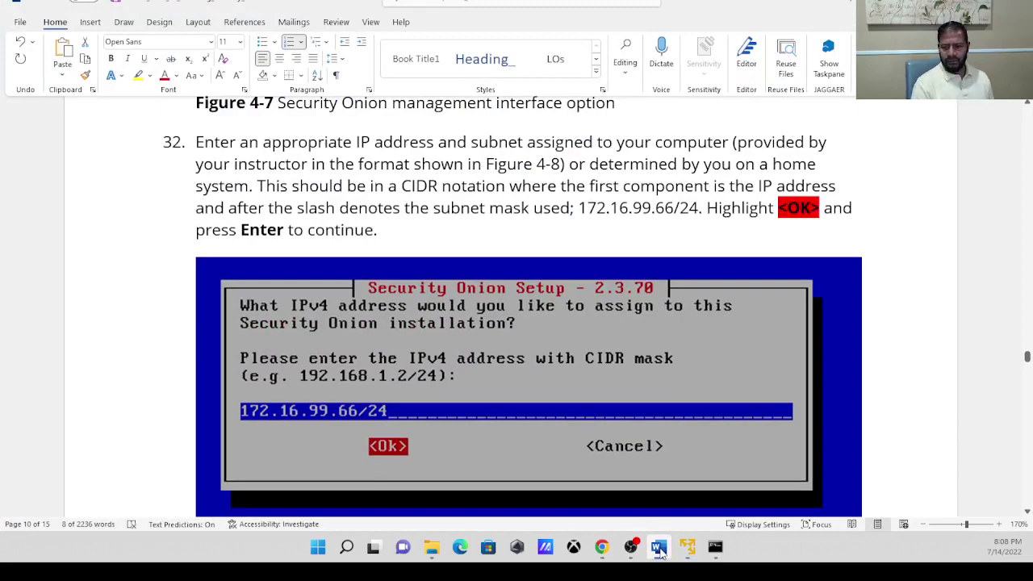
{"action": "left_click", "coordinate": [658, 548]}
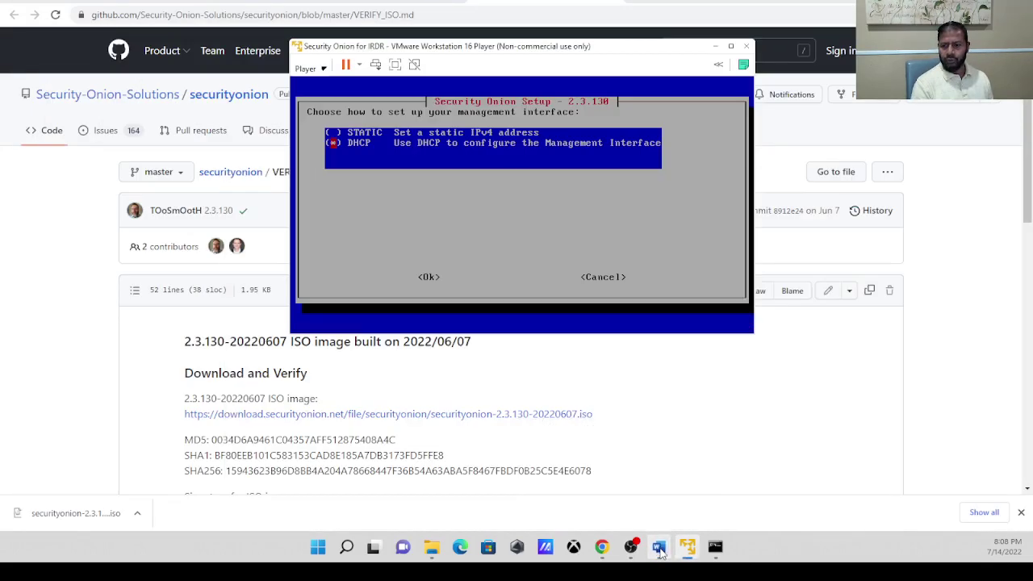
{"action": "left_click", "coordinate": [659, 549]}
{"action": "left_click_drag", "start_coordinate": [1027, 359], "coordinate": [1027, 153]}
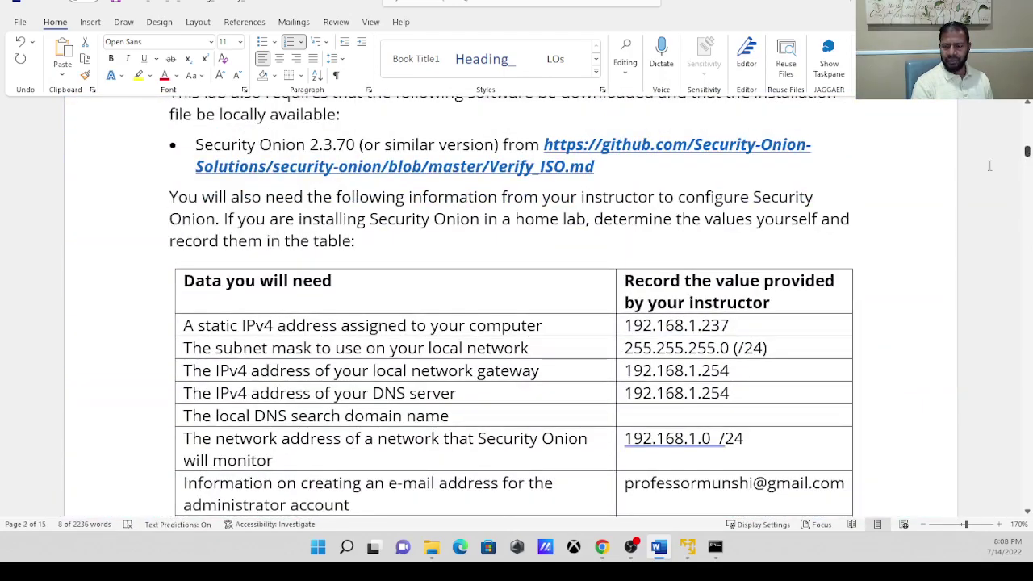
Edit the table's static IPv4 entry so it ends in 30.
{"action": "left_click", "coordinate": [737, 323]}
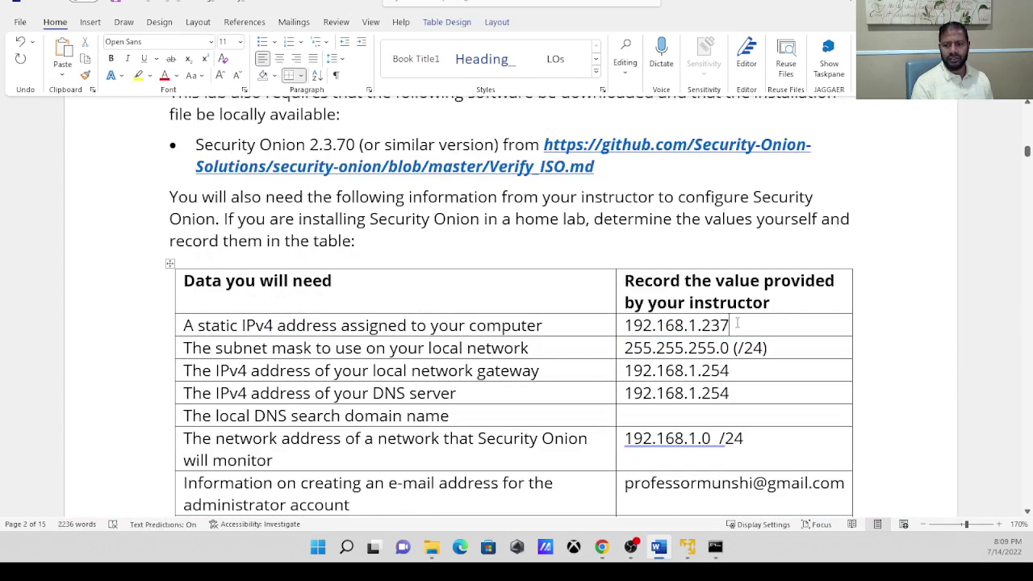
{"action": "left_click_drag", "start_coordinate": [737, 322], "coordinate": [714, 326]}
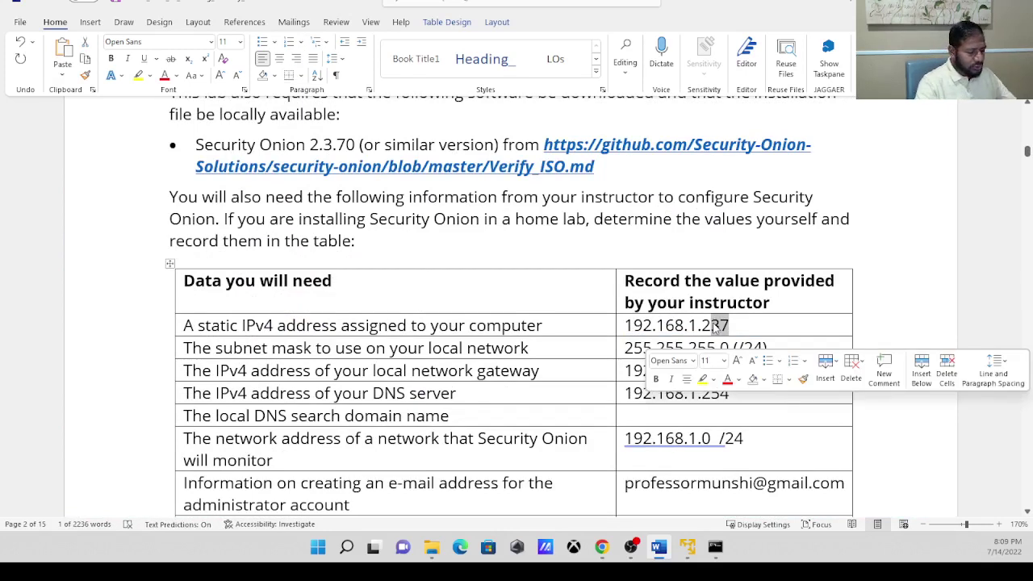
{"action": "type", "text": "230"}
{"action": "key", "text": "BackSpace"}
{"action": "key", "text": "BackSpace"}
{"action": "key", "text": "BackSpace"}
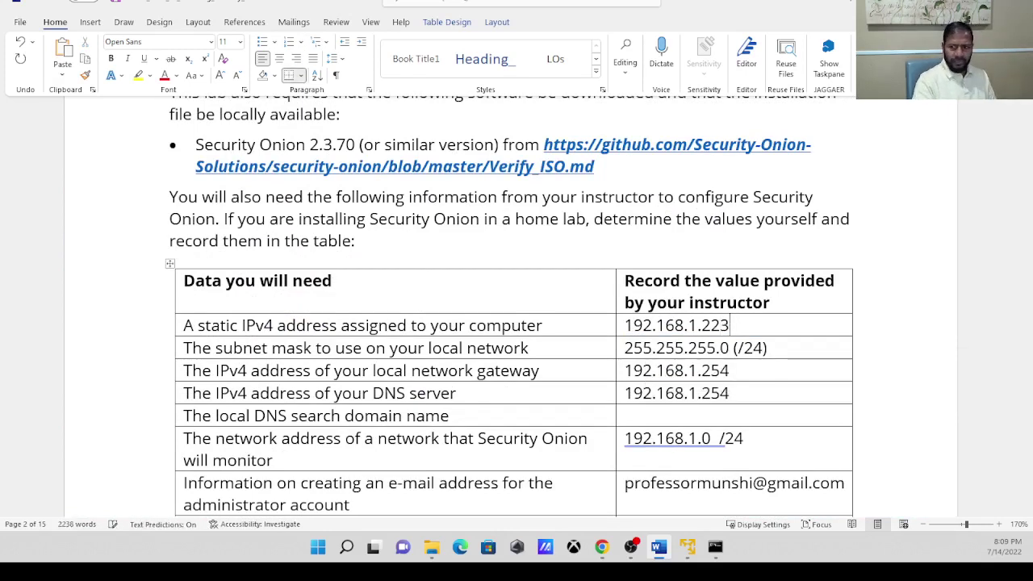
{"action": "type", "text": "30"}
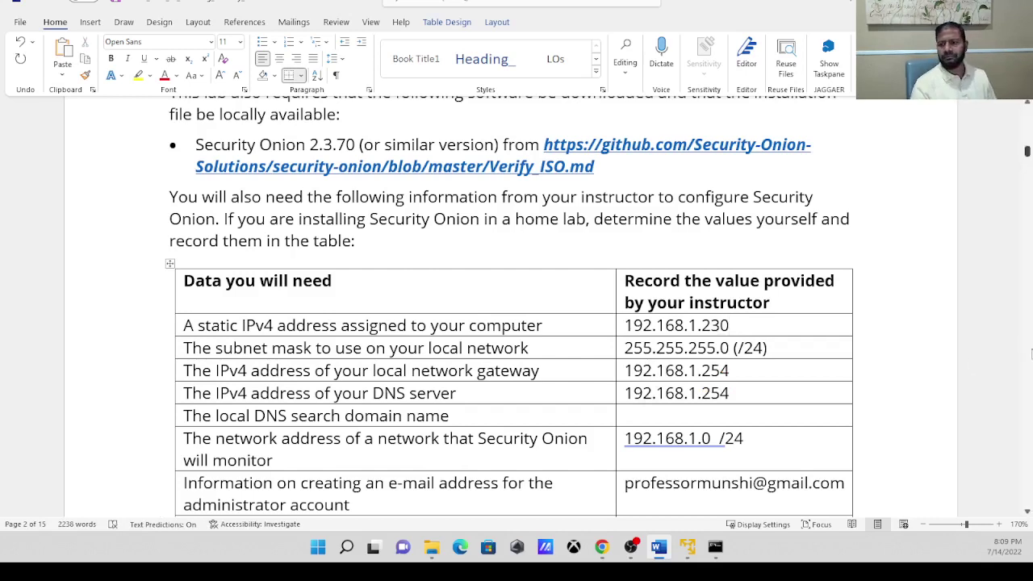
Undo the stray characters, retype 30 to read 192.168.1.230, and scroll back to the table.
{"action": "left_click", "coordinate": [1028, 153]}
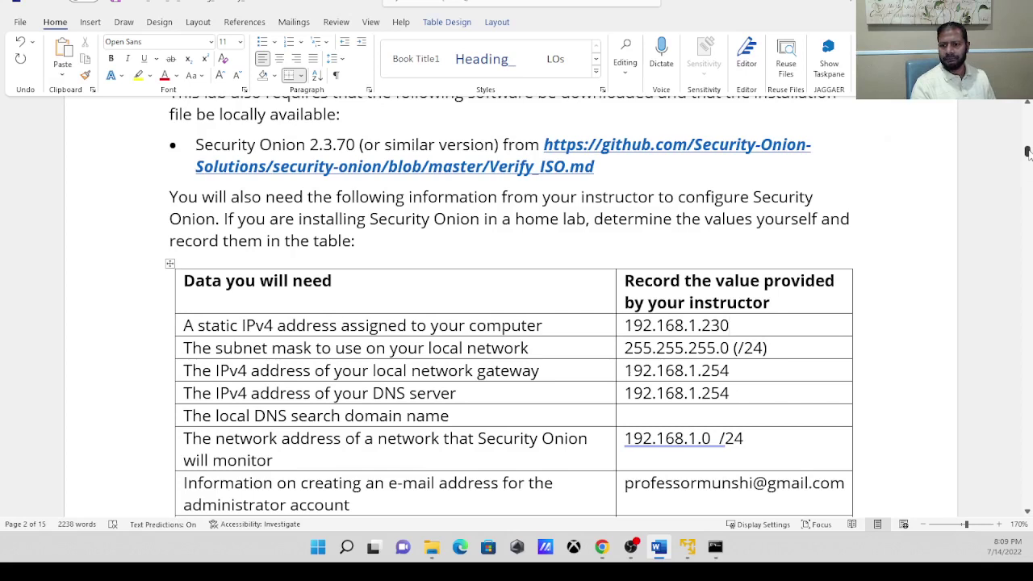
{"action": "type", "text": "/**********************"}
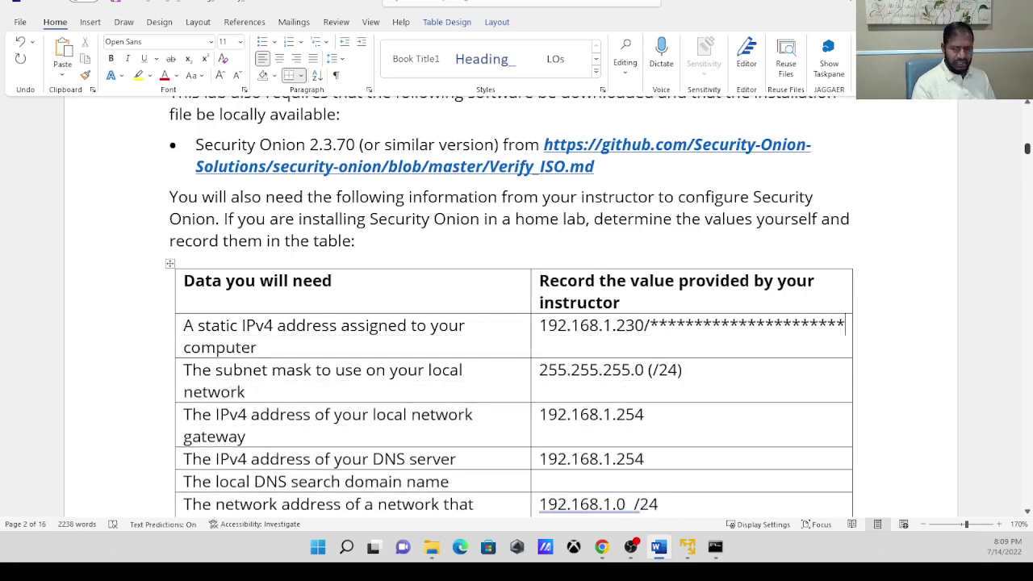
{"action": "type", "text": "**"}
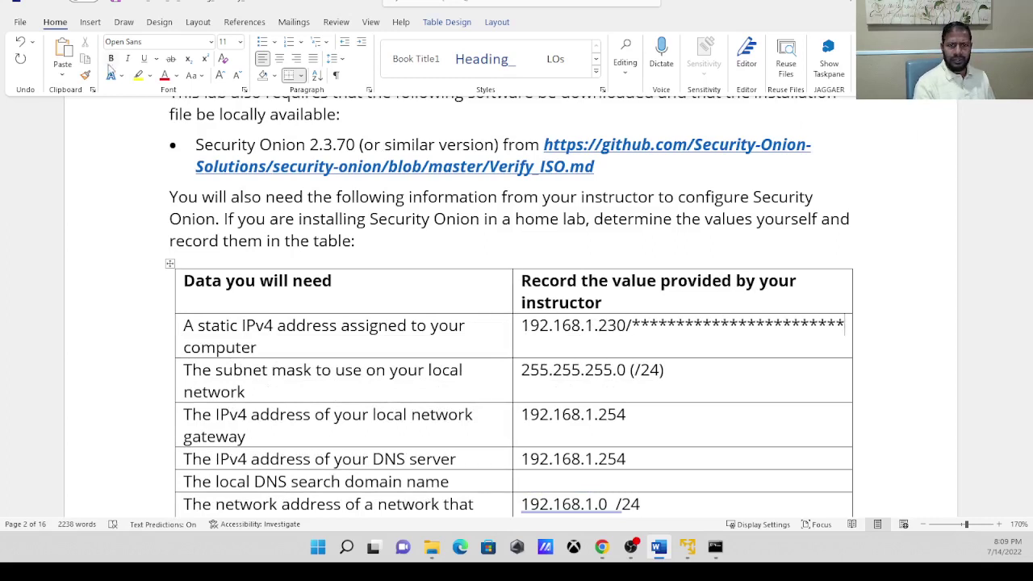
{"action": "left_click", "coordinate": [20, 42]}
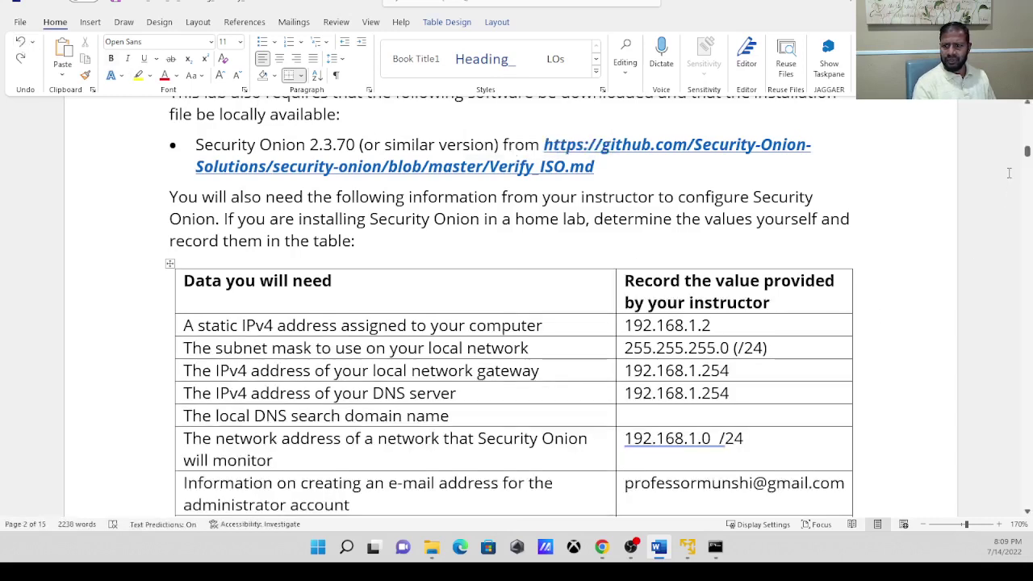
{"action": "type", "text": "30"}
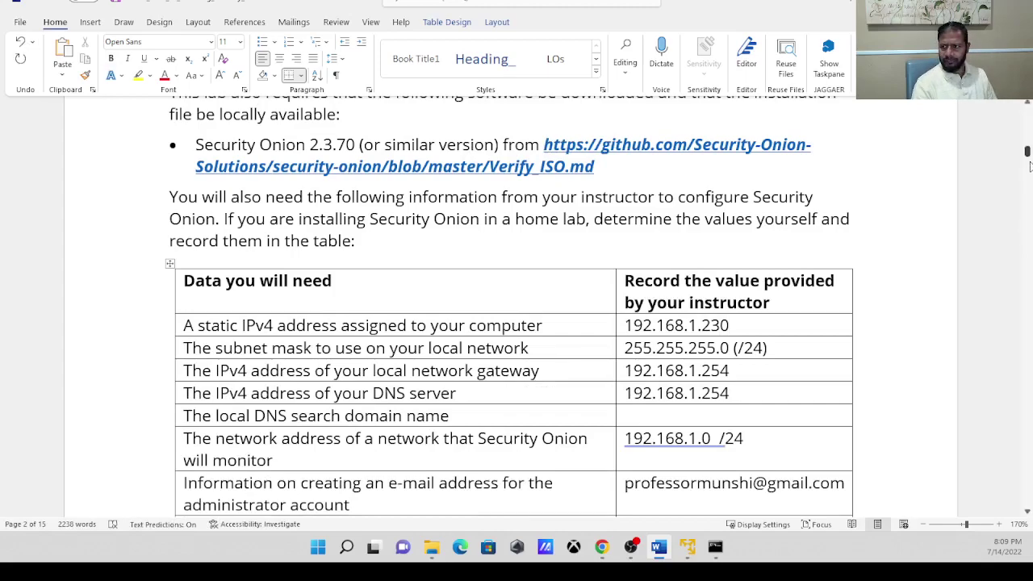
{"action": "mouse_move", "coordinate": [1027, 153]}
{"action": "left_mouse_down"}
{"action": "mouse_move", "coordinate": [1027, 184]}
{"action": "mouse_move", "coordinate": [1024, 164]}
{"action": "left_mouse_up"}
{"action": "scroll", "coordinate": [1022, 161], "scroll_direction": "up", "scroll_amount": 2}
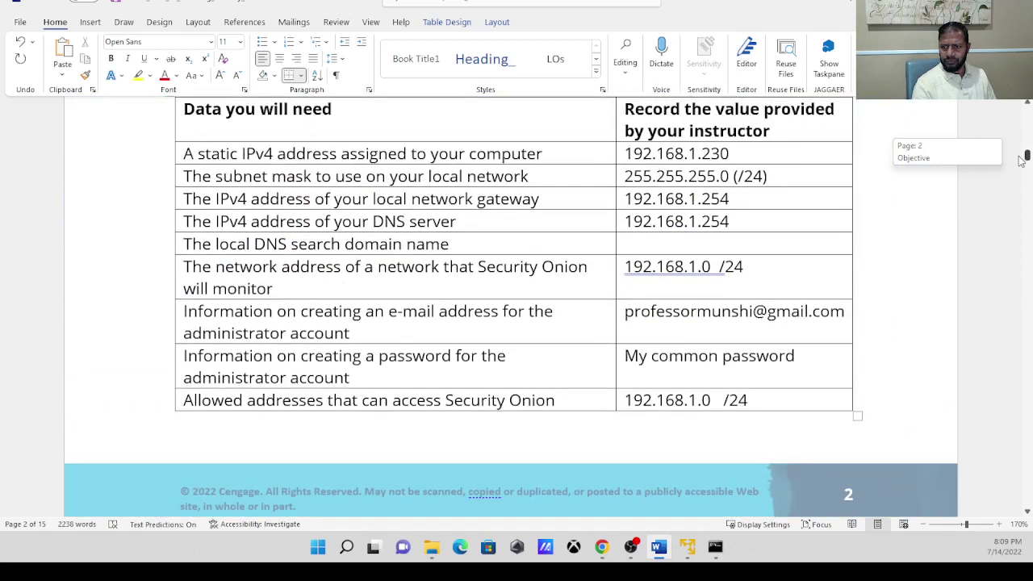
{"action": "left_click", "coordinate": [687, 548]}
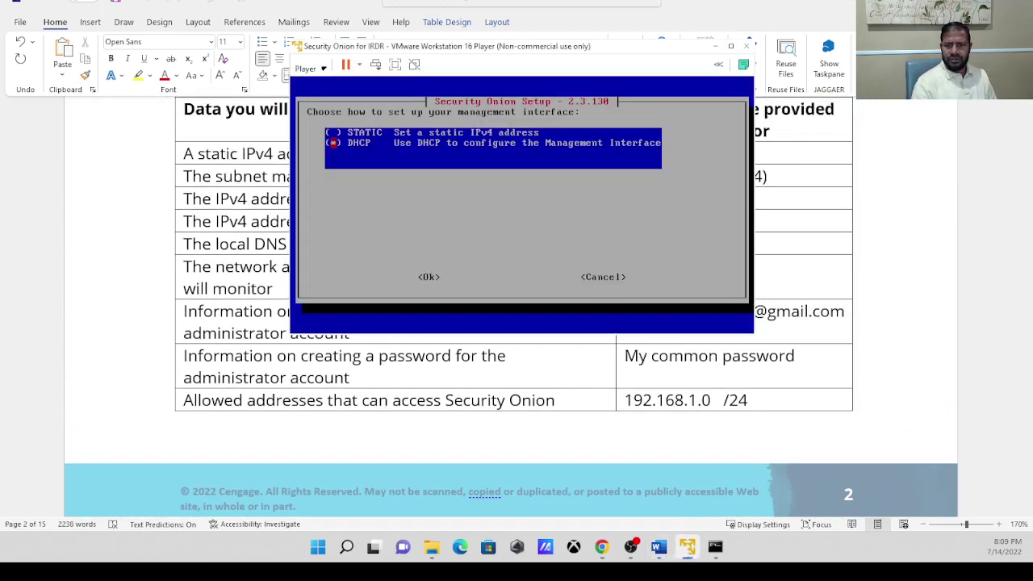
Choose STATIC addressing for the management interface.
{"action": "key", "text": "Up"}
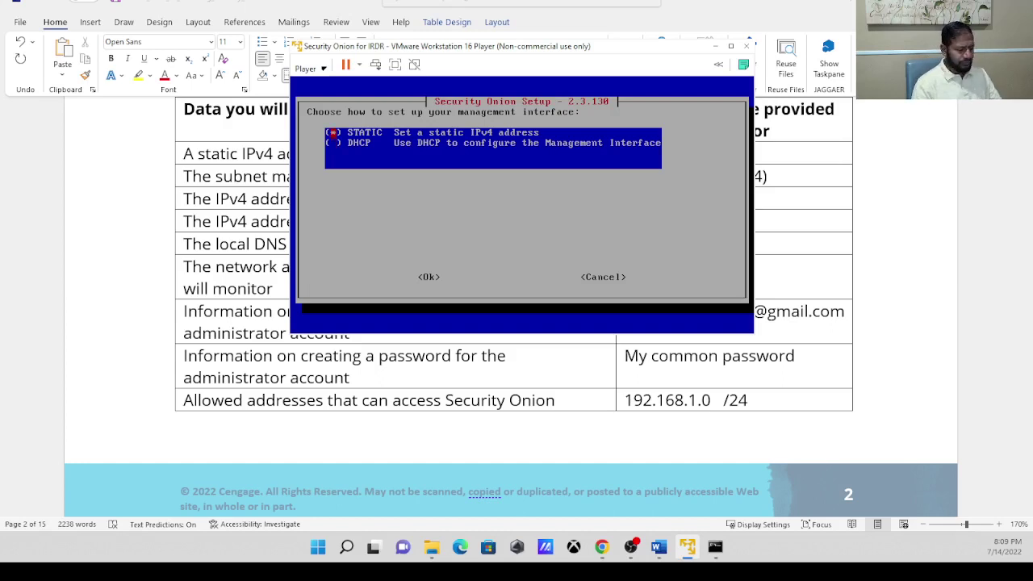
{"action": "key", "text": "Tab"}
{"action": "key", "text": "Return"}
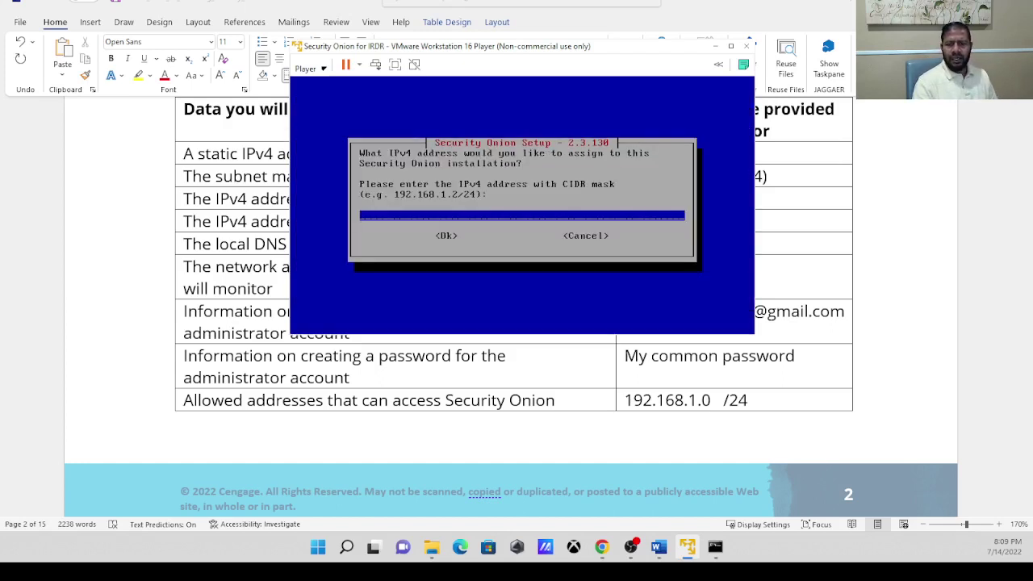
Enter 192.168.1.230 as the management IPv4 address.
{"action": "type", "text": "1"}
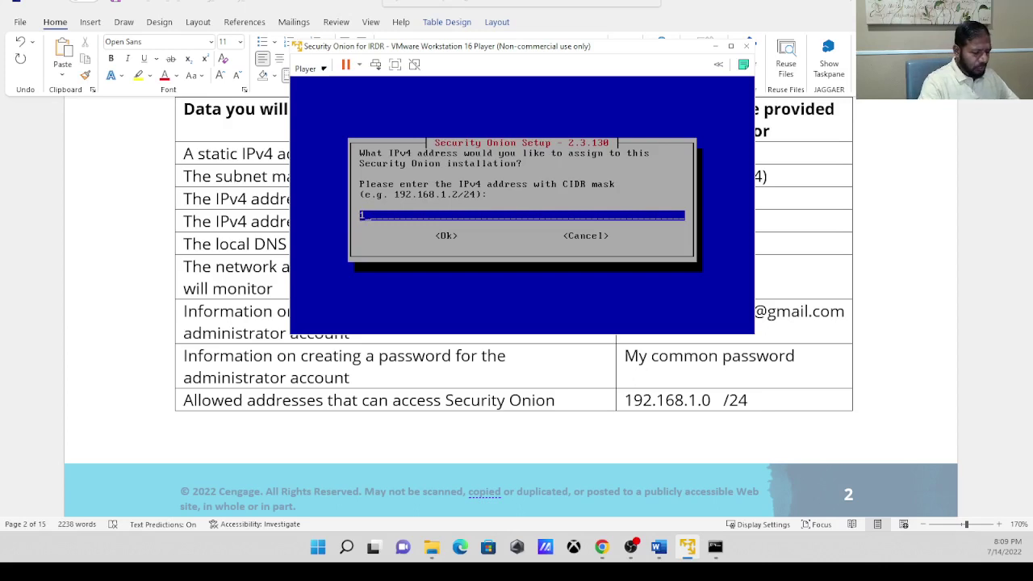
{"action": "type", "text": "92.1"}
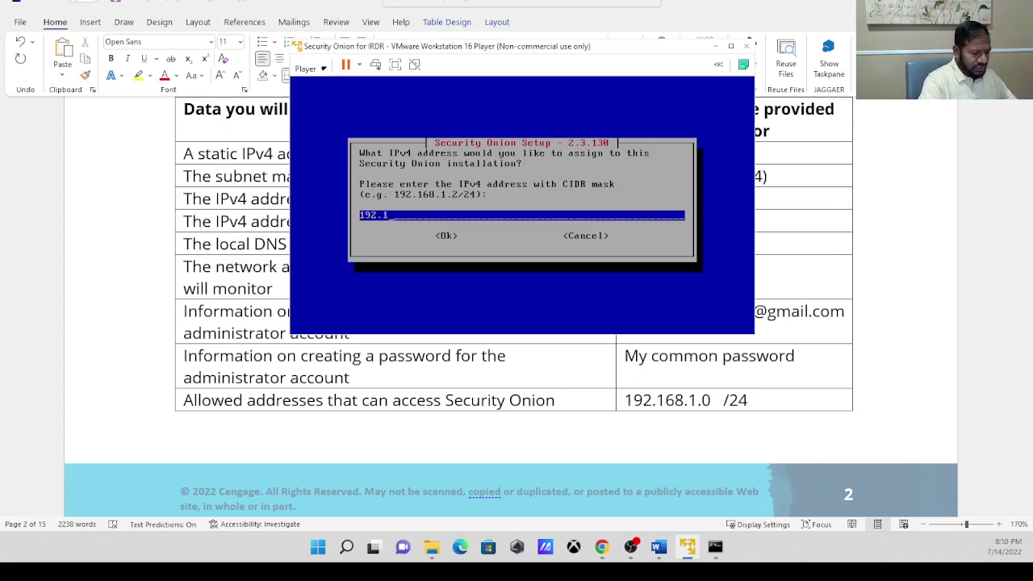
{"action": "type", "text": "68.1"}
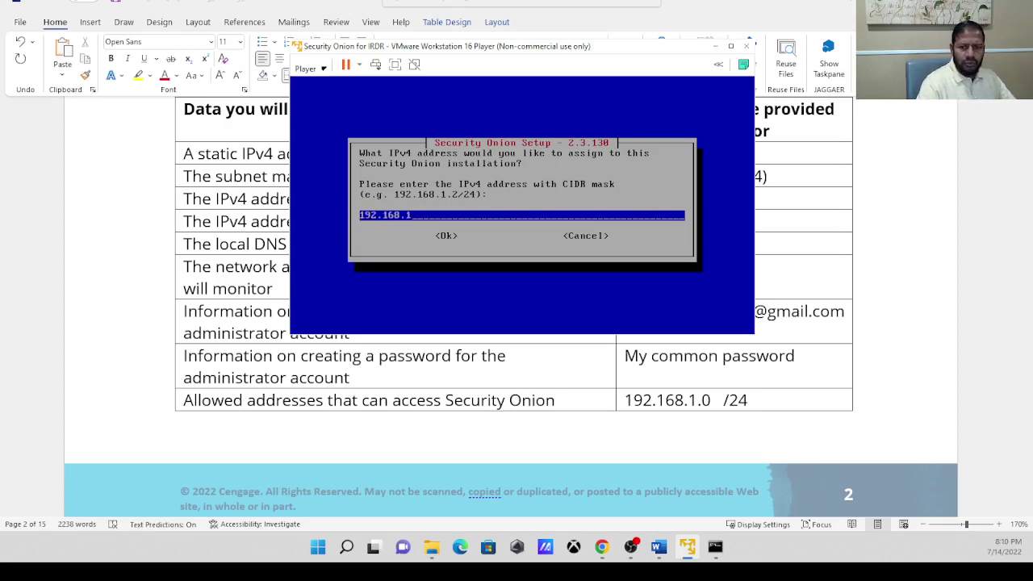
{"action": "type", "text": ".230"}
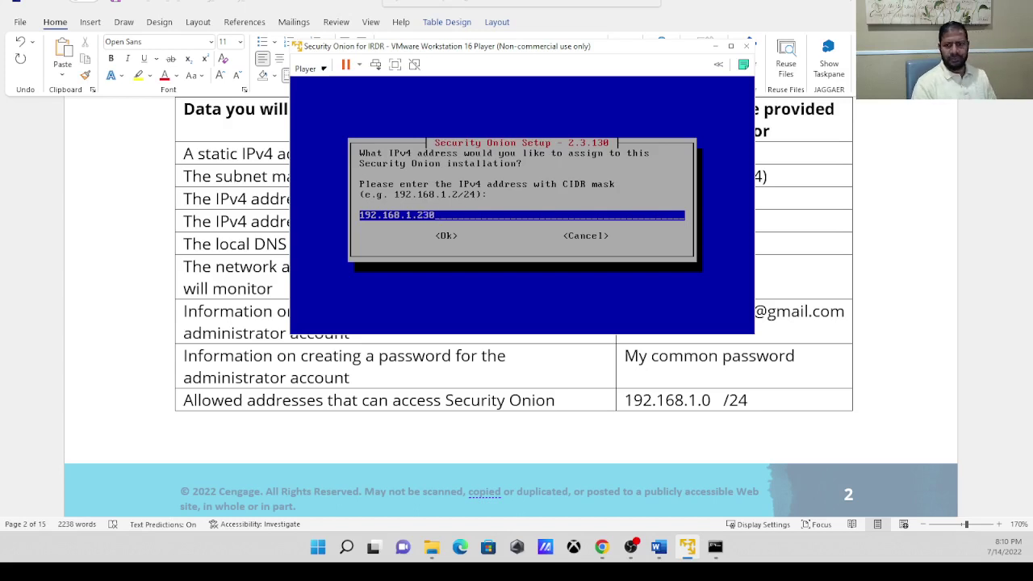
{"action": "key", "text": "Tab"}
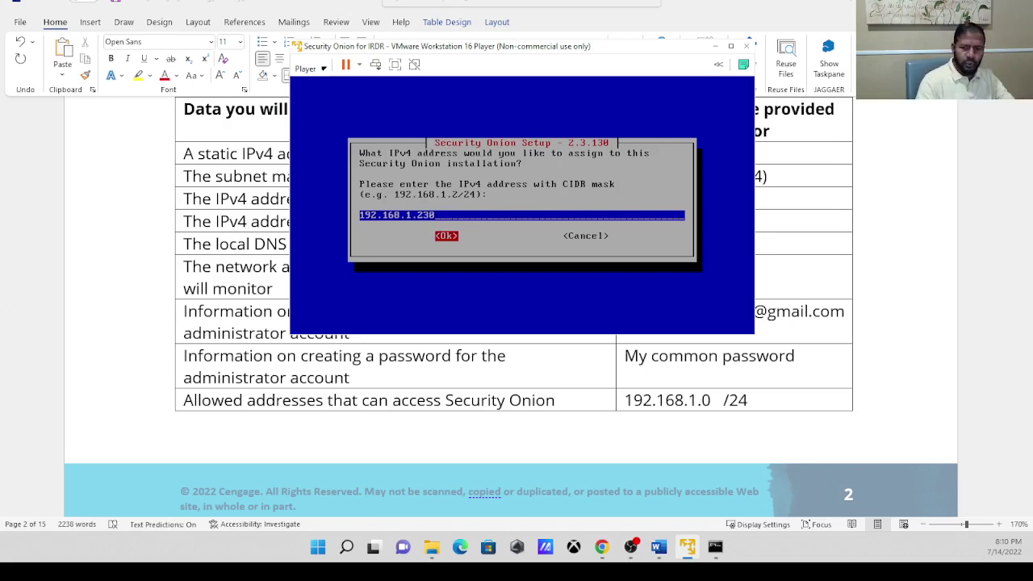
{"action": "key", "text": "Return"}
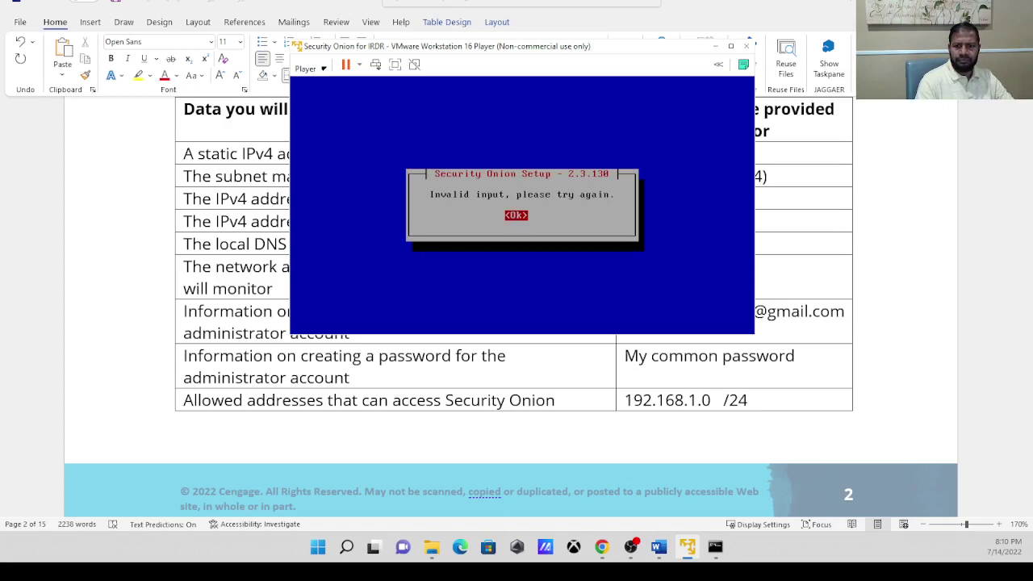
Dismiss the invalid-input error and append /24, giving the address 192.168.1.230/24.
{"action": "key", "text": "Return"}
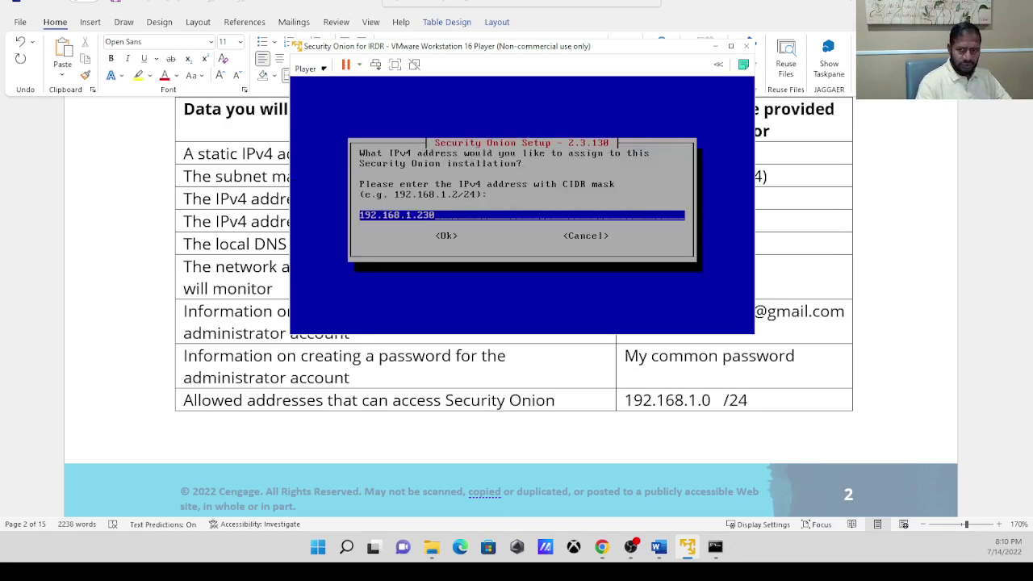
{"action": "type", "text": "/"}
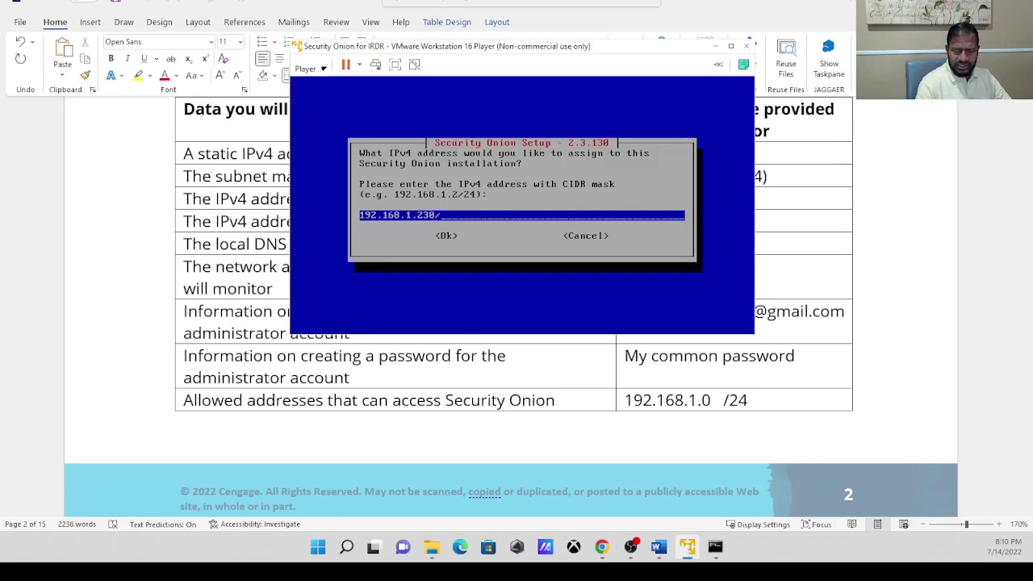
{"action": "type", "text": "24"}
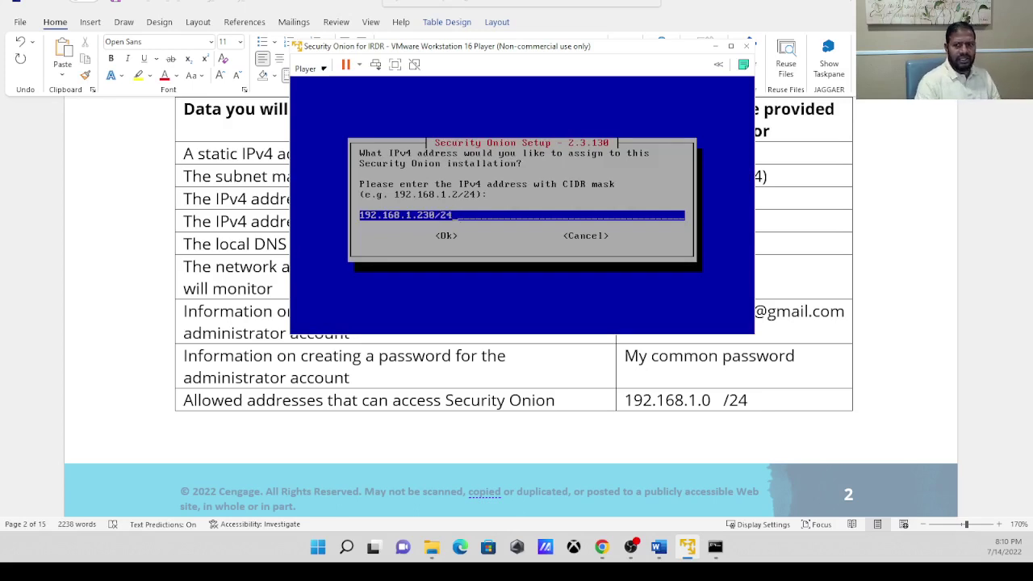
{"action": "key", "text": "Tab"}
{"action": "key", "text": "Return"}
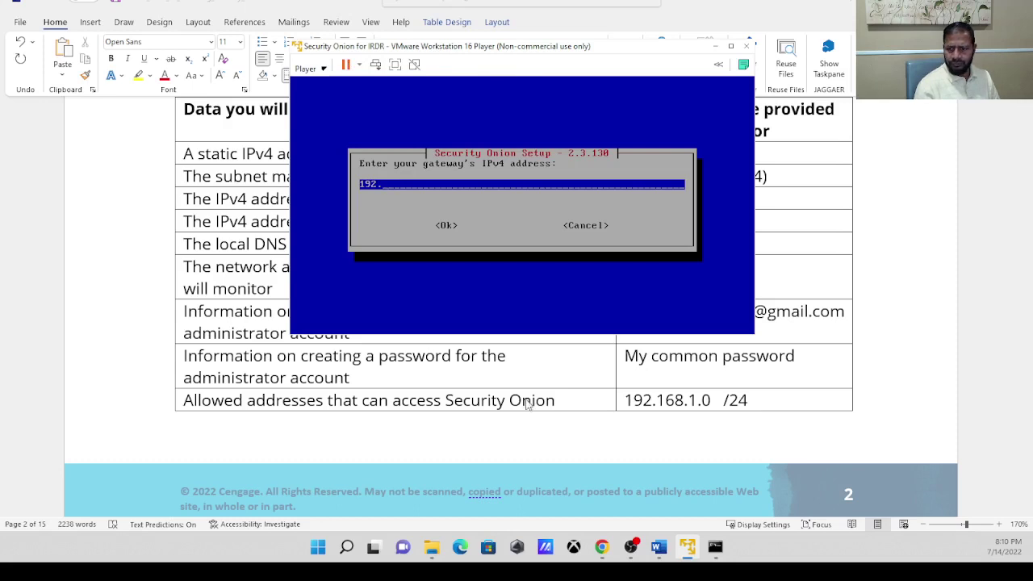
{"action": "left_click", "coordinate": [662, 546]}
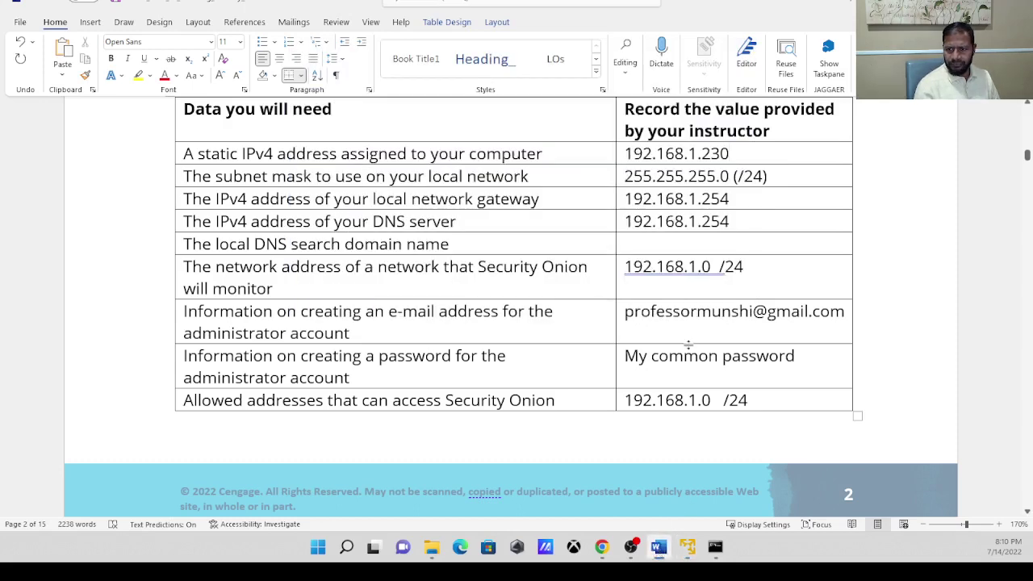
Check the .254 gateway and DNS server entries in the Word lab table, then go back to setup.
{"action": "double_click", "coordinate": [710, 273]}
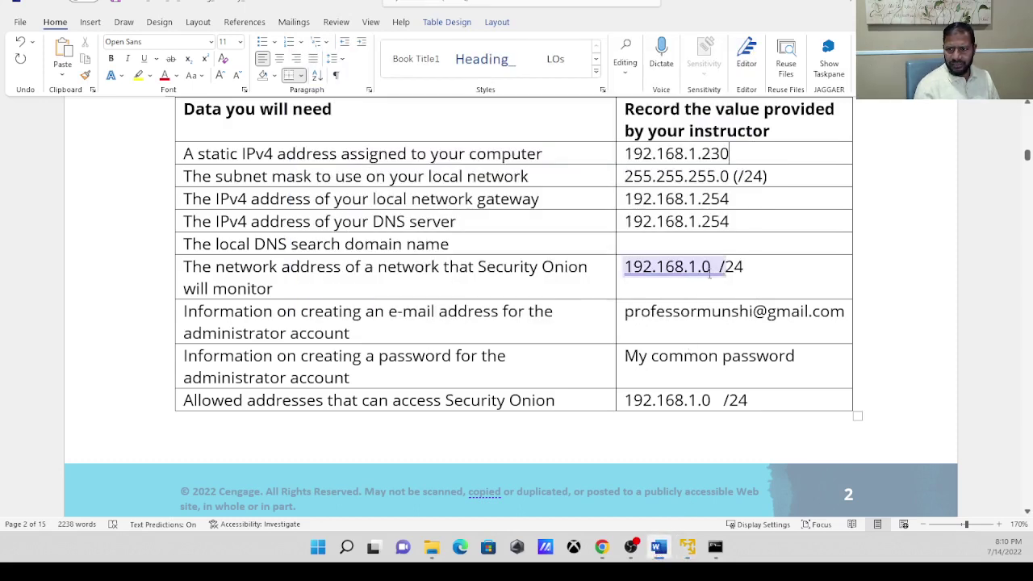
{"action": "double_click", "coordinate": [712, 221]}
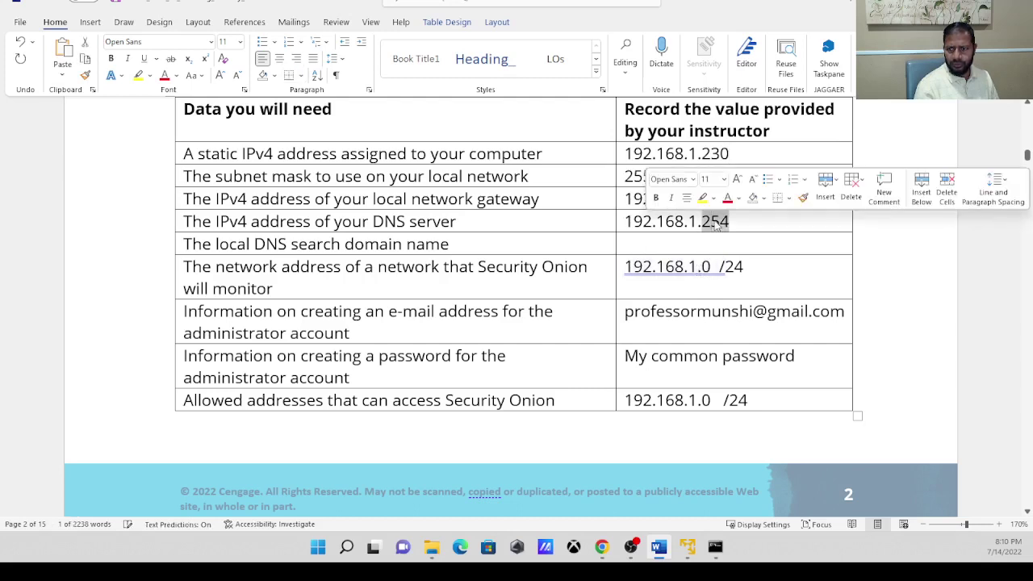
{"action": "left_click", "coordinate": [756, 226]}
{"action": "double_click", "coordinate": [715, 199]}
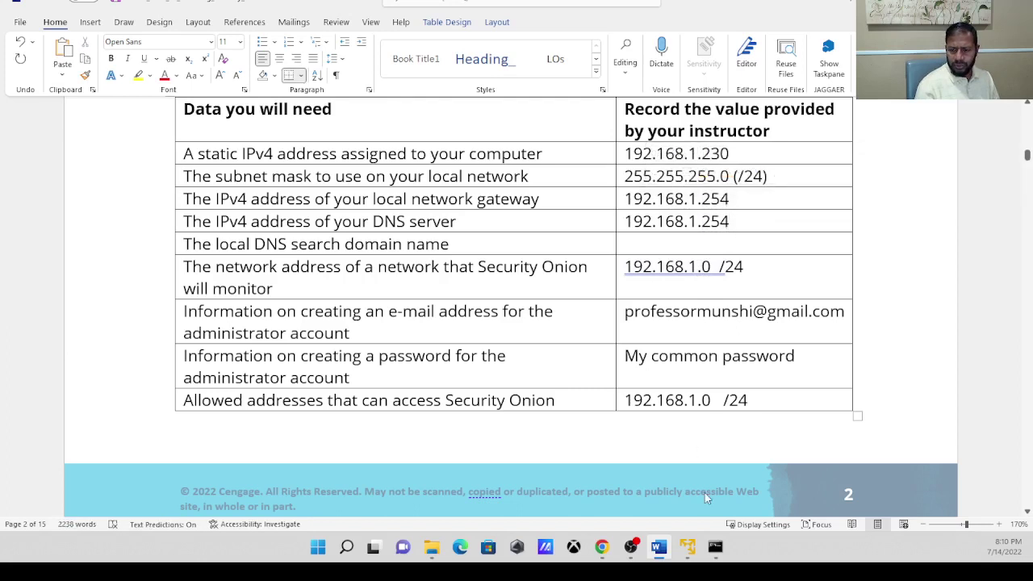
{"action": "left_click", "coordinate": [686, 547]}
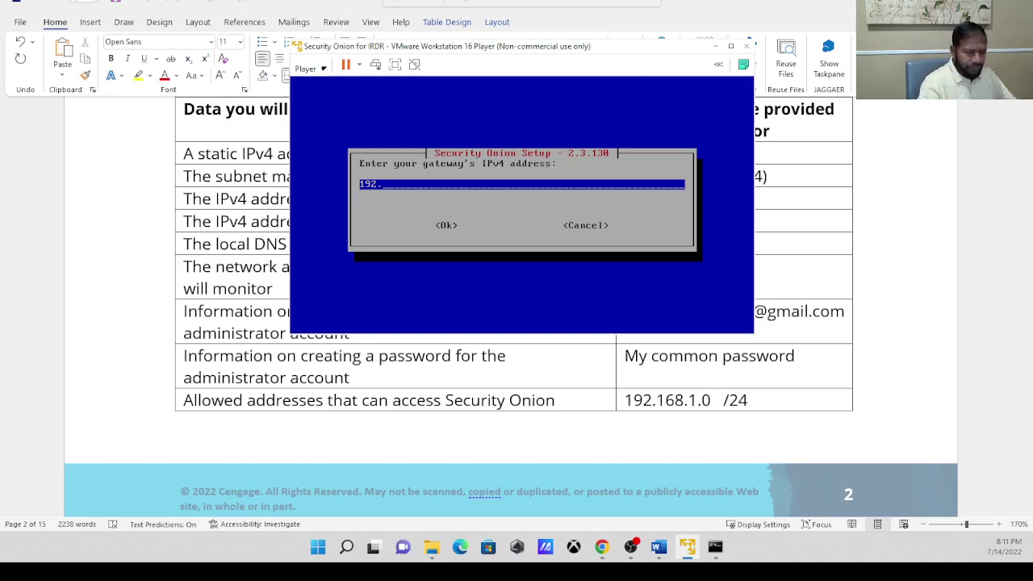
Enter 192.168.1.254 as the gateway and replace the default DNS servers with 192.168.1.254.
{"action": "type", "text": "68."}
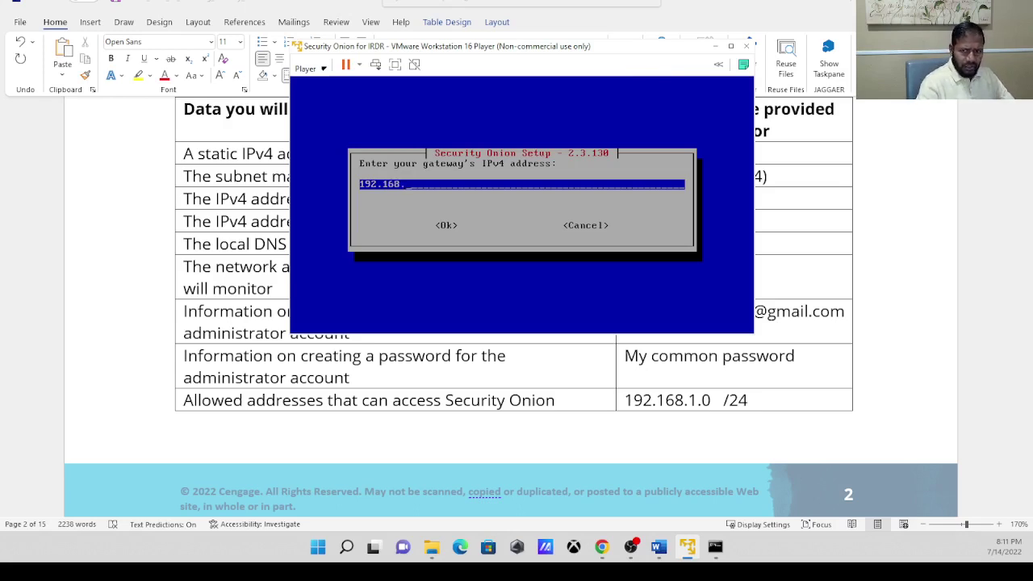
{"action": "type", "text": "1"}
{"action": "type", "text": ".254"}
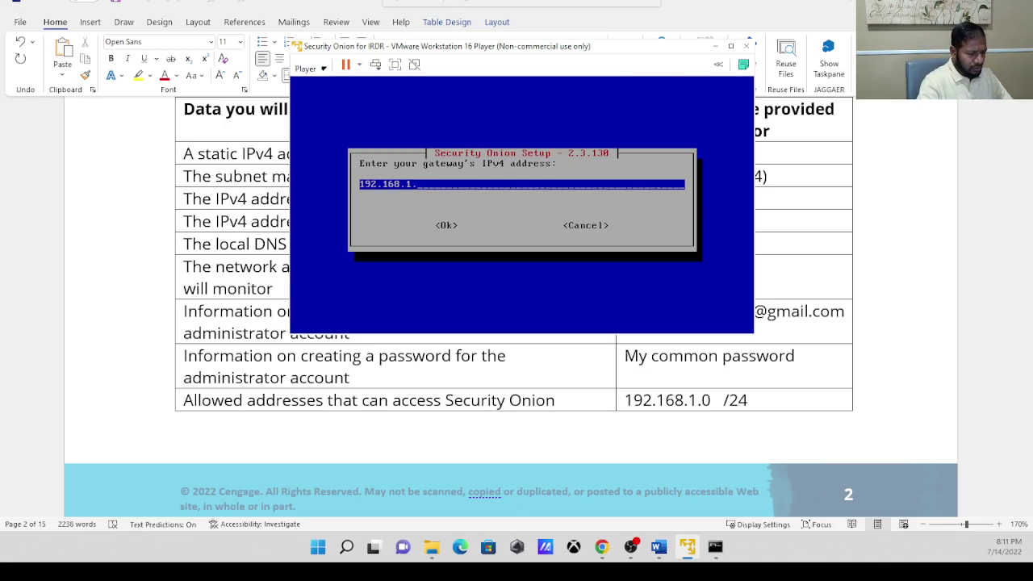
{"action": "key", "text": "Tab"}
{"action": "key", "text": "Return"}
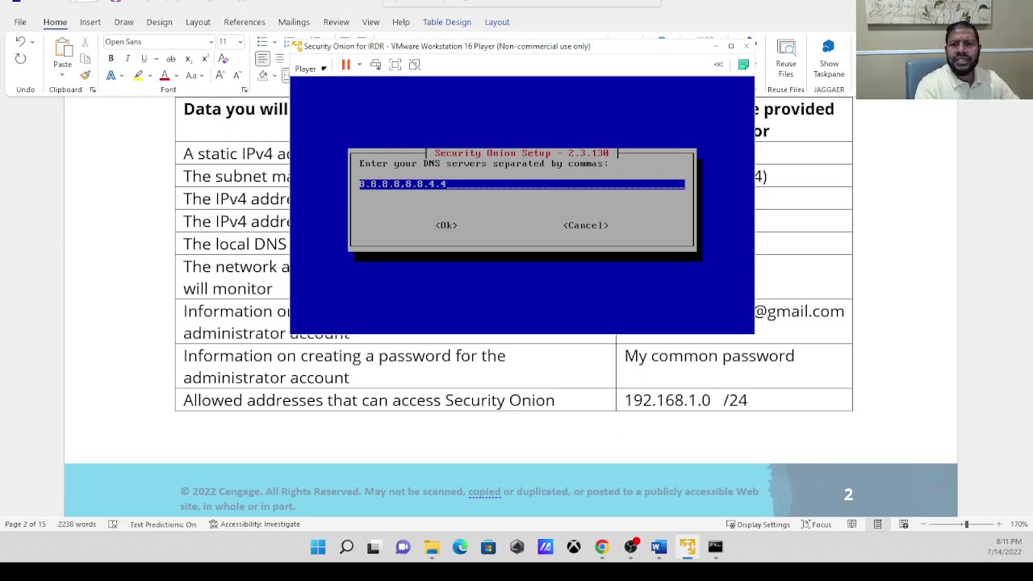
{"action": "key", "text": "BackSpace"}
{"action": "key", "text": "BackSpace"}
{"action": "key", "text": "BackSpace"}
{"action": "key", "text": "BackSpace"}
{"action": "key", "text": "BackSpace"}
{"action": "key", "text": "BackSpace"}
{"action": "key", "text": "BackSpace"}
{"action": "key", "text": "BackSpace"}
{"action": "key", "text": "BackSpace"}
{"action": "key", "text": "BackSpace"}
{"action": "key", "text": "BackSpace"}
{"action": "key", "text": "BackSpace"}
{"action": "key", "text": "BackSpace"}
{"action": "key", "text": "BackSpace"}
{"action": "key", "text": "BackSpace"}
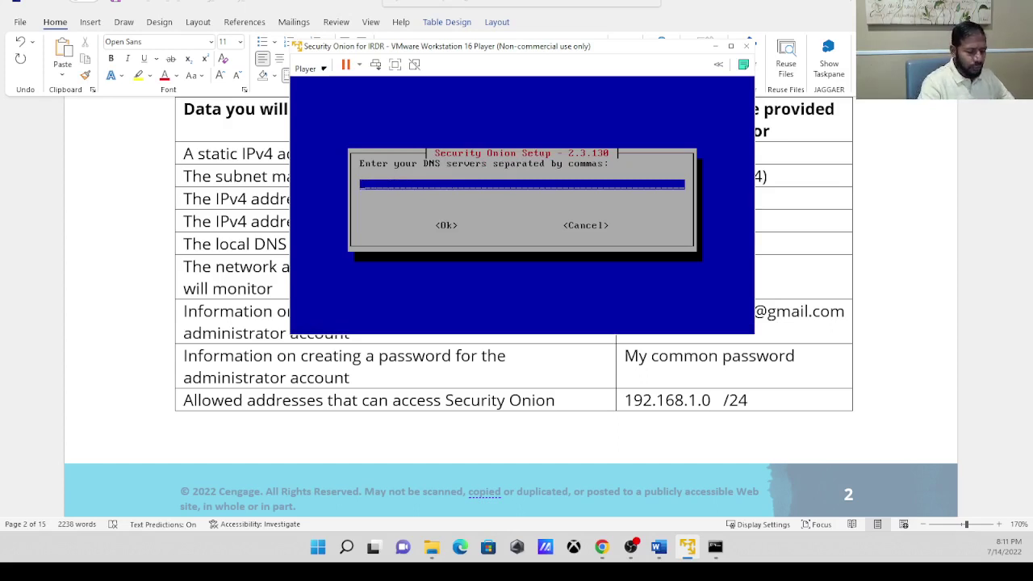
{"action": "type", "text": "192"}
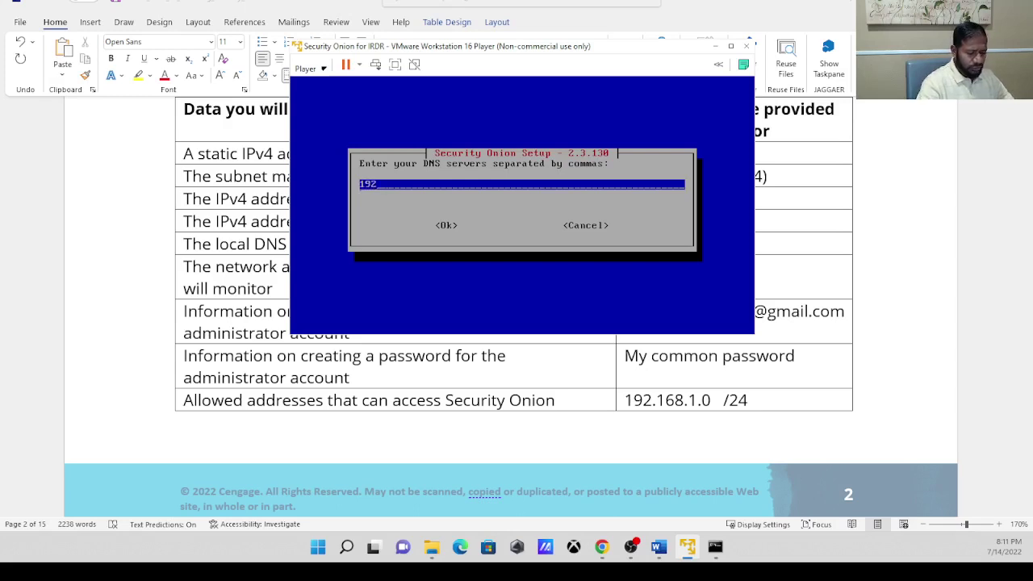
{"action": "type", "text": ".168.1.254"}
{"action": "key", "text": "Tab"}
{"action": "key", "text": "Return"}
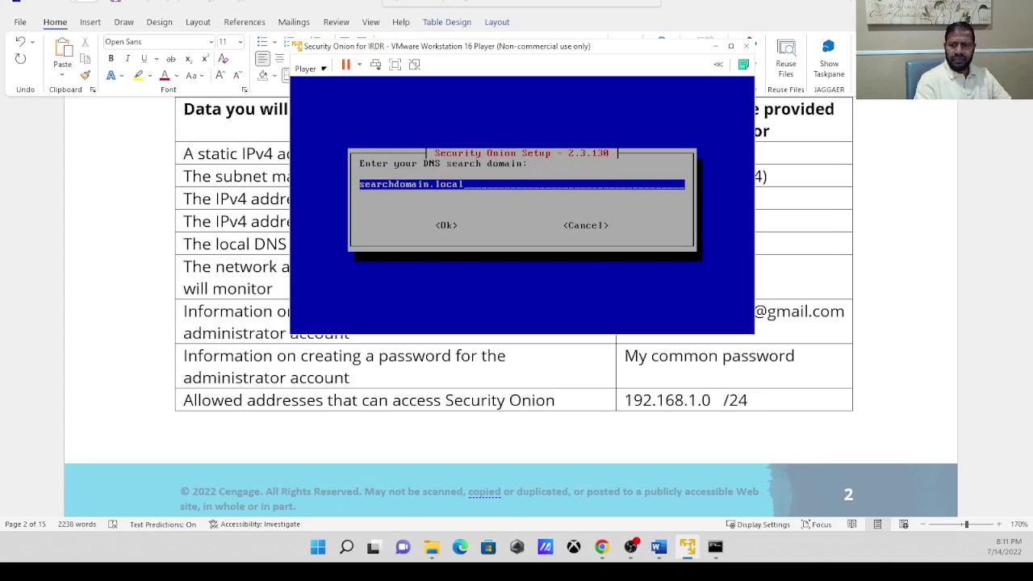
Erase the default searchdomain.local so the search domain field is empty.
{"action": "key", "text": "BackSpace"}
{"action": "key", "text": "BackSpace"}
{"action": "key", "text": "BackSpace"}
{"action": "key", "text": "BackSpace"}
{"action": "key", "text": "BackSpace"}
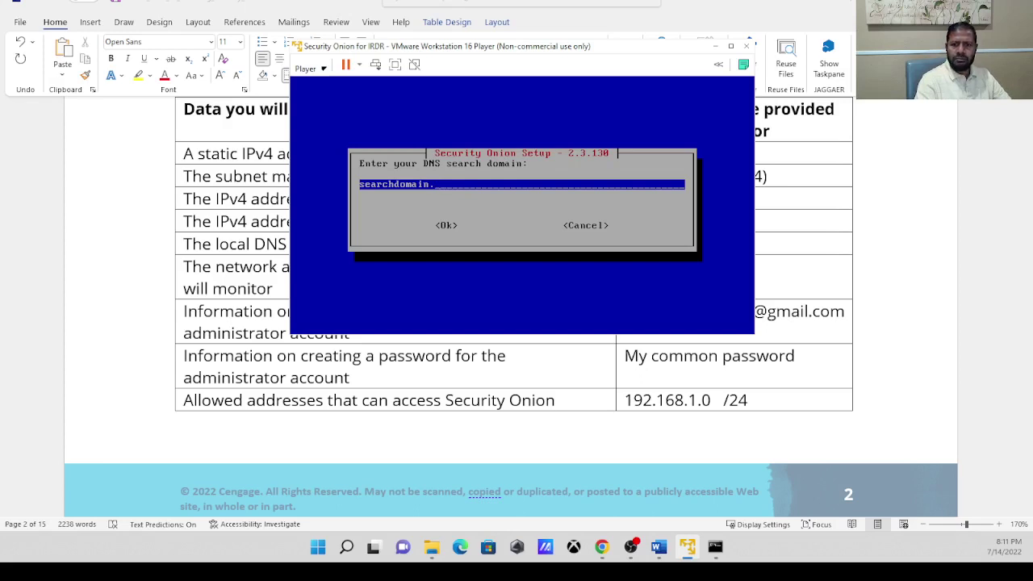
{"action": "key", "text": "BackSpace"}
{"action": "key", "text": "BackSpace"}
{"action": "key", "text": "BackSpace"}
{"action": "key", "text": "BackSpace"}
{"action": "key", "text": "BackSpace"}
{"action": "key", "text": "BackSpace"}
{"action": "key", "text": "BackSpace"}
{"action": "key", "text": "BackSpace"}
{"action": "key", "text": "BackSpace"}
{"action": "key", "text": "BackSpace"}
{"action": "key", "text": "BackSpace"}
{"action": "key", "text": "BackSpace"}
{"action": "key", "text": "BackSpace"}
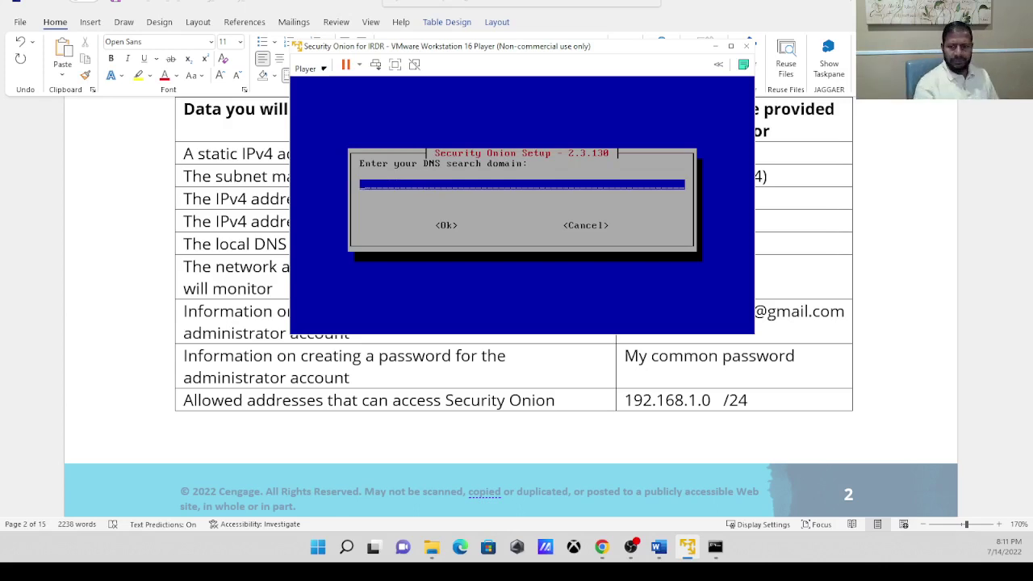
{"action": "left_click", "coordinate": [716, 549]}
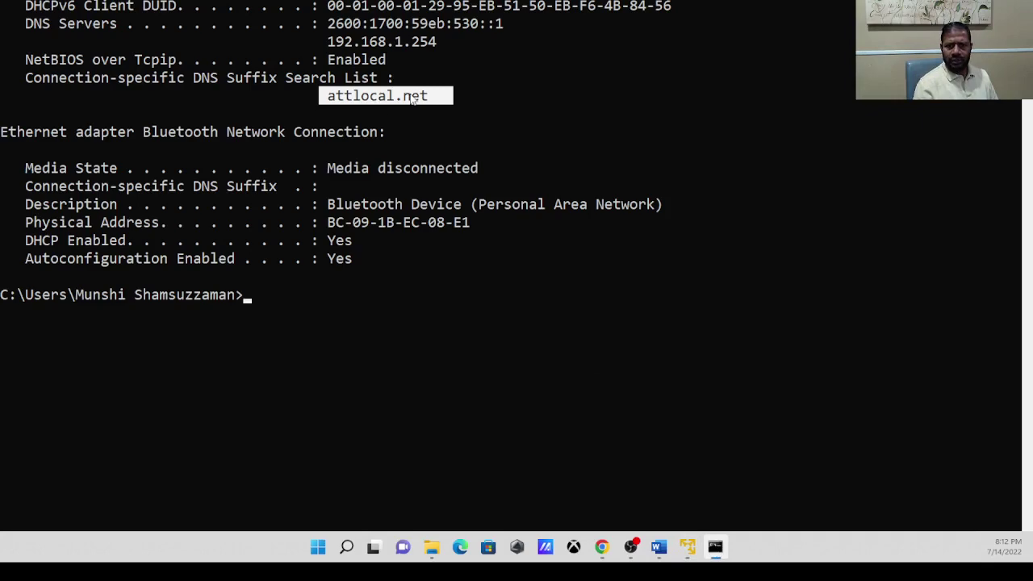
Enter attlocal.net in the lab table's empty local DNS search domain cell.
{"action": "left_click", "coordinate": [659, 546]}
{"action": "left_click", "coordinate": [677, 247]}
{"action": "type", "text": "attlocal.net"}
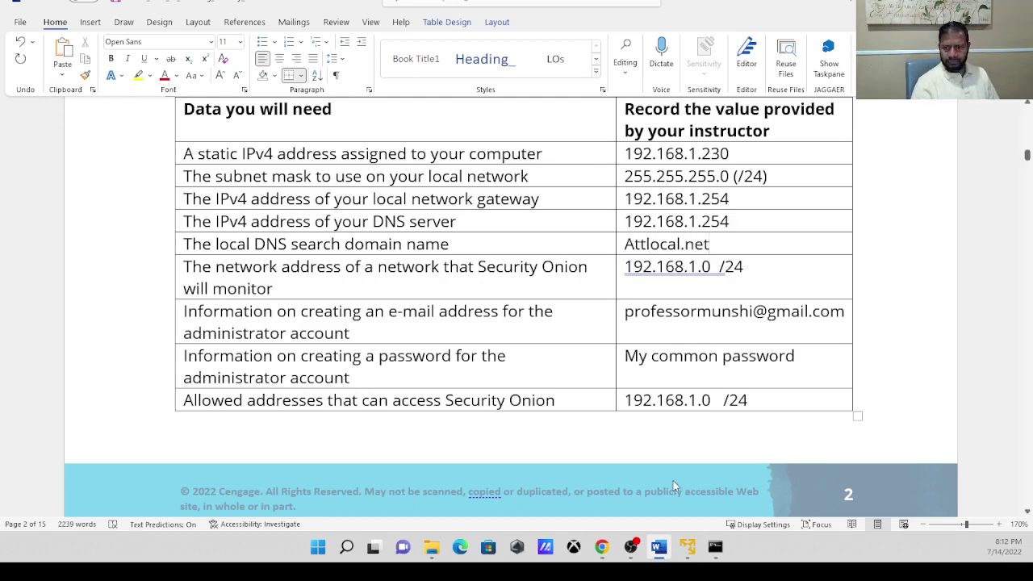
{"action": "left_click", "coordinate": [658, 547]}
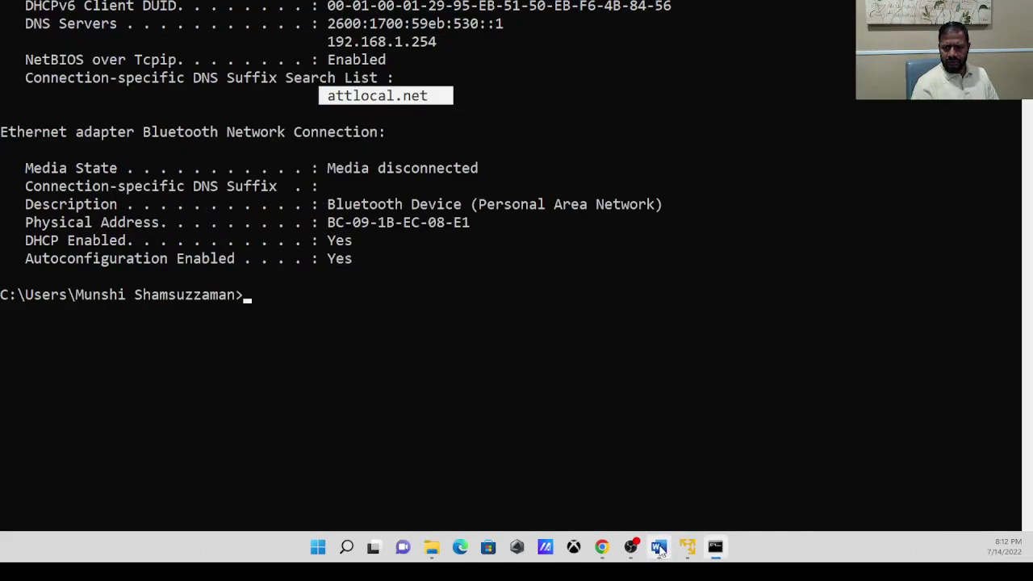
{"action": "left_click", "coordinate": [687, 547]}
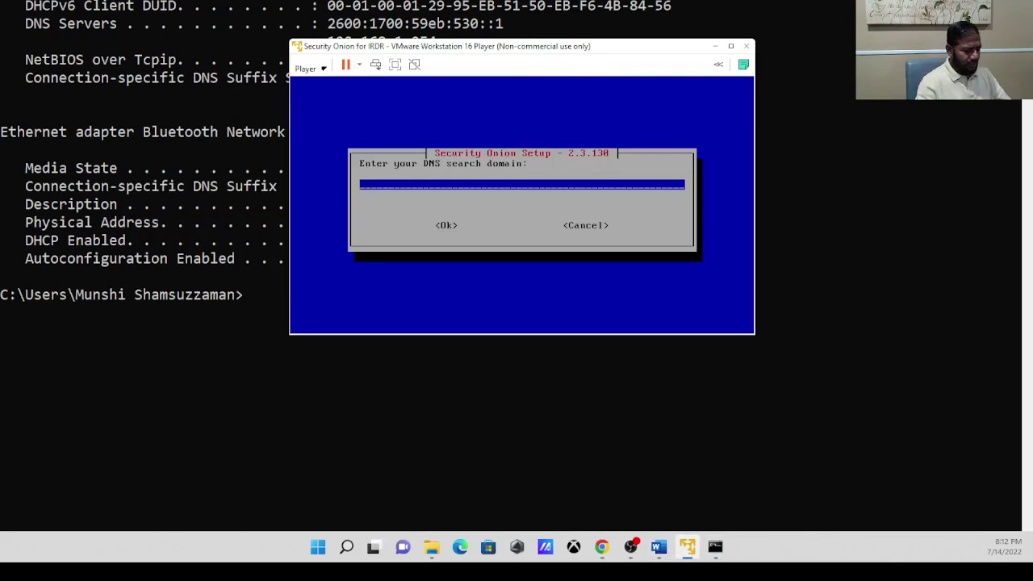
Confirm attlocal.net as the DNS search domain and accept the networking initialization notice.
{"action": "type", "text": "at"}
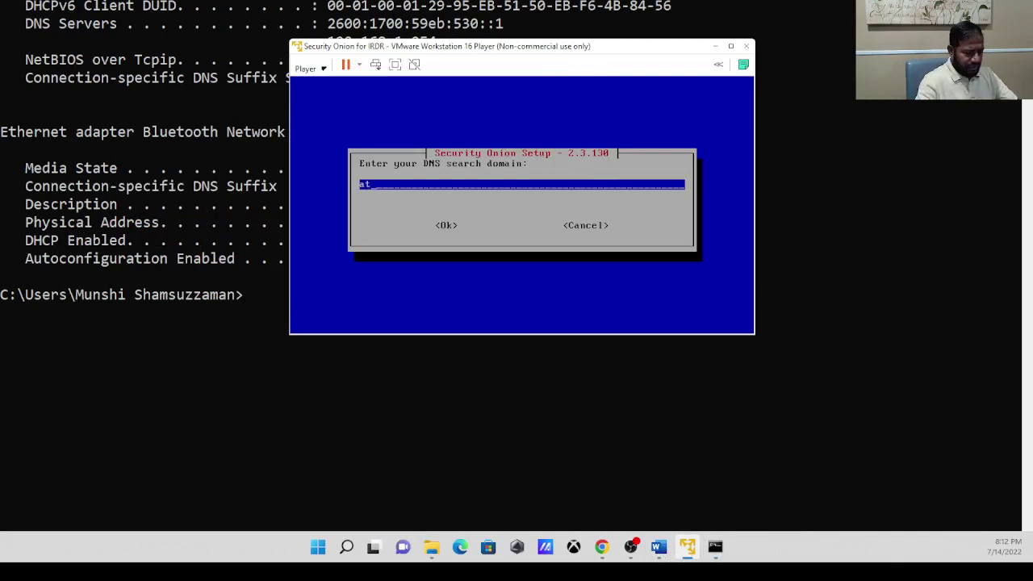
{"action": "type", "text": "tlocal"}
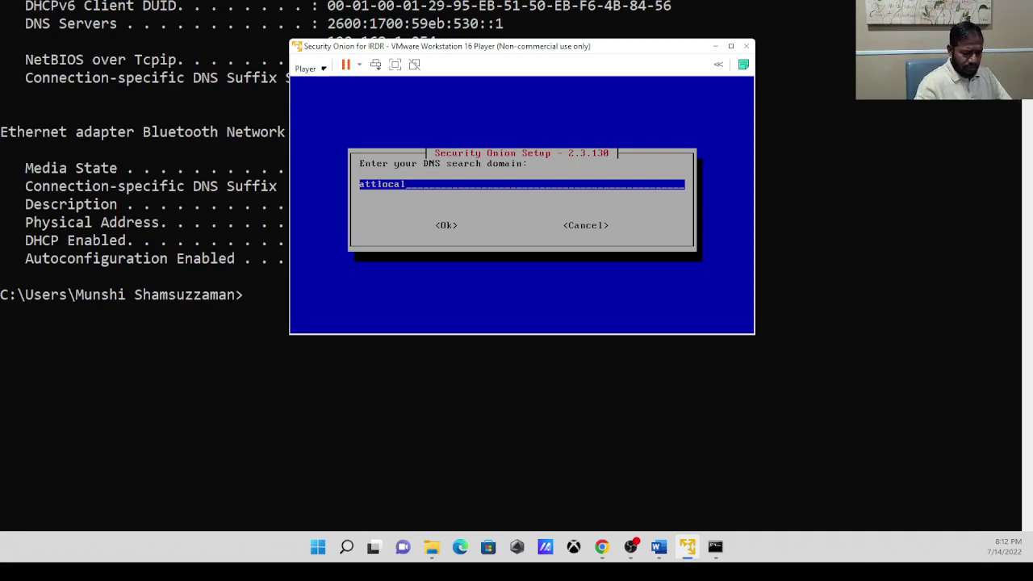
{"action": "type", "text": ".net"}
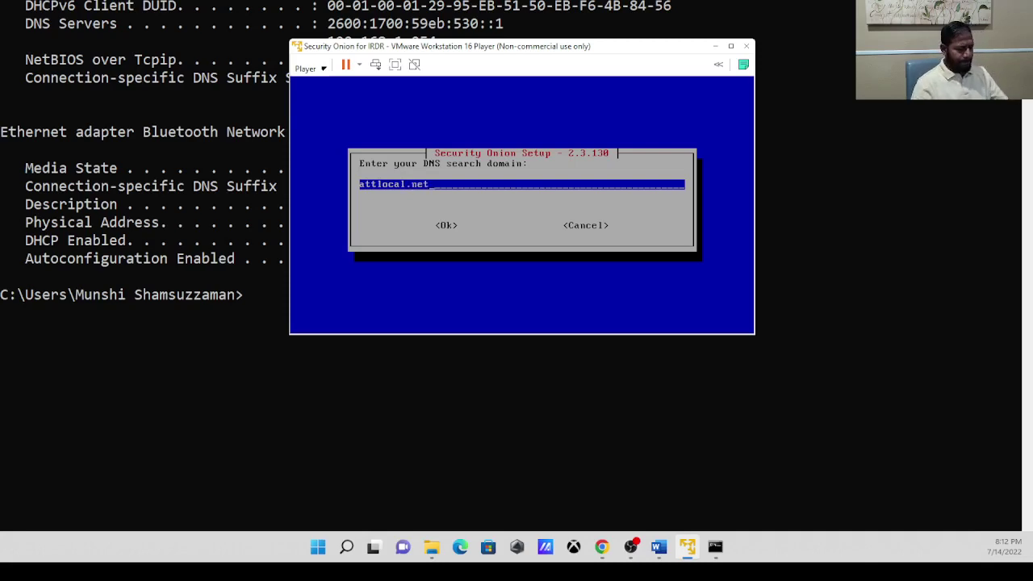
{"action": "key", "text": "Tab"}
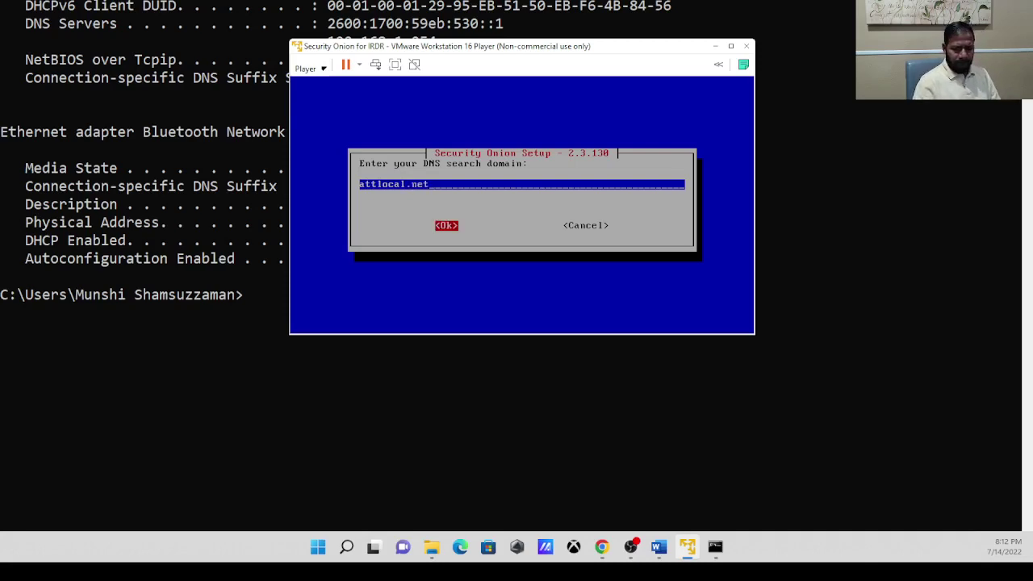
{"action": "key", "text": "Return"}
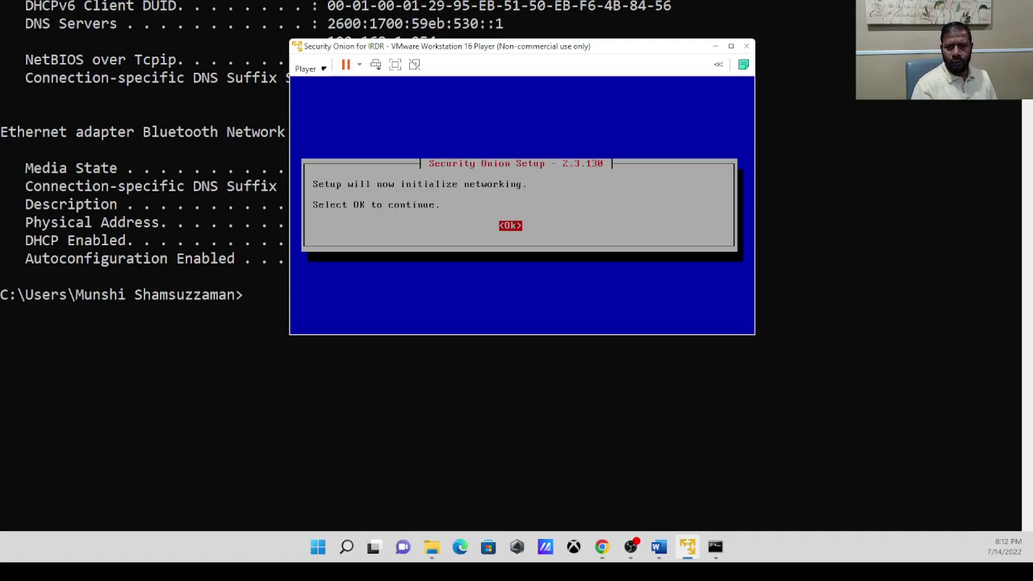
{"action": "key", "text": "Return"}
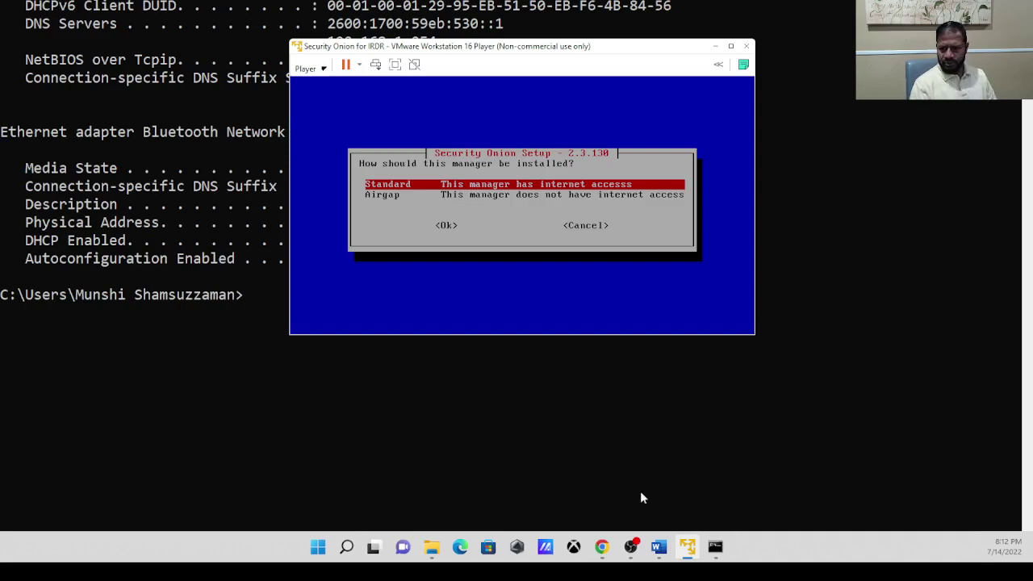
Scroll the lab guide to steps 35–37 on page 11, noting the Direct internet connection option.
{"action": "left_click", "coordinate": [659, 547]}
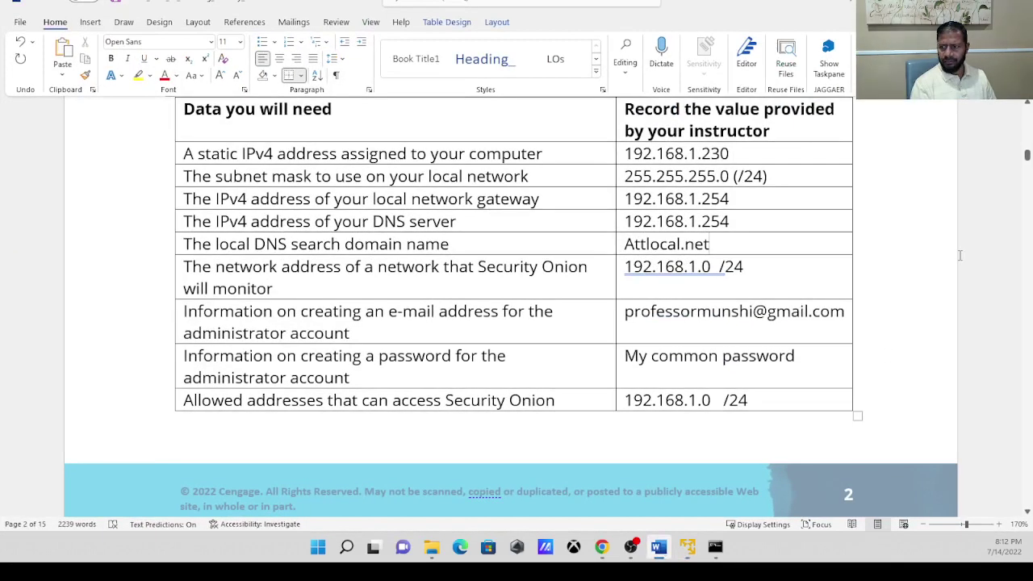
{"action": "left_click_drag", "start_coordinate": [1027, 157], "coordinate": [1028, 182]}
{"action": "left_click_drag", "start_coordinate": [1028, 187], "coordinate": [1014, 395]}
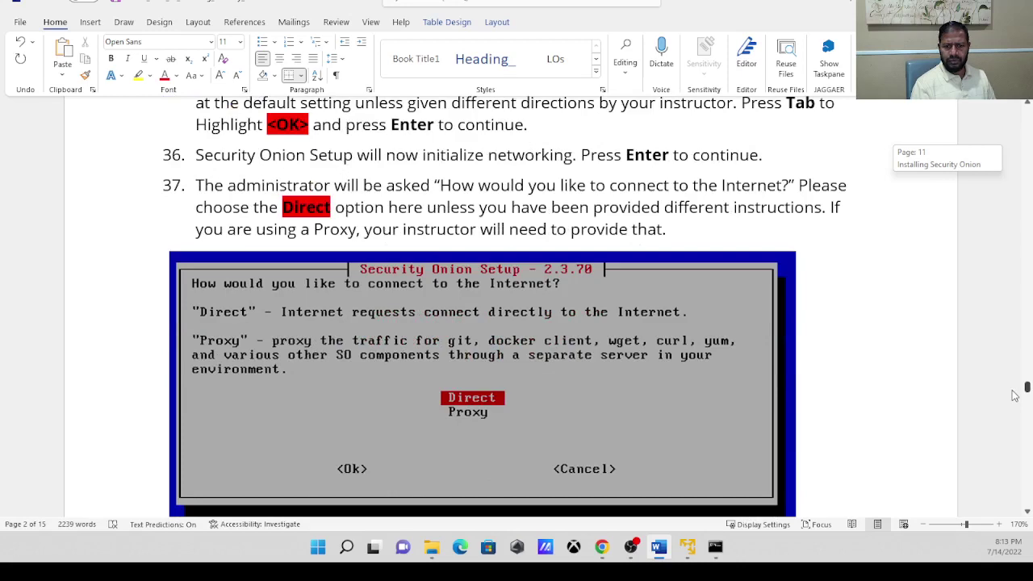
{"action": "left_click_drag", "start_coordinate": [1014, 396], "coordinate": [1014, 391]}
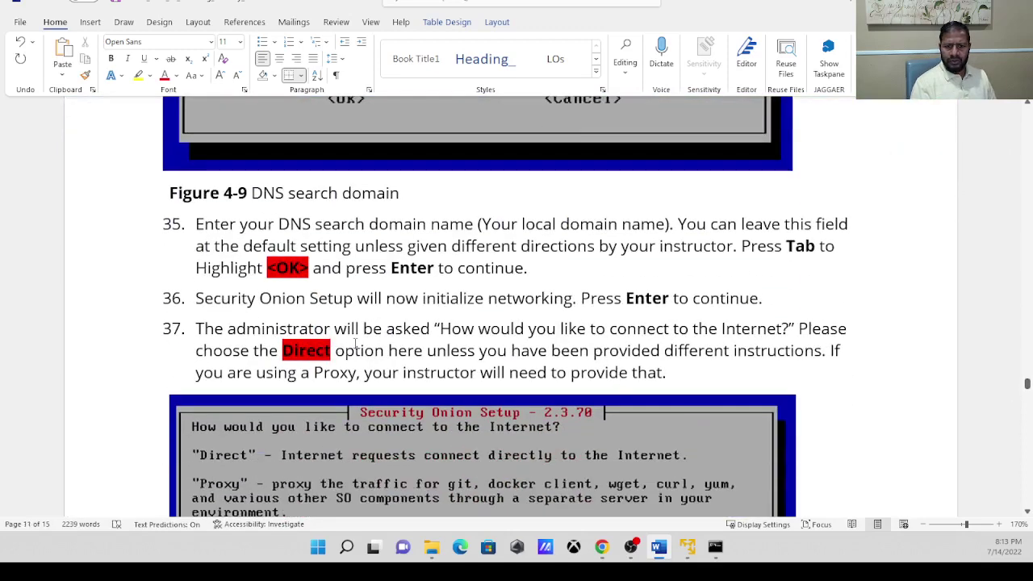
{"action": "left_click", "coordinate": [320, 345]}
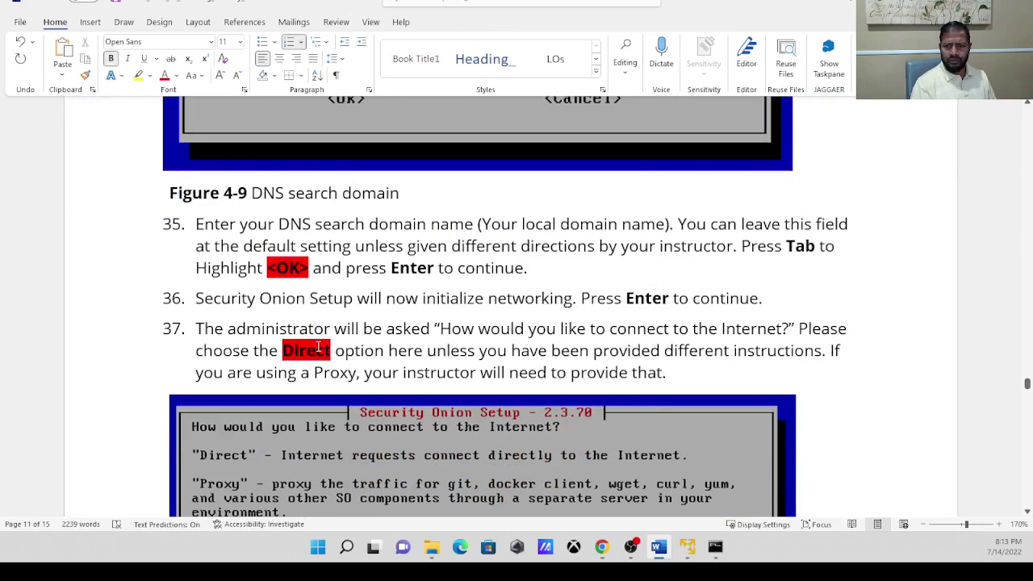
{"action": "left_click", "coordinate": [437, 350]}
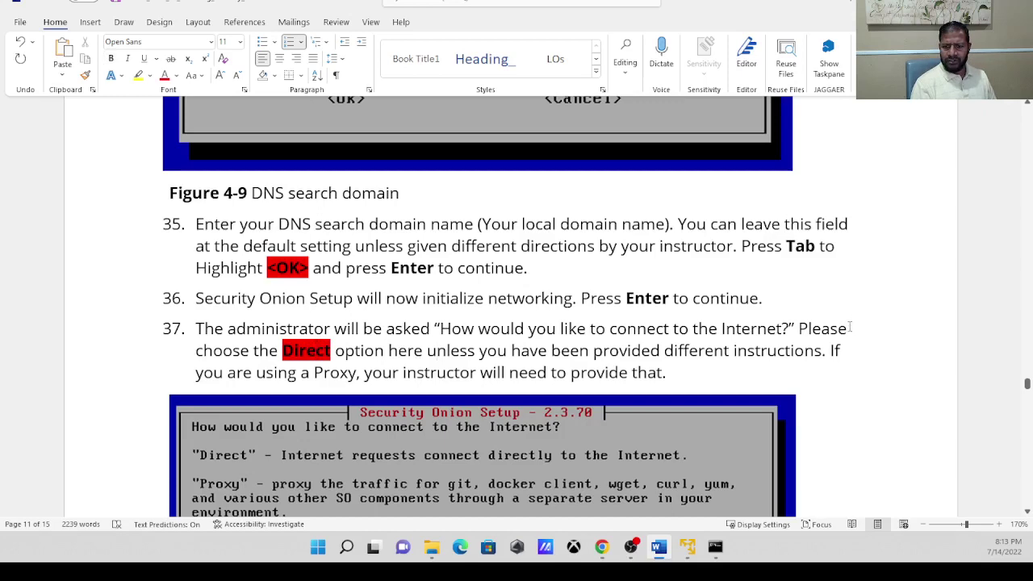
{"action": "left_click_drag", "start_coordinate": [1029, 385], "coordinate": [1028, 386]}
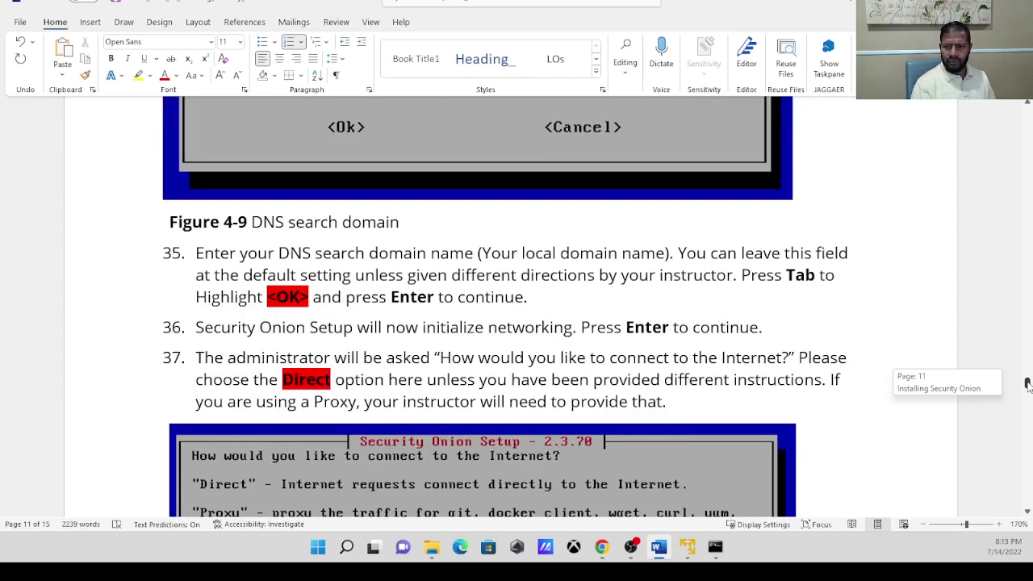
{"action": "left_click_drag", "start_coordinate": [1029, 386], "coordinate": [1028, 385]}
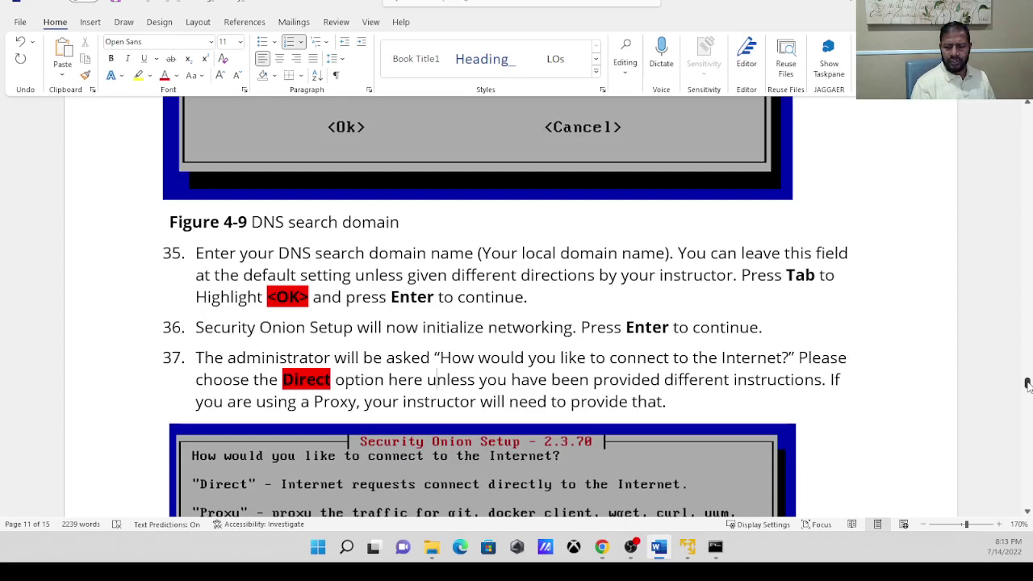
{"action": "left_click", "coordinate": [688, 548]}
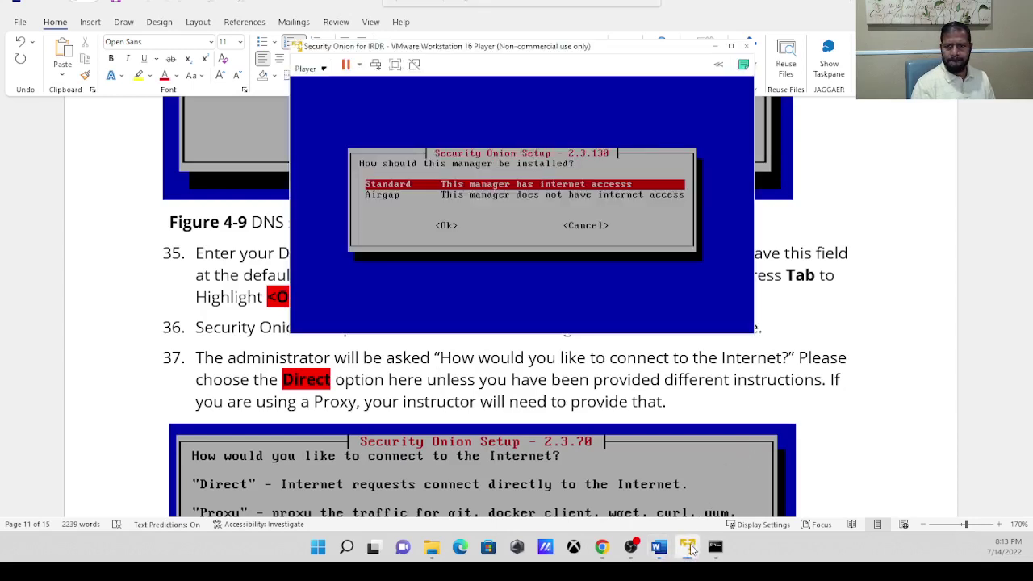
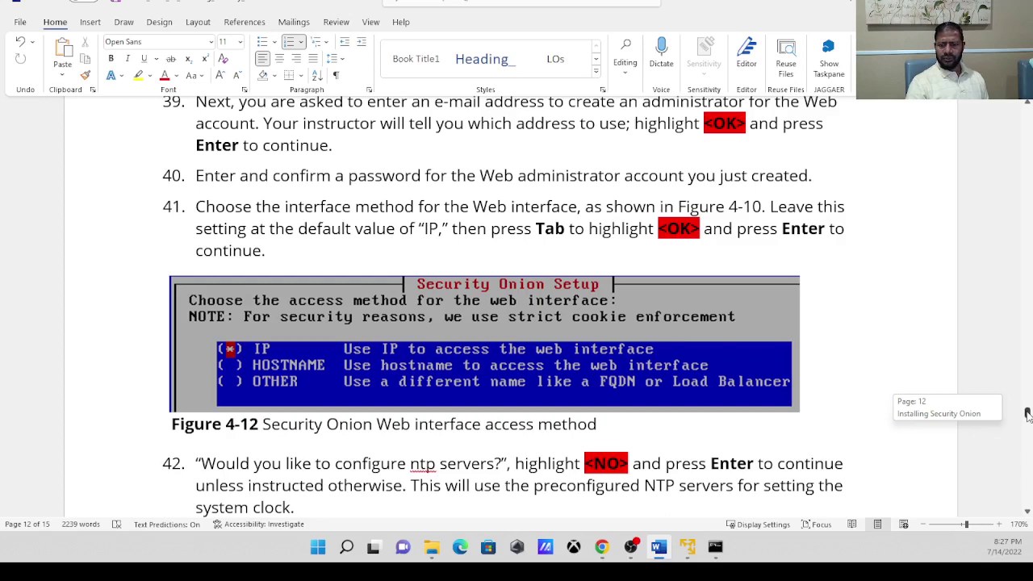
Scroll the lab guide to step 42, which says to decline NTP server configuration.
{"action": "left_click_drag", "start_coordinate": [1027, 414], "coordinate": [1027, 417]}
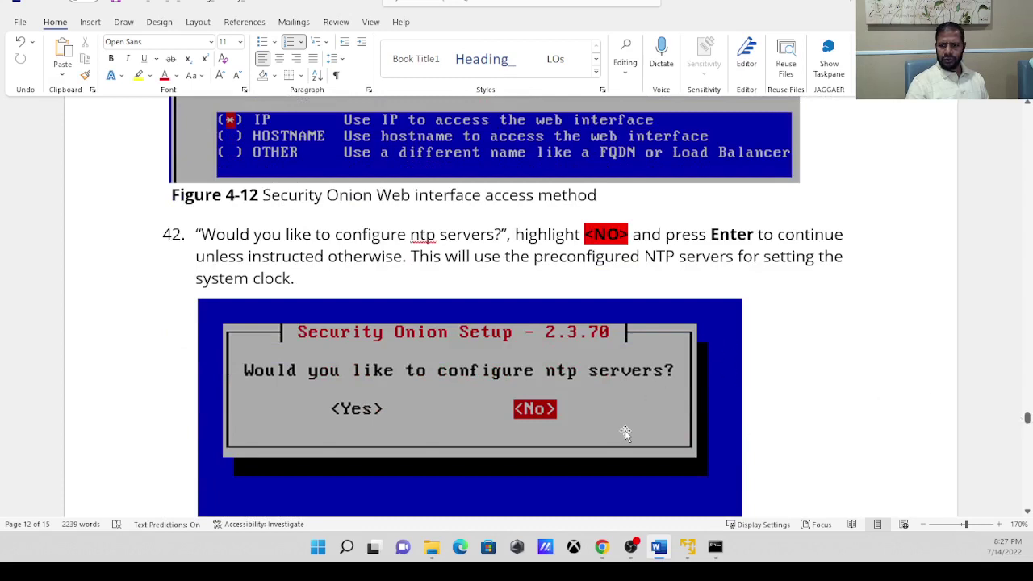
In the VM's setup, keep IP web access and decline both NTP servers and so-allow.
{"action": "left_click", "coordinate": [686, 546]}
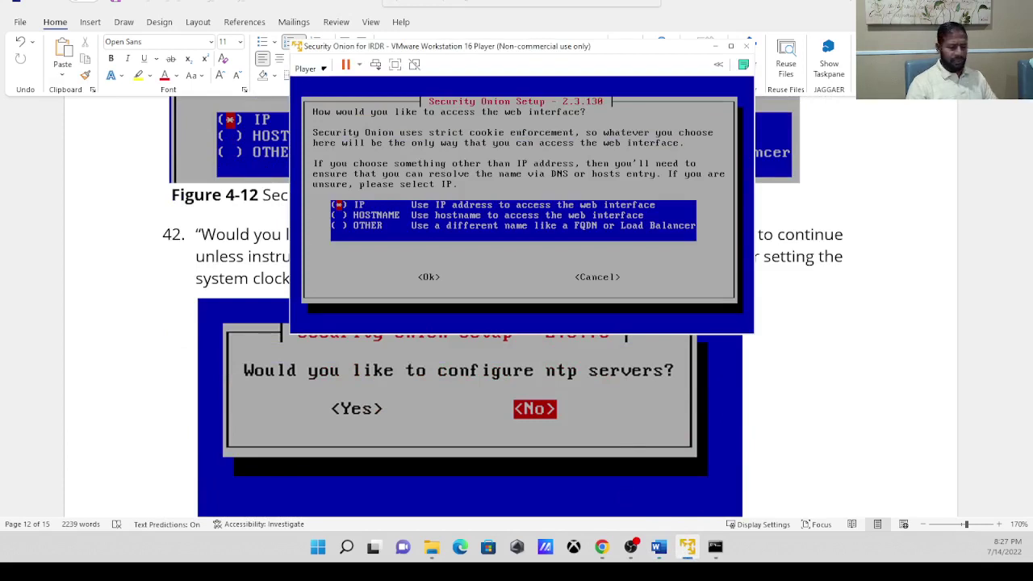
{"action": "key", "text": "Tab"}
{"action": "key", "text": "Return"}
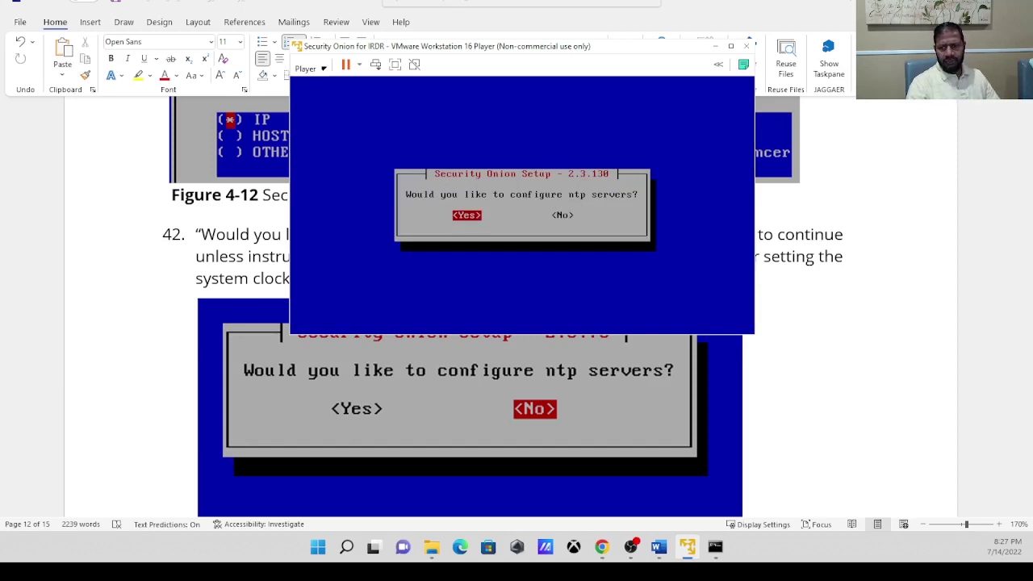
{"action": "key", "text": "Tab"}
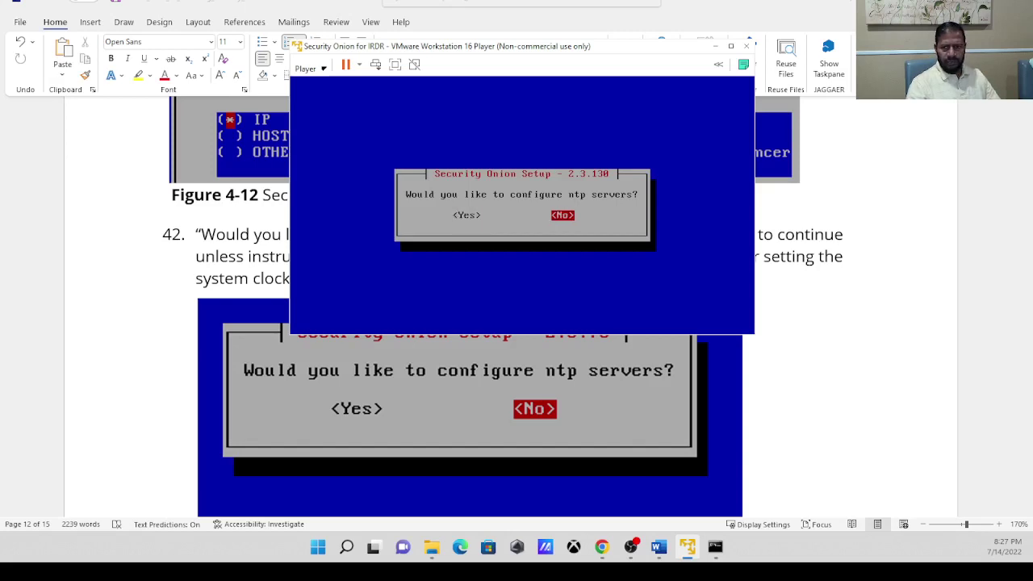
{"action": "key", "text": "Return"}
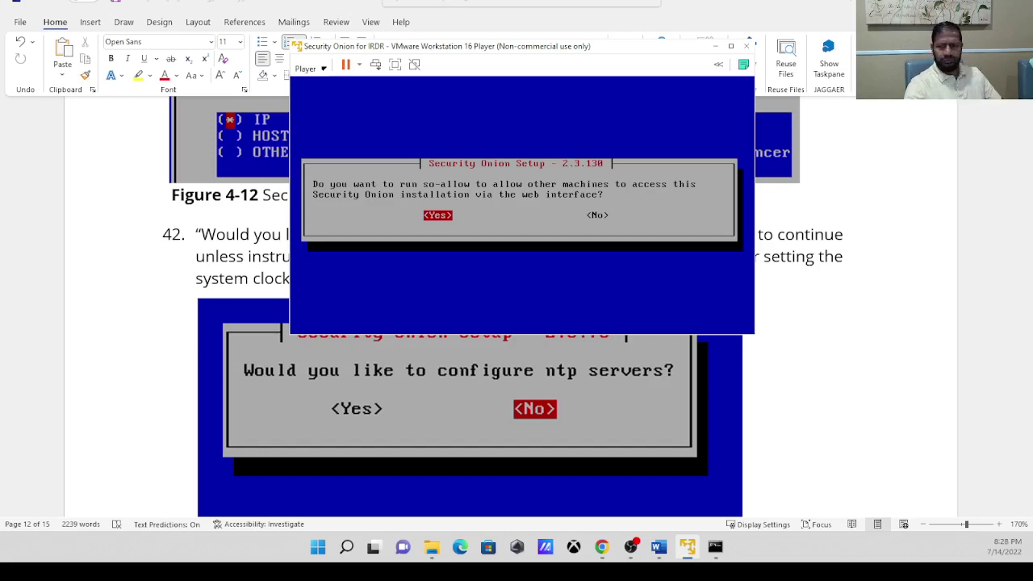
{"action": "key", "text": "Tab"}
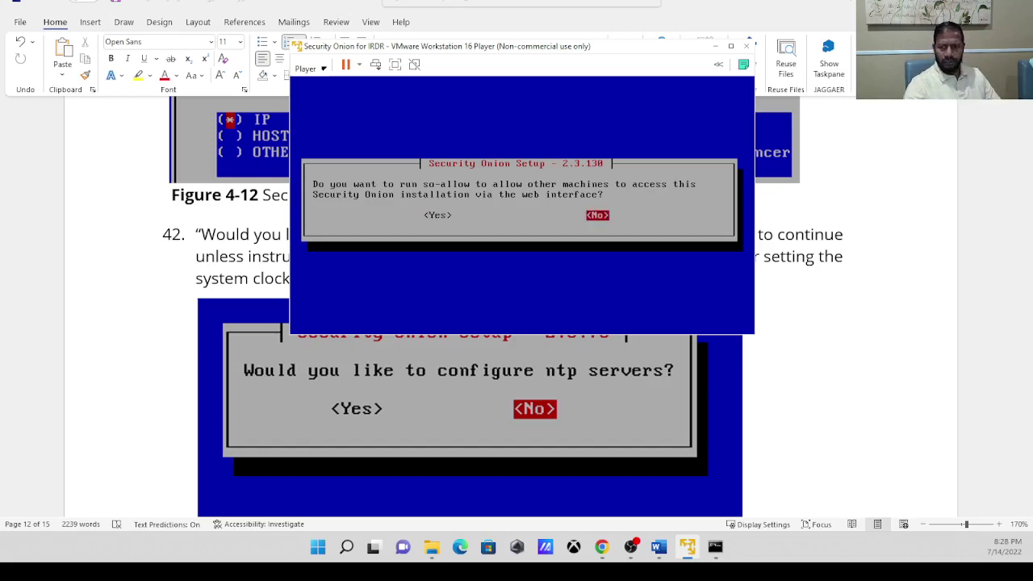
{"action": "key", "text": "Return"}
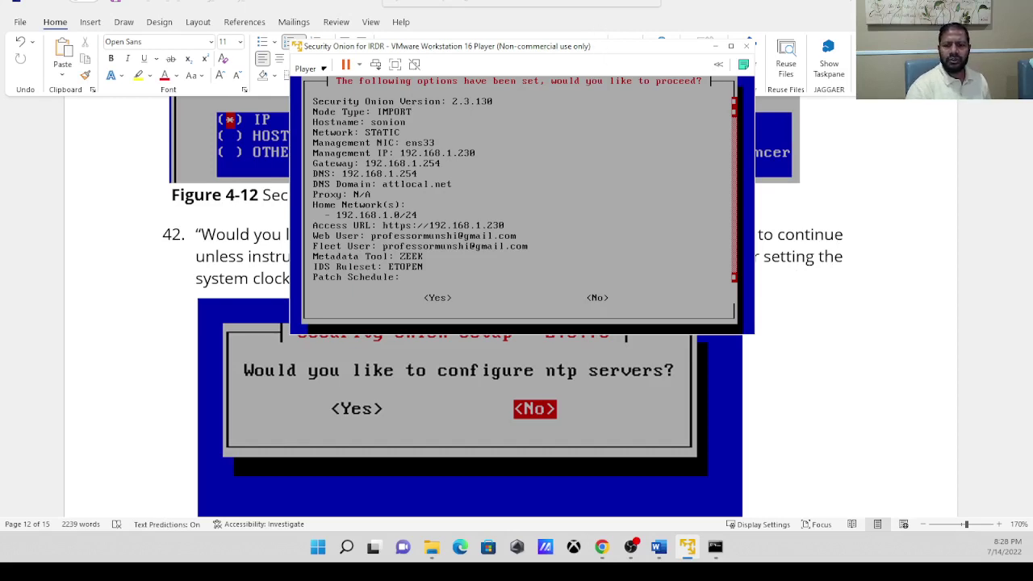
Accept the IMPORT node summary for 192.168.1.230 to start the installation.
{"action": "key", "text": "Tab"}
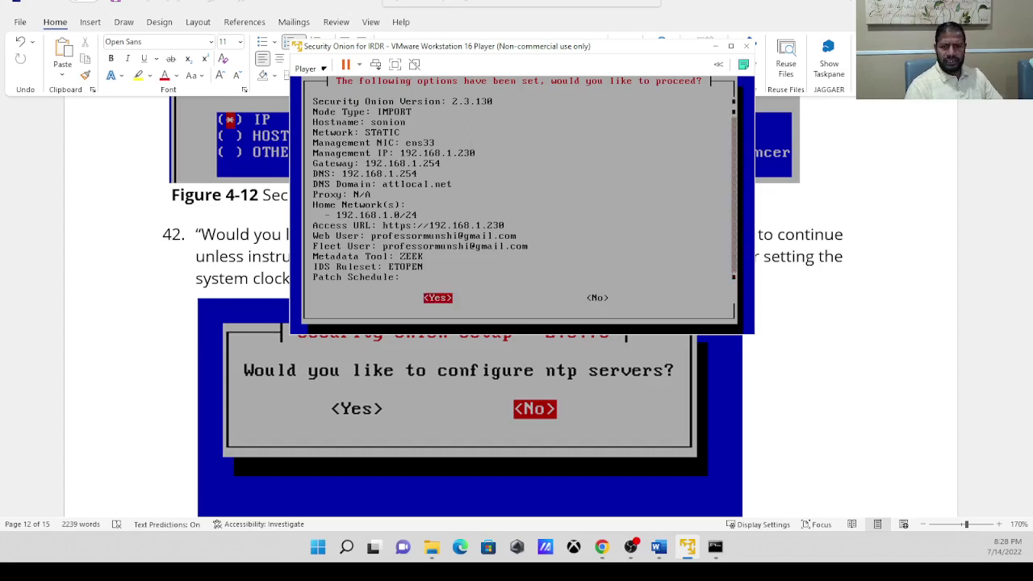
{"action": "key", "text": "Return"}
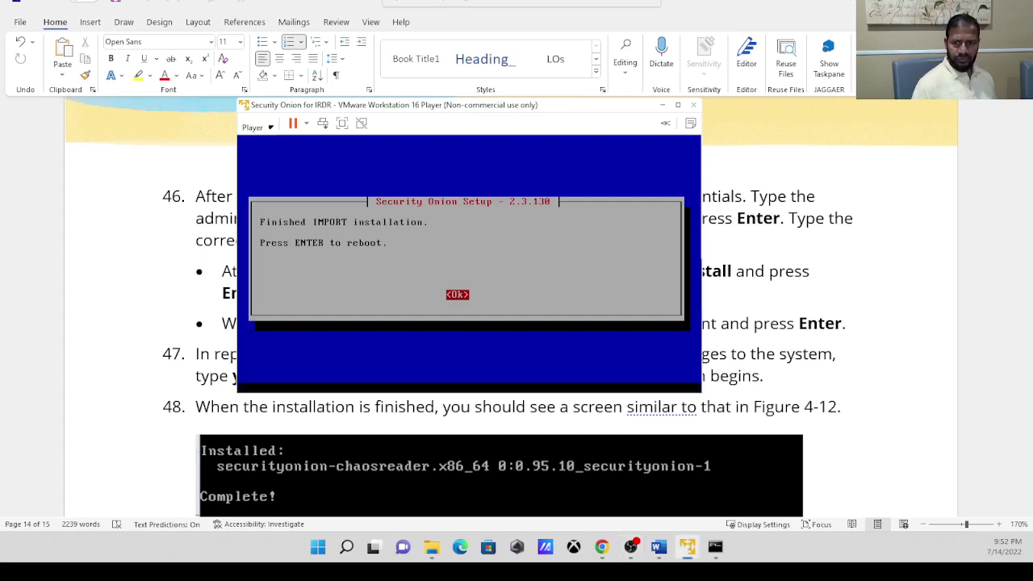
Reboot the Security Onion machine and wait for the CentOS login prompt.
{"action": "key", "text": "Return"}
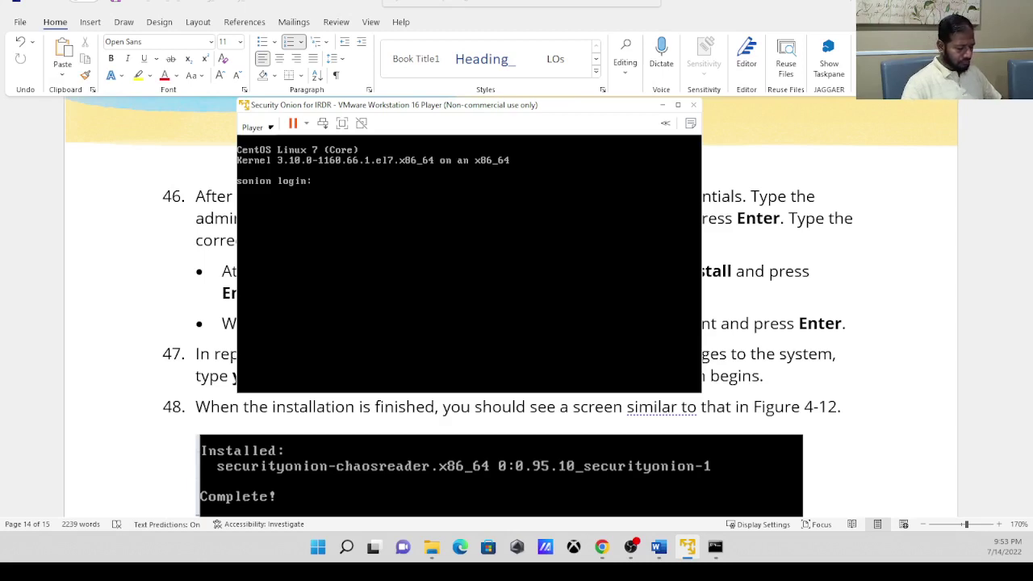
Log in as soadmin, then return to the Word guide's step 46 so-analyst-install instructions.
{"action": "type", "text": "so"}
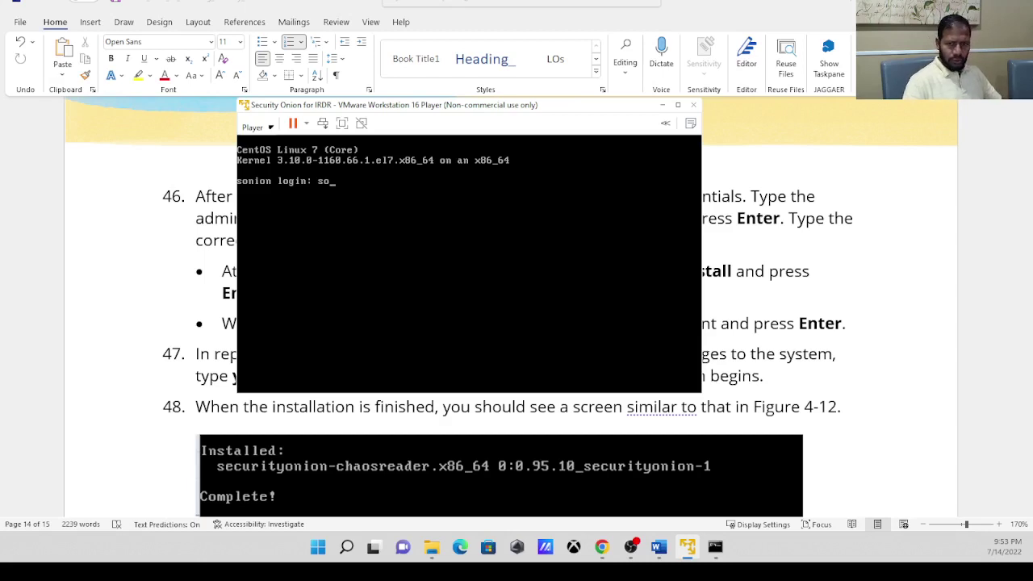
{"action": "type", "text": "admin"}
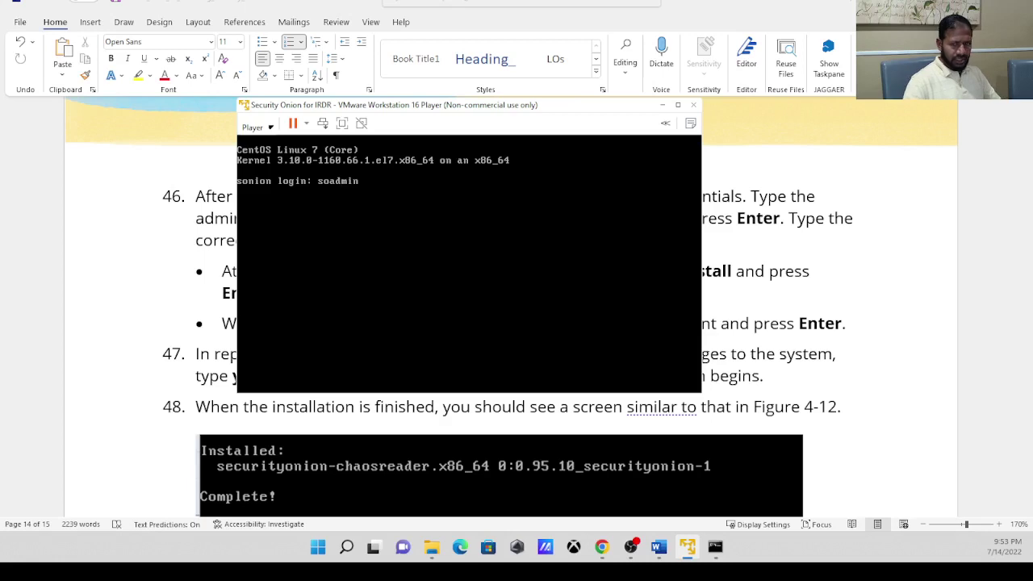
{"action": "key", "text": "Return"}
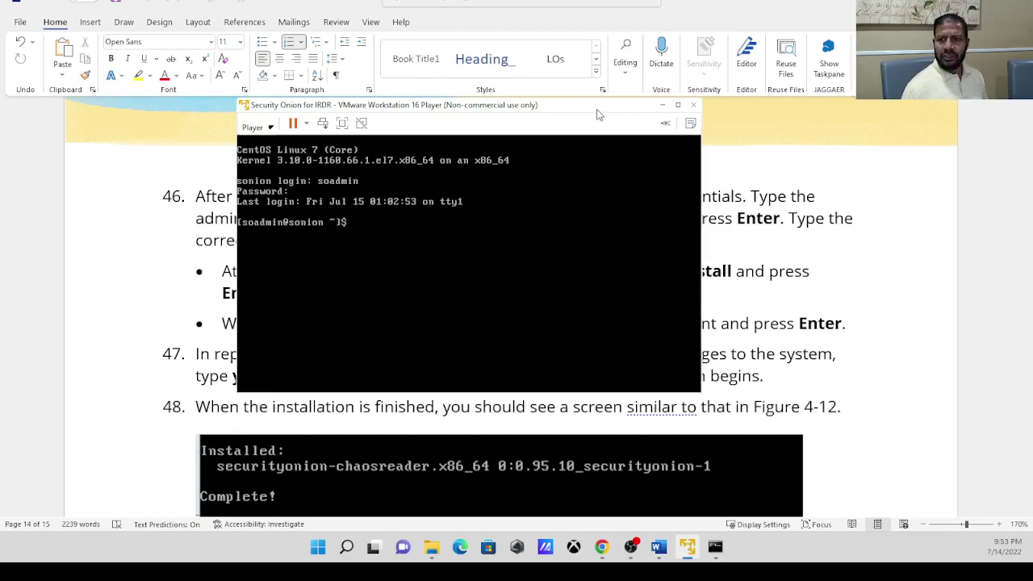
{"action": "left_click_drag", "start_coordinate": [597, 116], "coordinate": [519, 152]}
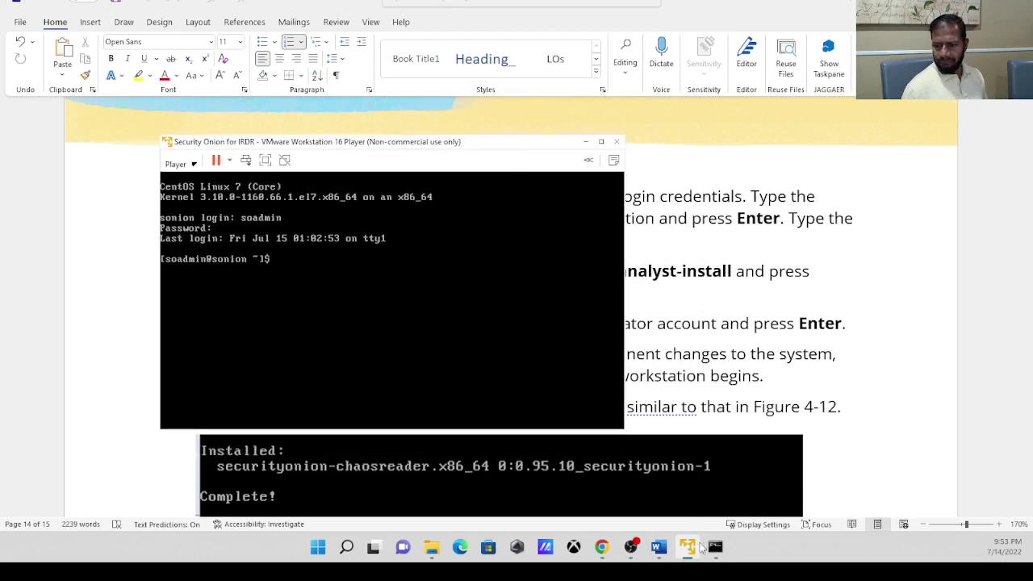
{"action": "mouse_move", "coordinate": [702, 554]}
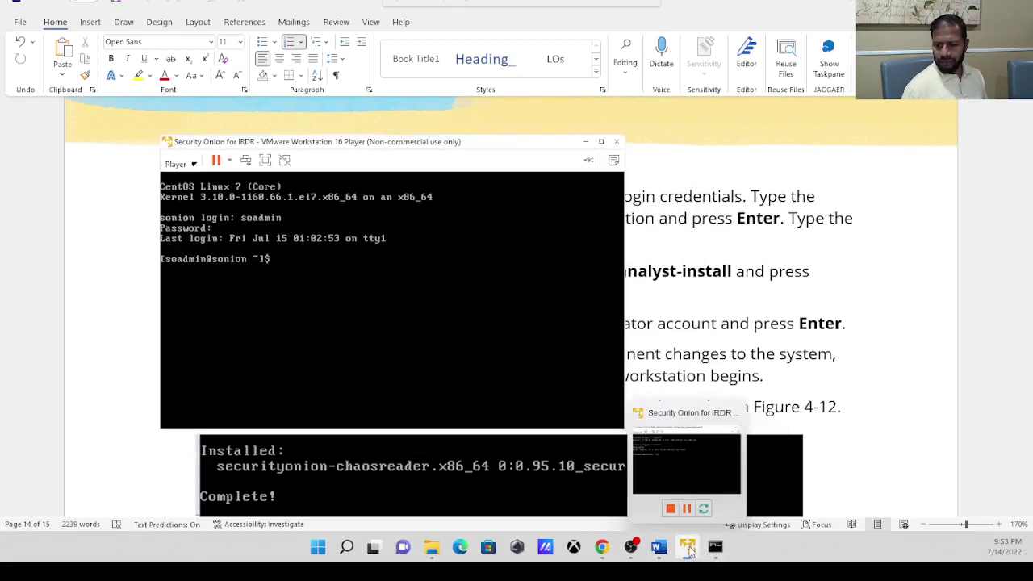
{"action": "left_click", "coordinate": [659, 548]}
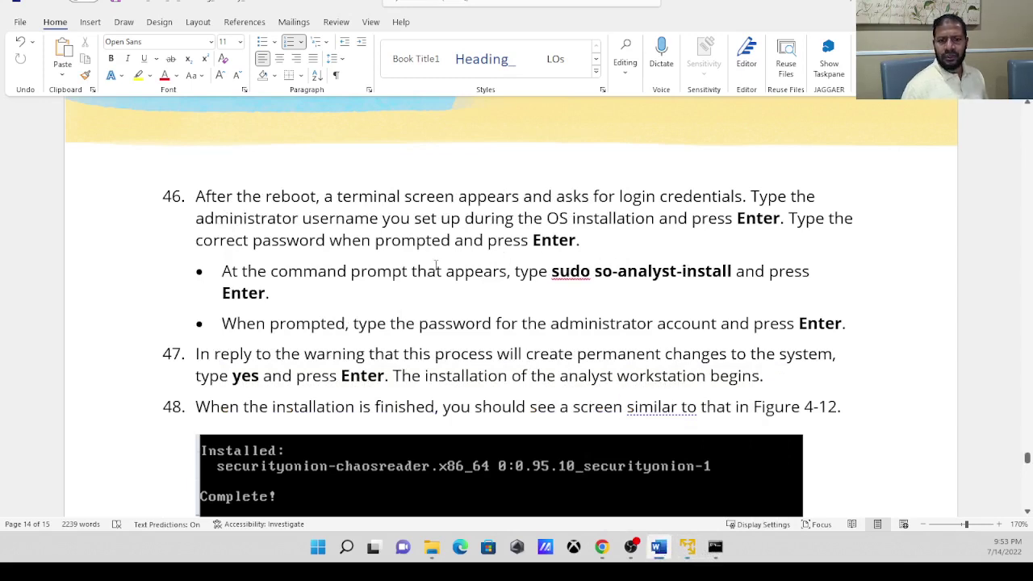
Check the 'sudo' command in step 46, then return to the Security Onion terminal.
{"action": "double_click", "coordinate": [556, 271]}
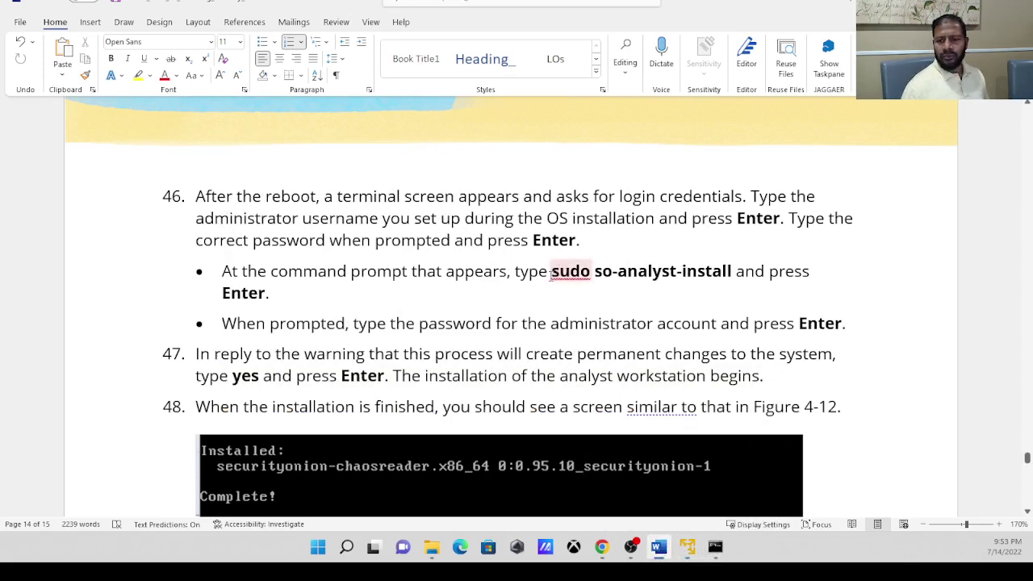
{"action": "left_click_drag", "start_coordinate": [552, 272], "coordinate": [592, 276]}
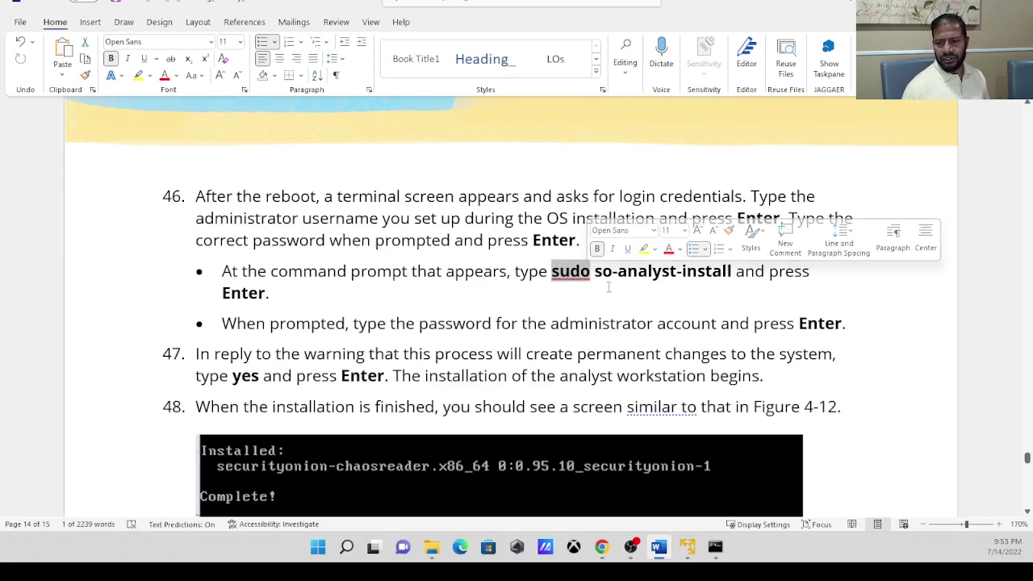
{"action": "left_click", "coordinate": [615, 300]}
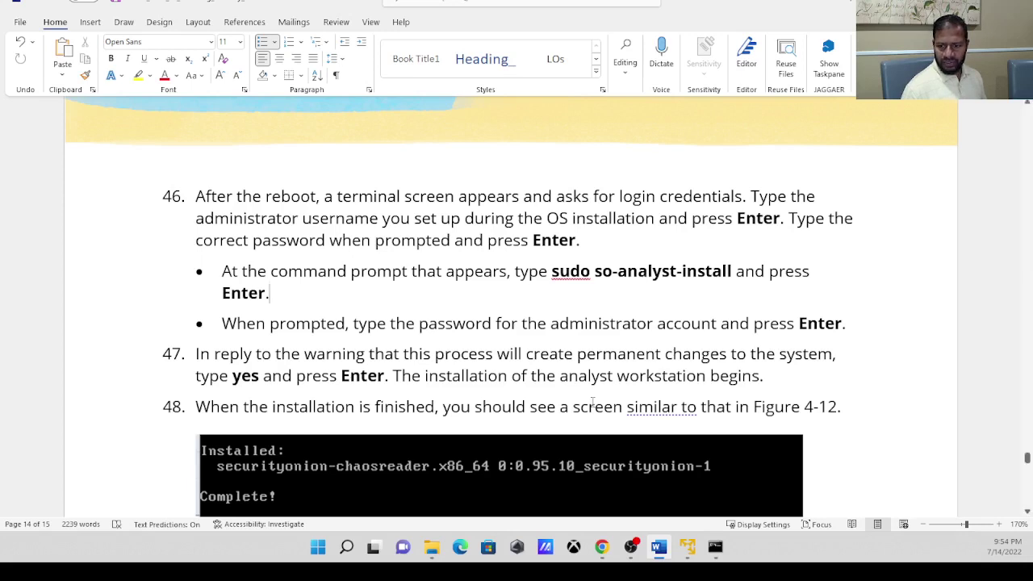
{"action": "left_click", "coordinate": [687, 547]}
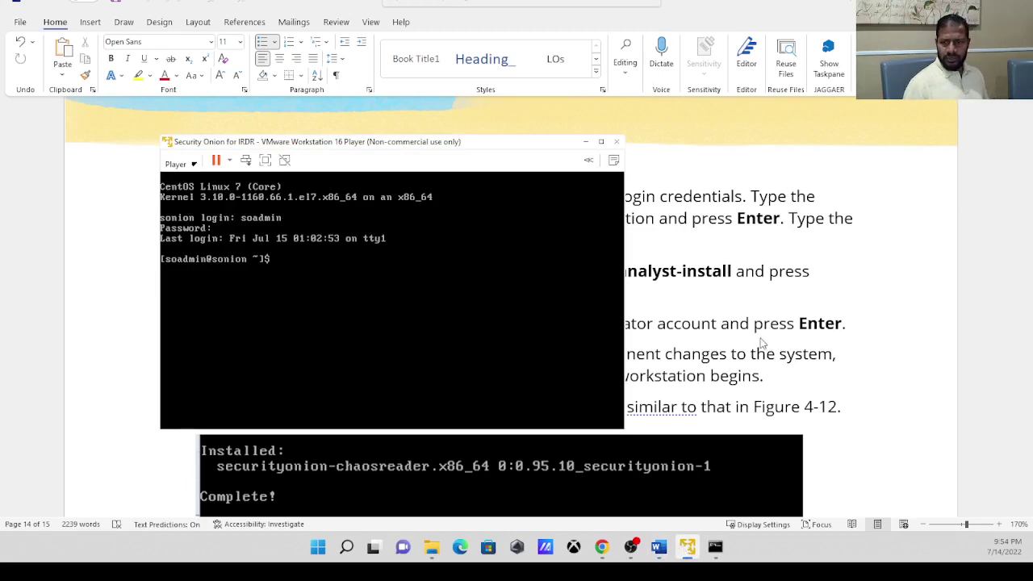
Run sudo so-analyst-install, enter the soadmin password, and confirm the warning with yes.
{"action": "left_click", "coordinate": [543, 203]}
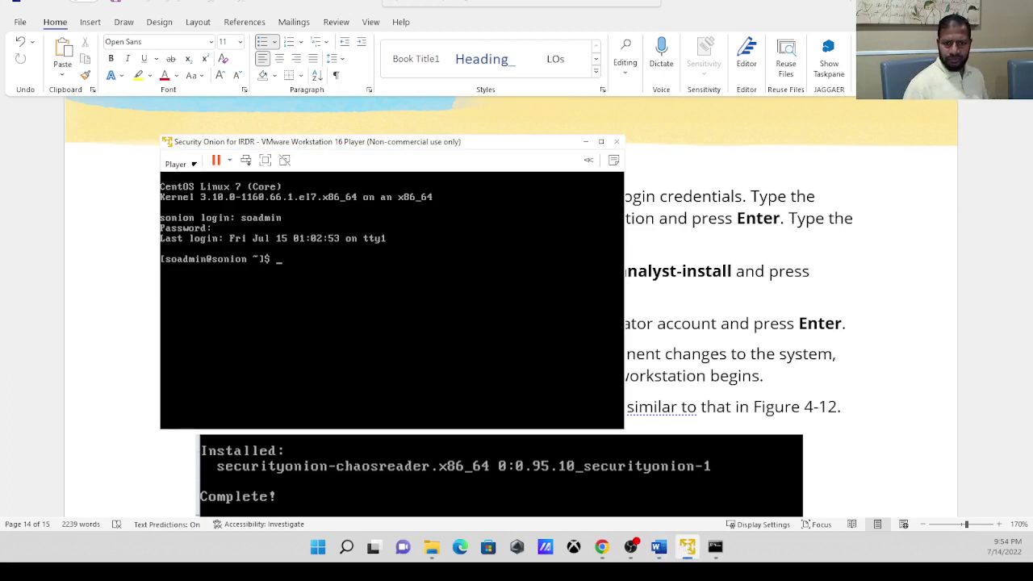
{"action": "type", "text": "so"}
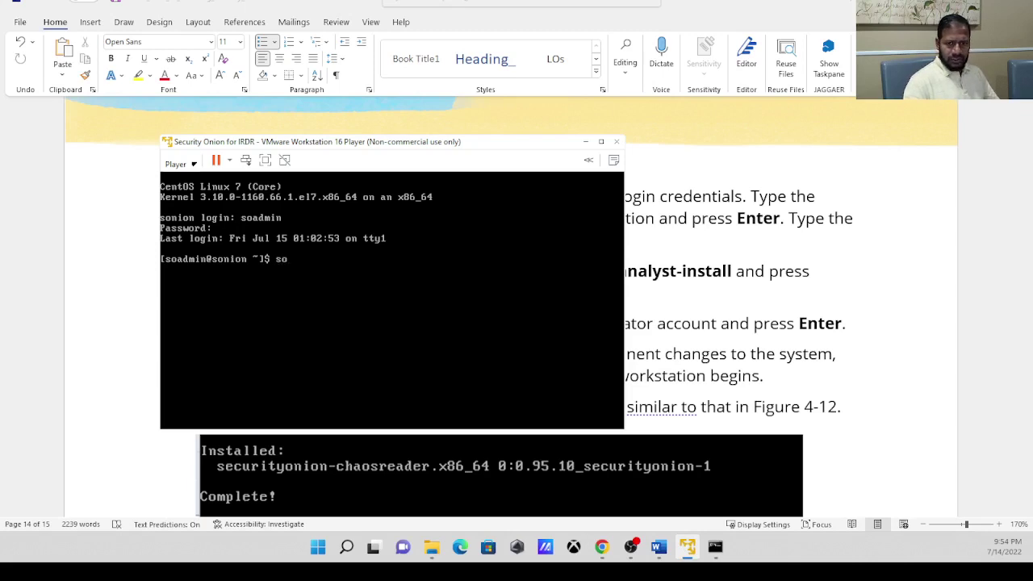
{"action": "key", "text": "BackSpace"}
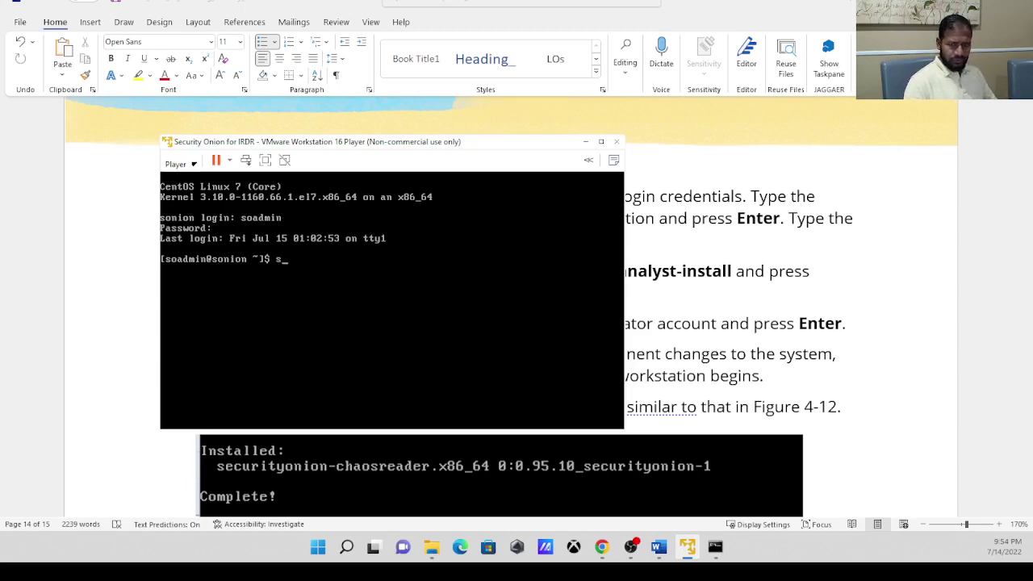
{"action": "type", "text": "udo"}
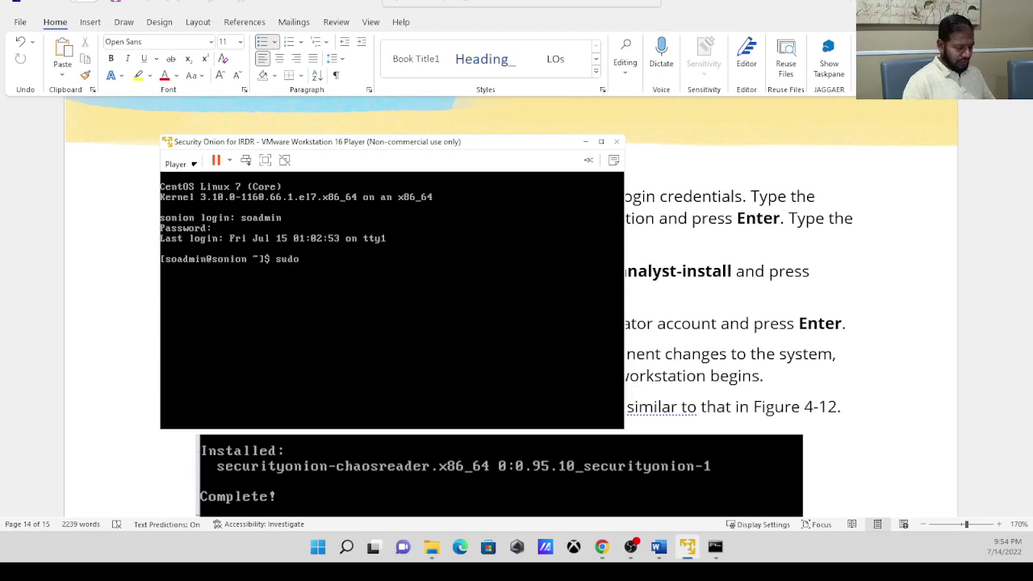
{"action": "type", "text": " so"}
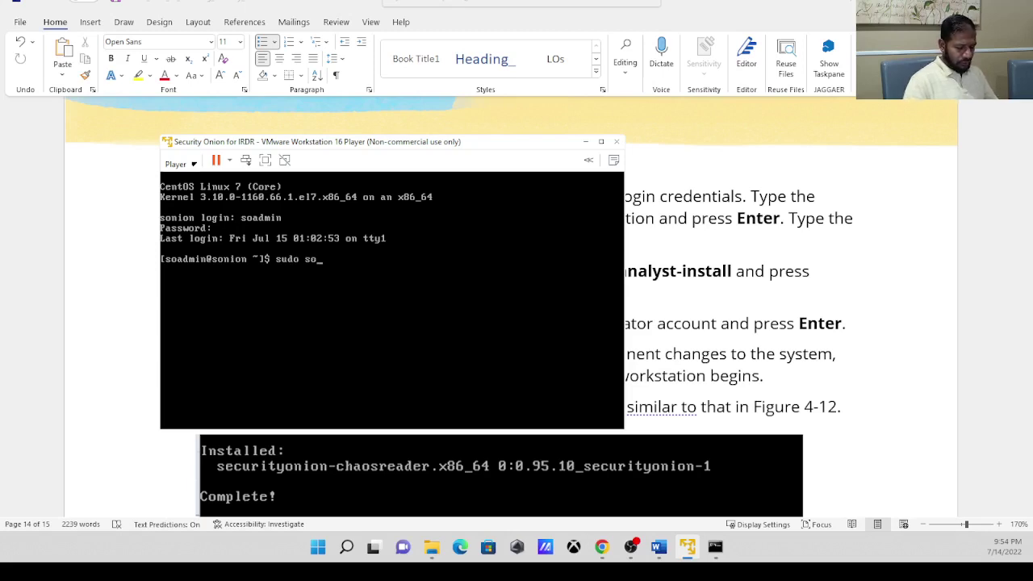
{"action": "type", "text": "-ana"}
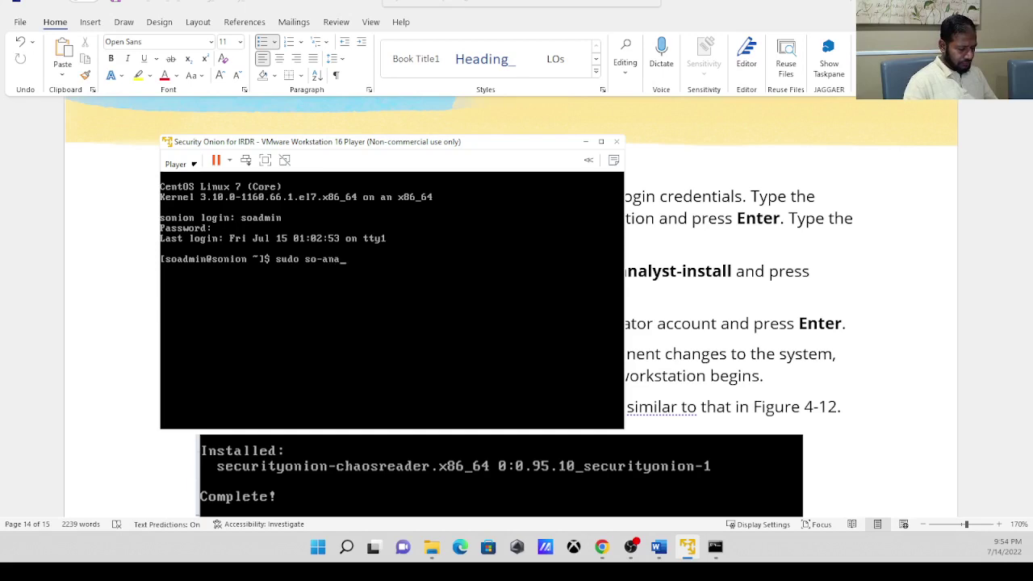
{"action": "type", "text": "lyst"}
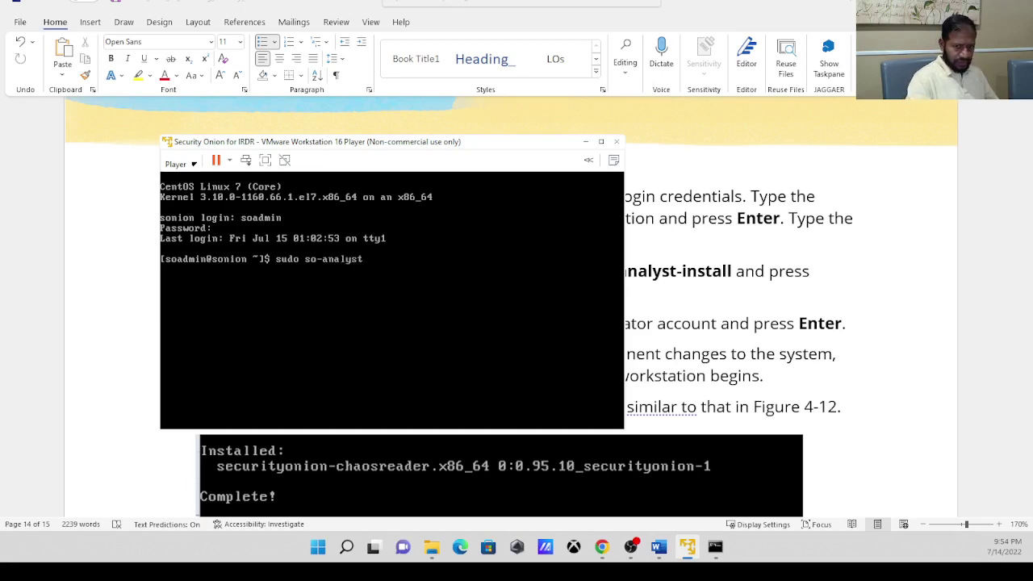
{"action": "type", "text": "-install"}
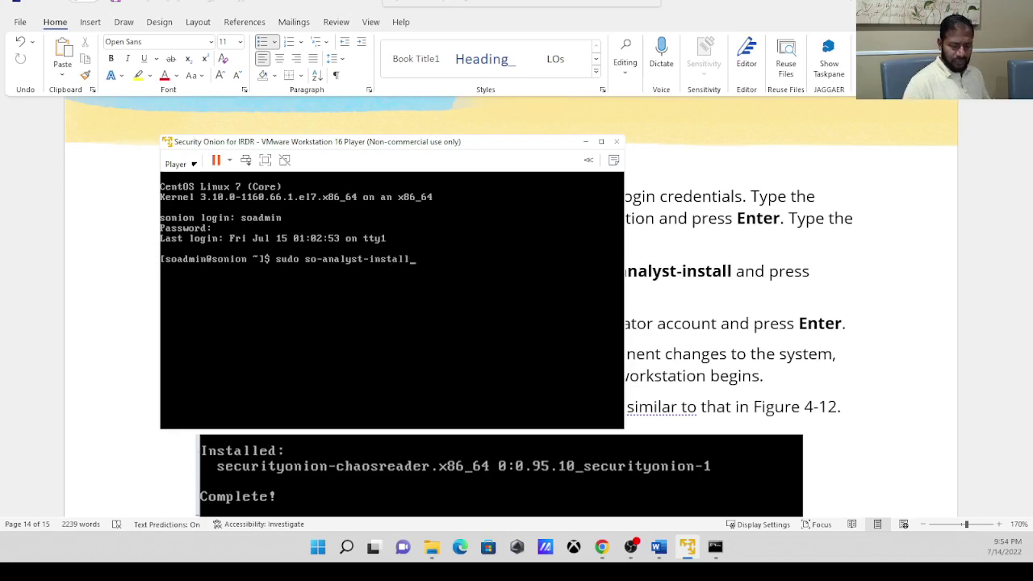
{"action": "key", "text": "Return"}
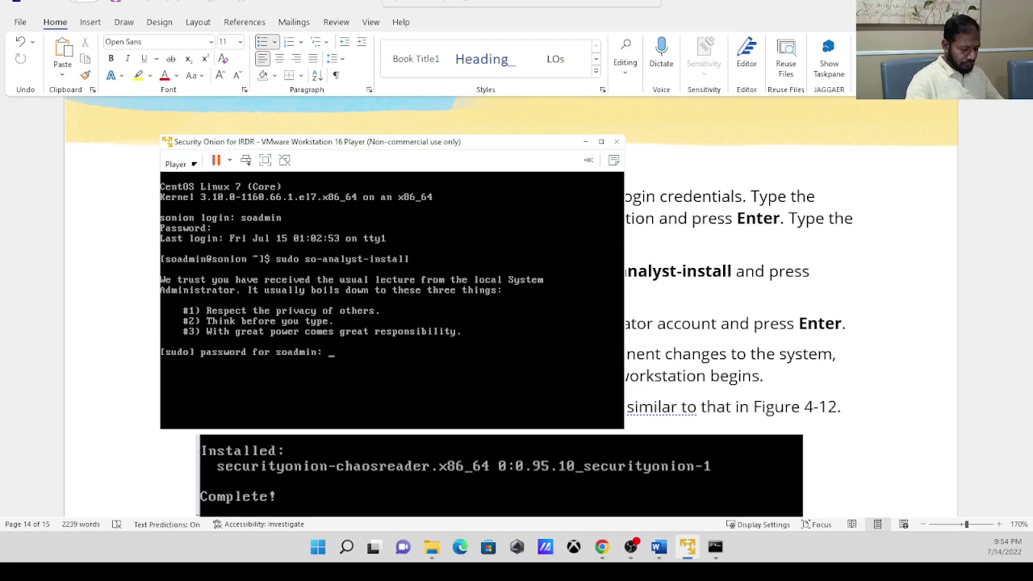
{"action": "key", "text": "Return"}
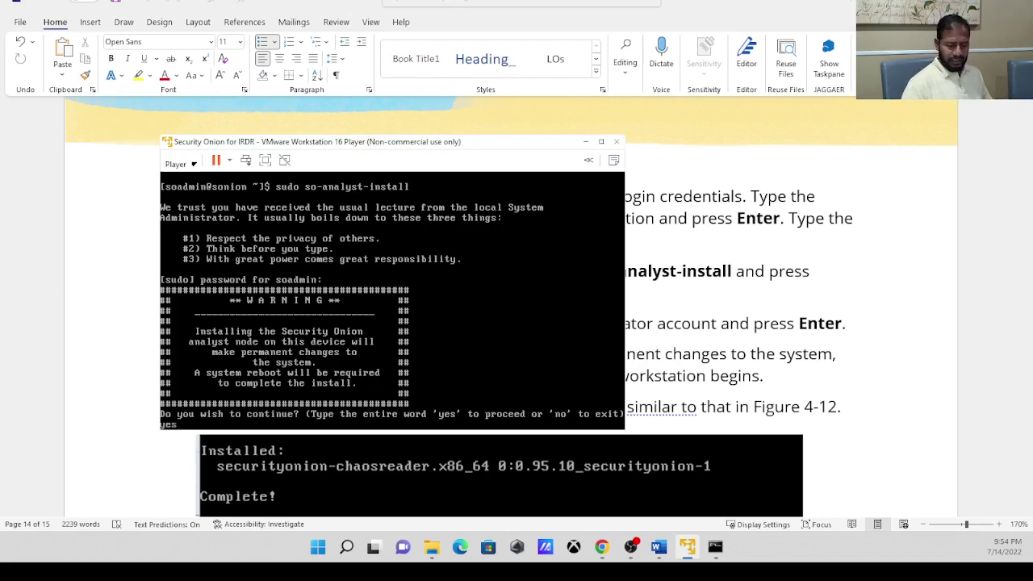
{"action": "key", "text": "Return"}
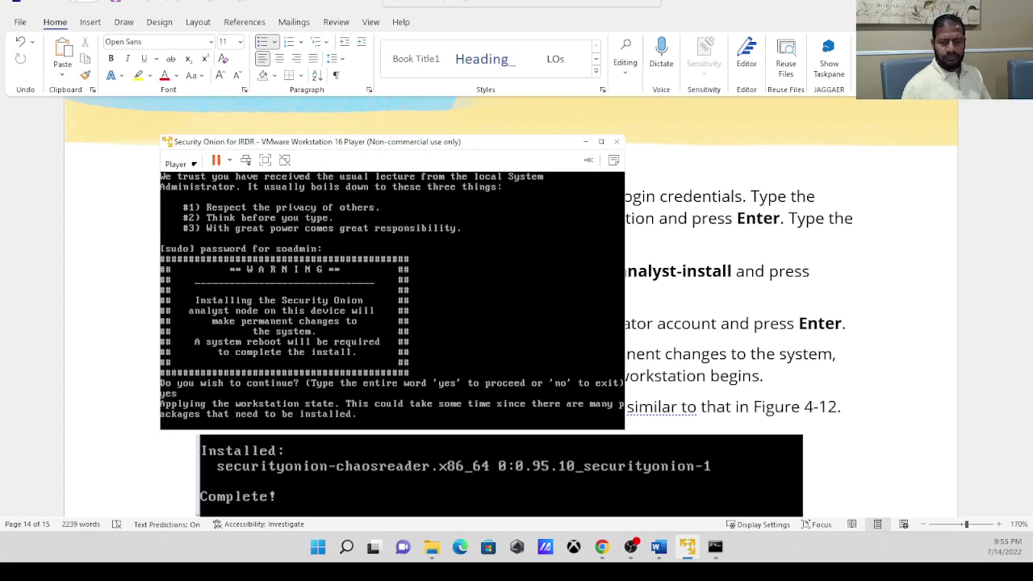